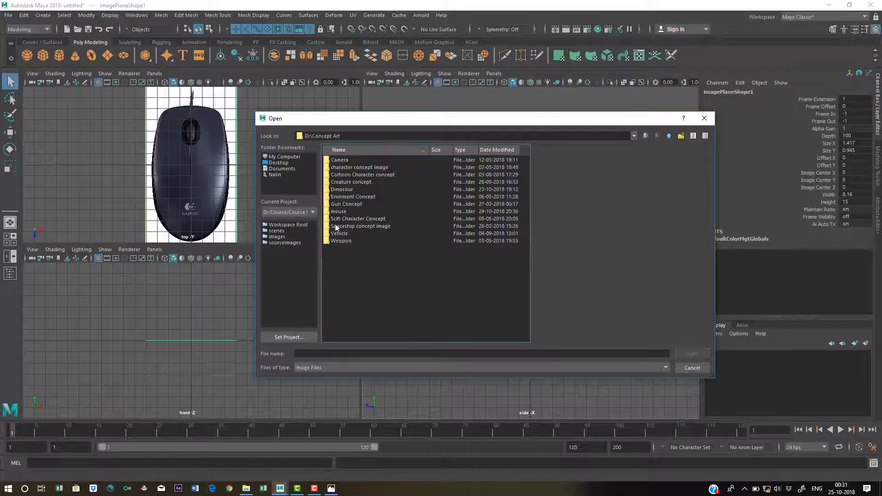
Step: Load side.jpg from the mouse reference folder as the image plane for the side view
{"action": "double_click", "coordinate": [337, 213]}
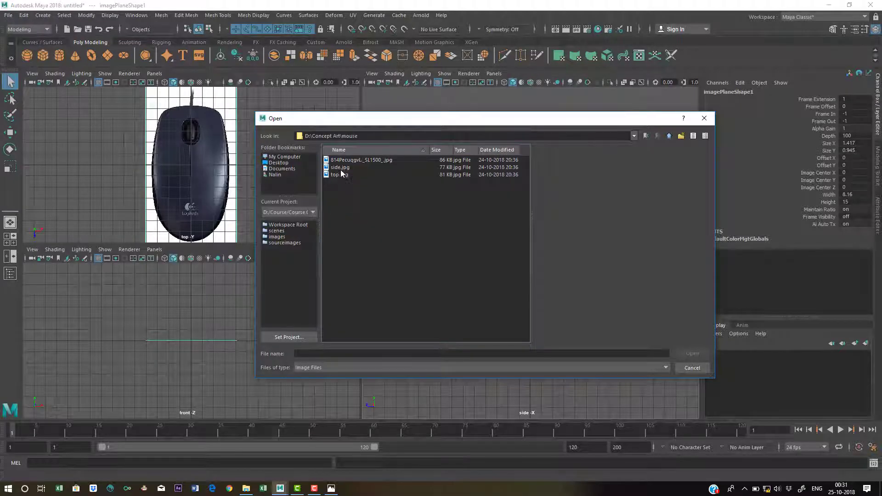
{"action": "left_click", "coordinate": [340, 167]}
{"action": "left_click", "coordinate": [693, 354]}
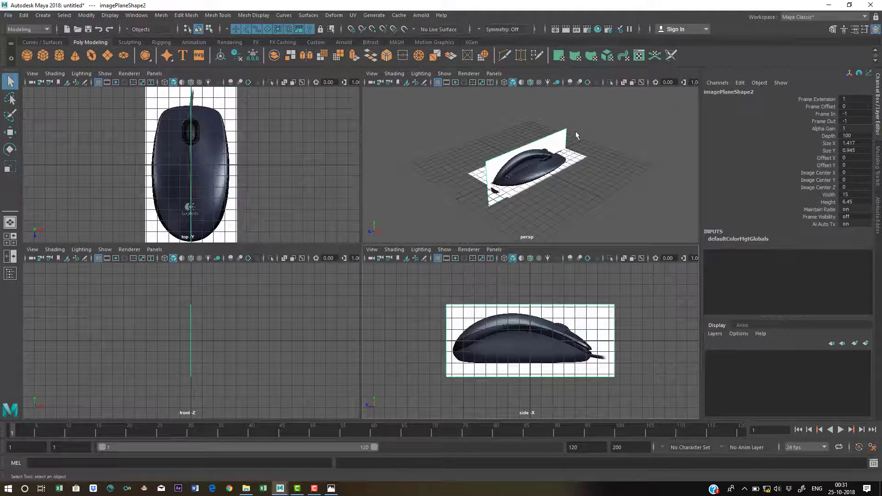
Step: Move the side-view image plane away from the grid centre to about X -9.5
{"action": "scroll", "coordinate": [552, 191], "scroll_direction": "up", "scroll_amount": 5}
{"action": "scroll", "coordinate": [554, 184], "scroll_direction": "down", "scroll_amount": 2}
{"action": "left_click_drag", "start_coordinate": [557, 159], "coordinate": [531, 151], "text": "alt"}
{"action": "middle_click_drag", "start_coordinate": [531, 151], "coordinate": [531, 156], "text": "alt"}
{"action": "scroll", "coordinate": [531, 156], "scroll_direction": "up", "scroll_amount": 3}
{"action": "left_click_drag", "start_coordinate": [531, 156], "coordinate": [483, 160], "text": "alt"}
{"action": "left_click", "coordinate": [528, 153]}
{"action": "scroll", "coordinate": [528, 154], "scroll_direction": "down", "scroll_amount": 3}
{"action": "key", "text": "w"}
{"action": "left_click_drag", "start_coordinate": [487, 163], "coordinate": [441, 153], "text": "alt"}
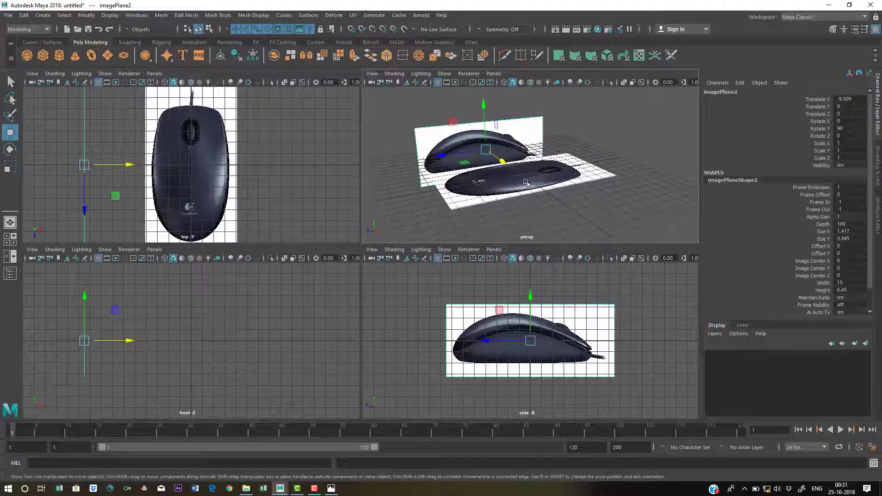
Step: Lower the top-view image plane below the grid to about Y -7.6
{"action": "left_click", "coordinate": [542, 180]}
{"action": "left_click_drag", "start_coordinate": [522, 141], "coordinate": [523, 208]}
{"action": "left_click_drag", "start_coordinate": [601, 183], "coordinate": [553, 195], "text": "alt"}
{"action": "middle_click_drag", "start_coordinate": [554, 196], "coordinate": [563, 156], "text": "alt"}
Step: Push the side-view image plane farther from the grid centre to about X -11.7 and deselect it
{"action": "left_click_drag", "start_coordinate": [540, 159], "coordinate": [593, 169]}
{"action": "scroll", "coordinate": [540, 168], "scroll_direction": "down", "scroll_amount": 3}
{"action": "left_click", "coordinate": [484, 155]}
{"action": "left_click_drag", "start_coordinate": [515, 161], "coordinate": [501, 159]}
{"action": "left_click", "coordinate": [526, 150]}
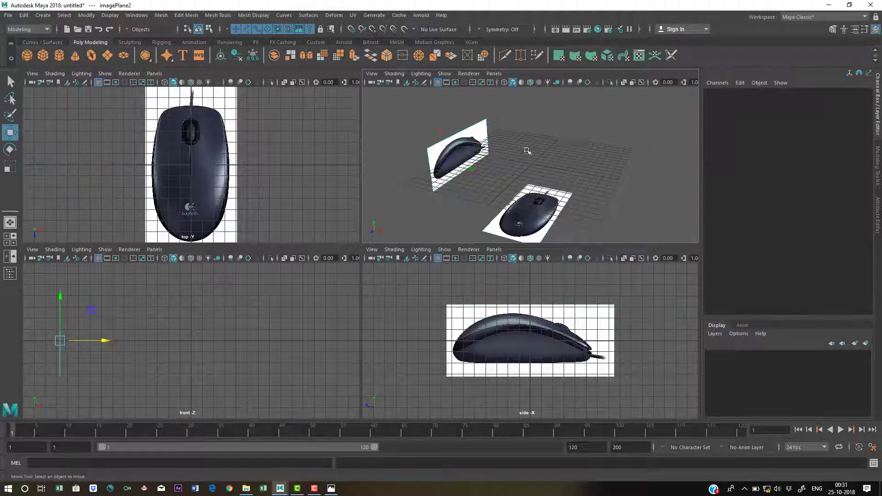
Step: Raise the side-view image plane to about Y 1.9, aligning the mouse's base with the horizontal grid axis, and deselect it
{"action": "scroll", "coordinate": [551, 165], "scroll_direction": "up", "scroll_amount": 3}
{"action": "left_click_drag", "start_coordinate": [561, 171], "coordinate": [542, 148], "text": "alt"}
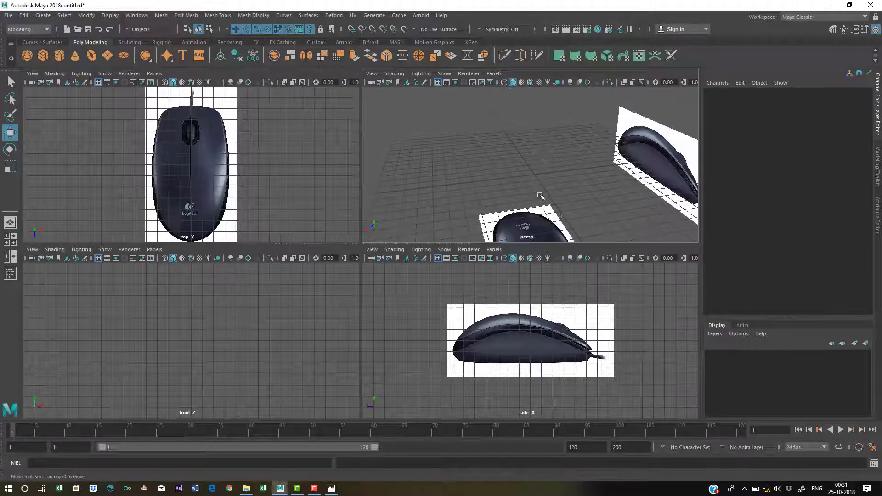
{"action": "left_click_drag", "start_coordinate": [482, 171], "coordinate": [565, 182], "text": "alt"}
{"action": "scroll", "coordinate": [505, 331], "scroll_direction": "up", "scroll_amount": 2}
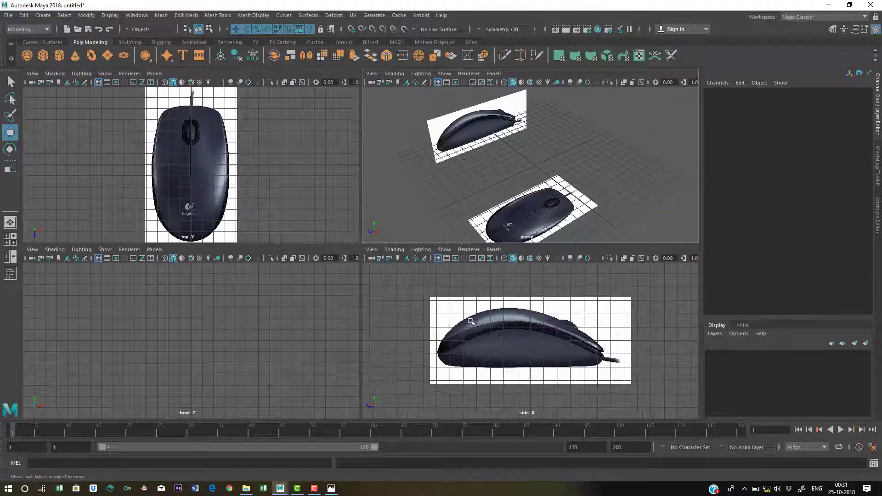
{"action": "left_click", "coordinate": [465, 314]}
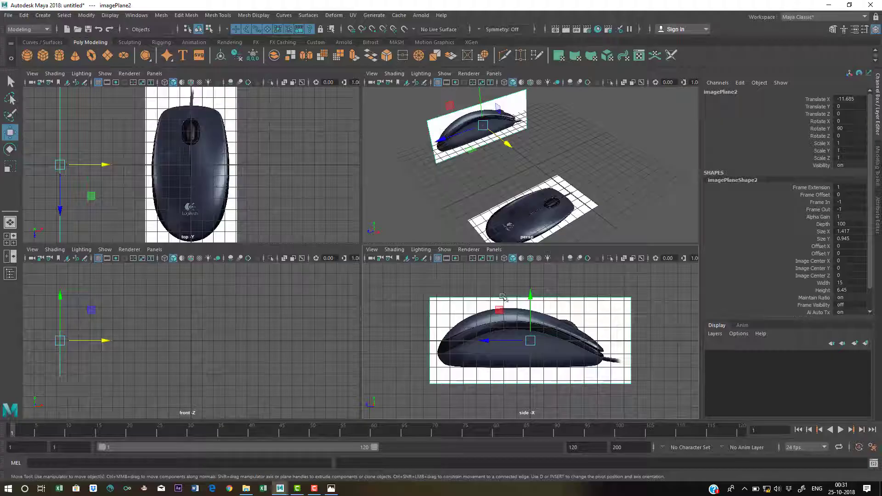
{"action": "left_click_drag", "start_coordinate": [530, 295], "coordinate": [531, 268]}
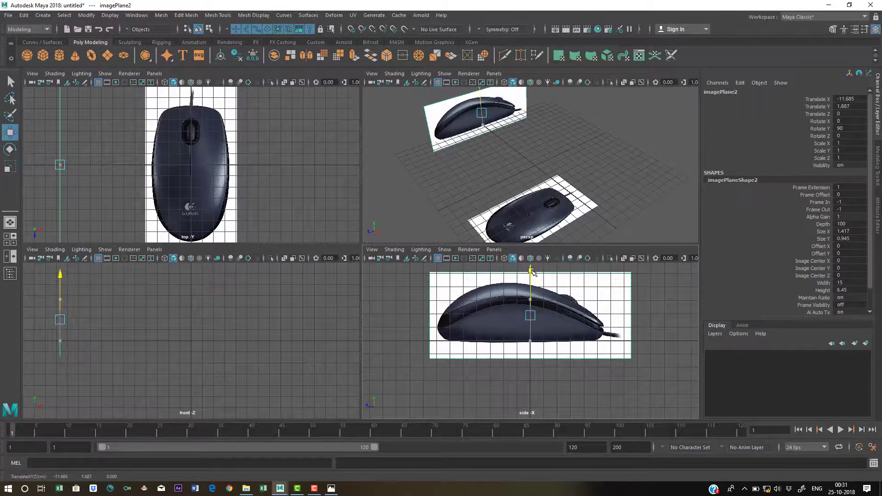
{"action": "scroll", "coordinate": [477, 351], "scroll_direction": "up", "scroll_amount": 3}
{"action": "scroll", "coordinate": [477, 350], "scroll_direction": "up", "scroll_amount": 2}
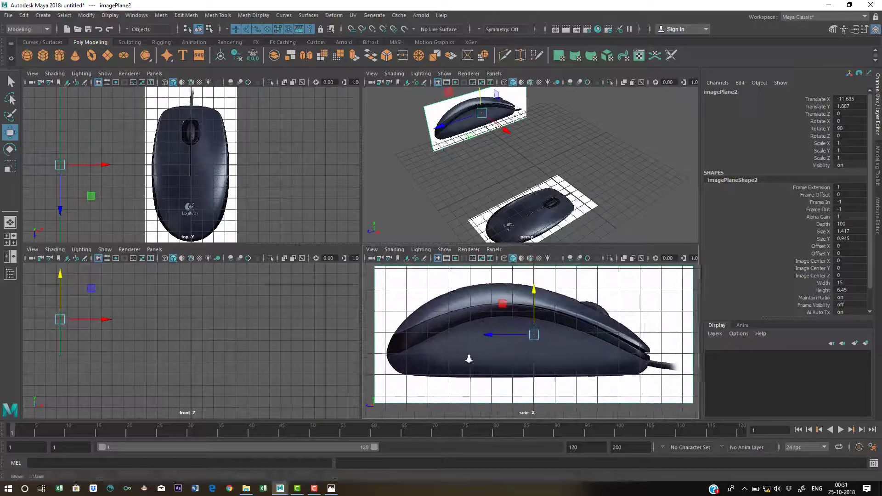
{"action": "middle_click_drag", "start_coordinate": [381, 369], "coordinate": [403, 359], "text": "alt"}
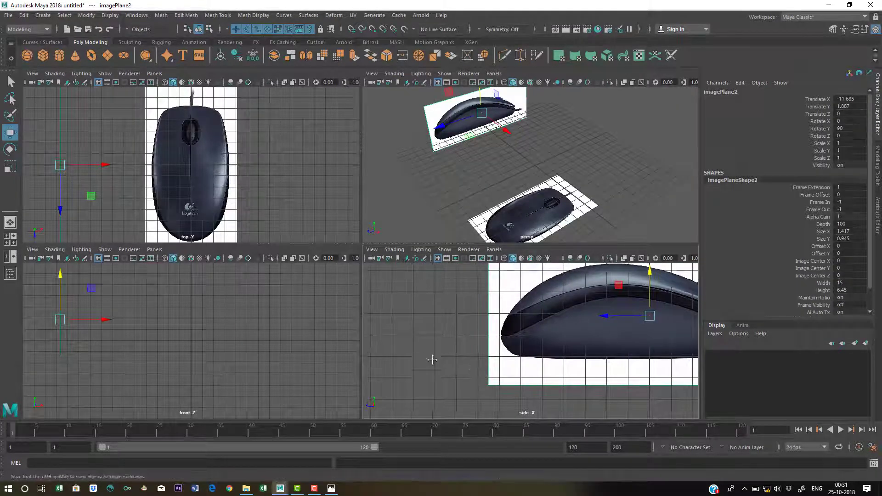
{"action": "right_click_drag", "start_coordinate": [432, 358], "coordinate": [370, 343], "text": "alt"}
{"action": "middle_click_drag", "start_coordinate": [528, 171], "coordinate": [520, 184], "text": "alt"}
{"action": "left_click_drag", "start_coordinate": [521, 184], "coordinate": [489, 183], "text": "alt"}
{"action": "left_click", "coordinate": [567, 141]}
{"action": "key", "text": "q"}
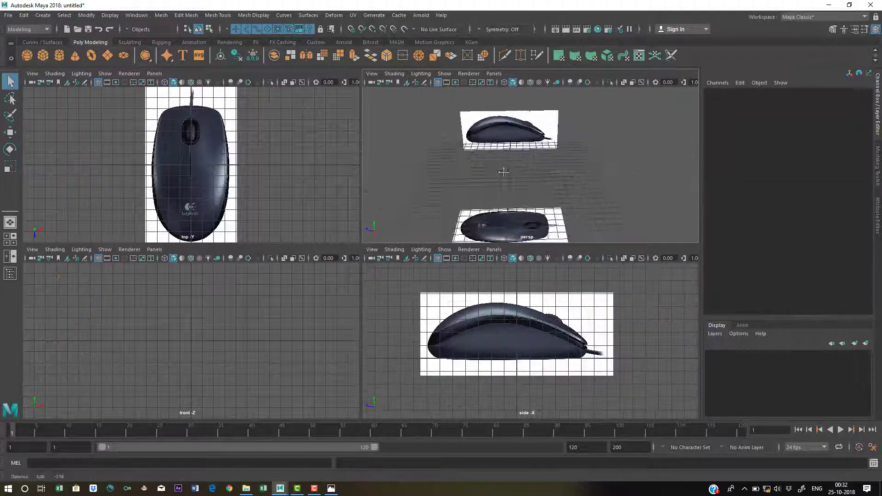
Step: Create a polygon cube at the origin and raise it to about Y 1.7 within the mouse's side profile
{"action": "left_click_drag", "start_coordinate": [503, 174], "coordinate": [526, 191], "text": "alt"}
{"action": "left_click", "coordinate": [46, 55]}
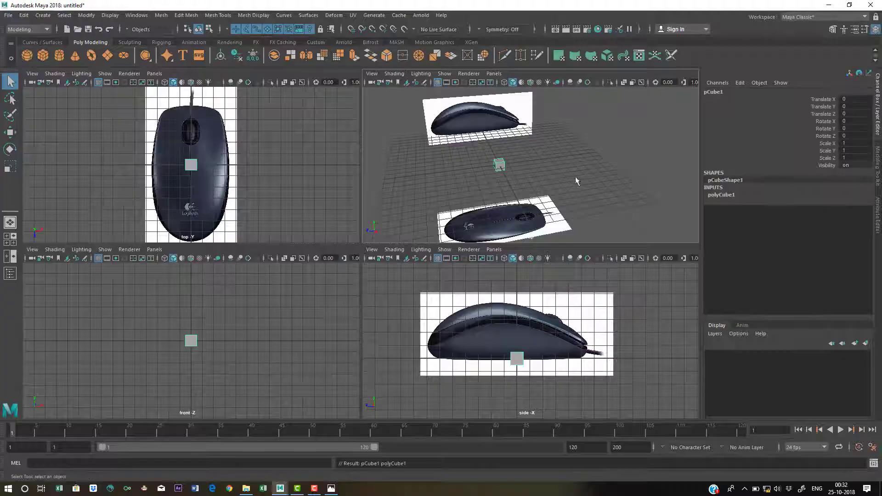
{"action": "scroll", "coordinate": [516, 400], "scroll_direction": "up", "scroll_amount": 2}
{"action": "key", "text": "w"}
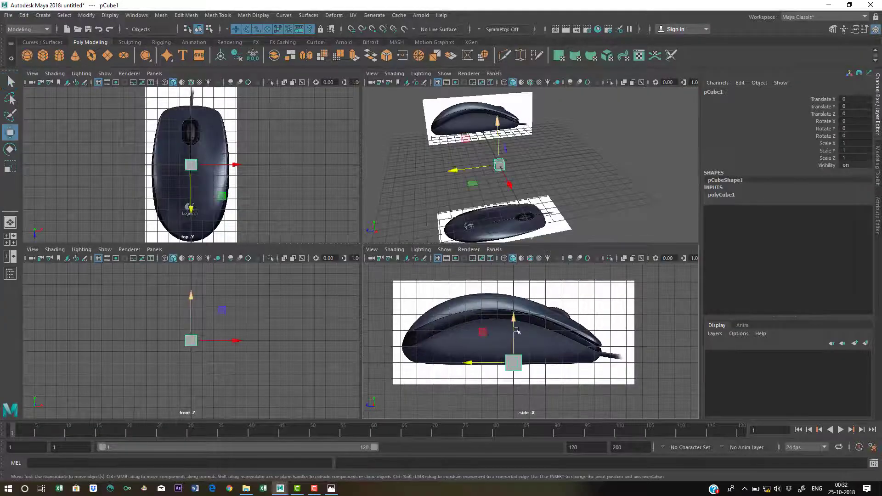
{"action": "left_click_drag", "start_coordinate": [514, 318], "coordinate": [514, 290]}
{"action": "left_click_drag", "start_coordinate": [522, 183], "coordinate": [573, 187], "text": "alt"}
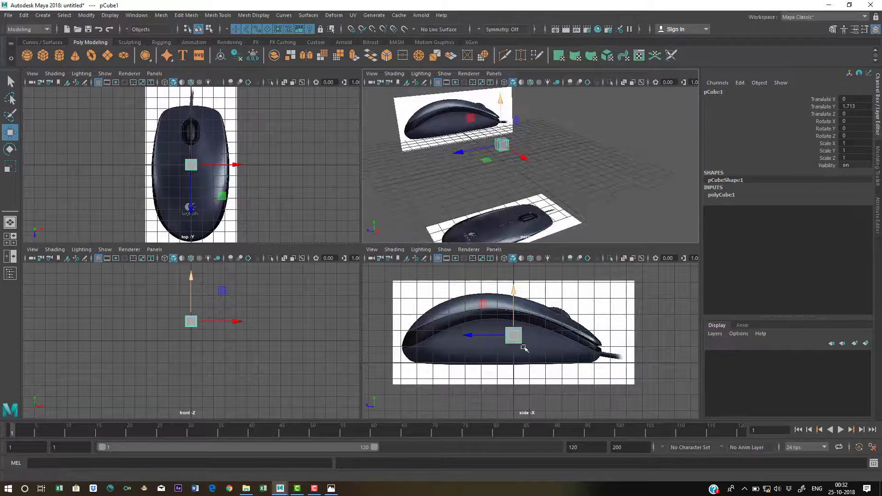
Step: Scale the cube to about 12.5 in Z and 2.2 in X and Y, shifting it to Z 0.6 to match the mouse's length
{"action": "key", "text": "r"}
{"action": "left_click_drag", "start_coordinate": [471, 337], "coordinate": [324, 344]}
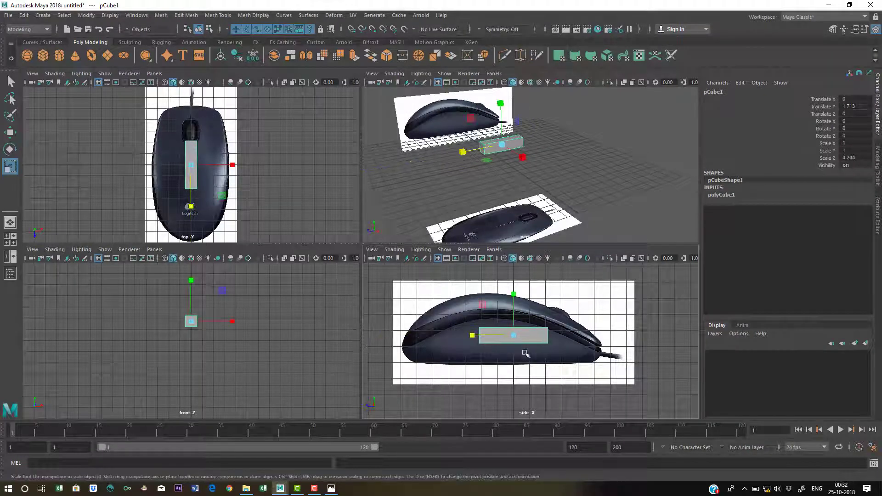
{"action": "middle_click_drag", "start_coordinate": [525, 353], "coordinate": [541, 358], "text": "alt"}
{"action": "left_click_drag", "start_coordinate": [581, 351], "coordinate": [631, 364]}
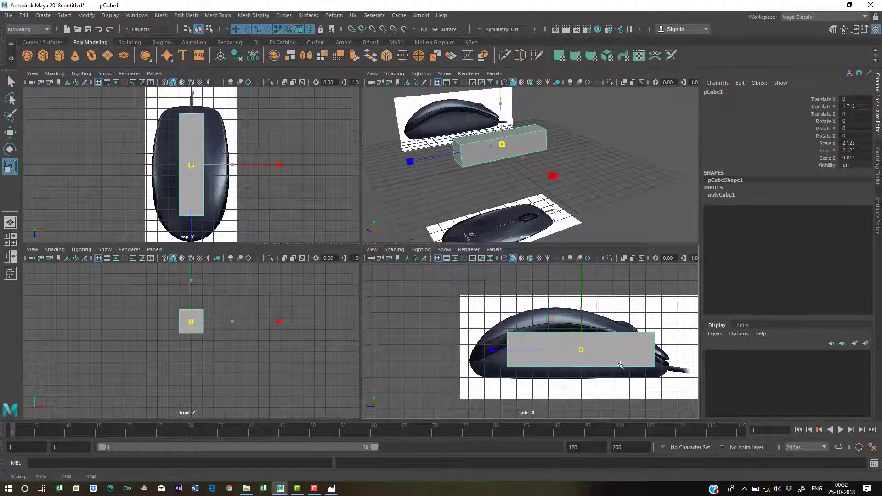
{"action": "middle_click_drag", "start_coordinate": [554, 366], "coordinate": [528, 357], "text": "alt"}
{"action": "left_click_drag", "start_coordinate": [512, 343], "coordinate": [500, 341]}
{"action": "key", "text": "w"}
{"action": "key", "text": "r"}
{"action": "middle_click_drag", "start_coordinate": [546, 368], "coordinate": [534, 374], "text": "alt"}
{"action": "scroll", "coordinate": [232, 171], "scroll_direction": "up", "scroll_amount": 2}
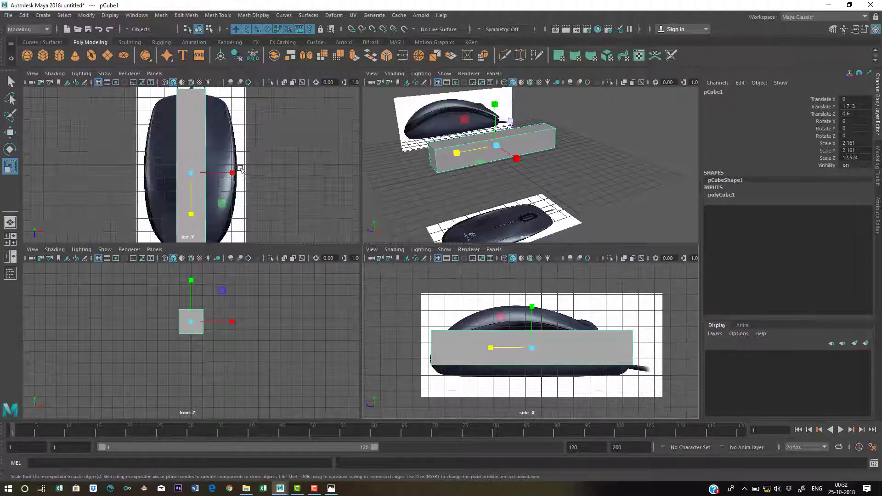
Step: Scale the cube to about 6.8 in X and 3.9 in Y, and raise it to about Y 1.9 to fit the mouse's body
{"action": "left_click_drag", "start_coordinate": [232, 174], "coordinate": [320, 183]}
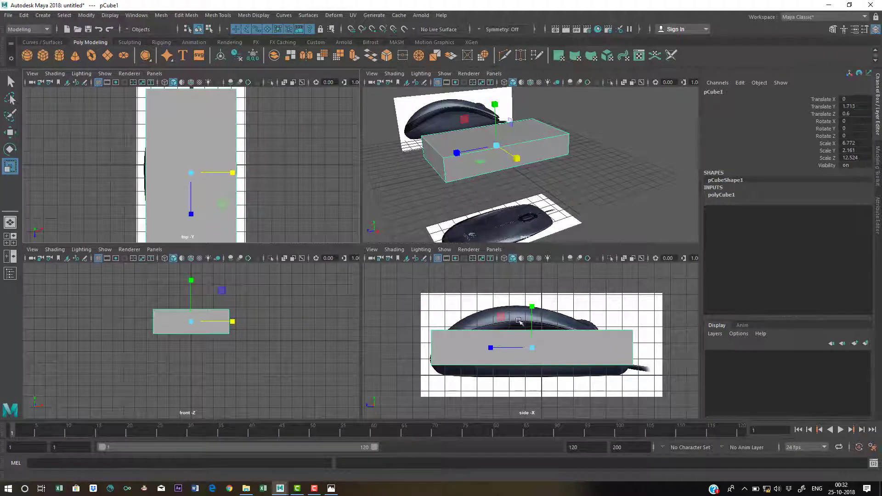
{"action": "mouse_move", "coordinate": [532, 308]}
{"action": "left_mouse_down"}
{"action": "mouse_move", "coordinate": [535, 279]}
{"action": "mouse_move", "coordinate": [534, 305]}
{"action": "left_mouse_up"}
{"action": "key", "text": "w"}
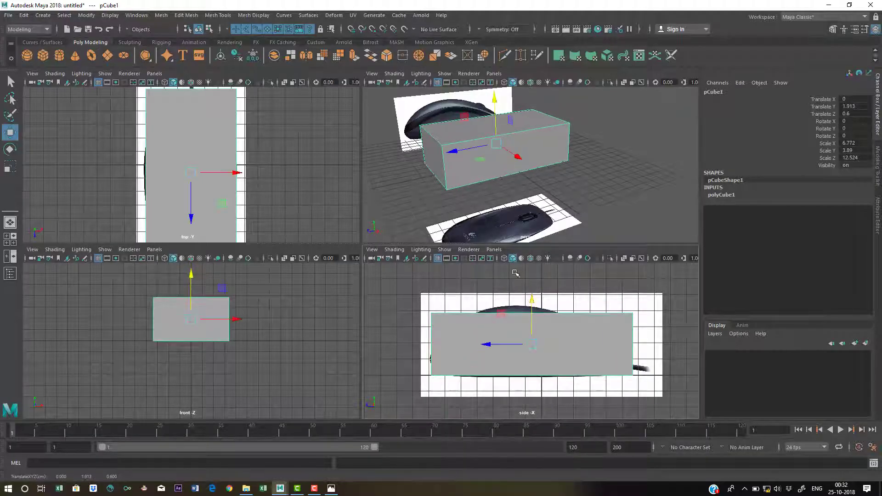
{"action": "key", "text": "q"}
Step: In wireframe top view, shift the top image plane to X 0.06 to centre the mouse's seam on the grid axis
{"action": "key", "text": "space"}
{"action": "left_click_drag", "start_coordinate": [493, 212], "coordinate": [244, 317], "text": "alt"}
{"action": "key", "text": "space"}
{"action": "key", "text": "space"}
{"action": "key", "text": "space"}
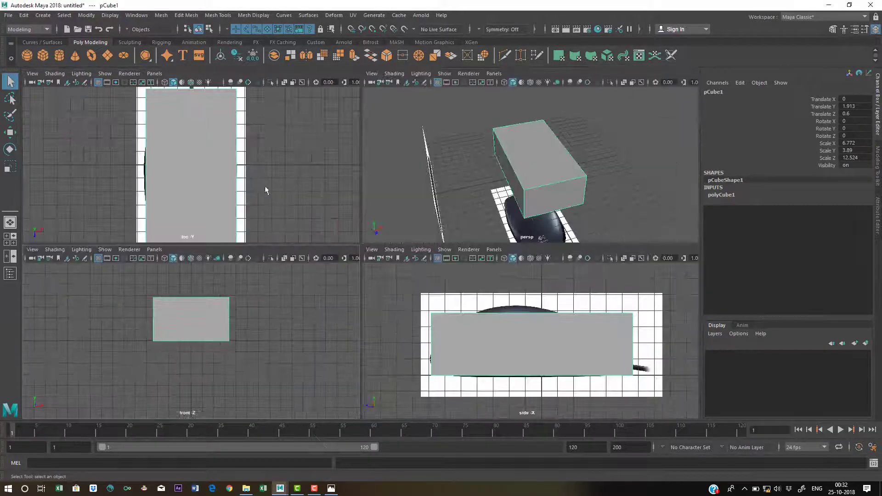
{"action": "key", "text": "space"}
{"action": "scroll", "coordinate": [335, 260], "scroll_direction": "down", "scroll_amount": 3}
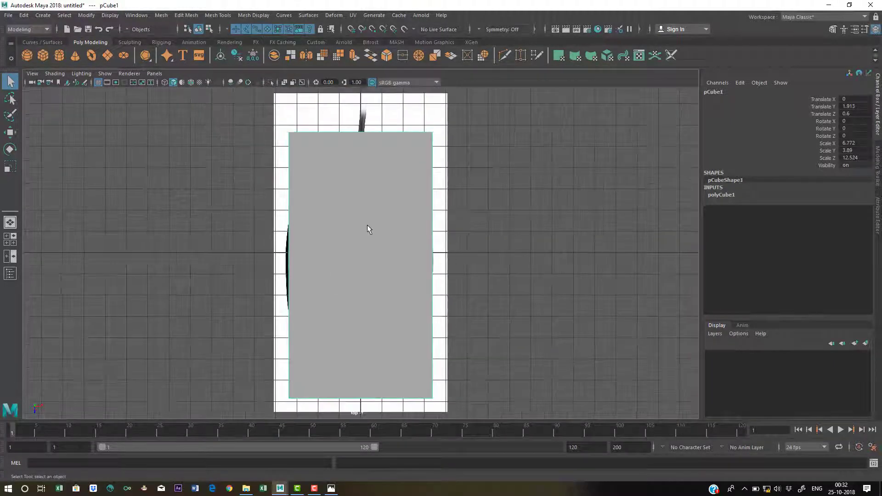
{"action": "key", "text": "4"}
{"action": "scroll", "coordinate": [379, 225], "scroll_direction": "up", "scroll_amount": 3}
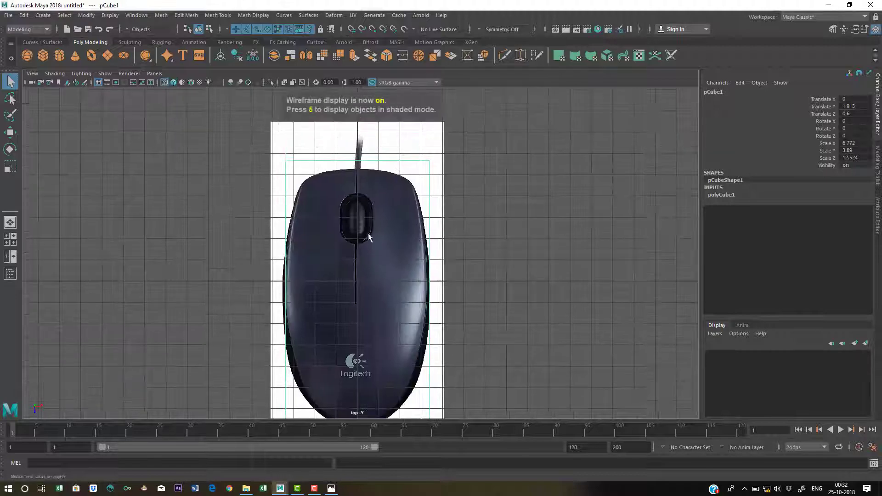
{"action": "middle_click_drag", "start_coordinate": [394, 325], "coordinate": [425, 266], "text": "alt"}
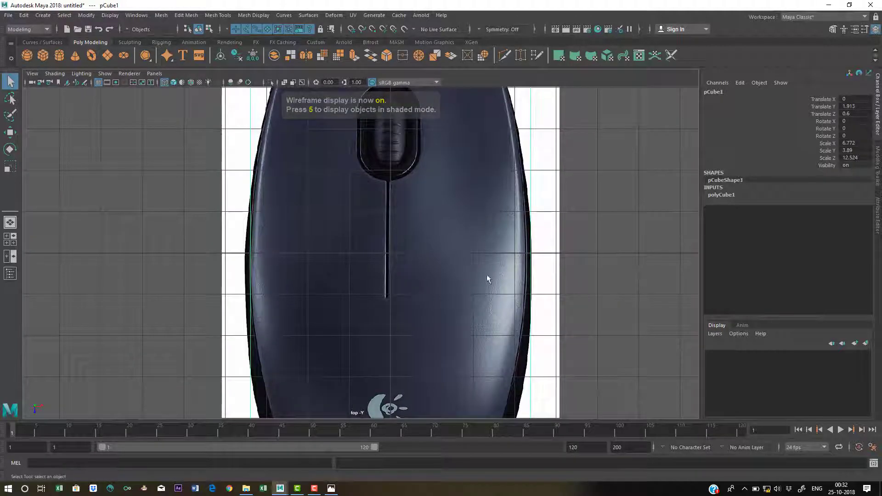
{"action": "left_click", "coordinate": [547, 248]}
{"action": "scroll", "coordinate": [444, 251], "scroll_direction": "up", "scroll_amount": 5}
{"action": "key", "text": "w"}
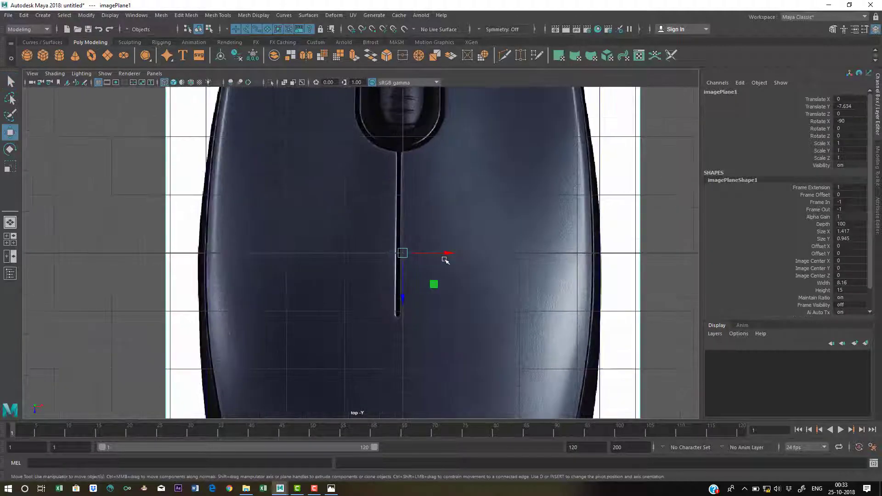
{"action": "left_click_drag", "start_coordinate": [456, 254], "coordinate": [457, 255]}
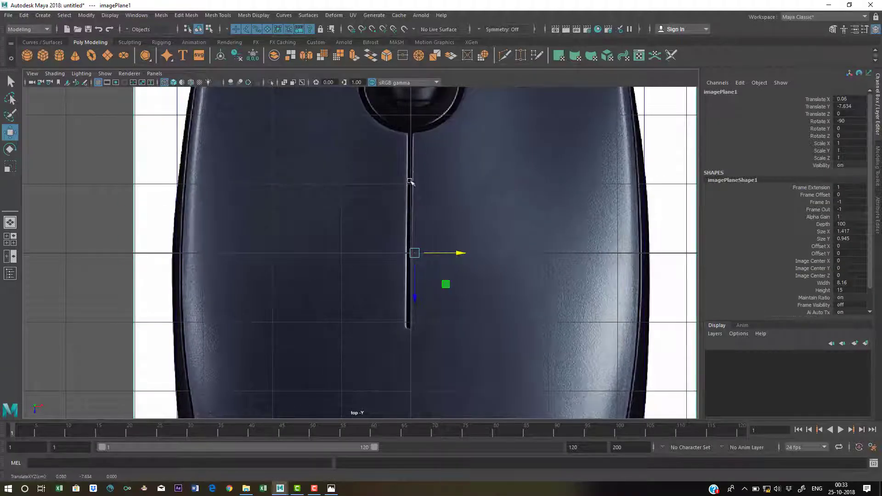
{"action": "key", "text": "f"}
{"action": "key", "text": "q"}
{"action": "left_click", "coordinate": [541, 203]}
Step: Set the cube's width subdivisions to 4
{"action": "middle_click_drag", "start_coordinate": [499, 264], "coordinate": [455, 236], "text": "alt"}
{"action": "key", "text": "space"}
{"action": "key", "text": "space"}
{"action": "left_click_drag", "start_coordinate": [488, 261], "coordinate": [294, 244], "text": "alt"}
{"action": "left_click", "coordinate": [366, 255]}
{"action": "left_click_drag", "start_coordinate": [393, 264], "coordinate": [454, 275], "text": "alt"}
{"action": "middle_click_drag", "start_coordinate": [454, 276], "coordinate": [481, 285], "text": "alt"}
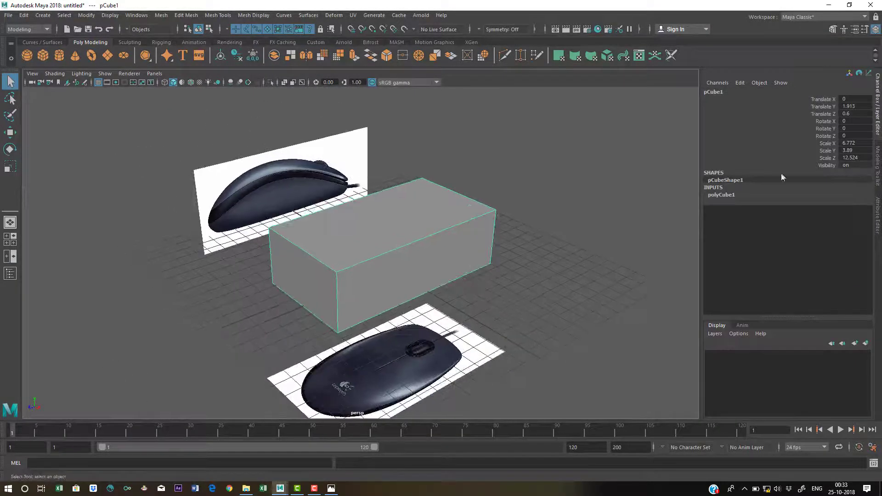
{"action": "left_click", "coordinate": [728, 195]}
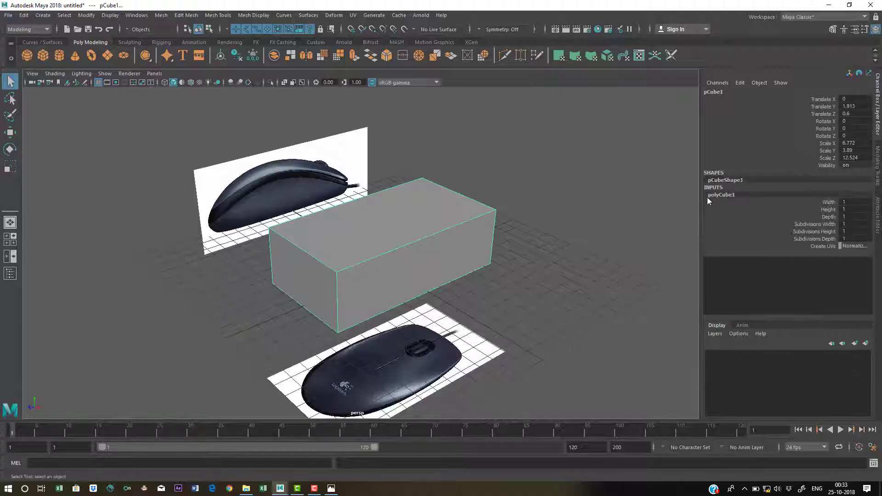
{"action": "left_click", "coordinate": [816, 225]}
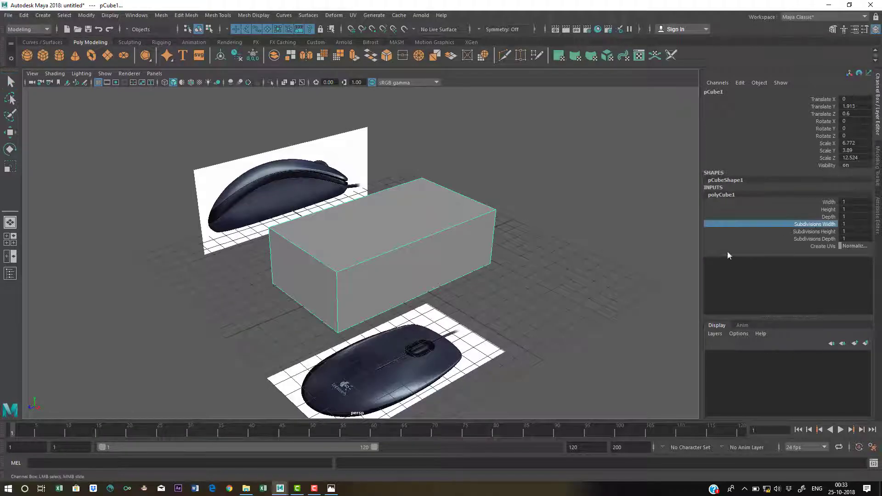
{"action": "left_click_drag", "start_coordinate": [429, 244], "coordinate": [490, 309], "text": "alt"}
{"action": "key", "text": "space"}
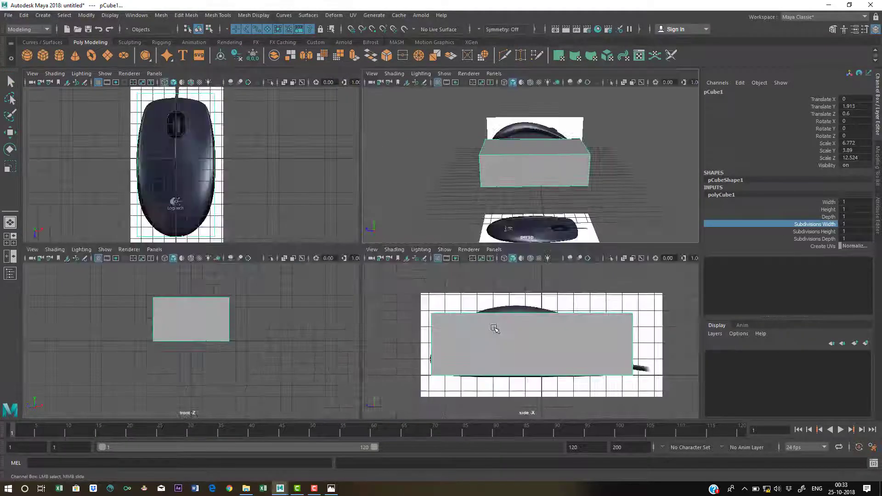
{"action": "key", "text": "space"}
{"action": "key", "text": "4"}
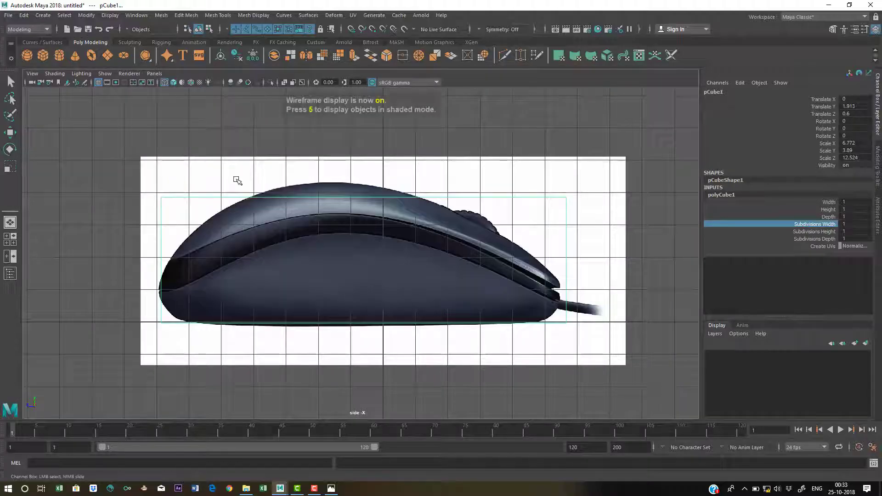
{"action": "key", "text": "5"}
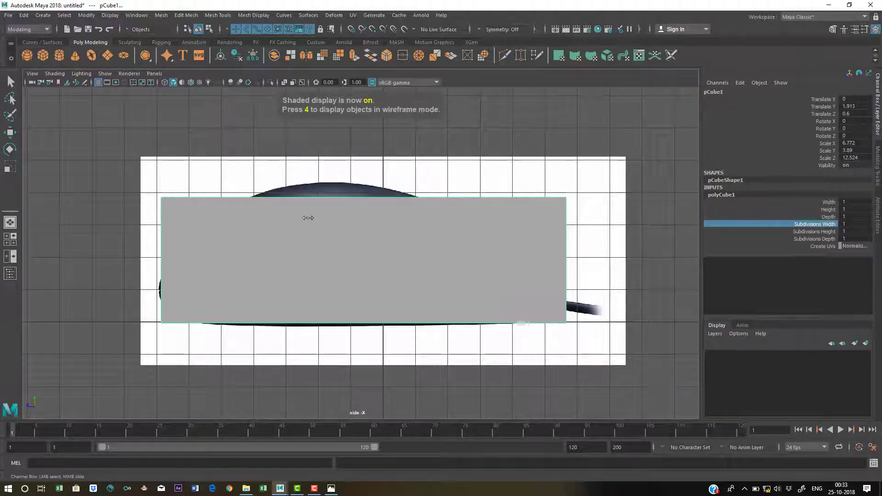
{"action": "key", "text": "space"}
{"action": "key", "text": "space"}
{"action": "left_click_drag", "start_coordinate": [496, 244], "coordinate": [465, 232], "text": "alt"}
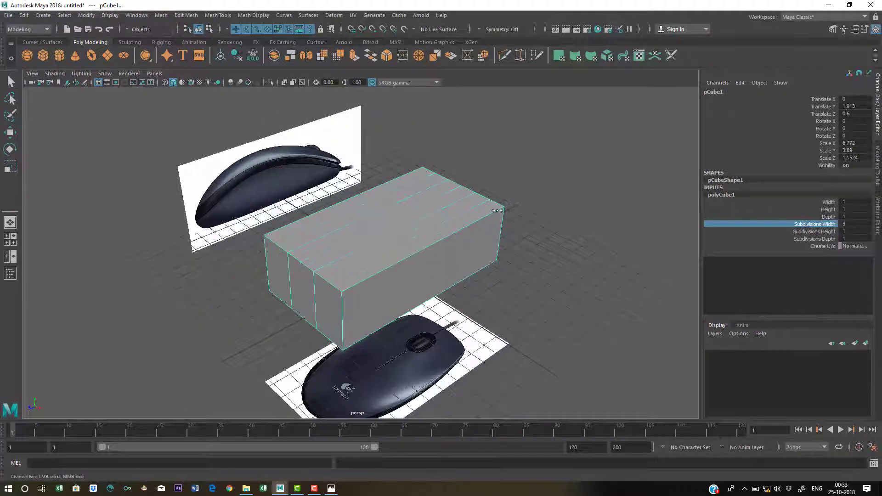
{"action": "middle_click_drag", "start_coordinate": [517, 212], "coordinate": [509, 214]}
{"action": "left_click_drag", "start_coordinate": [509, 214], "coordinate": [380, 143], "text": "alt"}
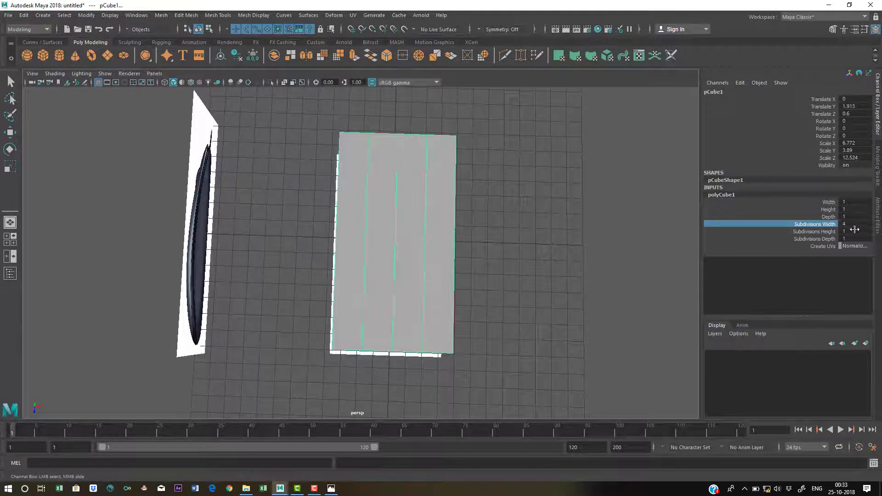
Step: Set the cube's depth subdivisions to 5
{"action": "mouse_move", "coordinate": [512, 228]}
{"action": "left_mouse_down", "text": "alt"}
{"action": "mouse_move", "coordinate": [506, 221]}
{"action": "mouse_move", "coordinate": [516, 220]}
{"action": "mouse_move", "coordinate": [508, 235]}
{"action": "left_mouse_up", "text": "alt"}
{"action": "left_click_drag", "start_coordinate": [410, 291], "coordinate": [281, 299], "text": "alt"}
{"action": "left_click", "coordinate": [822, 239]}
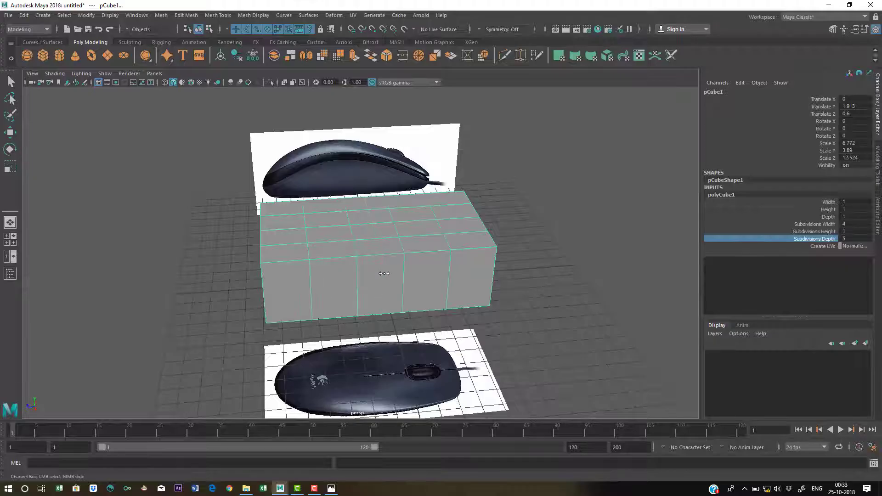
{"action": "key", "text": "space"}
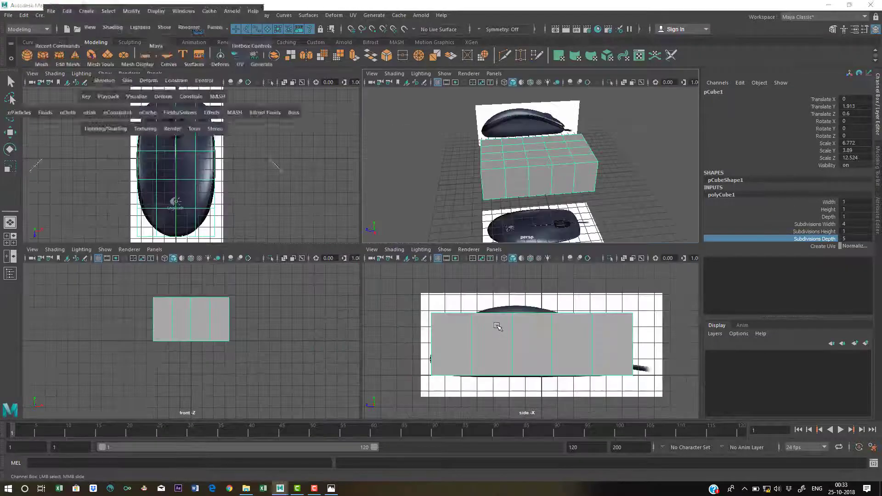
Step: In the wireframe side view, raise the cube's top vertices at the mouse's crest to meet its upper outline
{"action": "key", "text": "space"}
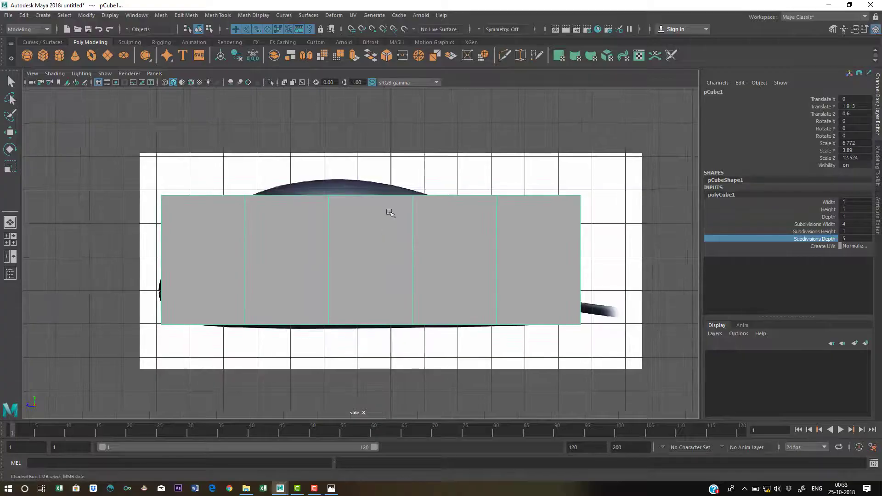
{"action": "right_click_drag", "start_coordinate": [390, 212], "coordinate": [343, 212]}
{"action": "middle_click_drag", "start_coordinate": [344, 212], "coordinate": [330, 212], "text": "alt"}
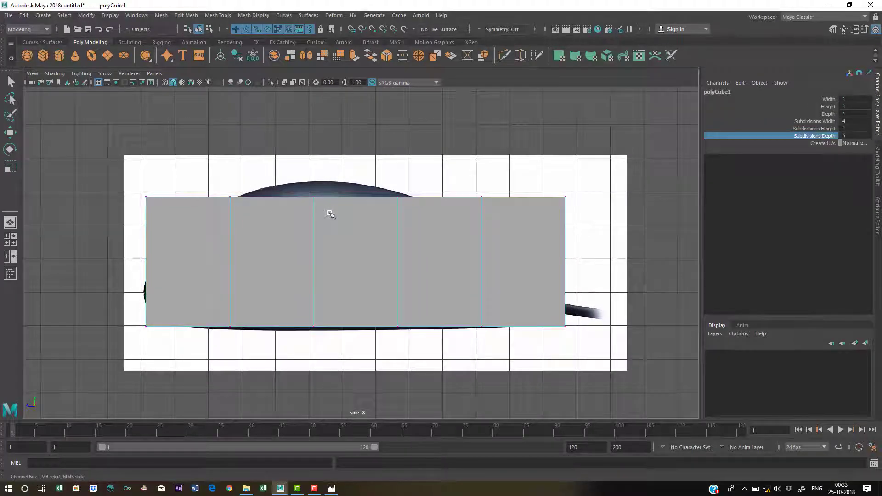
{"action": "key", "text": "4"}
{"action": "middle_click_drag", "start_coordinate": [294, 237], "coordinate": [300, 238], "text": "alt"}
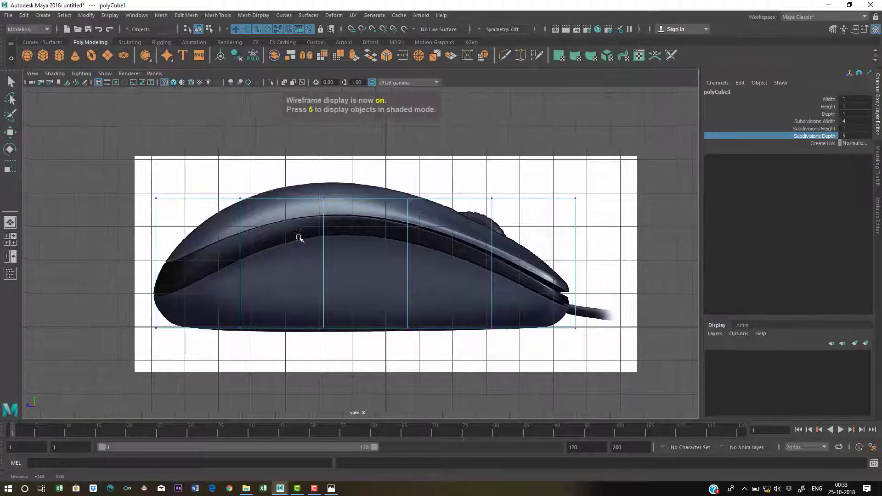
{"action": "right_click_drag", "start_coordinate": [301, 238], "coordinate": [303, 238], "text": "alt"}
{"action": "left_click_drag", "start_coordinate": [309, 188], "coordinate": [343, 228]}
{"action": "key", "text": "w"}
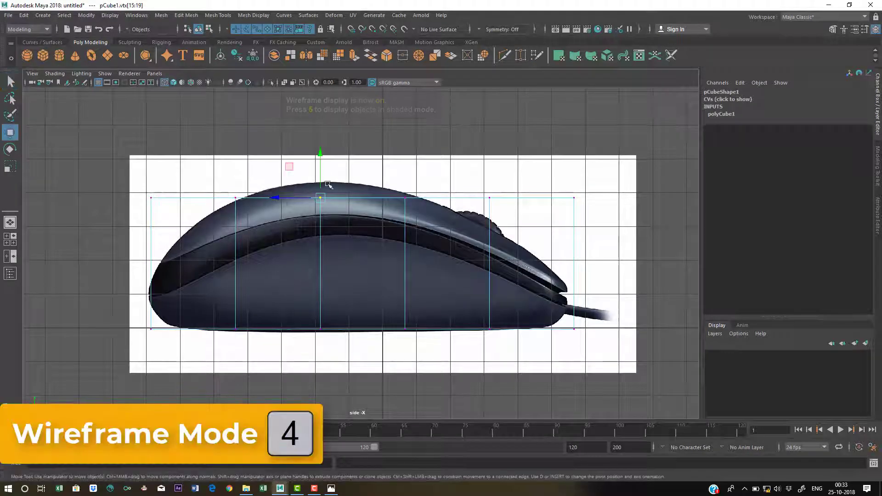
{"action": "left_click_drag", "start_coordinate": [321, 159], "coordinate": [323, 143]}
Step: Raise the top vertices one column forward of the crest slightly onto the mouse's upper outline
{"action": "left_click_drag", "start_coordinate": [395, 180], "coordinate": [415, 210]}
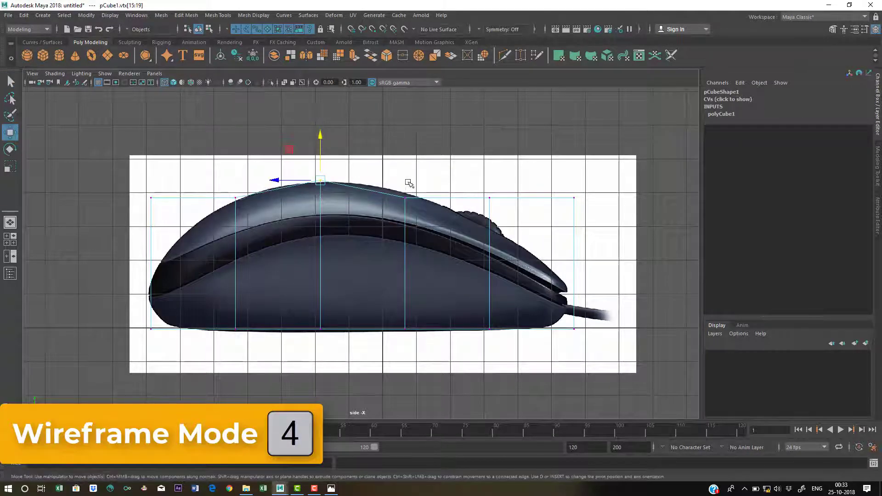
{"action": "left_click_drag", "start_coordinate": [405, 165], "coordinate": [405, 160]}
{"action": "middle_click_drag", "start_coordinate": [420, 206], "coordinate": [403, 210], "text": "alt"}
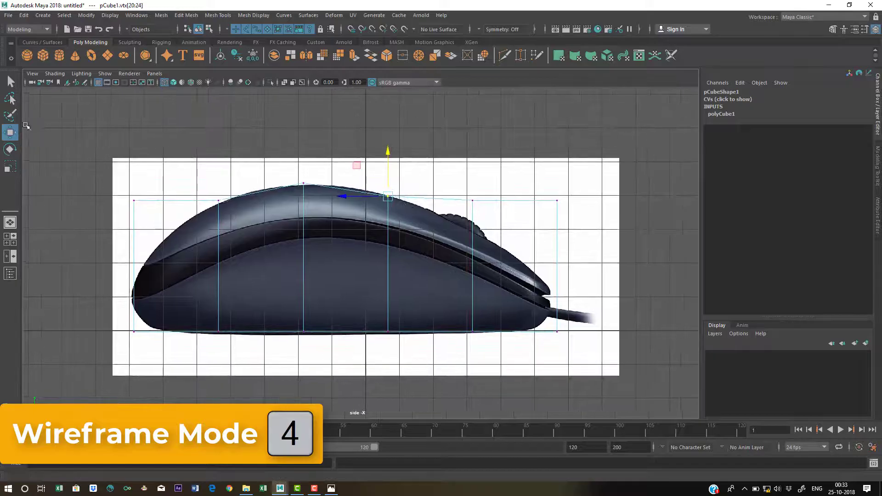
{"action": "middle_click_drag", "start_coordinate": [349, 256], "coordinate": [345, 262], "text": "alt"}
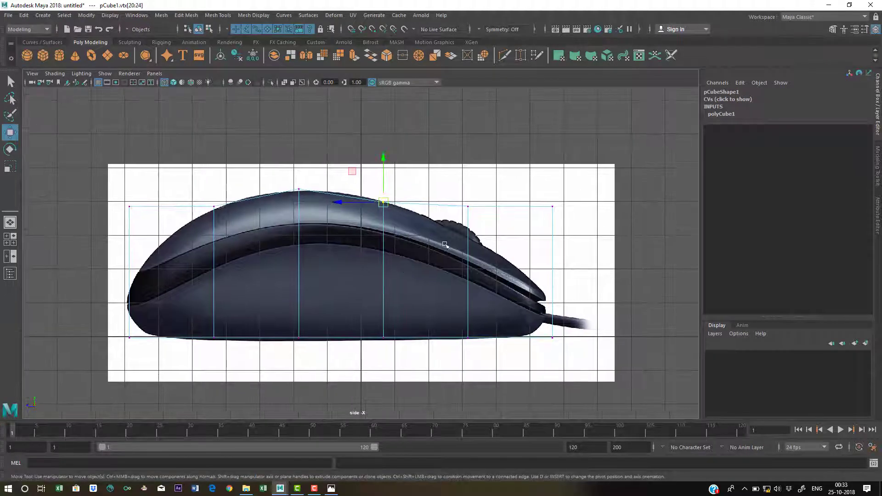
Step: Lower the two front columns of top vertices onto the mouse's sloping outline down to the cable end
{"action": "key", "text": "w"}
{"action": "left_click_drag", "start_coordinate": [482, 233], "coordinate": [457, 196]}
{"action": "left_click_drag", "start_coordinate": [467, 158], "coordinate": [471, 190]}
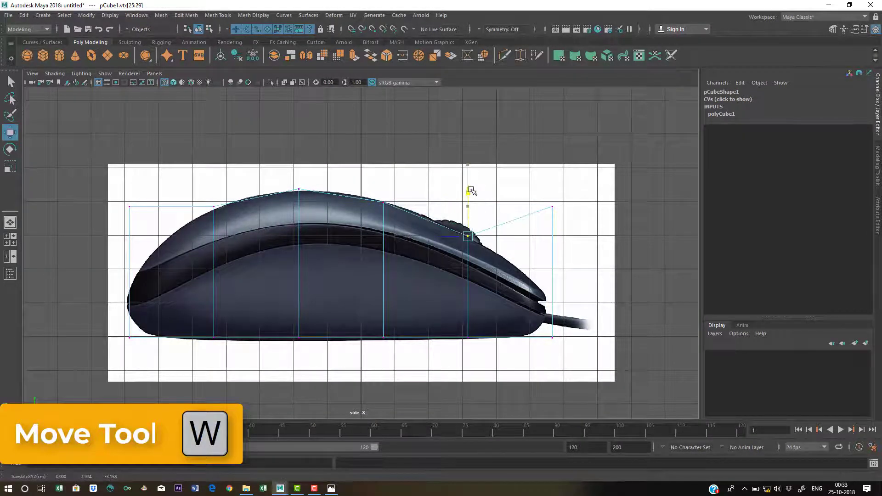
{"action": "left_click_drag", "start_coordinate": [538, 187], "coordinate": [555, 209]}
{"action": "left_click_drag", "start_coordinate": [556, 171], "coordinate": [544, 261]}
{"action": "middle_click_drag", "start_coordinate": [401, 301], "coordinate": [402, 301], "text": "alt"}
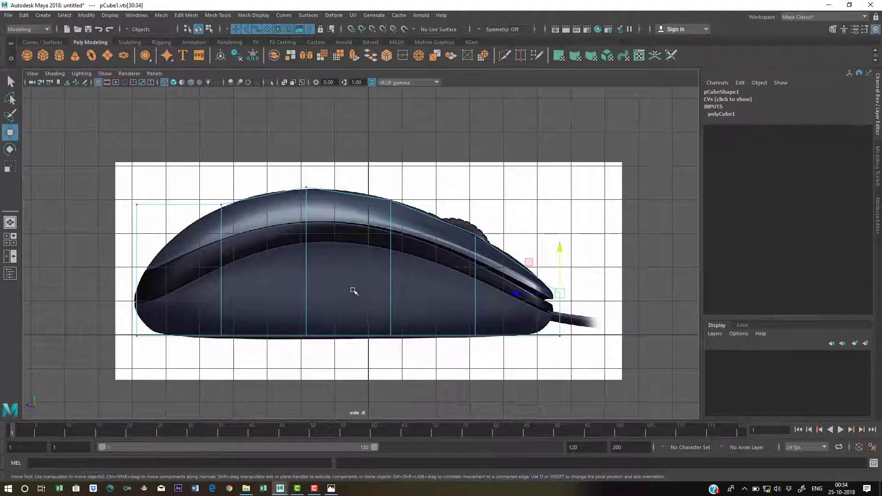
Step: Display the side view shaded with X-Ray so the reference image shows through the mesh
{"action": "key", "text": "5"}
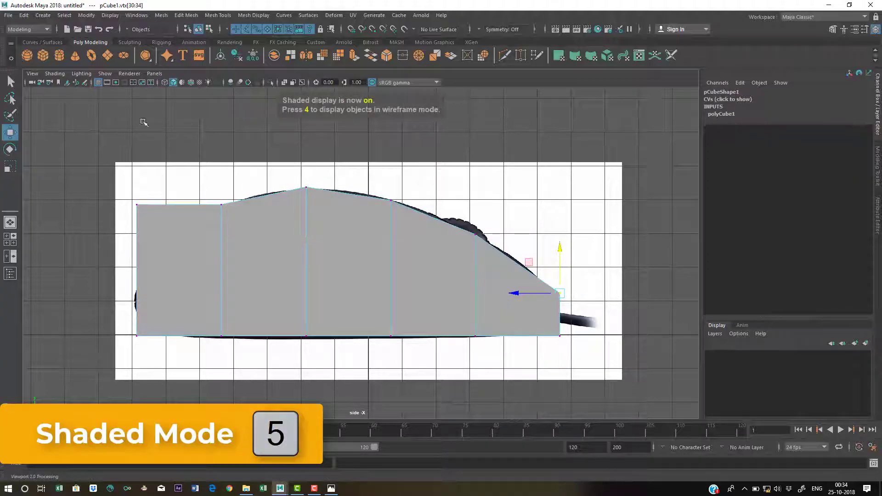
{"action": "left_click", "coordinate": [56, 74]}
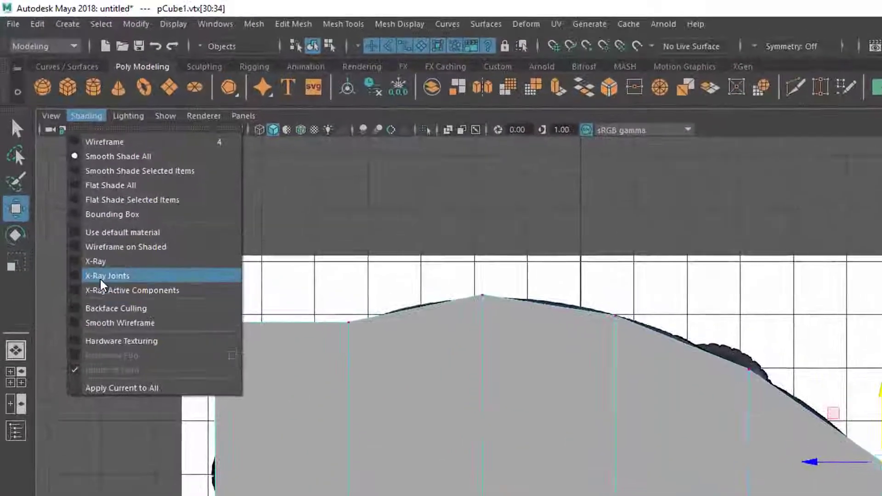
{"action": "left_click", "coordinate": [98, 261]}
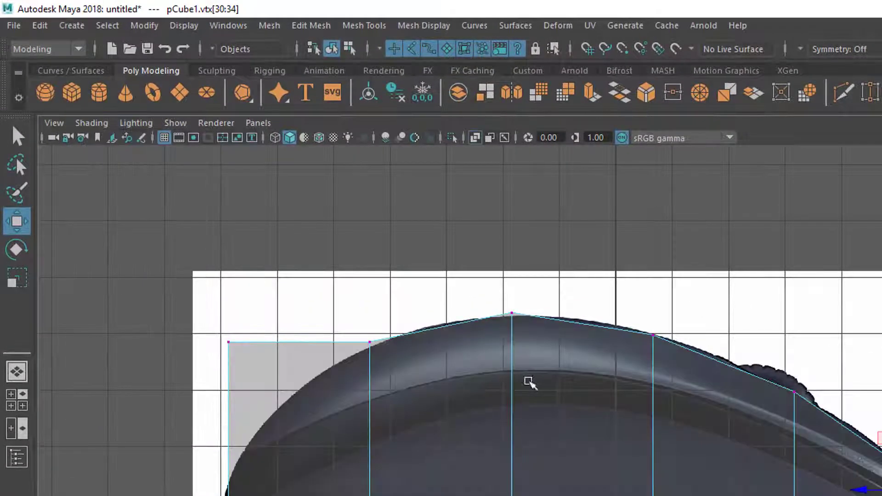
Step: Lower the rearmost top vertices to about Y 2.0 and shift them slightly inward along the mouse's back curve
{"action": "middle_click_drag", "start_coordinate": [529, 381], "coordinate": [607, 379], "text": "alt"}
{"action": "left_click_drag", "start_coordinate": [240, 307], "coordinate": [362, 393]}
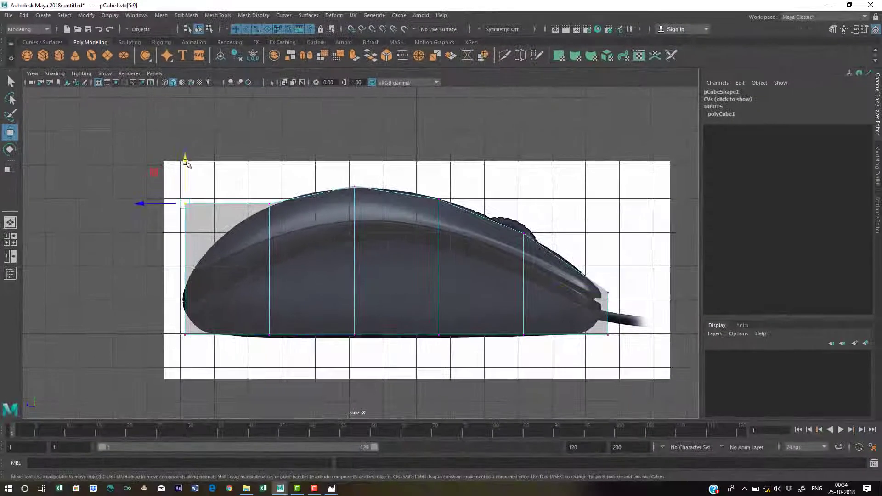
{"action": "left_click_drag", "start_coordinate": [312, 272], "coordinate": [315, 343]}
{"action": "left_click_drag", "start_coordinate": [190, 207], "coordinate": [191, 270]}
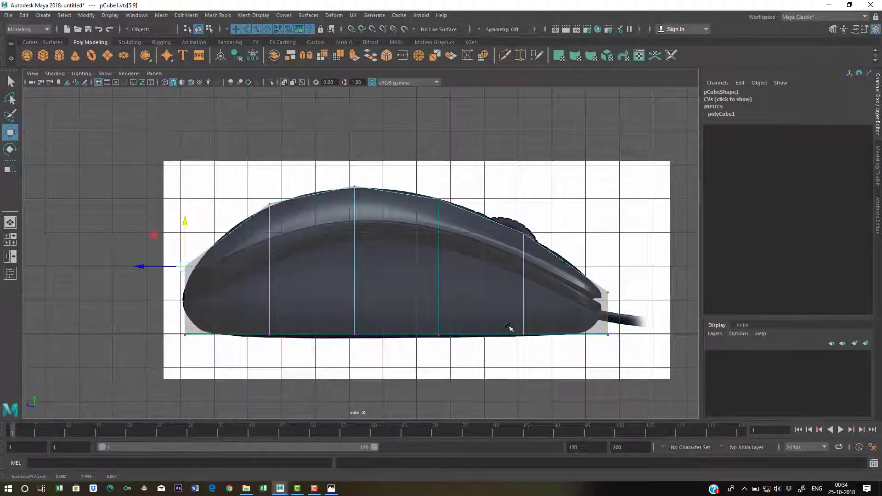
{"action": "middle_click_drag", "start_coordinate": [361, 287], "coordinate": [331, 293], "text": "alt"}
{"action": "left_click_drag", "start_coordinate": [109, 272], "coordinate": [113, 277]}
{"action": "middle_click_drag", "start_coordinate": [431, 265], "coordinate": [370, 241], "text": "alt"}
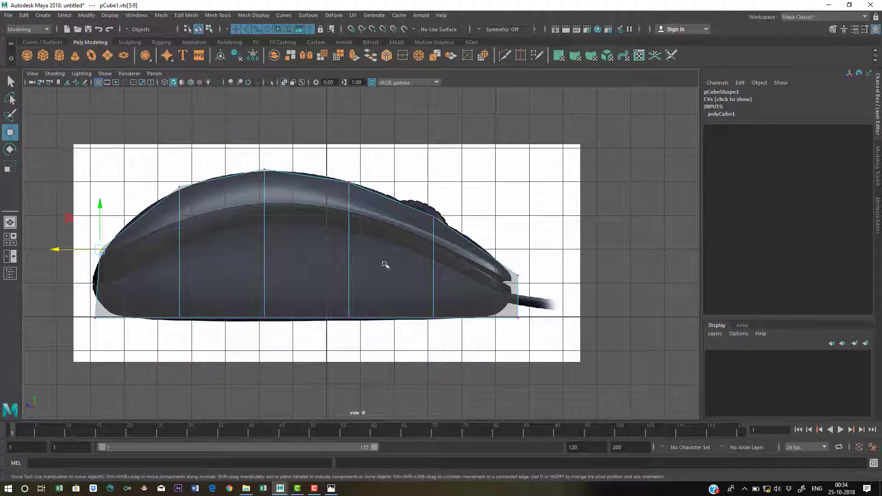
Step: In the top view, pull the front corner vertices on the +X side in to about X 2.8, Z -4.5
{"action": "key", "text": "space"}
{"action": "key", "text": "space"}
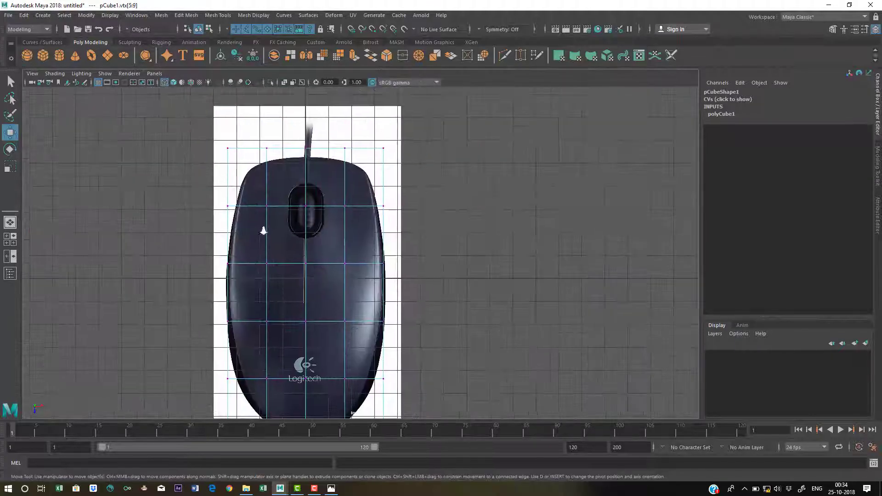
{"action": "middle_click_drag", "start_coordinate": [263, 230], "coordinate": [241, 240], "text": "alt"}
{"action": "key", "text": "5"}
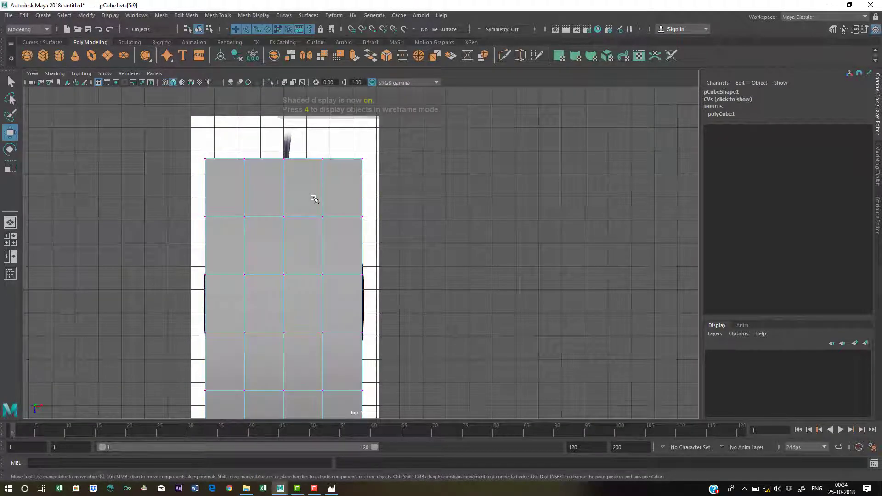
{"action": "right_click_drag", "start_coordinate": [311, 196], "coordinate": [223, 180], "text": "alt"}
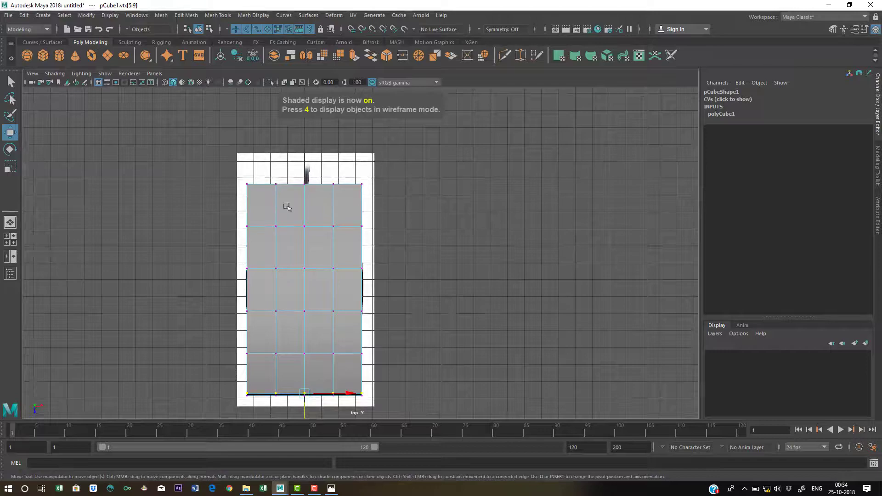
{"action": "right_click_drag", "start_coordinate": [295, 197], "coordinate": [356, 210], "text": "alt"}
{"action": "middle_click_drag", "start_coordinate": [330, 200], "coordinate": [322, 223], "text": "alt"}
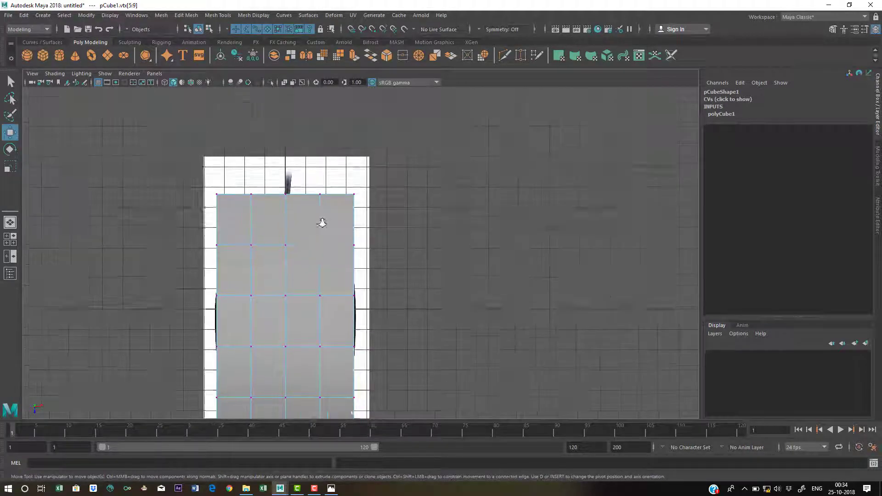
{"action": "right_click_drag", "start_coordinate": [323, 223], "coordinate": [435, 243], "text": "alt"}
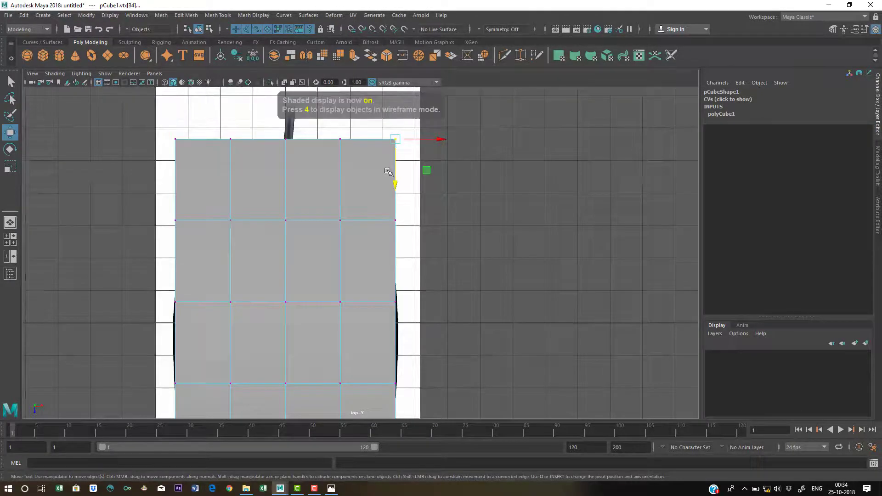
{"action": "key", "text": "4"}
{"action": "key", "text": "5"}
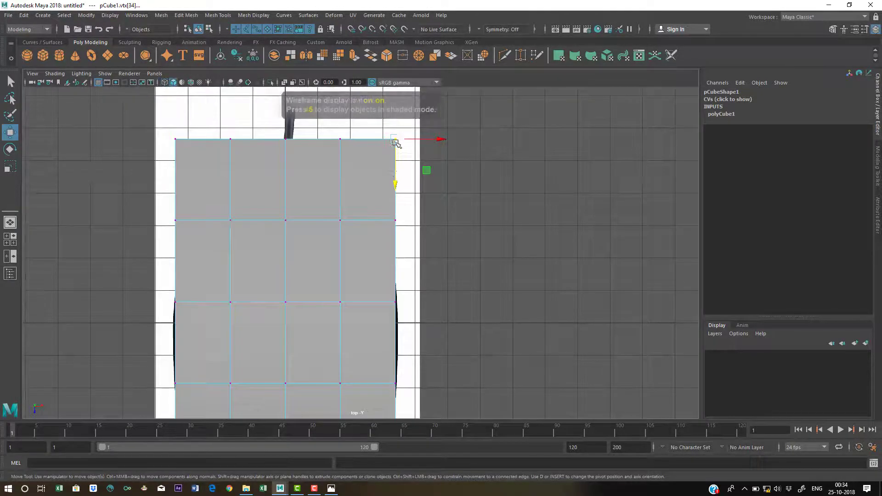
{"action": "key", "text": "4"}
{"action": "left_click", "coordinate": [396, 139]}
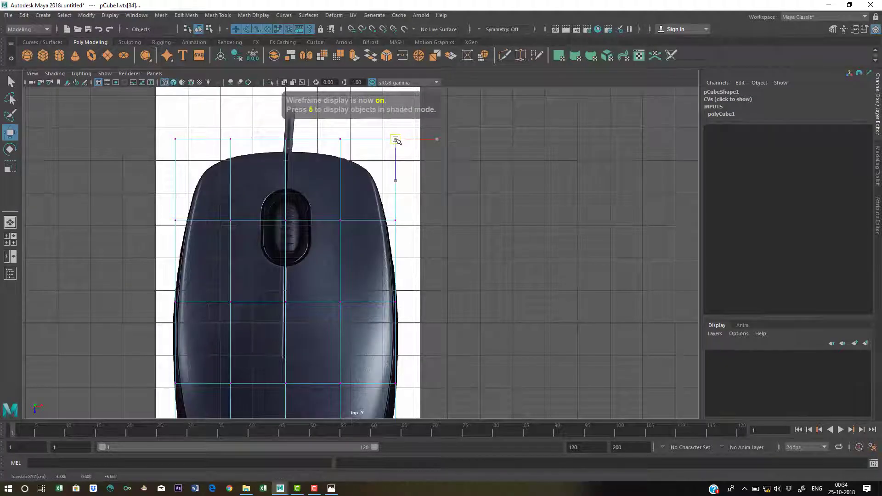
{"action": "key", "text": "5"}
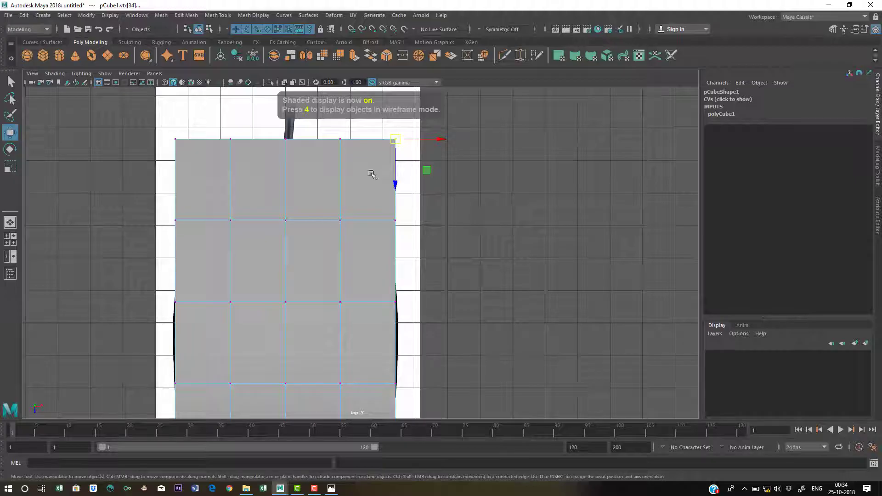
{"action": "left_click_drag", "start_coordinate": [394, 141], "coordinate": [373, 177]}
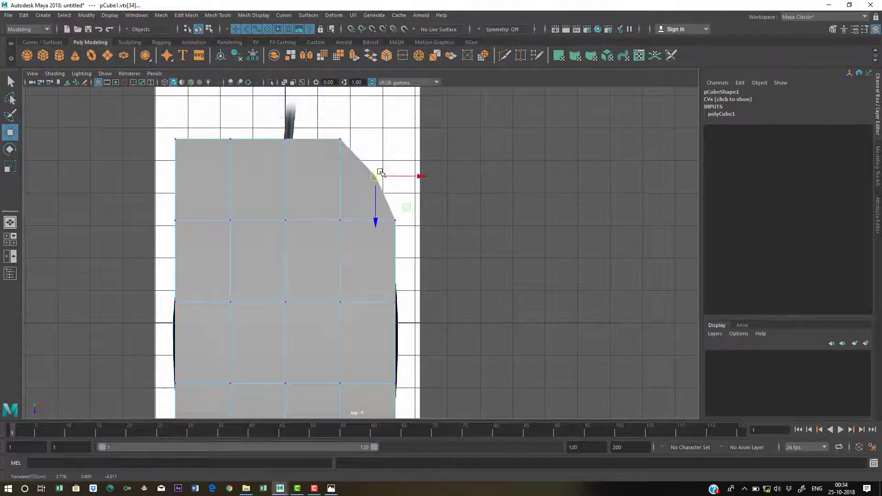
Step: Turn on X-Ray shading in the top view to reveal the reference image through the mesh
{"action": "left_click", "coordinate": [54, 73]}
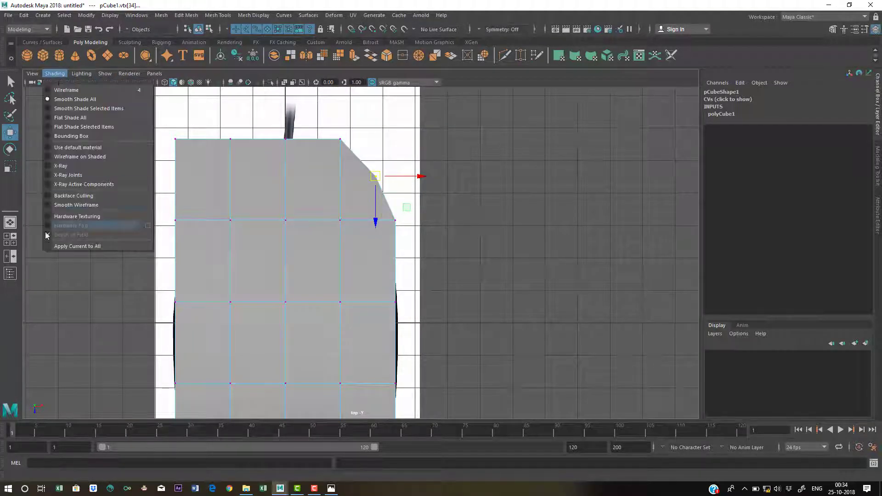
{"action": "left_click", "coordinate": [53, 167]}
{"action": "middle_click_drag", "start_coordinate": [366, 216], "coordinate": [377, 218], "text": "alt"}
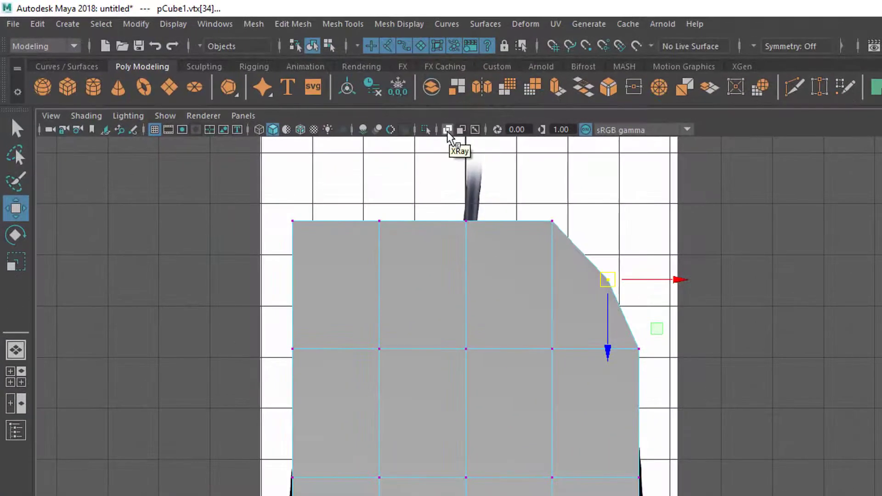
{"action": "left_click", "coordinate": [447, 130]}
Step: Pull the remaining front-edge vertices back to the mouse's nose, and the +X outer vertices of the second row in to its flank
{"action": "middle_click_drag", "start_coordinate": [516, 400], "coordinate": [524, 403], "text": "alt"}
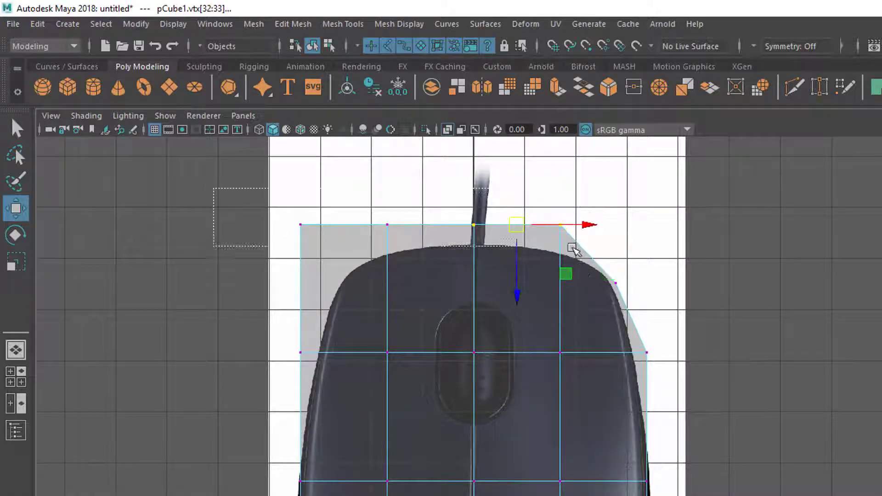
{"action": "left_click_drag", "start_coordinate": [574, 249], "coordinate": [573, 251]}
{"action": "left_click_drag", "start_coordinate": [425, 300], "coordinate": [423, 306]}
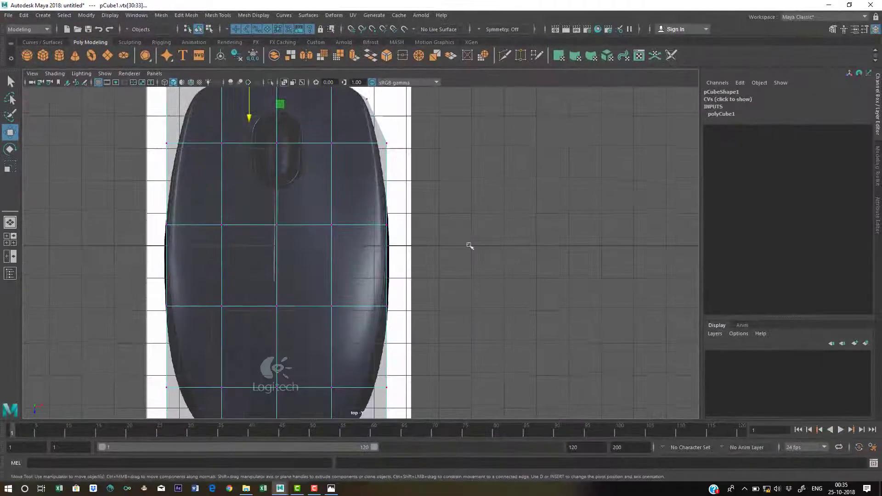
{"action": "middle_click_drag", "start_coordinate": [469, 245], "coordinate": [473, 271], "text": "alt"}
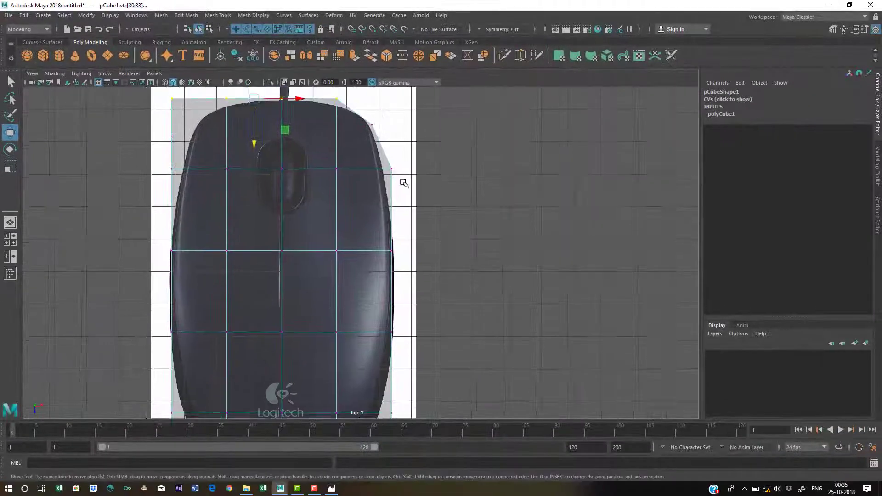
{"action": "left_click_drag", "start_coordinate": [378, 155], "coordinate": [406, 183]}
{"action": "left_click_drag", "start_coordinate": [433, 170], "coordinate": [424, 173]}
Step: Pull the +X vertices of the last two rear rows inward to follow the mouse's rounded tail
{"action": "middle_click_drag", "start_coordinate": [441, 331], "coordinate": [440, 166], "text": "alt"}
{"action": "left_click_drag", "start_coordinate": [374, 233], "coordinate": [422, 250]}
{"action": "mouse_move", "coordinate": [375, 313]}
{"action": "left_mouse_down"}
{"action": "mouse_move", "coordinate": [400, 354]}
{"action": "mouse_move", "coordinate": [359, 308]}
{"action": "left_mouse_up"}
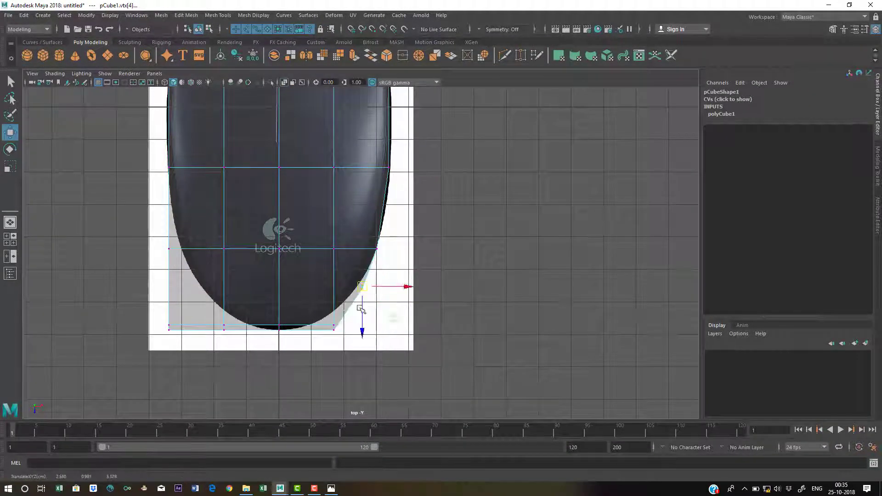
{"action": "middle_click_drag", "start_coordinate": [357, 301], "coordinate": [357, 316], "text": "alt"}
{"action": "left_click_drag", "start_coordinate": [384, 288], "coordinate": [316, 350]}
{"action": "left_click_drag", "start_coordinate": [344, 319], "coordinate": [344, 317]}
Step: Inspect the reshaped body against the reference from above and in perspective
{"action": "middle_click_drag", "start_coordinate": [399, 282], "coordinate": [421, 287], "text": "alt"}
{"action": "key", "text": "q"}
{"action": "middle_click_drag", "start_coordinate": [390, 150], "coordinate": [417, 256], "text": "alt"}
{"action": "scroll", "coordinate": [417, 256], "scroll_direction": "down", "scroll_amount": 3}
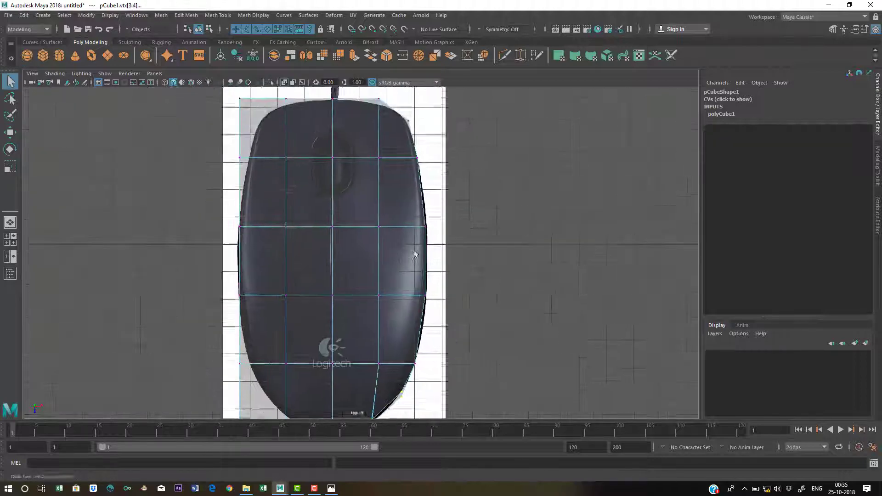
{"action": "key", "text": "space"}
{"action": "key", "text": "space"}
{"action": "left_click_drag", "start_coordinate": [515, 193], "coordinate": [448, 195], "text": "alt"}
Step: In the front view, lower the upper vertices of the two outermost +X columns, dropping the outermost column further to slope the shoulder
{"action": "key", "text": "space"}
{"action": "key", "text": "space"}
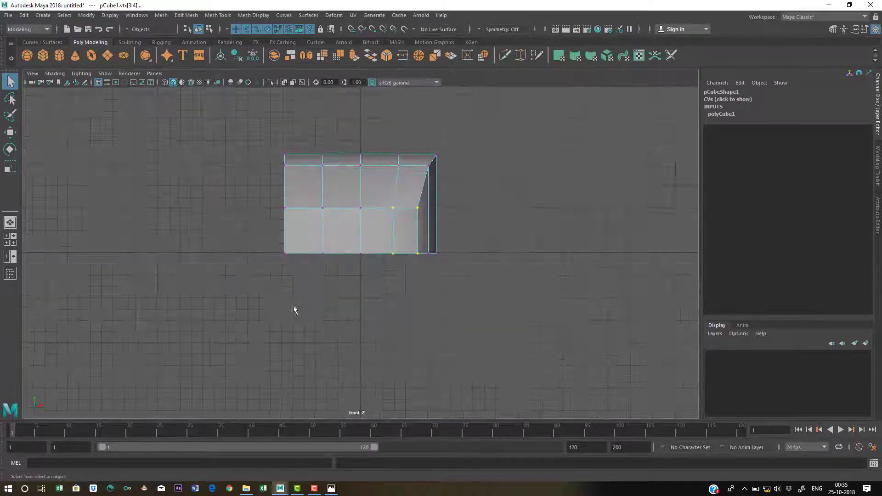
{"action": "right_click_drag", "start_coordinate": [347, 226], "coordinate": [491, 234], "text": "alt"}
{"action": "middle_click_drag", "start_coordinate": [491, 233], "coordinate": [485, 290], "text": "alt"}
{"action": "scroll", "coordinate": [485, 286], "scroll_direction": "up", "scroll_amount": 2}
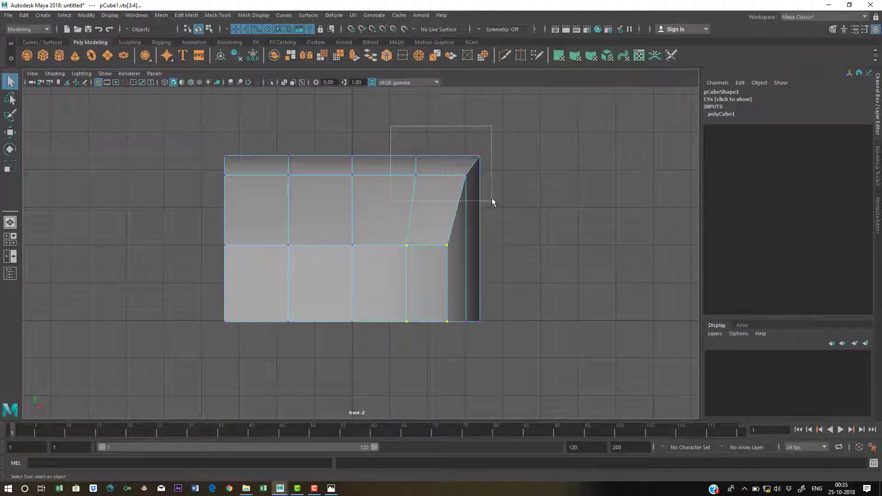
{"action": "left_click_drag", "start_coordinate": [492, 199], "coordinate": [492, 201]}
{"action": "key", "text": "w"}
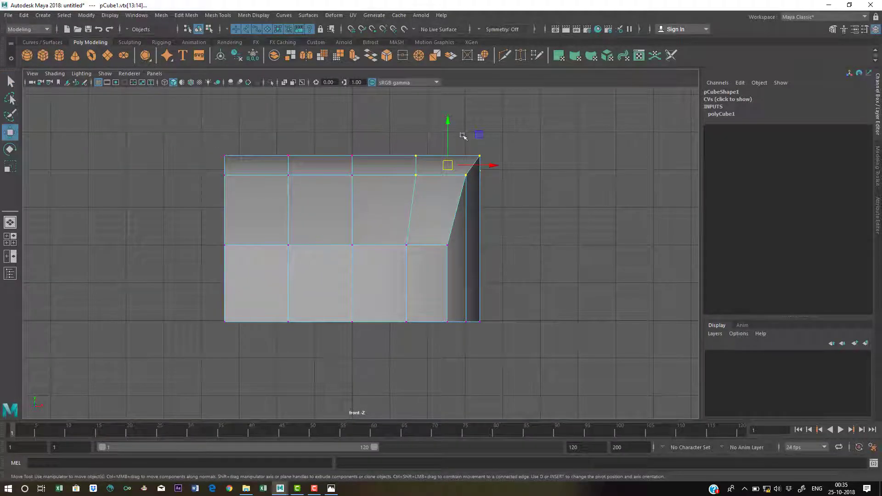
{"action": "left_click_drag", "start_coordinate": [450, 125], "coordinate": [452, 134]}
{"action": "left_click_drag", "start_coordinate": [512, 134], "coordinate": [460, 199]}
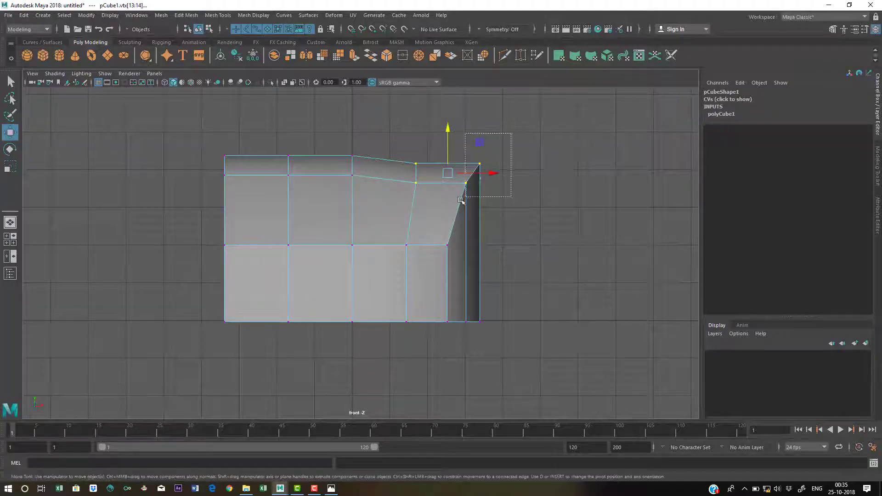
{"action": "left_click_drag", "start_coordinate": [474, 133], "coordinate": [475, 142]}
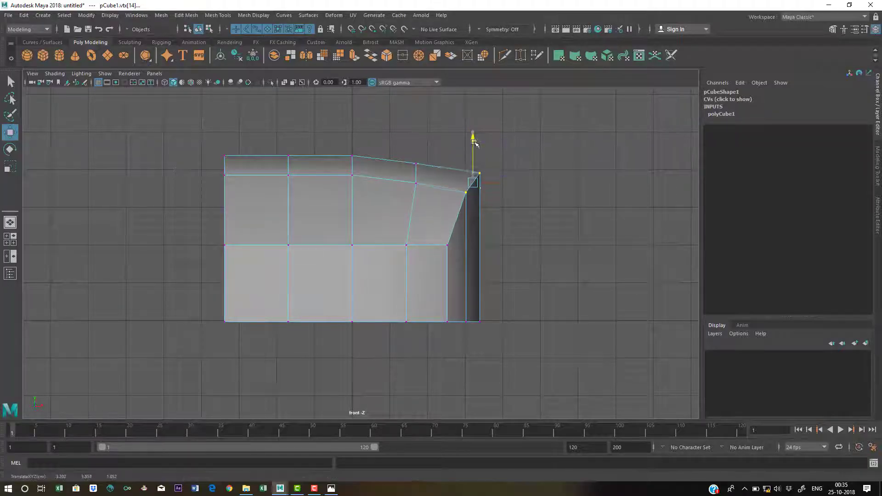
Step: In perspective, lower the flank's upper-edge vertex just behind the nose on the +X side
{"action": "key", "text": "space"}
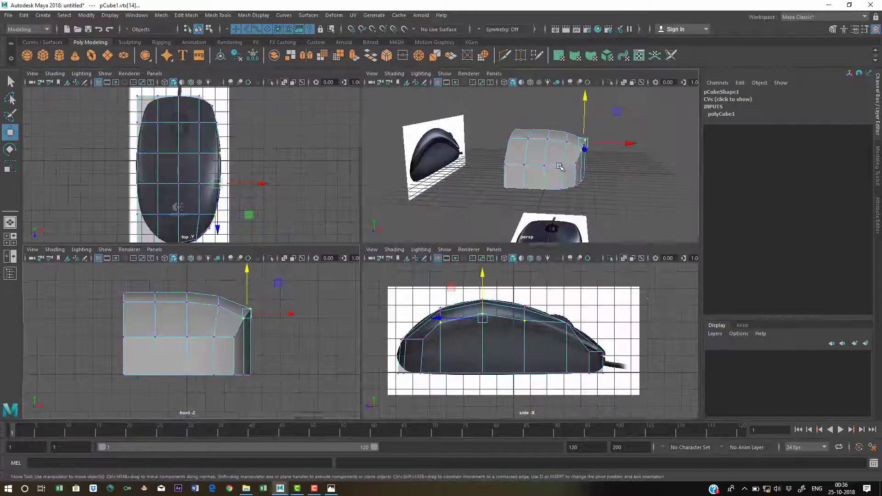
{"action": "key", "text": "space"}
{"action": "left_click_drag", "start_coordinate": [528, 222], "coordinate": [411, 246], "text": "alt"}
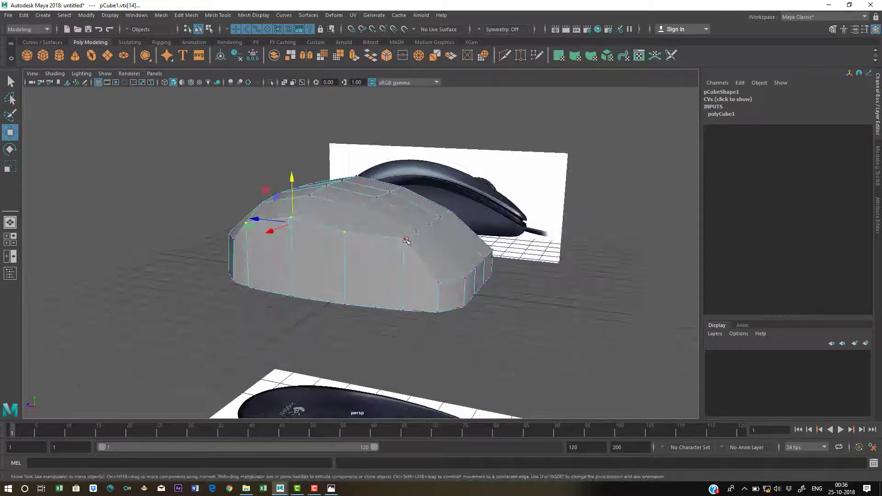
{"action": "left_click_drag", "start_coordinate": [406, 203], "coordinate": [407, 215]}
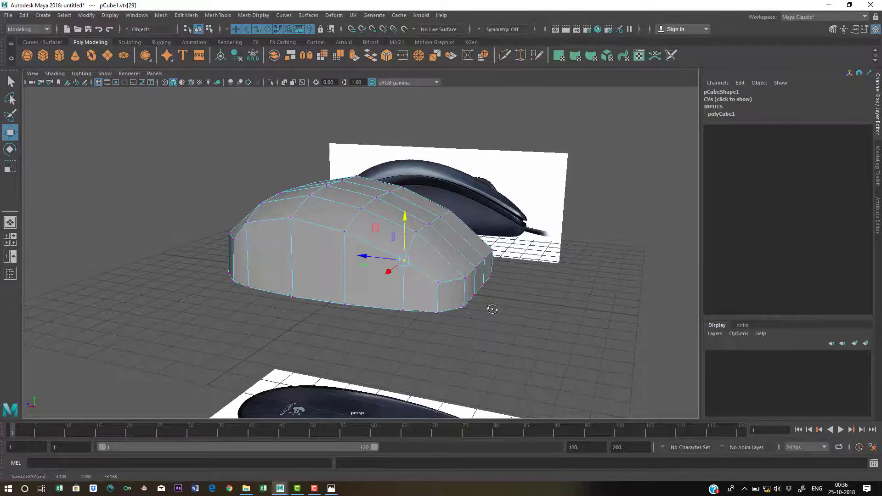
{"action": "left_click_drag", "start_coordinate": [492, 309], "coordinate": [606, 296], "text": "alt"}
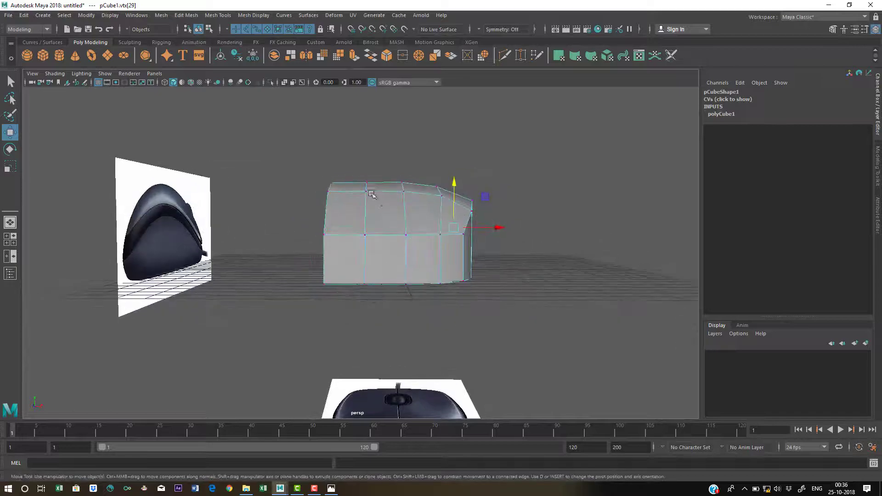
{"action": "middle_click_drag", "start_coordinate": [461, 253], "coordinate": [470, 247], "text": "alt"}
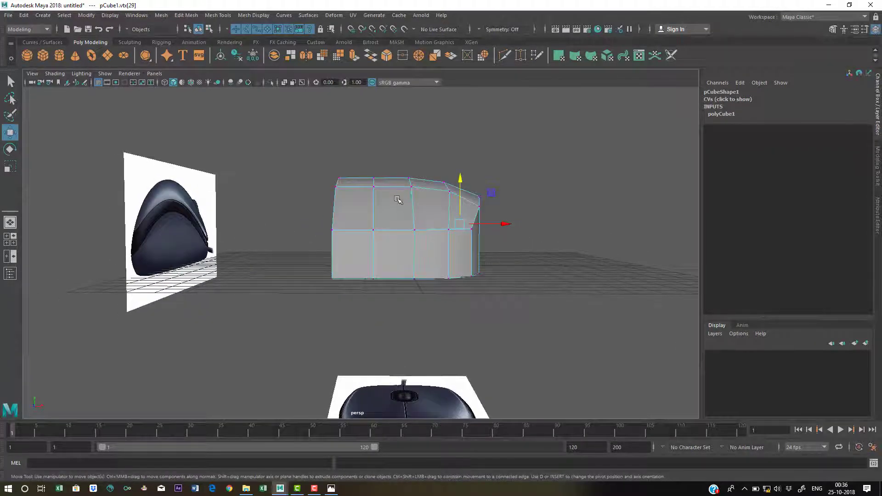
Step: Delete all faces of the body's -X half from the top view, and return the remaining half to object selection
{"action": "right_click_drag", "start_coordinate": [397, 199], "coordinate": [398, 223]}
{"action": "left_click_drag", "start_coordinate": [416, 246], "coordinate": [289, 254], "text": "alt"}
{"action": "key", "text": "space"}
{"action": "key", "text": "space"}
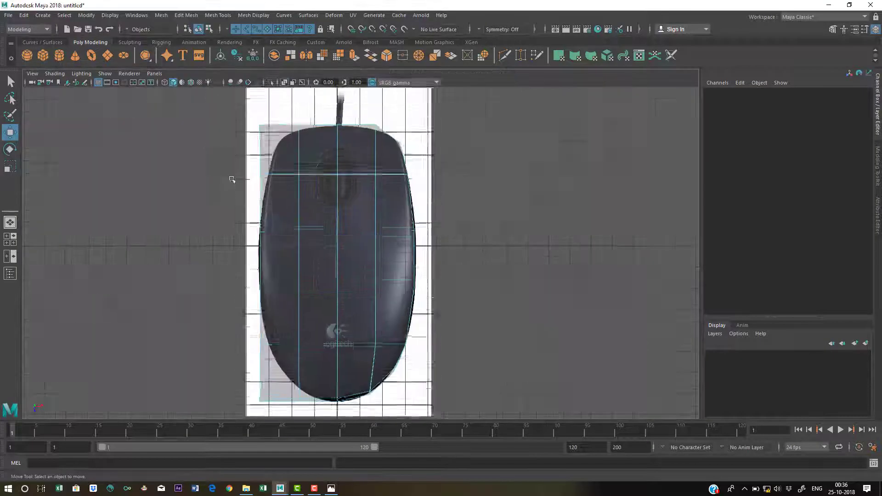
{"action": "scroll", "coordinate": [232, 180], "scroll_direction": "down", "scroll_amount": 1}
{"action": "left_click_drag", "start_coordinate": [233, 123], "coordinate": [332, 397]}
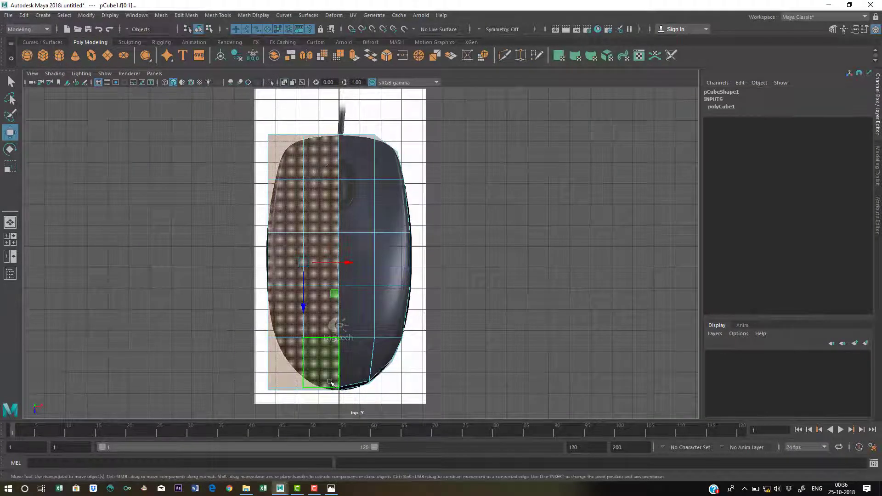
{"action": "key", "text": "Delete"}
{"action": "right_click_drag", "start_coordinate": [363, 215], "coordinate": [404, 199]}
{"action": "key", "text": "space"}
{"action": "key", "text": "space"}
{"action": "key", "text": "q"}
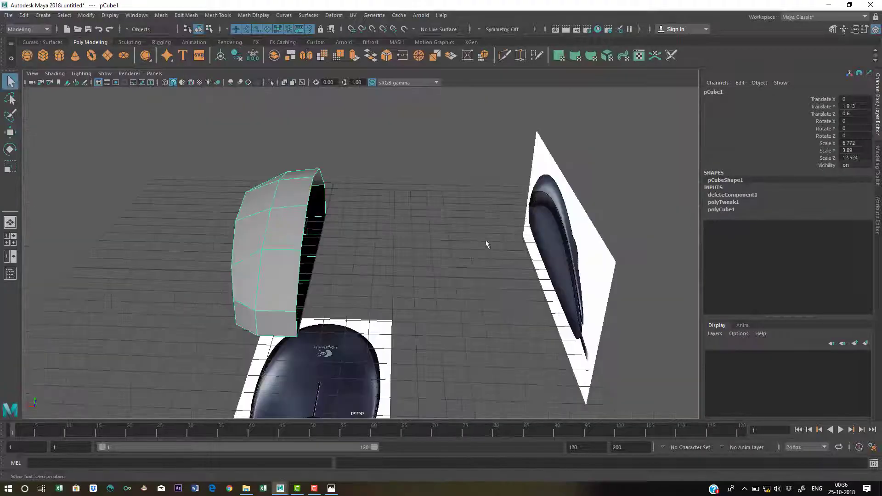
{"action": "left_click_drag", "start_coordinate": [230, 259], "coordinate": [374, 286], "text": "alt"}
Step: In the side view, lower the flank's upper-edge vertices at the highest row and the row behind it
{"action": "key", "text": "space"}
{"action": "key", "text": "space"}
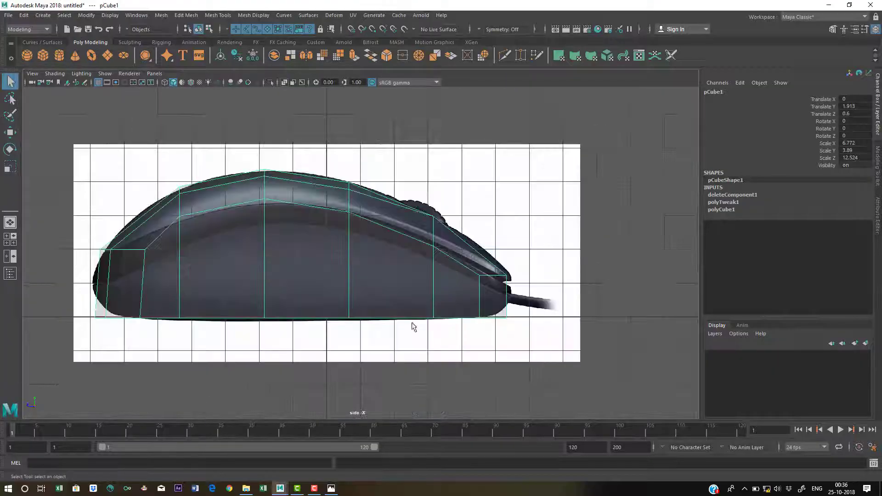
{"action": "middle_click_drag", "start_coordinate": [289, 255], "coordinate": [335, 261], "text": "alt"}
{"action": "right_click_drag", "start_coordinate": [251, 250], "coordinate": [264, 251], "text": "alt"}
{"action": "middle_click_drag", "start_coordinate": [263, 250], "coordinate": [319, 250], "text": "alt"}
{"action": "right_click_drag", "start_coordinate": [284, 215], "coordinate": [244, 210]}
{"action": "left_click_drag", "start_coordinate": [264, 212], "coordinate": [301, 232]}
{"action": "key", "text": "w"}
{"action": "left_click_drag", "start_coordinate": [273, 180], "coordinate": [275, 196]}
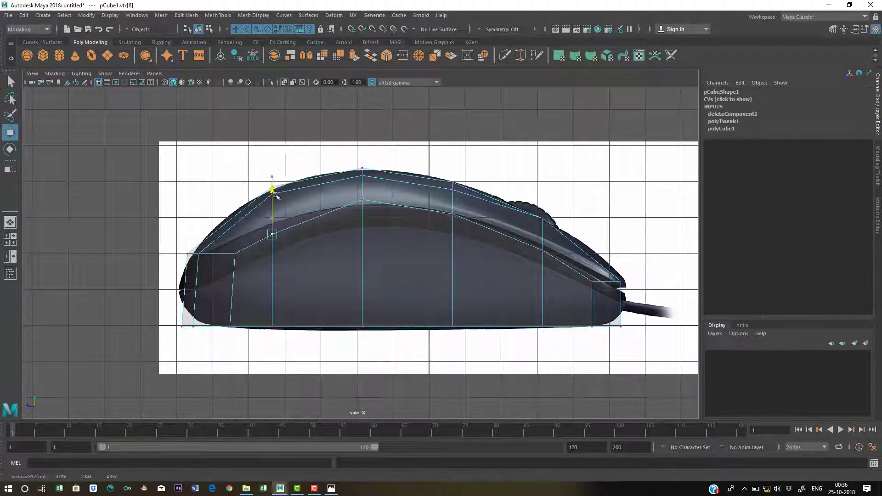
{"action": "left_click_drag", "start_coordinate": [368, 175], "coordinate": [368, 190]}
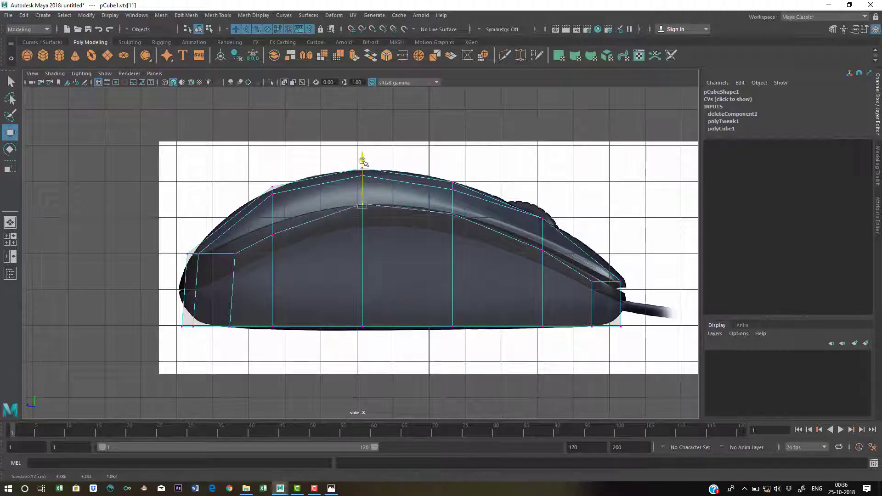
Step: Move the flank's upper-edge vertices from the tail to the row behind the nose down to follow the dark side panel's curve
{"action": "middle_click_drag", "start_coordinate": [225, 247], "coordinate": [210, 255], "text": "alt"}
{"action": "left_click", "coordinate": [221, 269]}
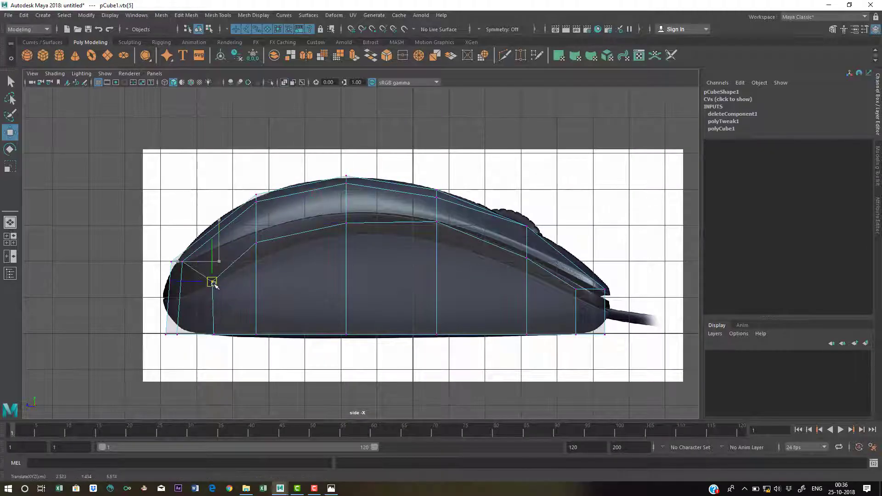
{"action": "left_click", "coordinate": [257, 246]}
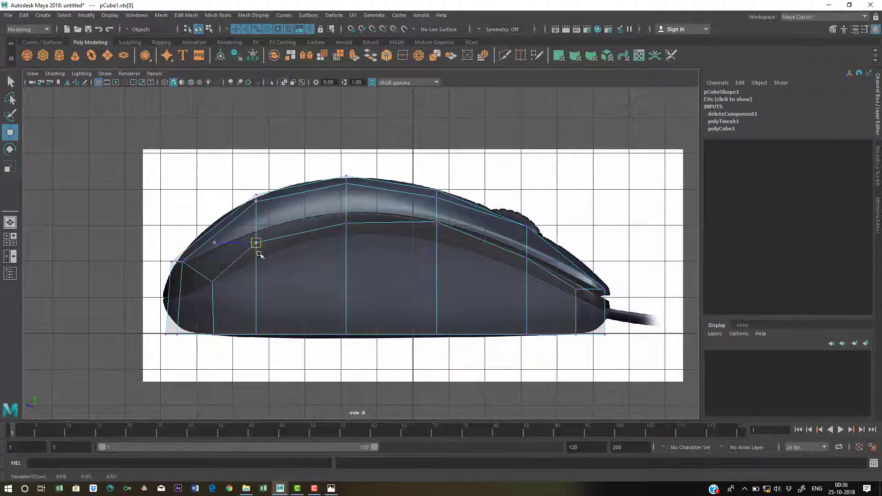
{"action": "left_click", "coordinate": [350, 227]}
{"action": "left_click_drag", "start_coordinate": [351, 227], "coordinate": [347, 232]}
{"action": "left_click", "coordinate": [436, 223]}
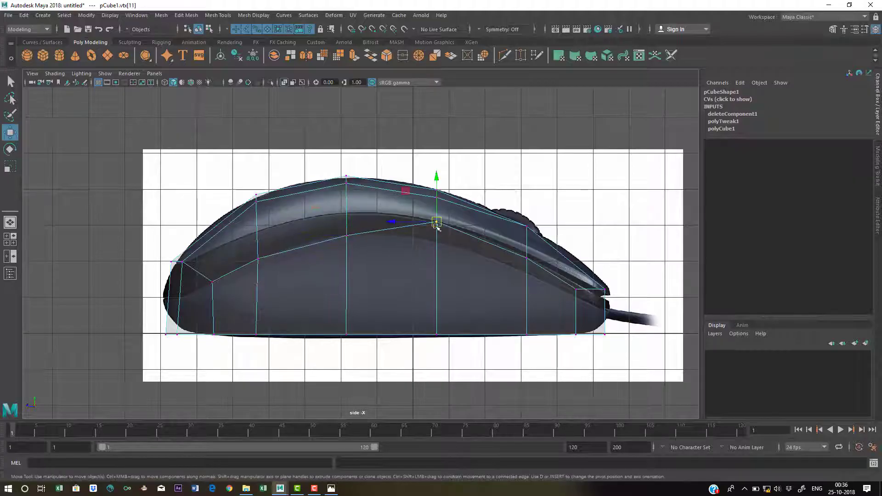
{"action": "left_click_drag", "start_coordinate": [435, 222], "coordinate": [436, 242]}
{"action": "middle_click_drag", "start_coordinate": [507, 271], "coordinate": [535, 283], "text": "alt"}
{"action": "left_click", "coordinate": [506, 271]}
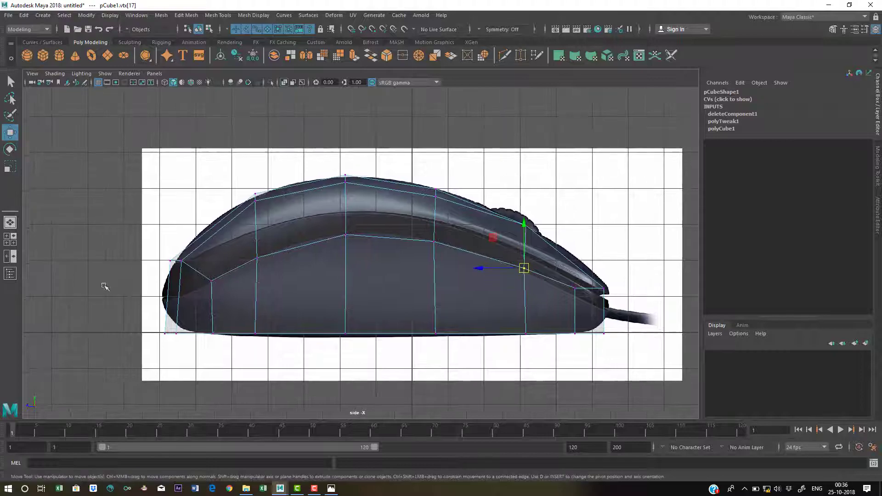
Step: Move the two upper vertices at the rear end down and back onto the tail outline of the side reference
{"action": "middle_click_drag", "start_coordinate": [287, 315], "coordinate": [320, 314], "text": "alt"}
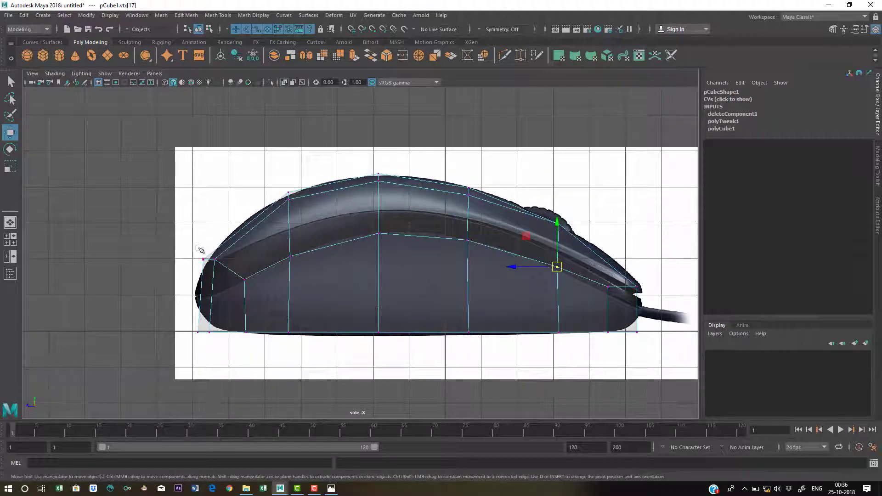
{"action": "left_click", "coordinate": [213, 265]}
{"action": "left_click_drag", "start_coordinate": [213, 265], "coordinate": [201, 279]}
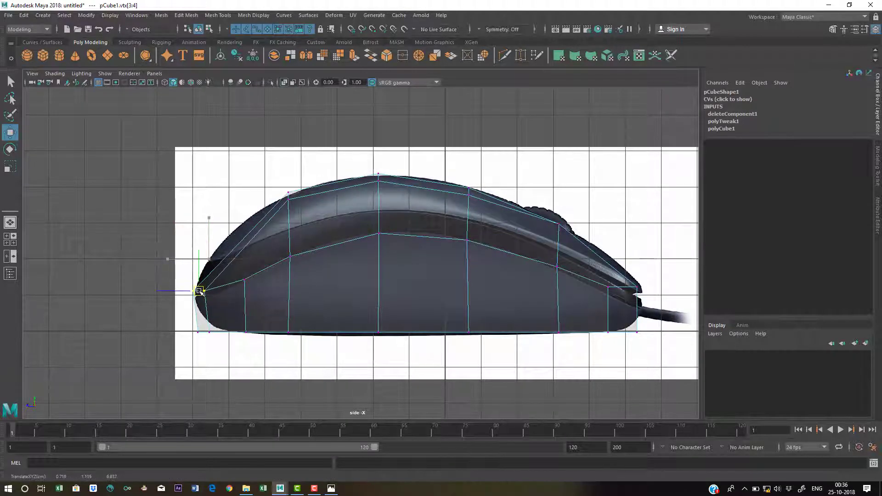
Step: Return the half body to object selection and check its reshaped flank and tail in perspective
{"action": "key", "text": "space"}
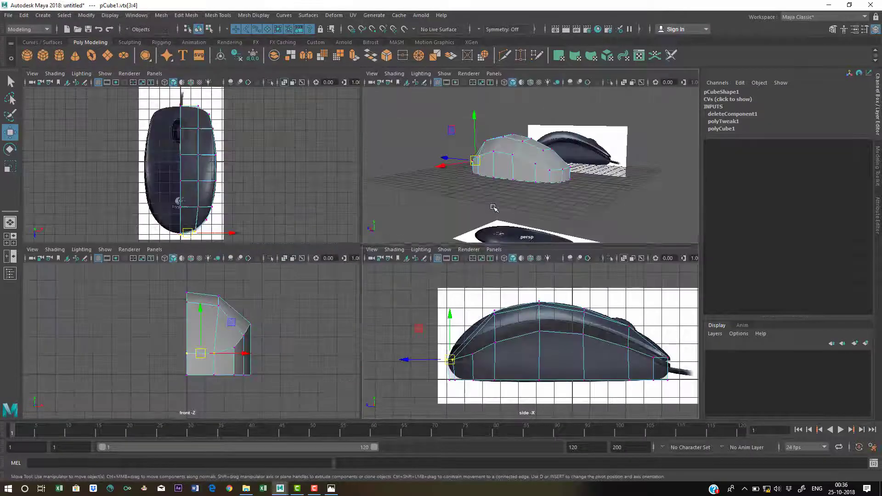
{"action": "key", "text": "space"}
{"action": "left_click_drag", "start_coordinate": [467, 293], "coordinate": [376, 242], "text": "alt"}
{"action": "key", "text": "q"}
{"action": "right_click_drag", "start_coordinate": [377, 222], "coordinate": [421, 209]}
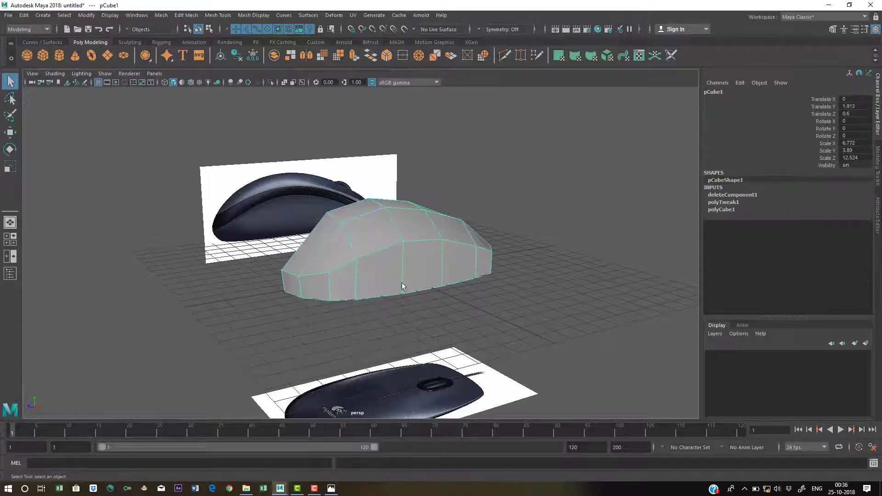
{"action": "left_click_drag", "start_coordinate": [404, 287], "coordinate": [468, 311], "text": "alt"}
{"action": "left_click_drag", "start_coordinate": [233, 257], "coordinate": [219, 224], "text": "alt"}
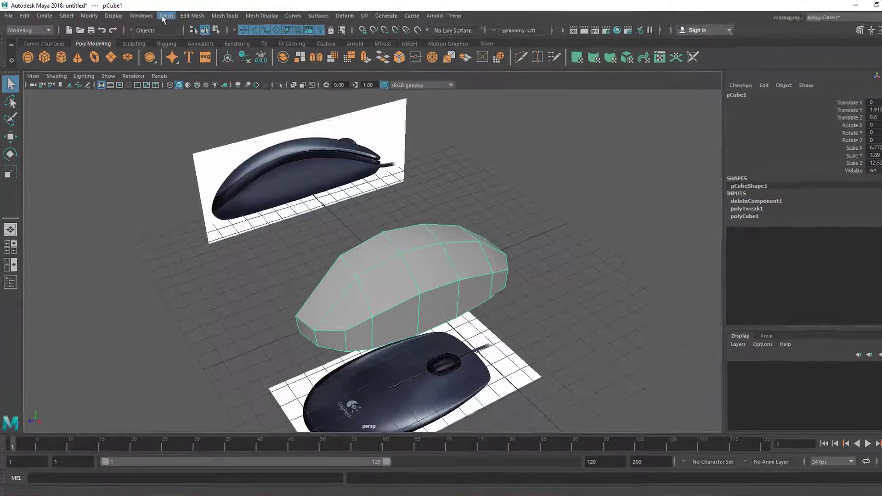
Step: Mirror the half body across the world X axis in the negative direction, using the reset default Mirror options with merged border vertices
{"action": "left_click", "coordinate": [160, 15]}
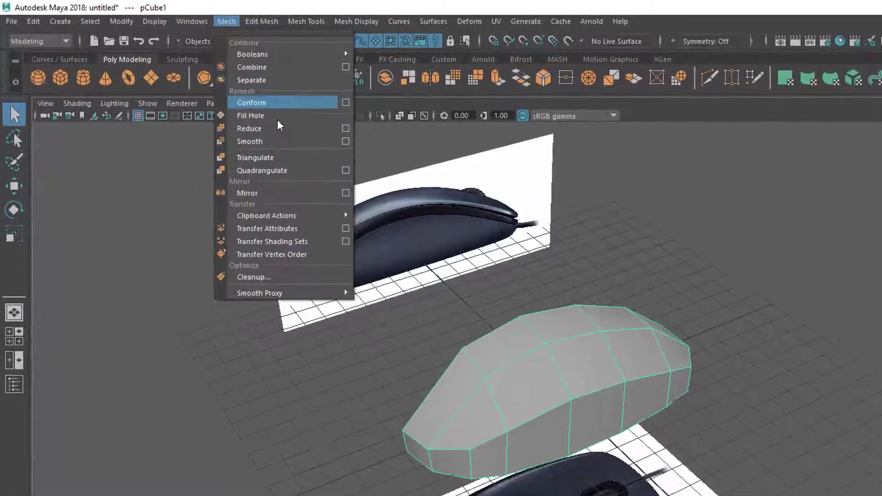
{"action": "left_click", "coordinate": [346, 193]}
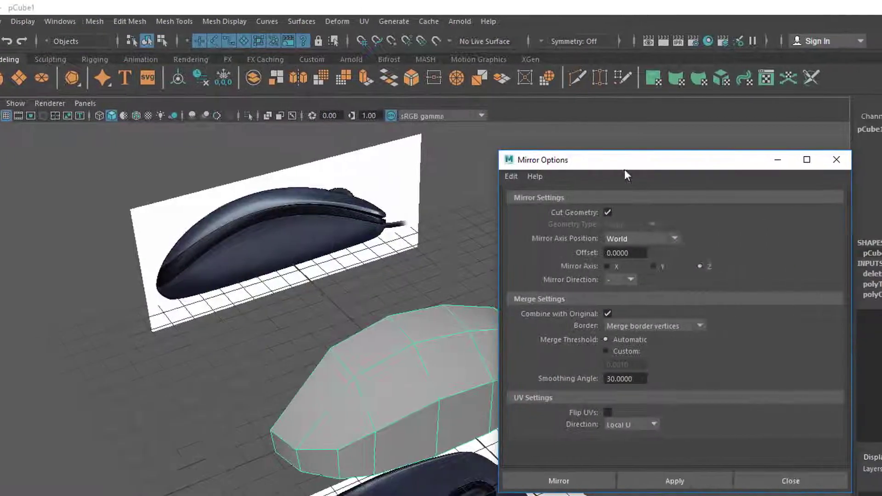
{"action": "left_click_drag", "start_coordinate": [625, 169], "coordinate": [734, 129]}
{"action": "left_click", "coordinate": [622, 137]}
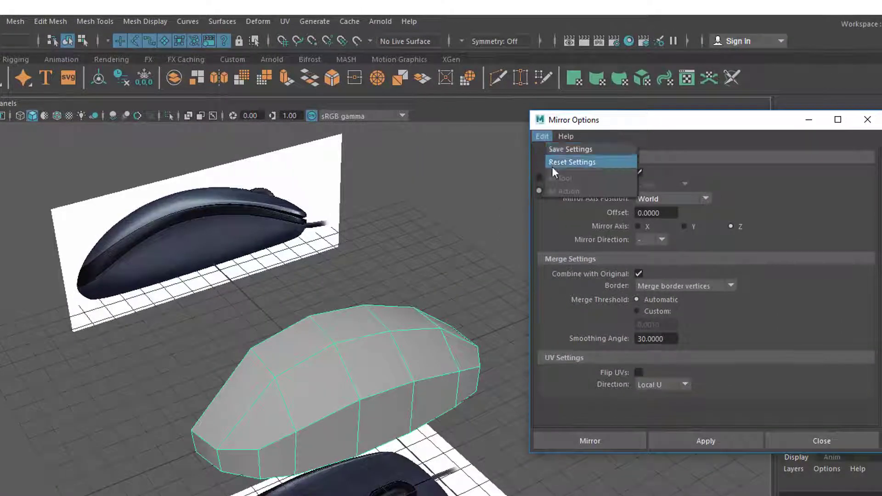
{"action": "left_click", "coordinate": [631, 165]}
{"action": "left_click", "coordinate": [704, 442]}
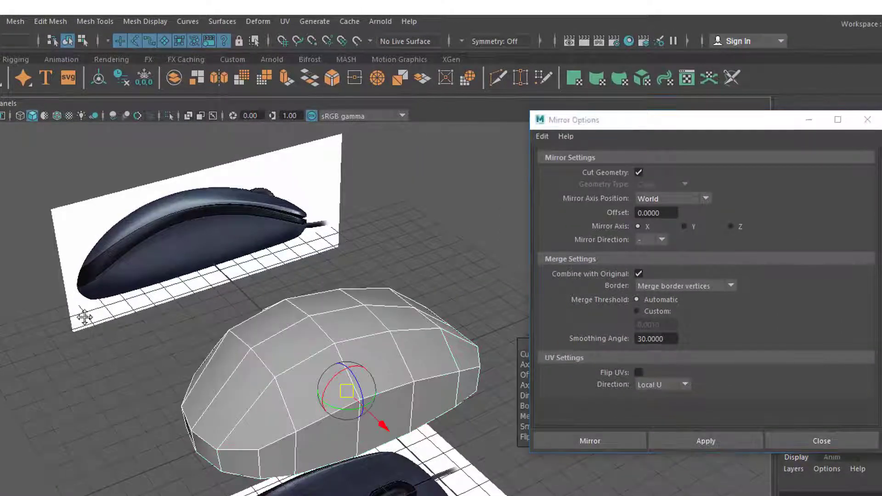
Step: Inspect the mirrored body and its mirror direction from several angles, and leave the mirror manipulator
{"action": "left_click_drag", "start_coordinate": [83, 316], "coordinate": [188, 370], "text": "alt"}
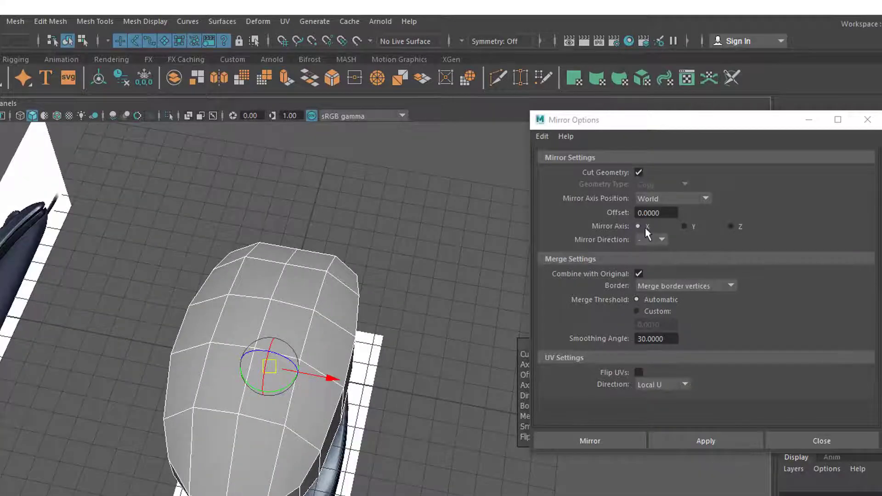
{"action": "left_click_drag", "start_coordinate": [156, 308], "coordinate": [249, 329], "text": "alt"}
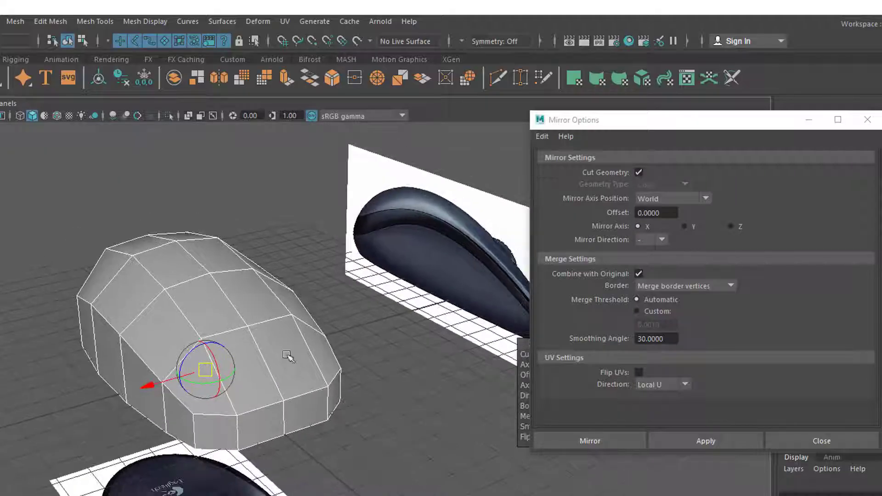
{"action": "left_click_drag", "start_coordinate": [288, 356], "coordinate": [619, 248], "text": "alt"}
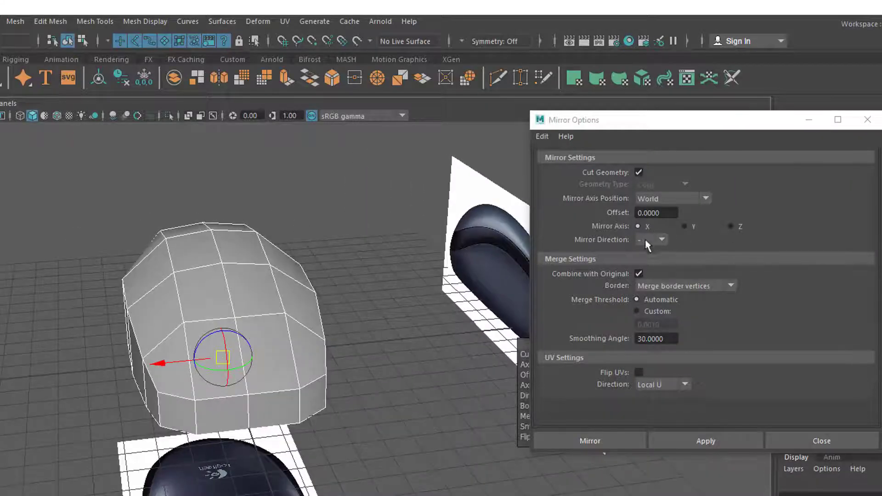
{"action": "left_click_drag", "start_coordinate": [351, 338], "coordinate": [145, 239], "text": "alt"}
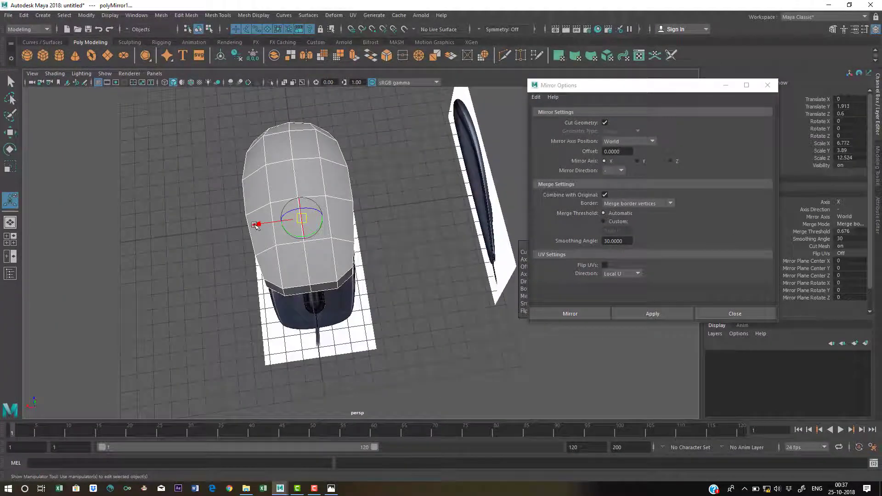
{"action": "left_click_drag", "start_coordinate": [256, 226], "coordinate": [239, 226], "text": "alt"}
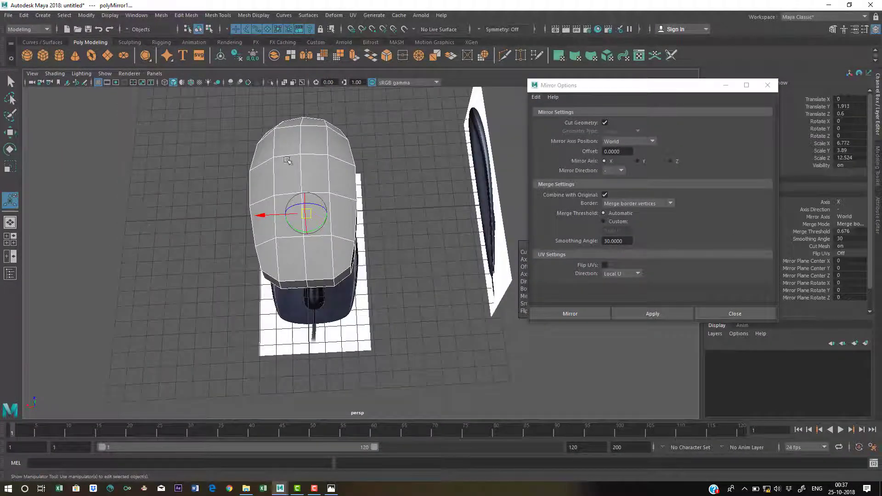
{"action": "key", "text": "q"}
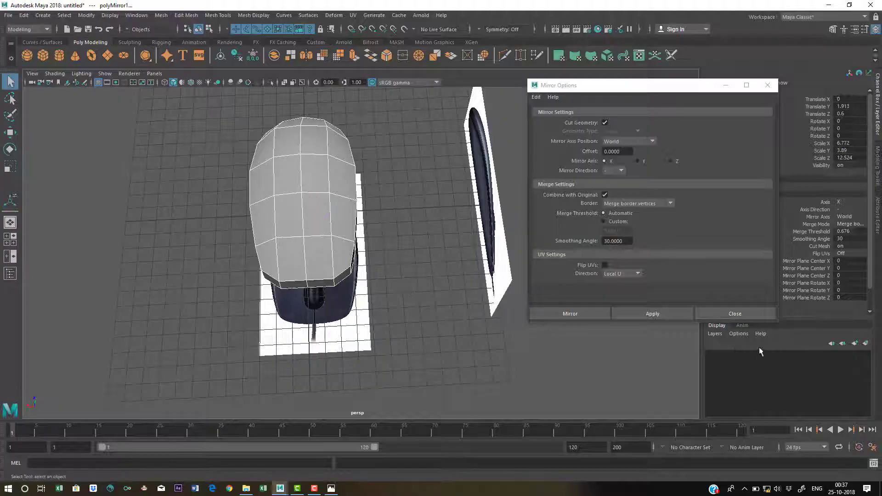
Step: Close the Mirror options and show the mirrored mouse body in smooth preview
{"action": "left_click", "coordinate": [743, 316]}
{"action": "left_click_drag", "start_coordinate": [389, 313], "coordinate": [465, 271], "text": "alt"}
{"action": "left_click", "coordinate": [492, 272]}
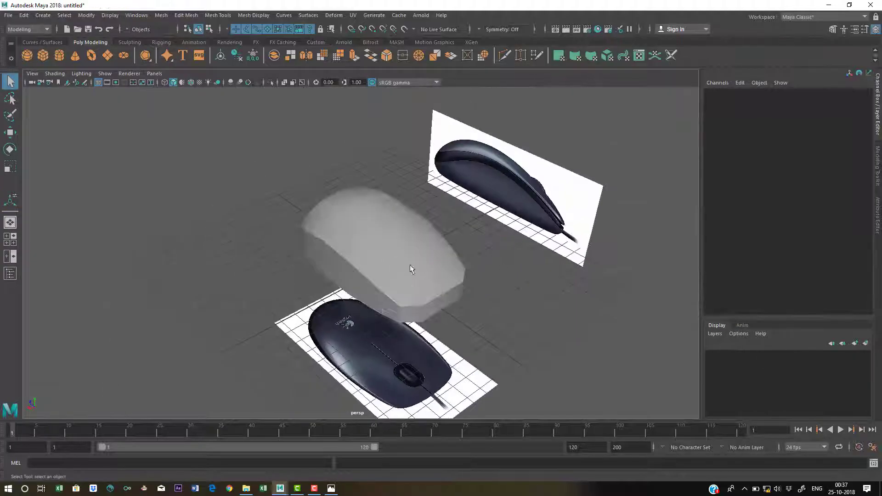
{"action": "left_click", "coordinate": [411, 270]}
{"action": "left_click_drag", "start_coordinate": [411, 270], "coordinate": [305, 274], "text": "alt"}
{"action": "right_click_drag", "start_coordinate": [305, 274], "coordinate": [432, 275], "text": "alt"}
{"action": "left_click_drag", "start_coordinate": [432, 276], "coordinate": [470, 276], "text": "alt"}
{"action": "key", "text": "3"}
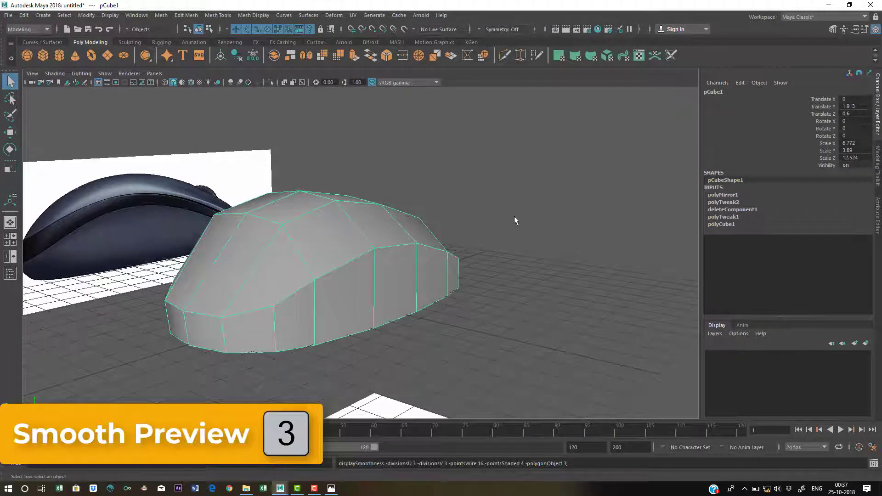
Step: Examine the smoothed body from above and from its flanks, ending with a return to the unsmoothed mesh display
{"action": "left_click_drag", "start_coordinate": [471, 216], "coordinate": [273, 357], "text": "alt"}
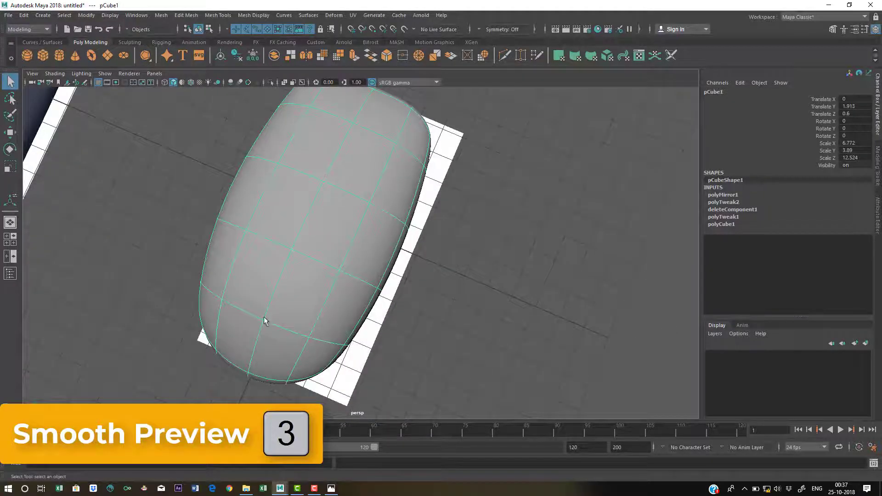
{"action": "left_click_drag", "start_coordinate": [265, 321], "coordinate": [285, 287], "text": "alt"}
{"action": "left_click_drag", "start_coordinate": [318, 223], "coordinate": [508, 226], "text": "alt"}
{"action": "left_click", "coordinate": [429, 237]}
{"action": "left_click", "coordinate": [386, 256]}
{"action": "left_click", "coordinate": [446, 211]}
{"action": "left_click_drag", "start_coordinate": [446, 212], "coordinate": [315, 207], "text": "alt"}
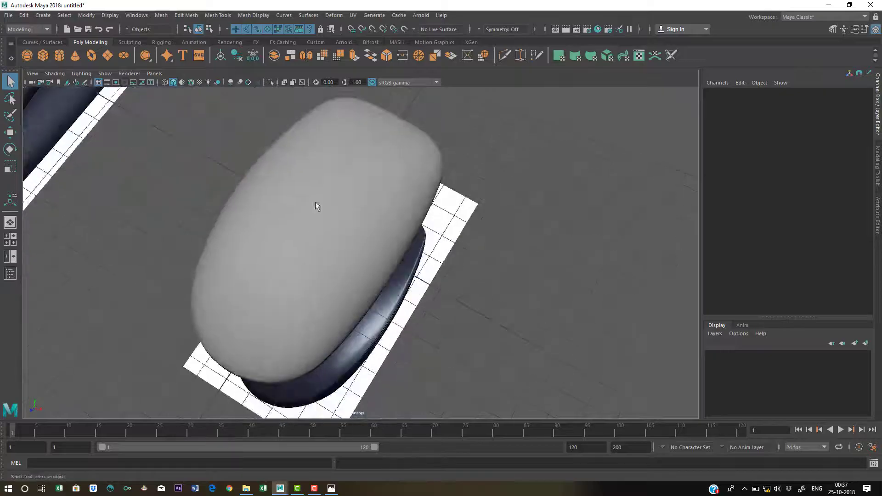
{"action": "left_click", "coordinate": [320, 206]}
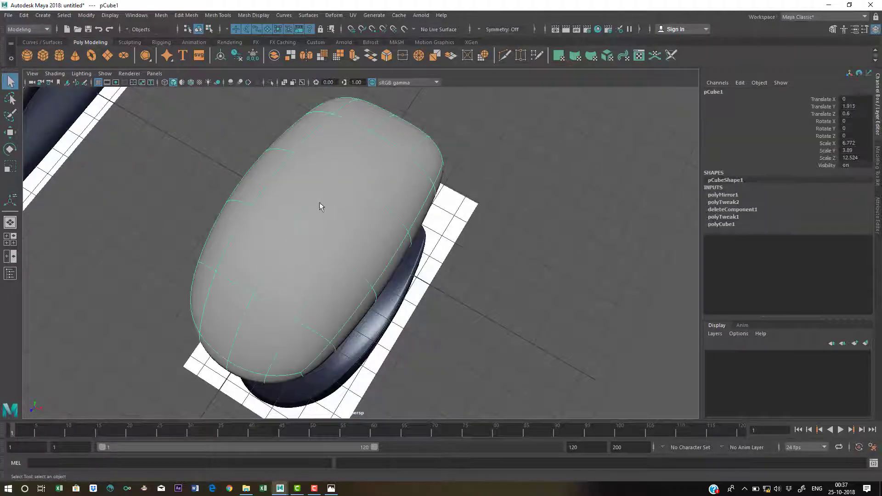
{"action": "left_click", "coordinate": [323, 215]}
{"action": "left_click", "coordinate": [327, 209]}
{"action": "left_click_drag", "start_coordinate": [327, 208], "coordinate": [311, 184], "text": "alt"}
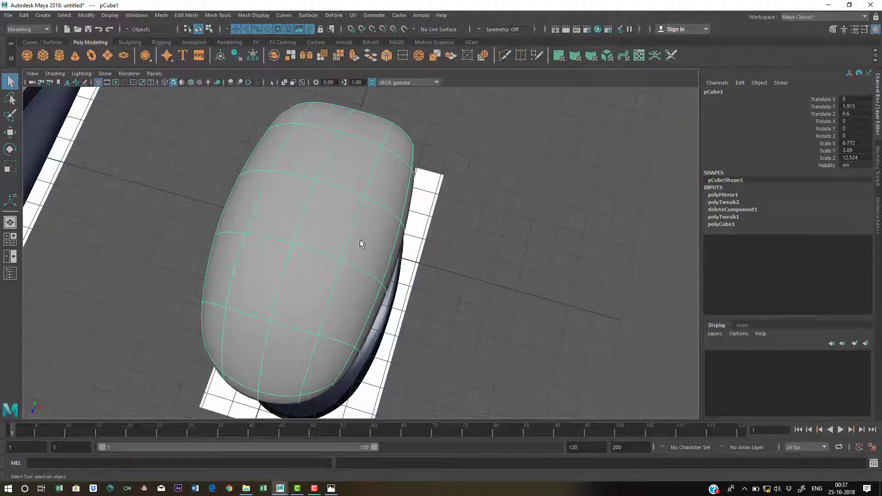
{"action": "key", "text": "1"}
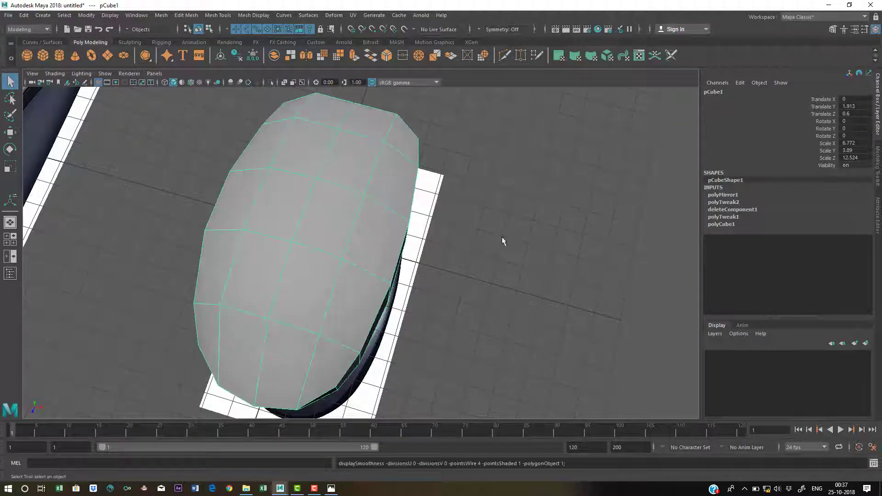
Step: In the top view, nudge the two front vertices beside the centreline back and adjust the centre front vertex to follow the reference outline
{"action": "left_click_drag", "start_coordinate": [404, 258], "coordinate": [374, 349], "text": "alt"}
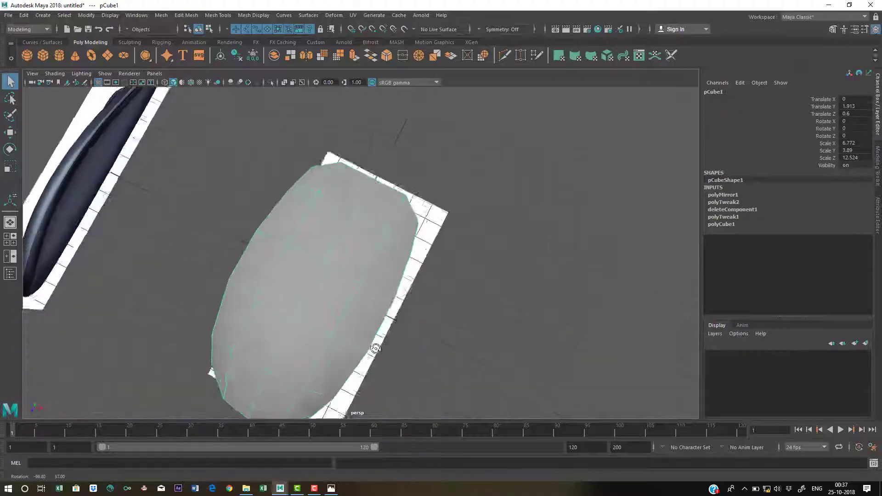
{"action": "key", "text": "space"}
{"action": "key", "text": "space"}
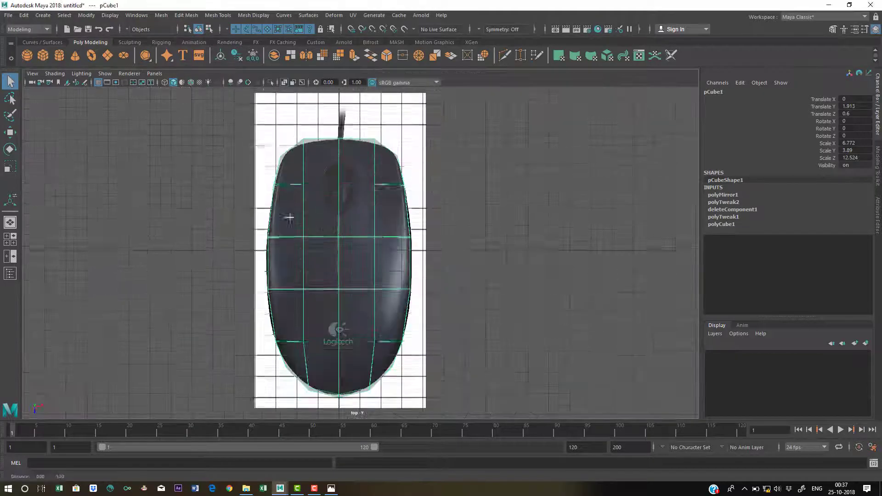
{"action": "right_click_drag", "start_coordinate": [289, 216], "coordinate": [401, 203], "text": "alt"}
{"action": "right_click_drag", "start_coordinate": [373, 152], "coordinate": [331, 149]}
{"action": "middle_click_drag", "start_coordinate": [350, 148], "coordinate": [381, 225], "text": "alt"}
{"action": "left_click_drag", "start_coordinate": [399, 138], "coordinate": [430, 179]}
{"action": "key", "text": "w"}
{"action": "left_click_drag", "start_coordinate": [345, 203], "coordinate": [348, 205]}
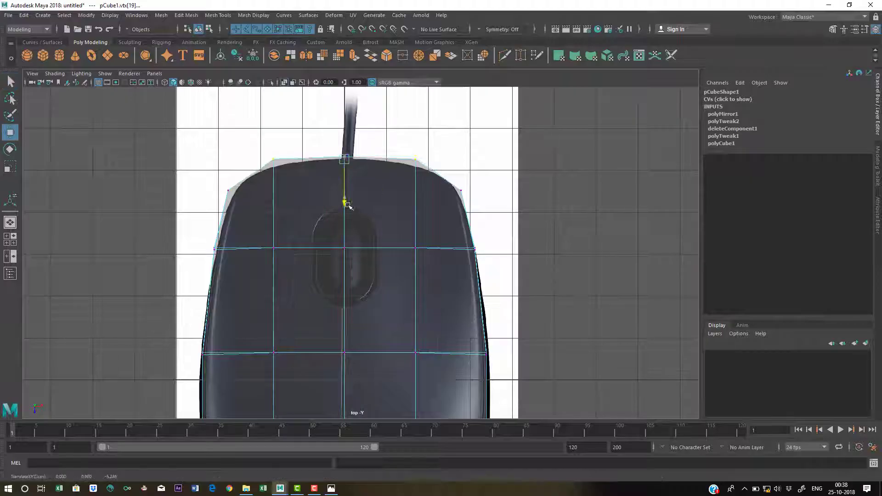
{"action": "left_click", "coordinate": [344, 156]}
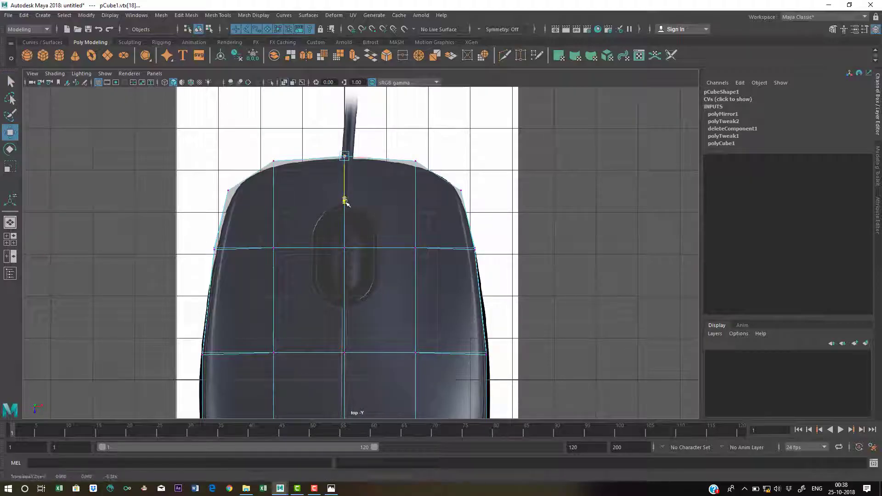
{"action": "left_click_drag", "start_coordinate": [345, 199], "coordinate": [344, 199]}
Step: Return the body to object selection and compare its profile with the side reference image
{"action": "key", "text": "space"}
{"action": "key", "text": "space"}
{"action": "left_click_drag", "start_coordinate": [449, 236], "coordinate": [408, 213], "text": "alt"}
{"action": "right_click_drag", "start_coordinate": [361, 198], "coordinate": [400, 184]}
{"action": "key", "text": "space"}
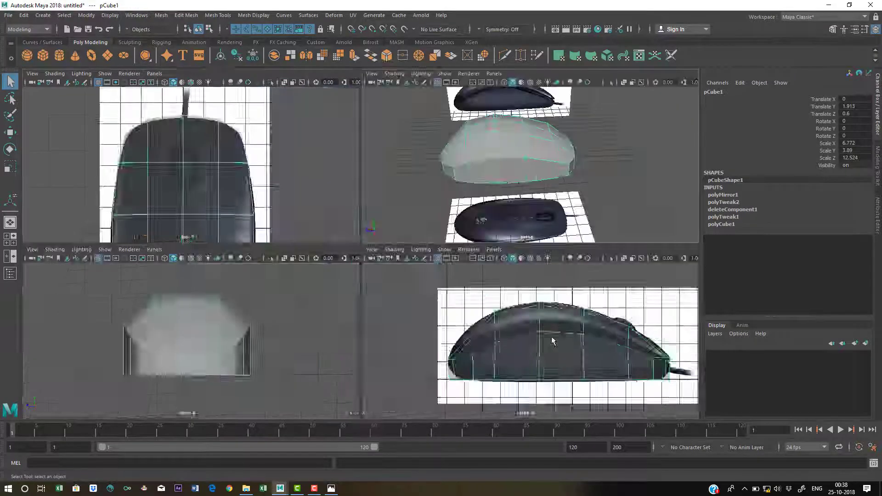
{"action": "key", "text": "space"}
{"action": "scroll", "coordinate": [474, 310], "scroll_direction": "up", "scroll_amount": 5}
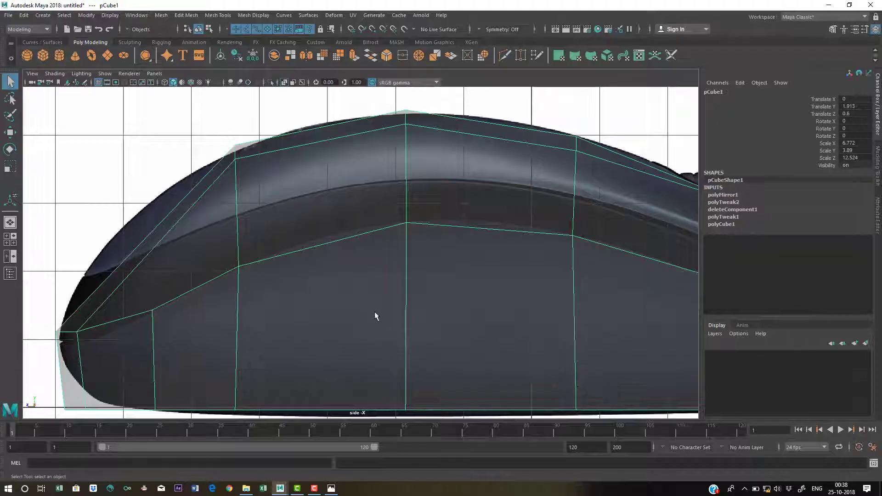
{"action": "middle_click_drag", "start_coordinate": [420, 299], "coordinate": [368, 287], "text": "alt"}
{"action": "right_click_drag", "start_coordinate": [368, 288], "coordinate": [306, 272], "text": "alt"}
{"action": "middle_click_drag", "start_coordinate": [306, 271], "coordinate": [294, 274], "text": "alt"}
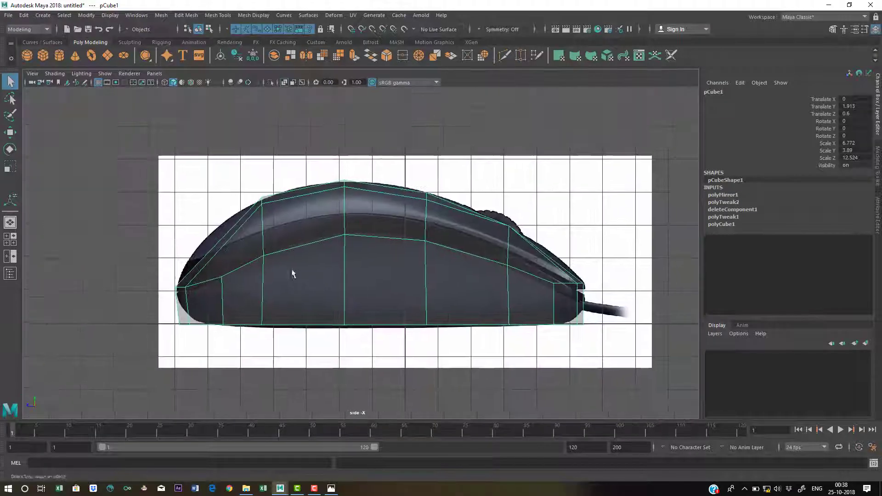
{"action": "right_click_drag", "start_coordinate": [293, 274], "coordinate": [317, 267], "text": "alt"}
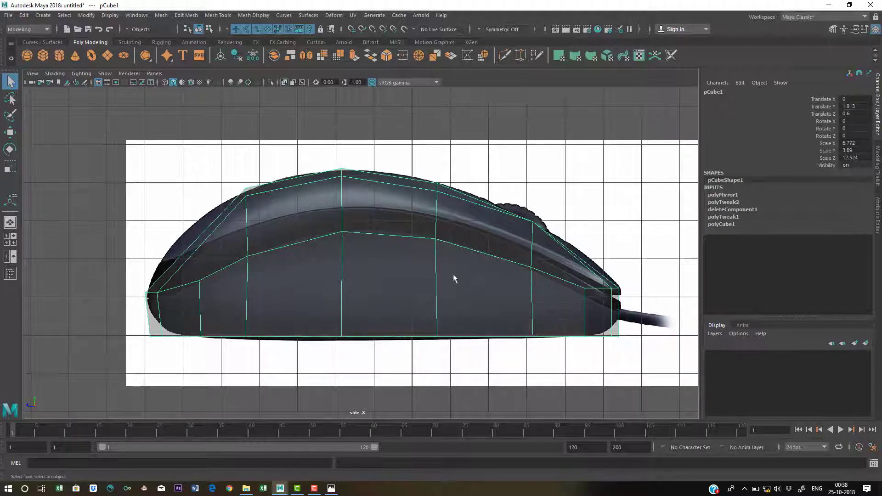
Step: Select all the upper faces of the body above the side wall, from the rear to the front end, in face mode
{"action": "key", "text": "space"}
{"action": "key", "text": "space"}
{"action": "left_click_drag", "start_coordinate": [398, 228], "coordinate": [357, 225], "text": "alt"}
{"action": "right_click_drag", "start_coordinate": [356, 224], "coordinate": [357, 246]}
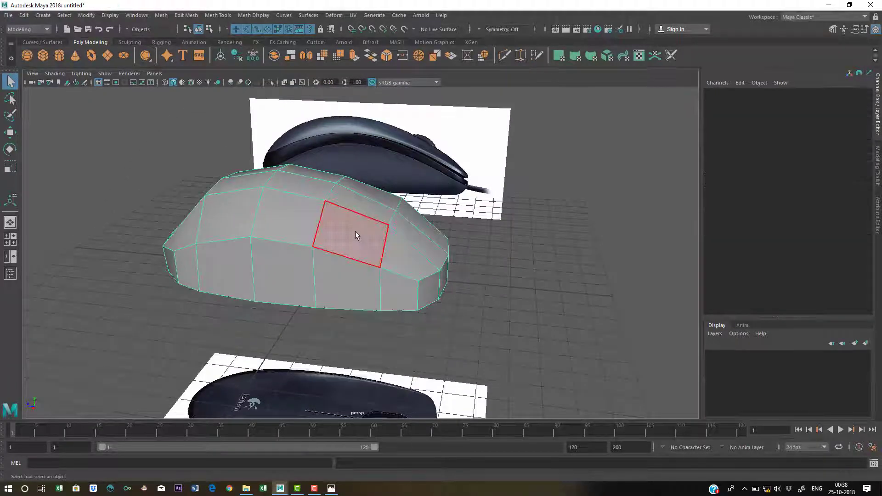
{"action": "left_click", "coordinate": [356, 234]}
{"action": "key", "text": "space"}
{"action": "key", "text": "space"}
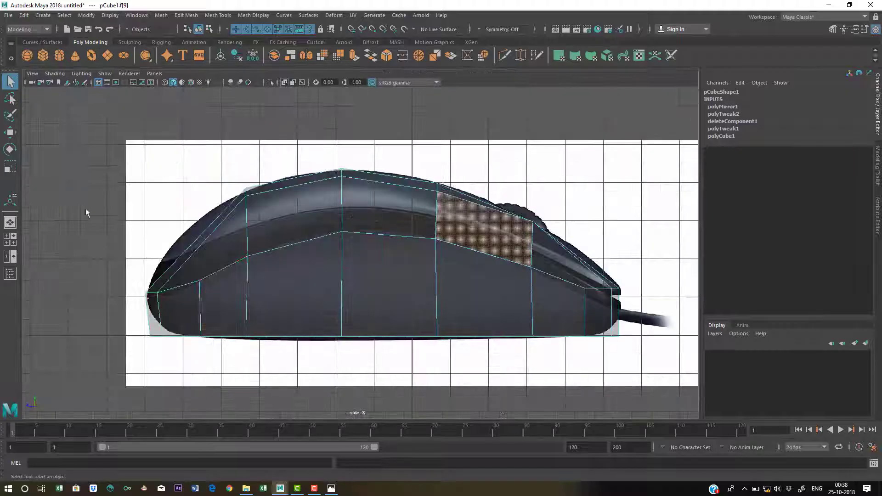
{"action": "left_click_drag", "start_coordinate": [288, 220], "coordinate": [289, 220]}
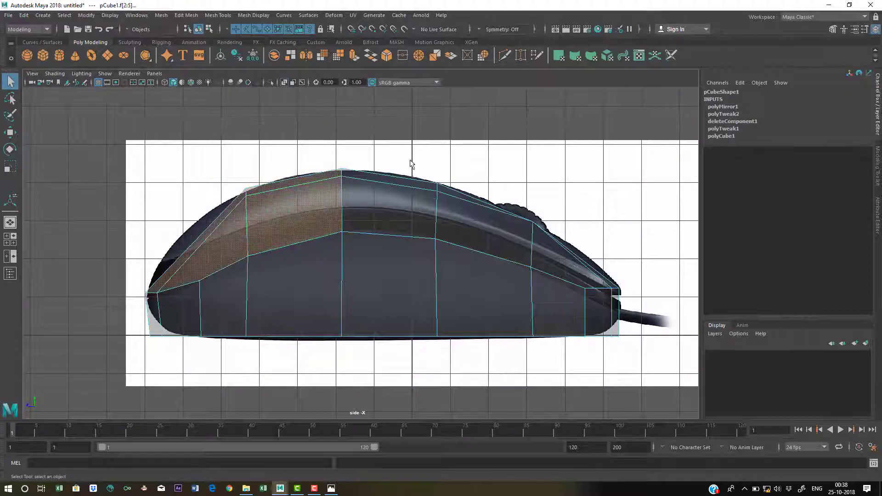
{"action": "left_click_drag", "start_coordinate": [478, 215], "coordinate": [560, 229], "text": "shift"}
{"action": "left_click_drag", "start_coordinate": [583, 272], "coordinate": [615, 237], "text": "shift"}
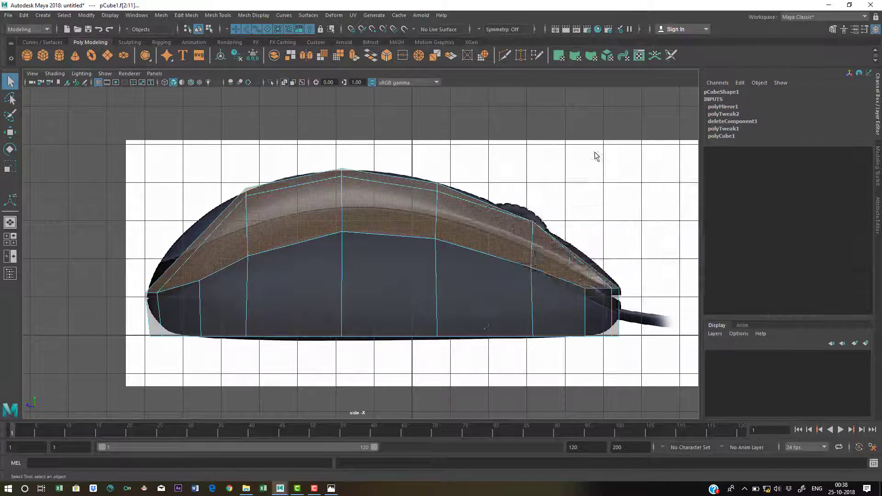
Step: Check the upper-face selection around the whole body in perspective against the side reference image
{"action": "key", "text": "space"}
{"action": "key", "text": "space"}
{"action": "left_click_drag", "start_coordinate": [516, 211], "coordinate": [496, 250], "text": "alt"}
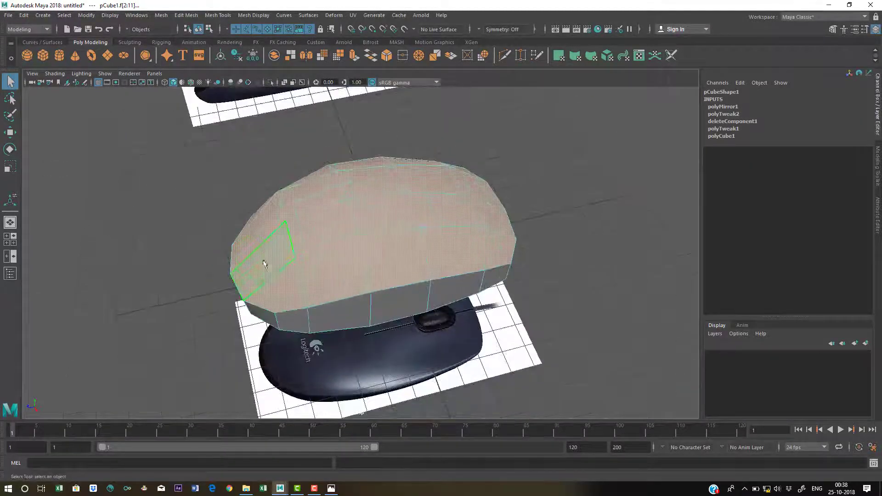
{"action": "left_click_drag", "start_coordinate": [315, 275], "coordinate": [428, 337], "text": "alt"}
{"action": "middle_click_drag", "start_coordinate": [428, 337], "coordinate": [465, 450], "text": "alt"}
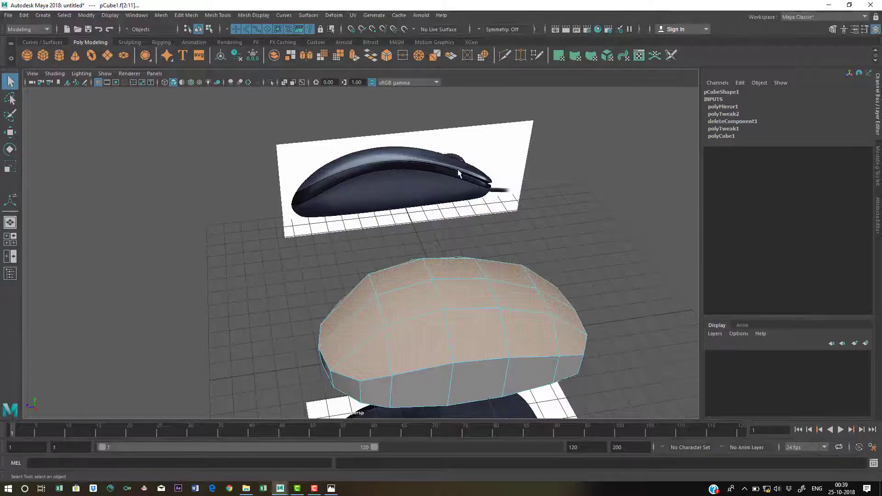
{"action": "left_click_drag", "start_coordinate": [459, 174], "coordinate": [370, 249], "text": "alt"}
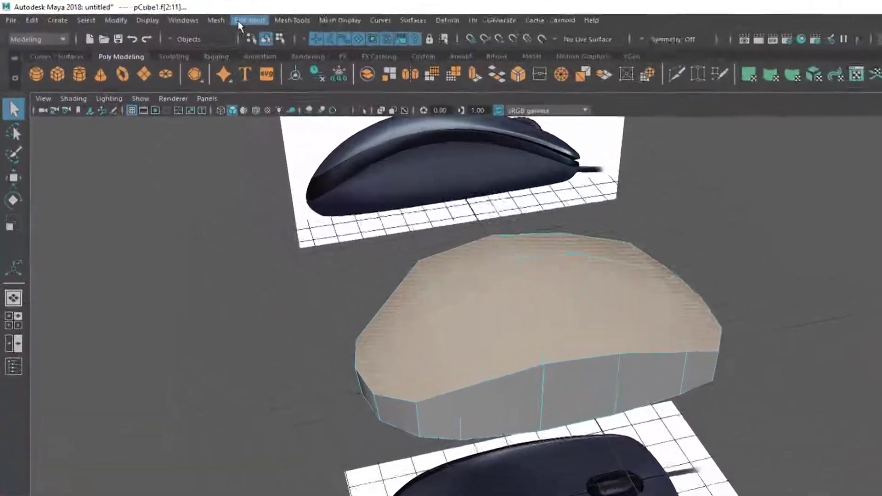
Step: Extrude the selected upper faces together and inset them with an offset of about 0.59
{"action": "left_click", "coordinate": [186, 15]}
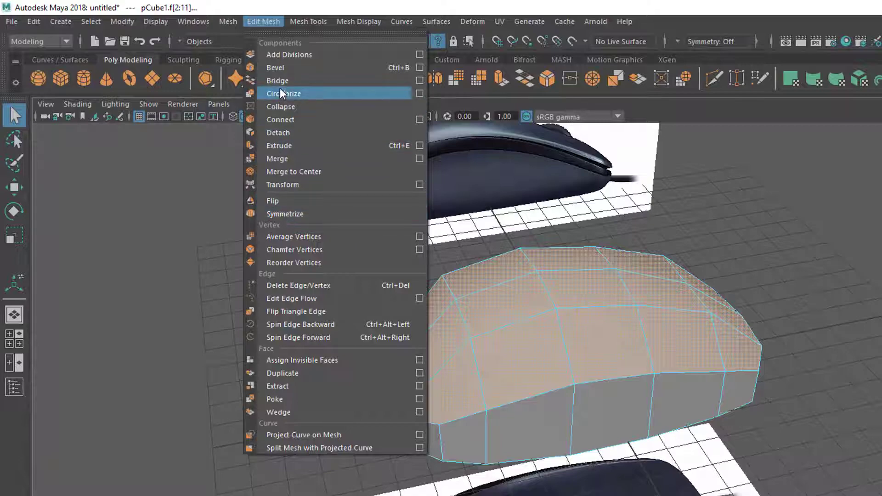
{"action": "left_click", "coordinate": [288, 149]}
{"action": "scroll", "coordinate": [524, 350], "scroll_direction": "up", "scroll_amount": 2}
{"action": "middle_click_drag", "start_coordinate": [528, 353], "coordinate": [532, 363], "text": "alt"}
{"action": "left_click_drag", "start_coordinate": [531, 362], "coordinate": [547, 366], "text": "alt"}
{"action": "scroll", "coordinate": [551, 370], "scroll_direction": "up", "scroll_amount": 2}
{"action": "middle_click_drag", "start_coordinate": [553, 373], "coordinate": [562, 386], "text": "alt"}
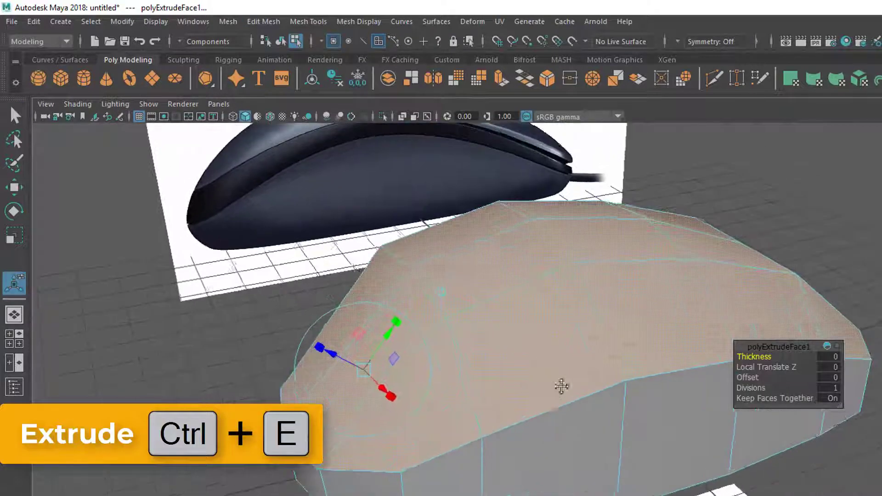
{"action": "scroll", "coordinate": [553, 398], "scroll_direction": "up", "scroll_amount": 2}
{"action": "left_click_drag", "start_coordinate": [487, 362], "coordinate": [465, 376], "text": "alt"}
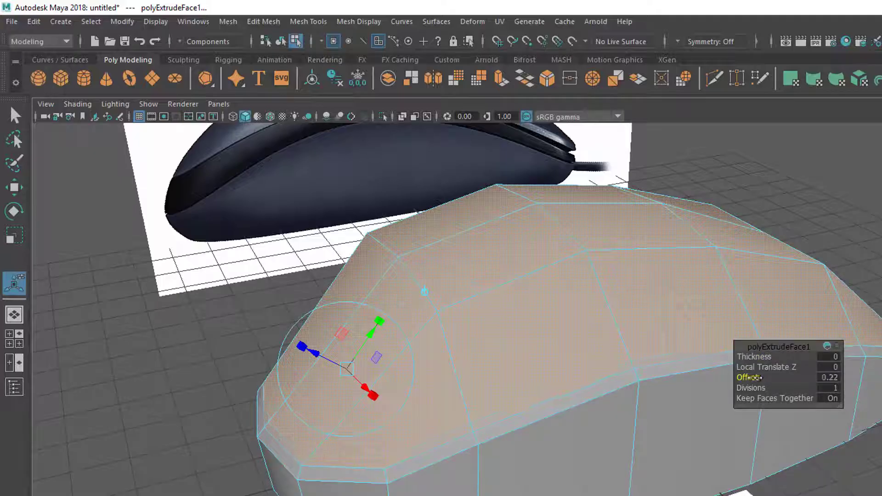
{"action": "left_click_drag", "start_coordinate": [756, 377], "coordinate": [772, 377]}
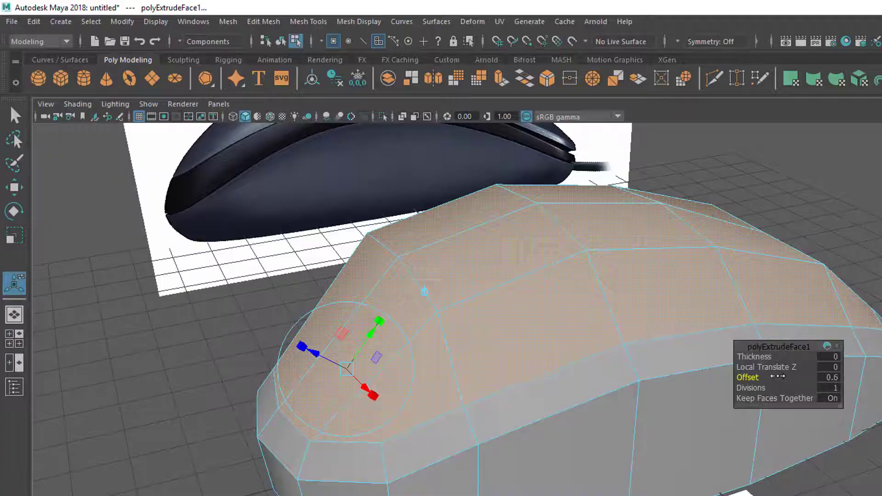
Step: Push the extruded upper faces outward to a Local Translate Z of about 0.194, judging the shell against the side reference
{"action": "left_click_drag", "start_coordinate": [455, 361], "coordinate": [422, 341], "text": "alt"}
{"action": "right_click_drag", "start_coordinate": [423, 341], "coordinate": [437, 373], "text": "alt"}
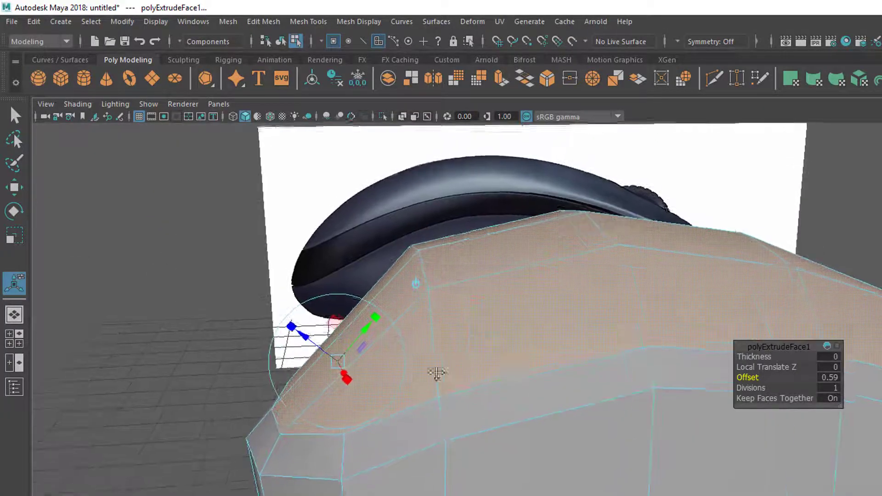
{"action": "left_click_drag", "start_coordinate": [437, 372], "coordinate": [441, 362], "text": "alt"}
{"action": "left_click_drag", "start_coordinate": [310, 328], "coordinate": [302, 320]}
{"action": "left_click_drag", "start_coordinate": [317, 413], "coordinate": [247, 446], "text": "alt"}
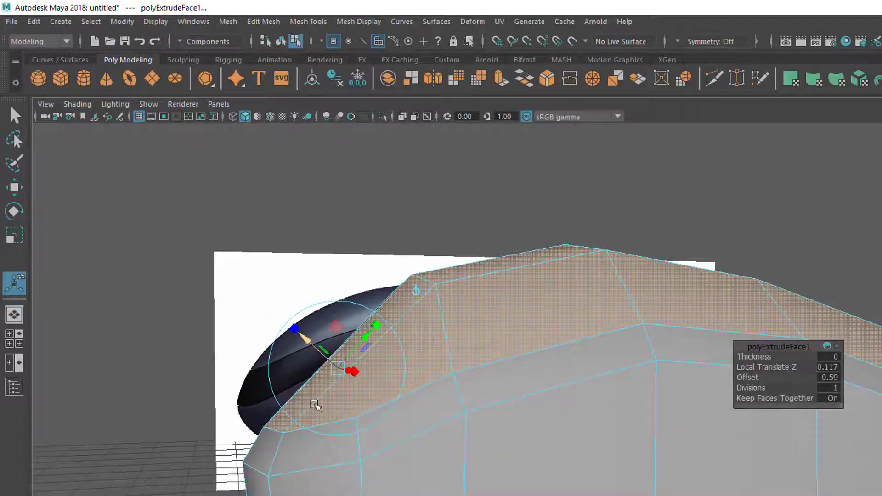
{"action": "key", "text": "space"}
{"action": "key", "text": "space"}
{"action": "right_click_drag", "start_coordinate": [336, 404], "coordinate": [372, 421], "text": "alt"}
{"action": "middle_click_drag", "start_coordinate": [372, 421], "coordinate": [394, 426], "text": "alt"}
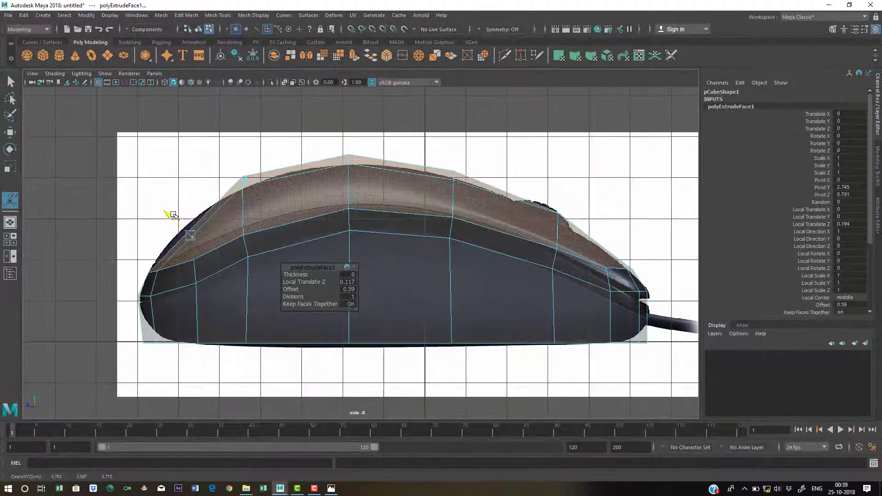
Step: Widen the inset band around the upper shell to an offset of 0.72 and finish the extrusion
{"action": "key", "text": "space"}
{"action": "key", "text": "space"}
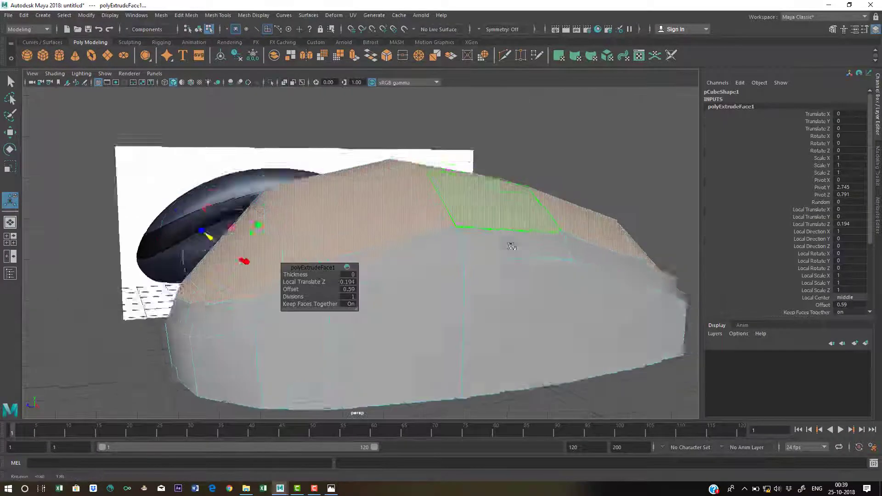
{"action": "left_click_drag", "start_coordinate": [510, 244], "coordinate": [518, 252], "text": "alt"}
{"action": "left_click_drag", "start_coordinate": [291, 290], "coordinate": [293, 289]}
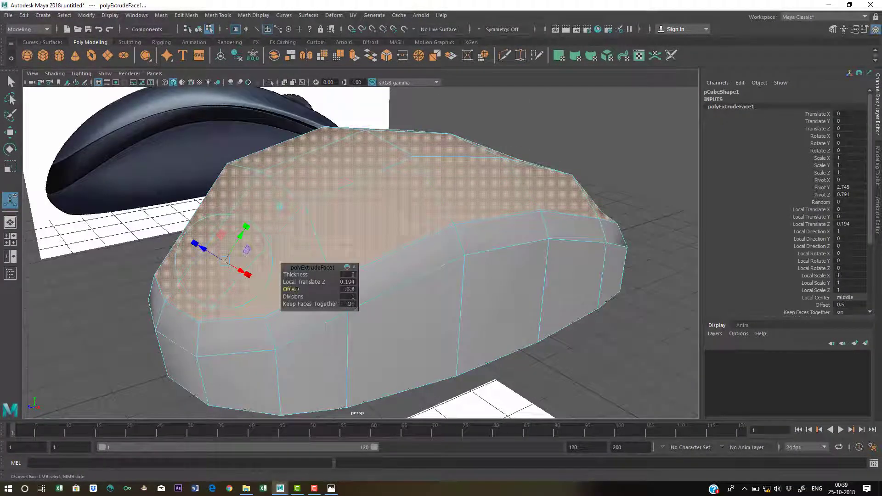
{"action": "left_click_drag", "start_coordinate": [488, 256], "coordinate": [541, 280], "text": "alt"}
{"action": "key", "text": "q"}
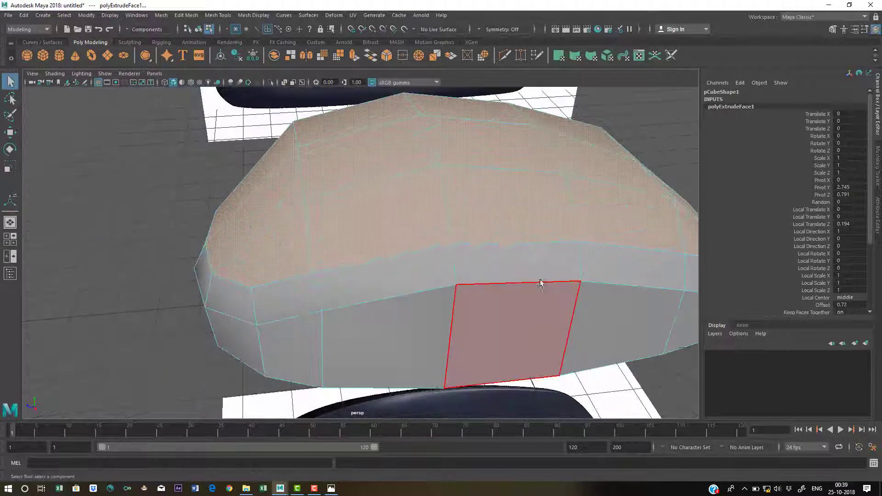
Step: Bring up the side view over the reference image and switch the mouse body to vertex editing
{"action": "scroll", "coordinate": [541, 280], "scroll_direction": "down", "scroll_amount": 3}
{"action": "left_click_drag", "start_coordinate": [487, 275], "coordinate": [376, 262], "text": "alt"}
{"action": "left_click", "coordinate": [375, 263]}
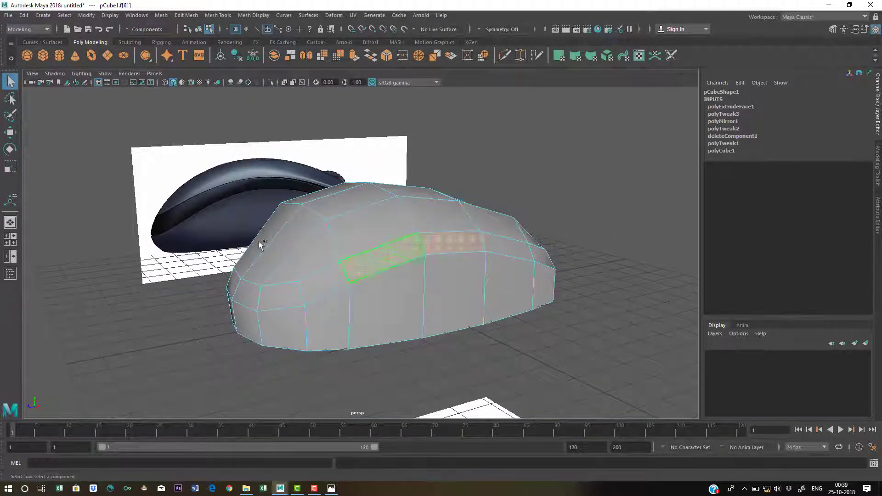
{"action": "key", "text": "space"}
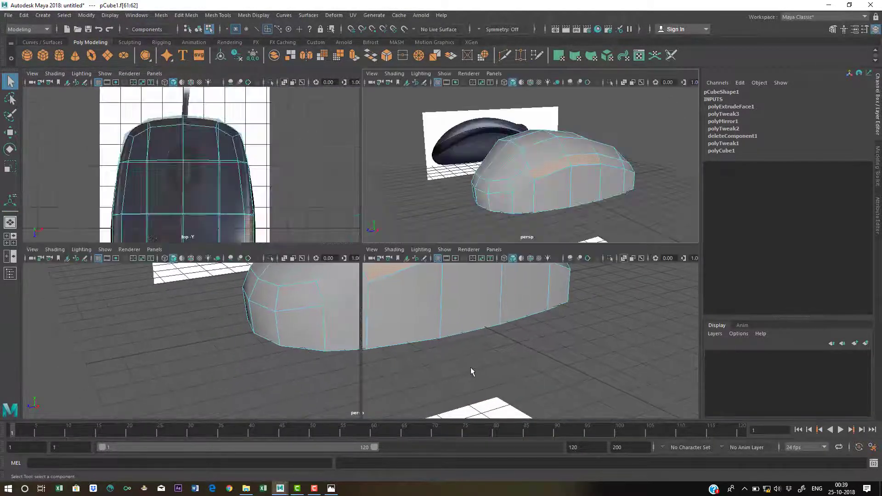
{"action": "key", "text": "space"}
{"action": "scroll", "coordinate": [247, 288], "scroll_direction": "up", "scroll_amount": 1}
{"action": "middle_click_drag", "start_coordinate": [90, 269], "coordinate": [202, 261], "text": "alt"}
{"action": "scroll", "coordinate": [202, 261], "scroll_direction": "up", "scroll_amount": 3}
{"action": "right_click_drag", "start_coordinate": [301, 237], "coordinate": [259, 238]}
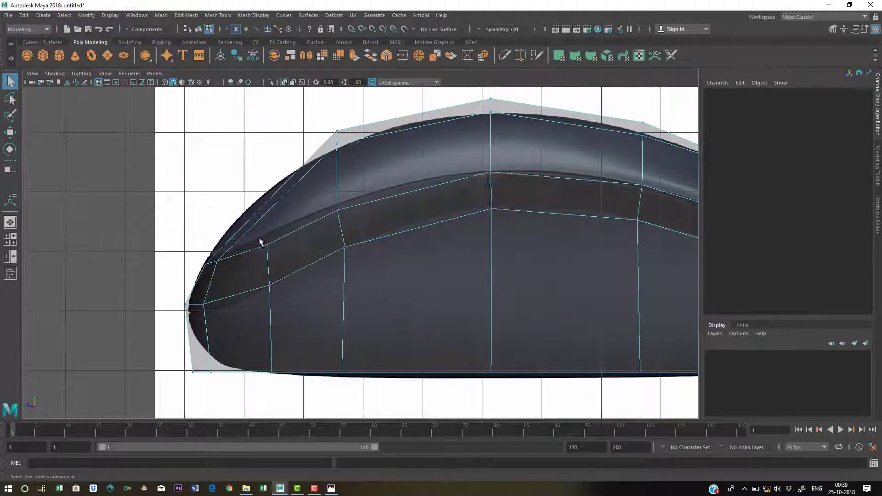
Step: Raise the two rear vertices on the band's upper edge to the seam line in the side reference
{"action": "middle_click_drag", "start_coordinate": [253, 227], "coordinate": [279, 219], "text": "alt"}
{"action": "left_click", "coordinate": [296, 238]}
{"action": "key", "text": "w"}
{"action": "left_click_drag", "start_coordinate": [297, 239], "coordinate": [299, 231]}
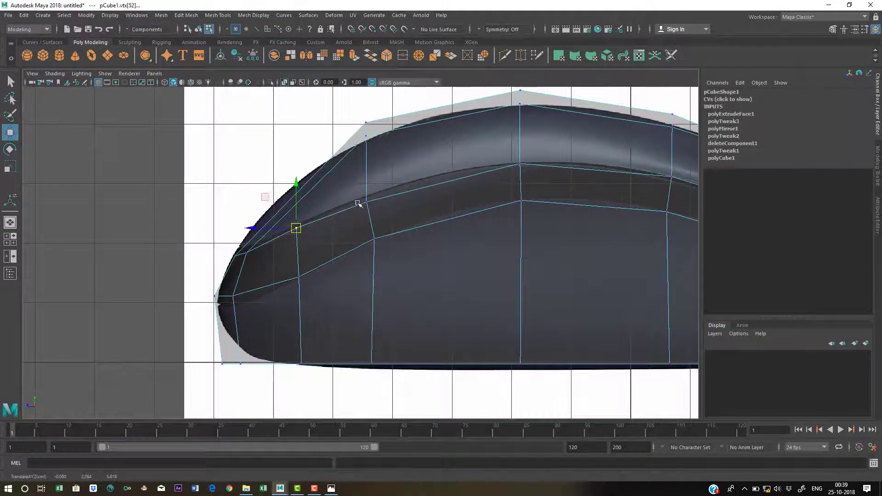
{"action": "left_click", "coordinate": [366, 203]}
{"action": "left_click_drag", "start_coordinate": [367, 203], "coordinate": [367, 196]}
Step: Lower the pairs of top outline vertices, from the rear through the crest toward the front, closer to the side reference's silhouette
{"action": "middle_click_drag", "start_coordinate": [467, 183], "coordinate": [350, 248], "text": "alt"}
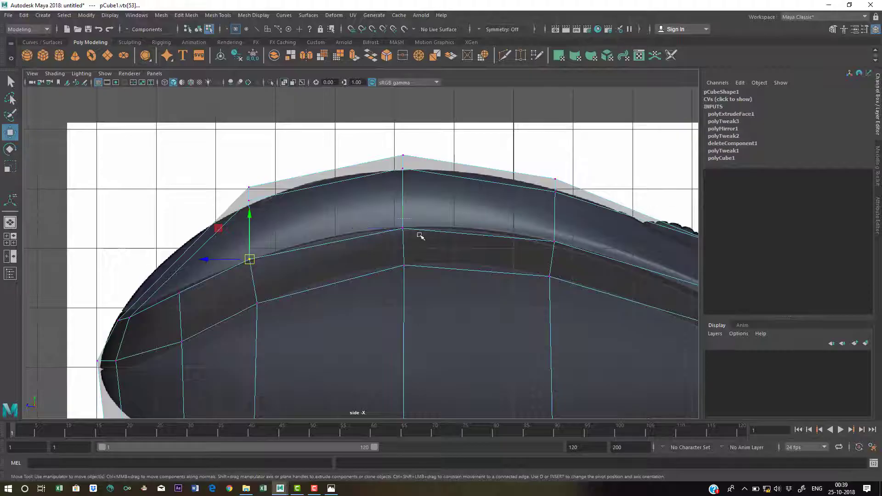
{"action": "left_click_drag", "start_coordinate": [420, 235], "coordinate": [422, 238]}
{"action": "middle_click_drag", "start_coordinate": [398, 239], "coordinate": [552, 177], "text": "alt"}
{"action": "left_click_drag", "start_coordinate": [264, 238], "coordinate": [282, 250]}
{"action": "key", "text": "q"}
{"action": "middle_click_drag", "start_coordinate": [499, 174], "coordinate": [203, 231], "text": "alt"}
{"action": "left_click_drag", "start_coordinate": [400, 156], "coordinate": [430, 193]}
{"action": "key", "text": "w"}
{"action": "left_click_drag", "start_coordinate": [416, 175], "coordinate": [416, 180]}
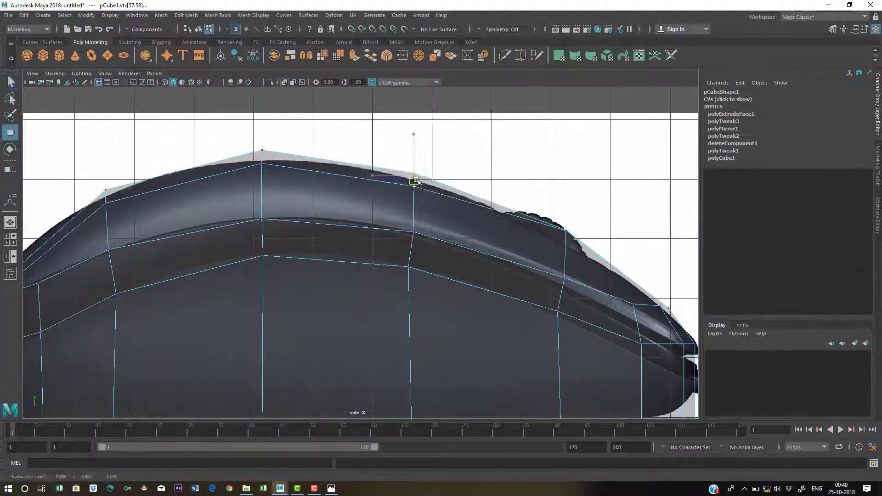
{"action": "key", "text": "q"}
{"action": "right_click_drag", "start_coordinate": [430, 222], "coordinate": [416, 251], "text": "alt"}
{"action": "middle_click_drag", "start_coordinate": [416, 251], "coordinate": [445, 226], "text": "alt"}
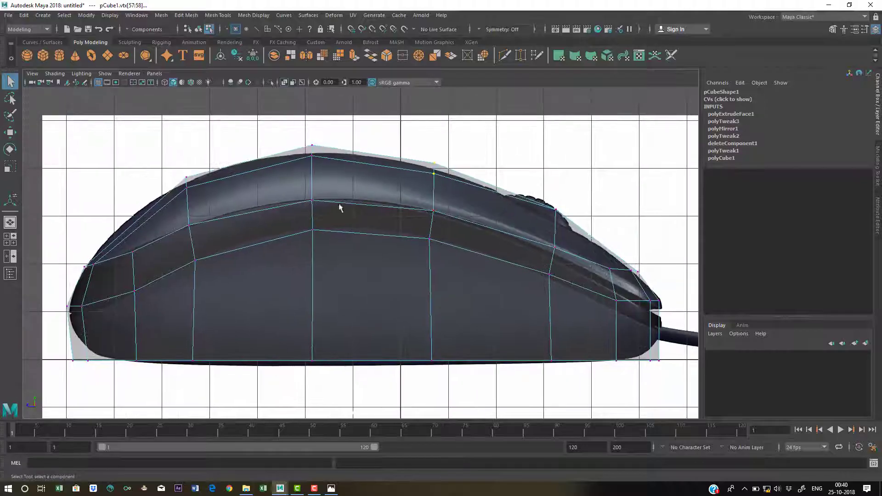
Step: Preview the smoothed body against the rear of the side reference, then restore the unsmoothed display
{"action": "key", "text": "3"}
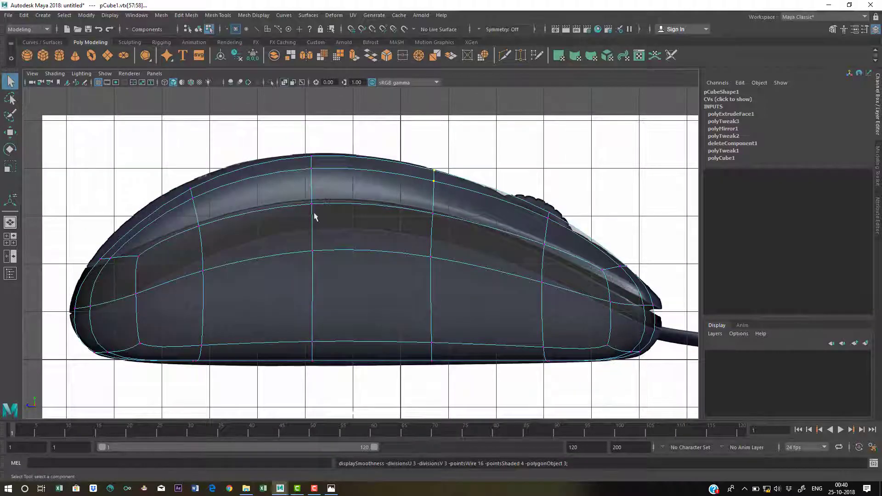
{"action": "scroll", "coordinate": [314, 212], "scroll_direction": "up", "scroll_amount": 2}
{"action": "middle_click_drag", "start_coordinate": [315, 213], "coordinate": [447, 221], "text": "alt"}
{"action": "scroll", "coordinate": [299, 241], "scroll_direction": "up", "scroll_amount": 2}
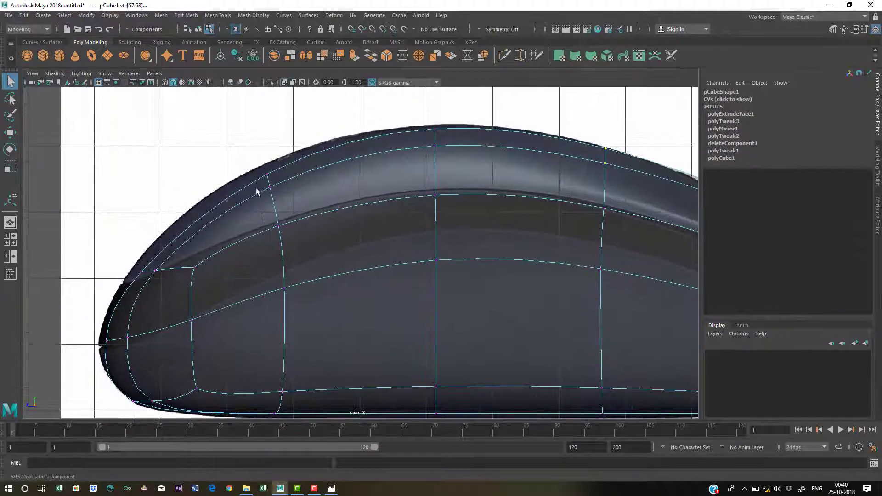
{"action": "key", "text": "1"}
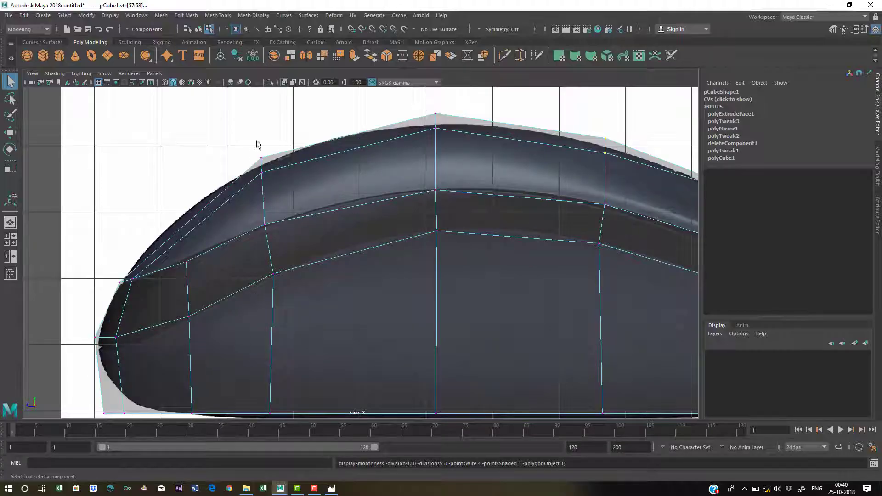
Step: Adjust the rear pair of top outline vertices to the side silhouette and check the fit in smooth preview
{"action": "left_click", "coordinate": [259, 168]}
{"action": "key", "text": "w"}
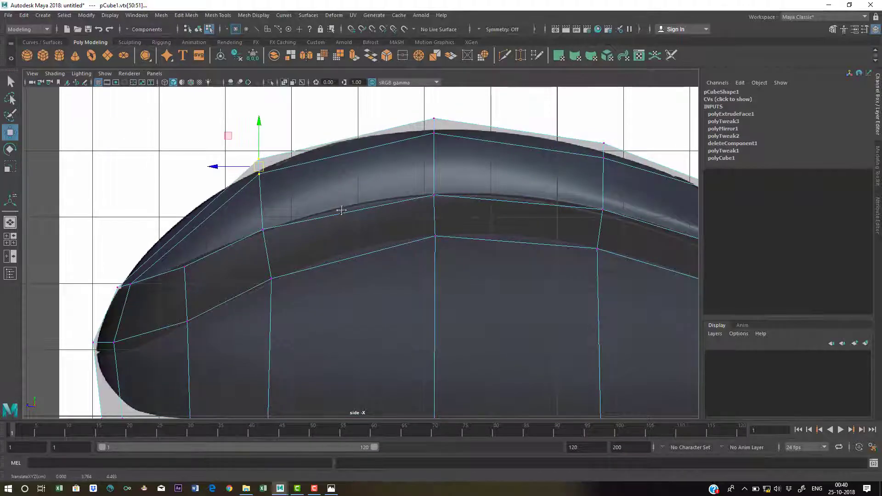
{"action": "middle_click_drag", "start_coordinate": [341, 210], "coordinate": [300, 223], "text": "alt"}
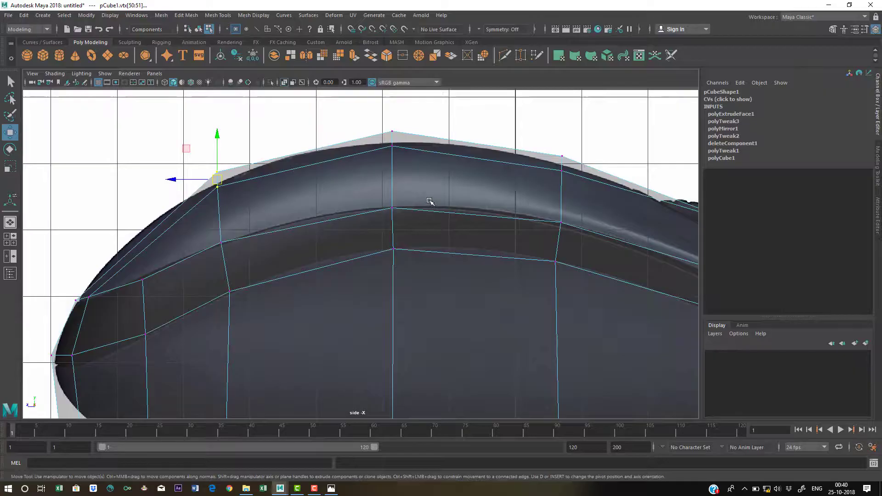
{"action": "key", "text": "3"}
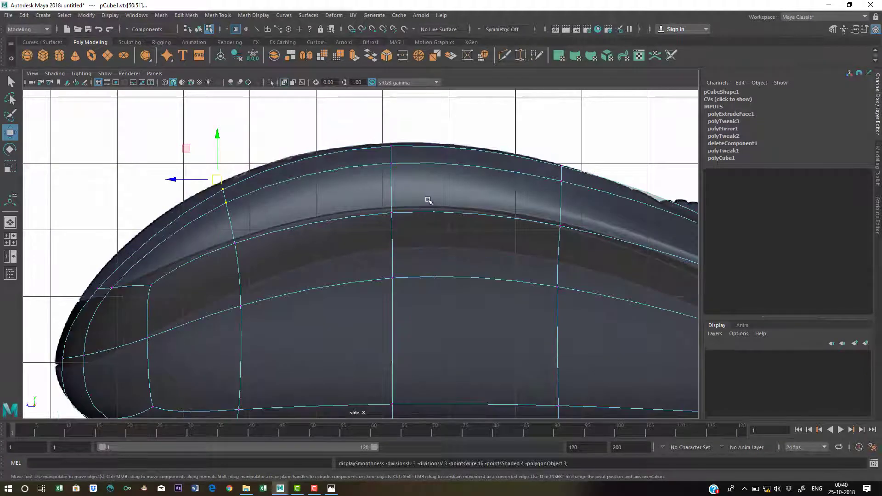
{"action": "middle_click_drag", "start_coordinate": [462, 198], "coordinate": [438, 208], "text": "alt"}
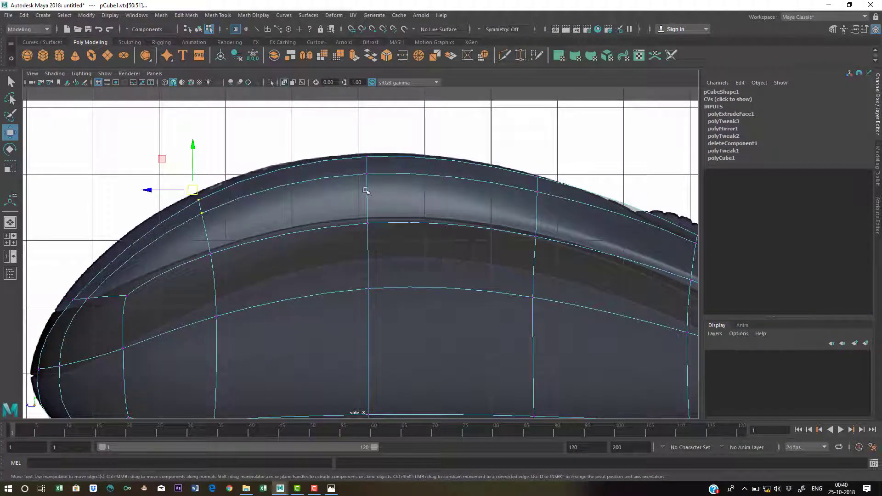
Step: Return to the unsmoothed display and fine-tune the pair of top vertices at the crest against the side reference
{"action": "middle_click_drag", "start_coordinate": [371, 198], "coordinate": [391, 215], "text": "alt"}
{"action": "left_click_drag", "start_coordinate": [366, 139], "coordinate": [429, 178]}
{"action": "key", "text": "1"}
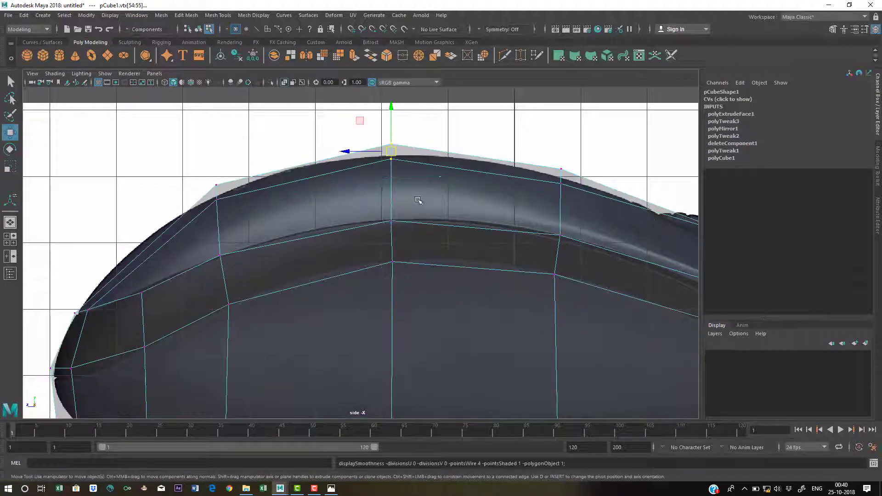
{"action": "mouse_move", "coordinate": [205, 236]}
{"action": "middle_mouse_down", "text": "alt"}
{"action": "mouse_move", "coordinate": [262, 197]}
{"action": "mouse_move", "coordinate": [214, 222]}
{"action": "middle_mouse_up", "text": "alt"}
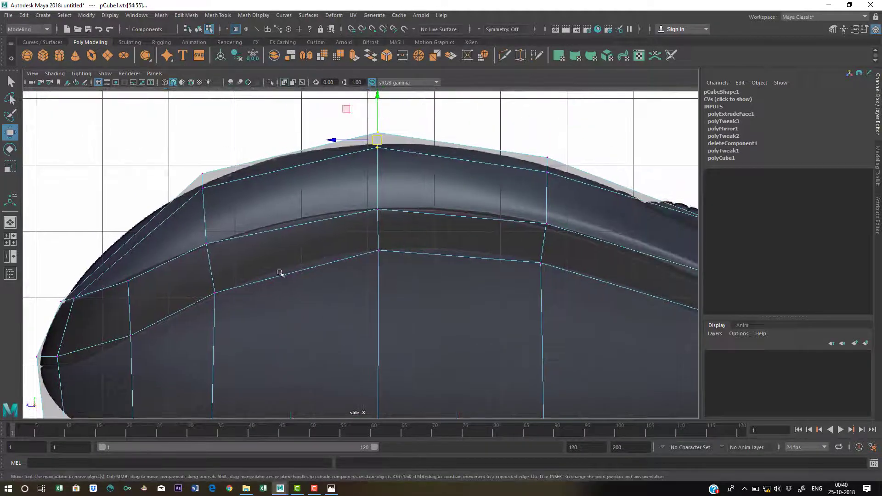
{"action": "middle_click_drag", "start_coordinate": [399, 184], "coordinate": [404, 191], "text": "alt"}
{"action": "left_click_drag", "start_coordinate": [385, 151], "coordinate": [385, 151]}
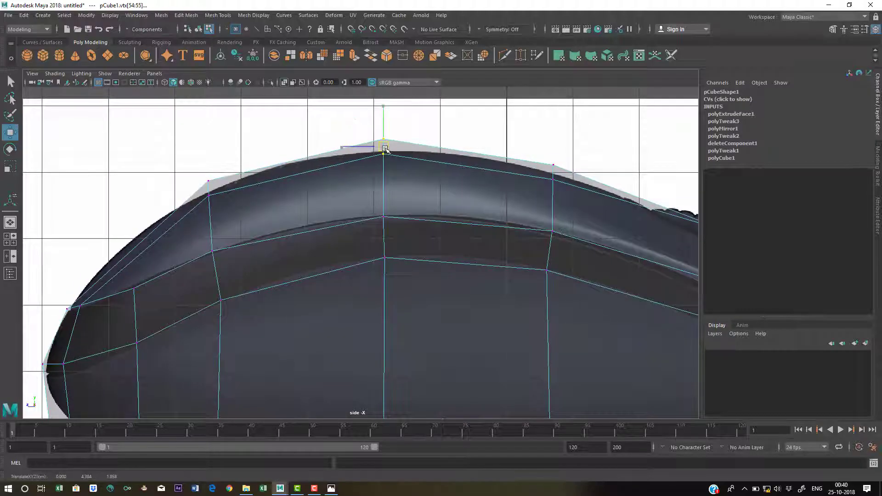
{"action": "middle_click_drag", "start_coordinate": [188, 203], "coordinate": [178, 202], "text": "alt"}
Step: Fit the vertices at the body's front tip to the nose and seam gap of the side reference
{"action": "key", "text": "q"}
{"action": "middle_click_drag", "start_coordinate": [355, 244], "coordinate": [299, 199], "text": "alt"}
{"action": "scroll", "coordinate": [435, 220], "scroll_direction": "down", "scroll_amount": 5}
{"action": "scroll", "coordinate": [567, 282], "scroll_direction": "up", "scroll_amount": 4}
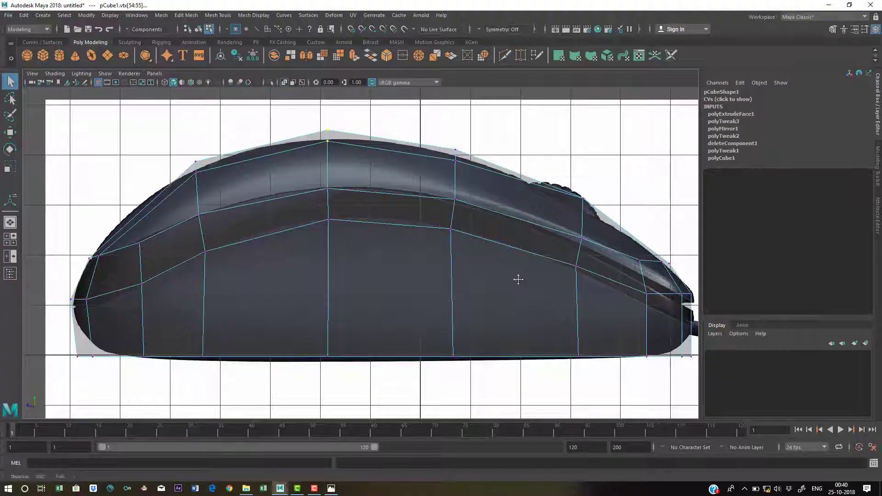
{"action": "middle_click_drag", "start_coordinate": [485, 276], "coordinate": [403, 284], "text": "alt"}
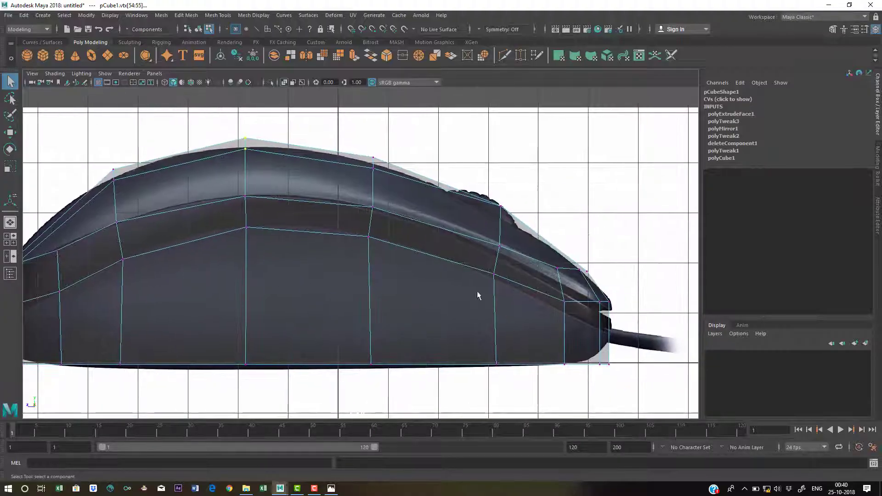
{"action": "middle_click_drag", "start_coordinate": [515, 347], "coordinate": [374, 307], "text": "alt"}
{"action": "scroll", "coordinate": [374, 308], "scroll_direction": "up", "scroll_amount": 1}
{"action": "left_click", "coordinate": [432, 265]}
{"action": "key", "text": "w"}
{"action": "left_click_drag", "start_coordinate": [432, 265], "coordinate": [500, 297]}
{"action": "key", "text": "q"}
{"action": "key", "text": "w"}
{"action": "left_click_drag", "start_coordinate": [476, 223], "coordinate": [476, 255]}
{"action": "key", "text": "q"}
Step: Move the front vertex on the band's upper edge onto the seam in the side reference
{"action": "left_click_drag", "start_coordinate": [433, 217], "coordinate": [424, 235]}
{"action": "key", "text": "w"}
{"action": "key", "text": "q"}
{"action": "key", "text": "w"}
{"action": "key", "text": "q"}
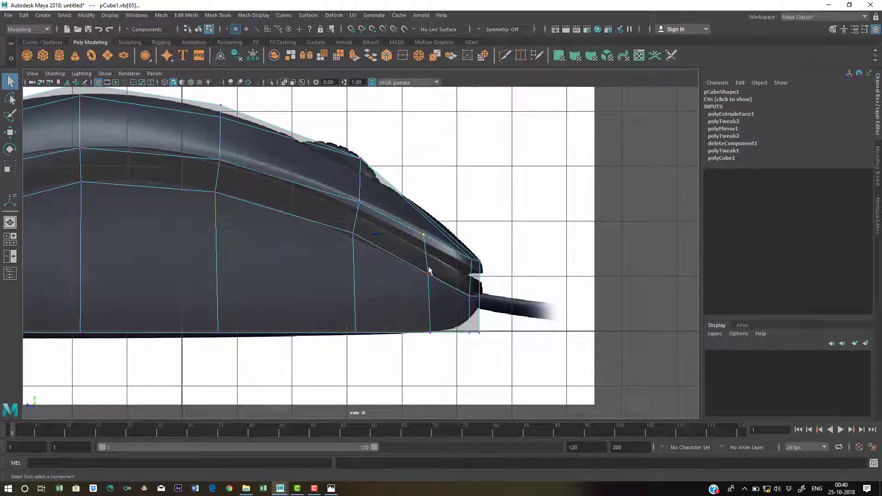
Step: Align the band's lower-edge vertex below the scroll wheel and adjust the upper-edge vertex behind it to the reference
{"action": "key", "text": "w"}
{"action": "left_click_drag", "start_coordinate": [345, 216], "coordinate": [355, 238]}
{"action": "key", "text": "q"}
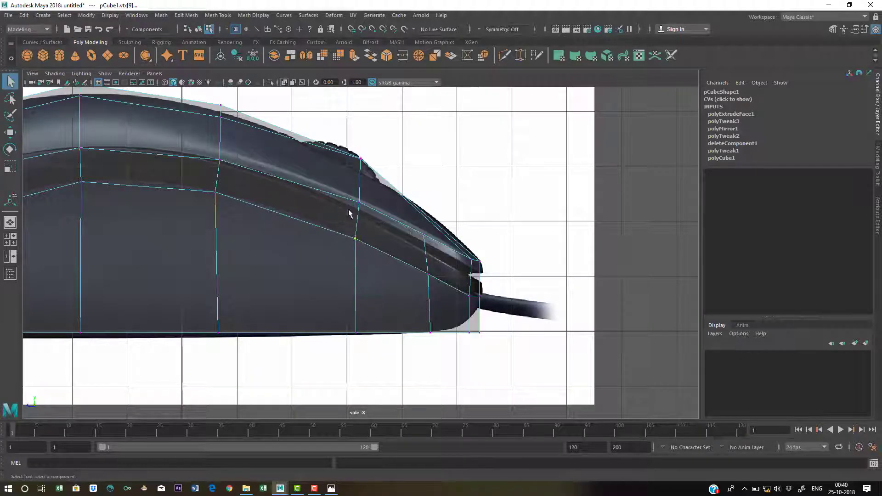
{"action": "key", "text": "w"}
{"action": "left_click_drag", "start_coordinate": [211, 153], "coordinate": [422, 221]}
{"action": "left_click", "coordinate": [221, 165]}
{"action": "key", "text": "q"}
Step: Switch to face selection and examine the whole band against the side reference before returning to the perspective view
{"action": "right_click_drag", "start_coordinate": [414, 220], "coordinate": [419, 238]}
{"action": "left_click_drag", "start_coordinate": [410, 245], "coordinate": [501, 373], "text": "alt"}
{"action": "key", "text": "space"}
{"action": "key", "text": "space"}
{"action": "middle_click_drag", "start_coordinate": [268, 248], "coordinate": [556, 283], "text": "alt"}
{"action": "middle_click_drag", "start_coordinate": [445, 223], "coordinate": [337, 226], "text": "alt"}
{"action": "scroll", "coordinate": [341, 160], "scroll_direction": "up", "scroll_amount": 3}
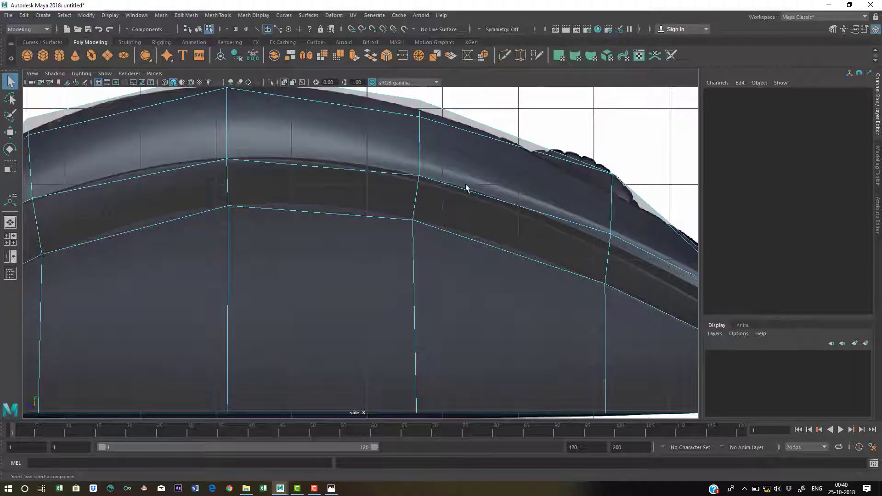
{"action": "scroll", "coordinate": [339, 231], "scroll_direction": "down", "scroll_amount": 7}
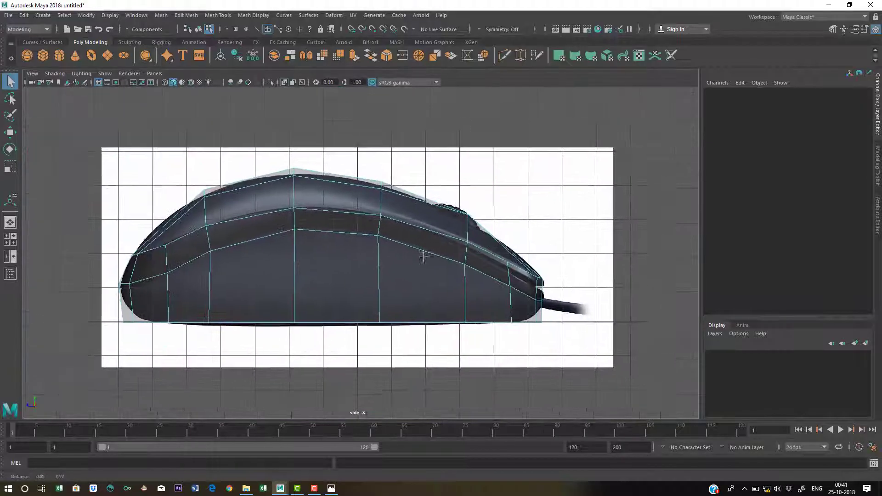
{"action": "key", "text": "space"}
{"action": "key", "text": "space"}
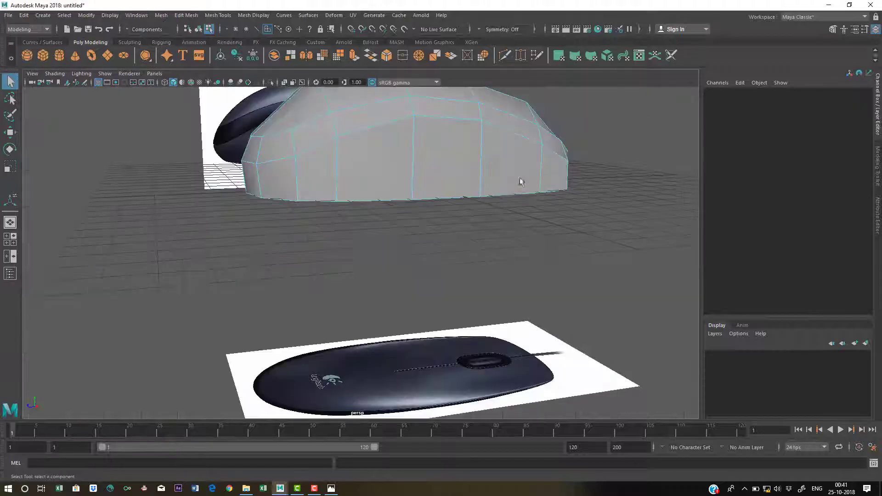
Step: Select the complete face loop of the band running around the mouse body
{"action": "left_click_drag", "start_coordinate": [364, 248], "coordinate": [393, 256], "text": "alt"}
{"action": "left_click", "coordinate": [298, 181]}
{"action": "left_click", "coordinate": [370, 180]}
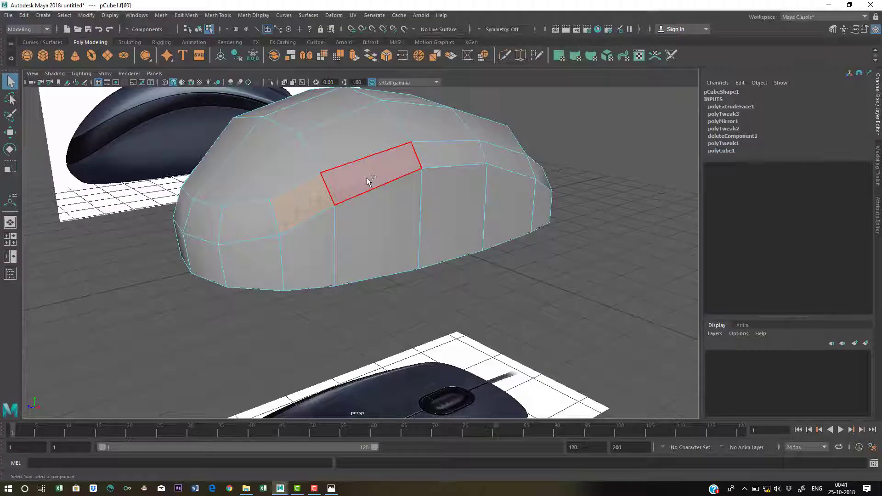
{"action": "double_click", "coordinate": [367, 181], "text": "shift"}
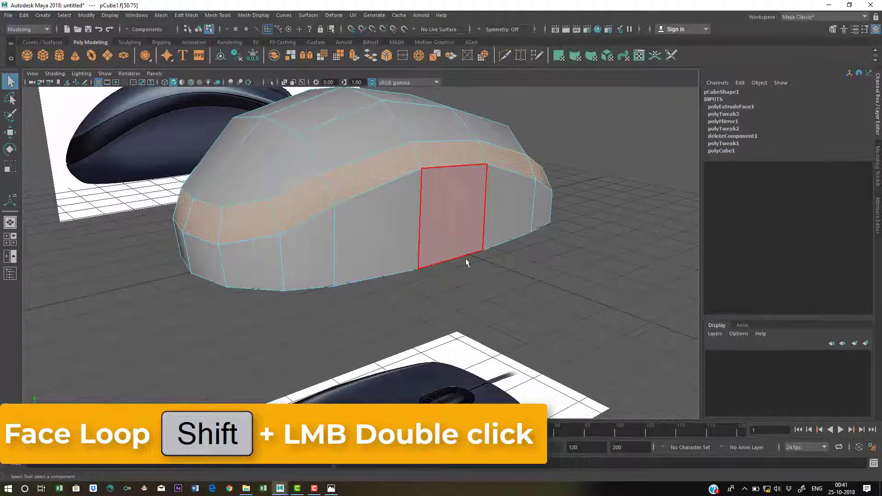
{"action": "left_click_drag", "start_coordinate": [466, 262], "coordinate": [477, 278], "text": "alt"}
{"action": "scroll", "coordinate": [290, 292], "scroll_direction": "up", "scroll_amount": 3}
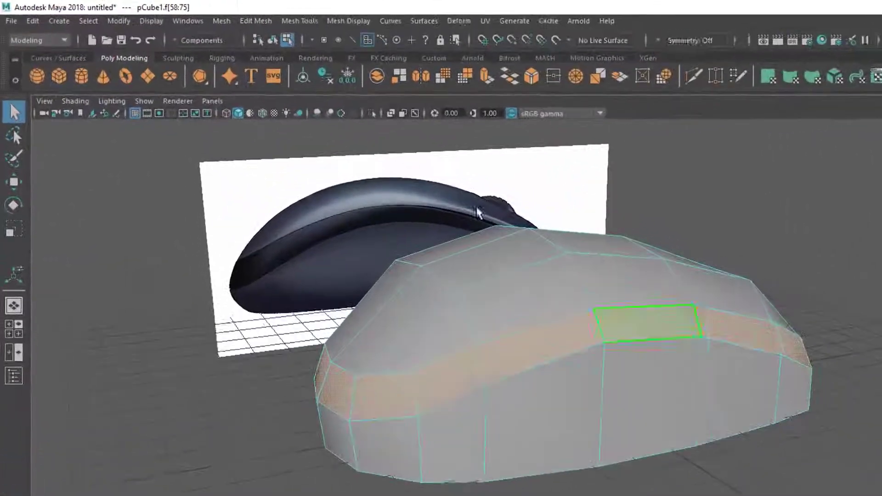
Step: Extract the selected band faces from the body as a separate piece
{"action": "left_click", "coordinate": [259, 21]}
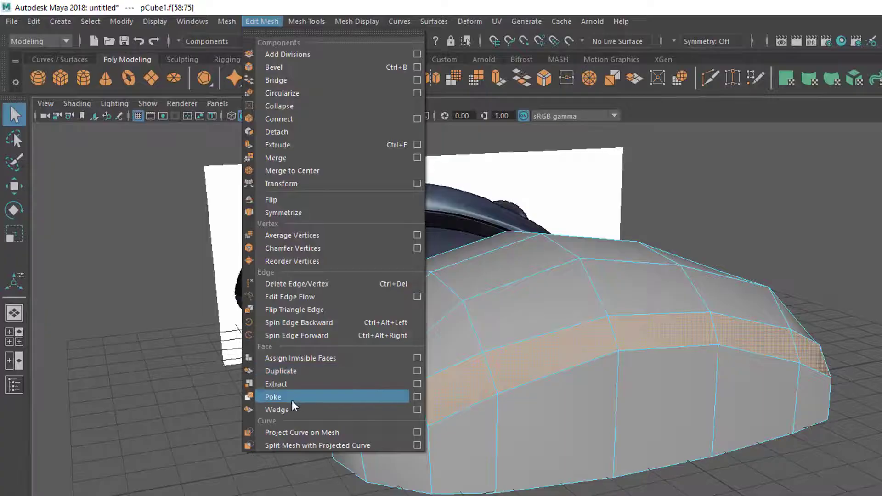
{"action": "left_click", "coordinate": [290, 384]}
{"action": "middle_click_drag", "start_coordinate": [607, 357], "coordinate": [516, 358], "text": "alt"}
{"action": "left_click_drag", "start_coordinate": [516, 359], "coordinate": [514, 324], "text": "alt"}
{"action": "key", "text": "q"}
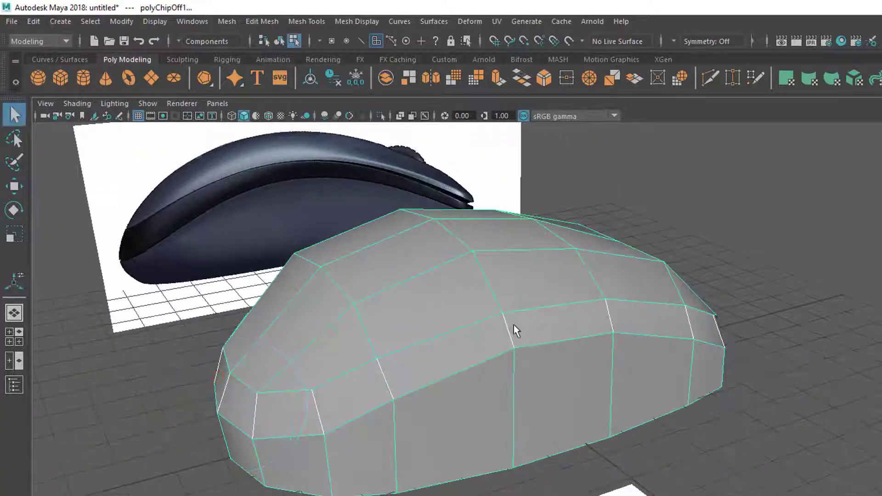
Step: Return to object selection and select the extracted pieces in turn to check how the body is separated
{"action": "right_click_drag", "start_coordinate": [512, 312], "coordinate": [580, 294]}
{"action": "left_click", "coordinate": [747, 264]}
{"action": "left_click", "coordinate": [589, 321]}
{"action": "left_click_drag", "start_coordinate": [589, 322], "coordinate": [676, 373], "text": "alt"}
{"action": "left_click", "coordinate": [602, 436]}
{"action": "left_click_drag", "start_coordinate": [636, 336], "coordinate": [579, 343], "text": "alt"}
{"action": "left_click", "coordinate": [666, 345]}
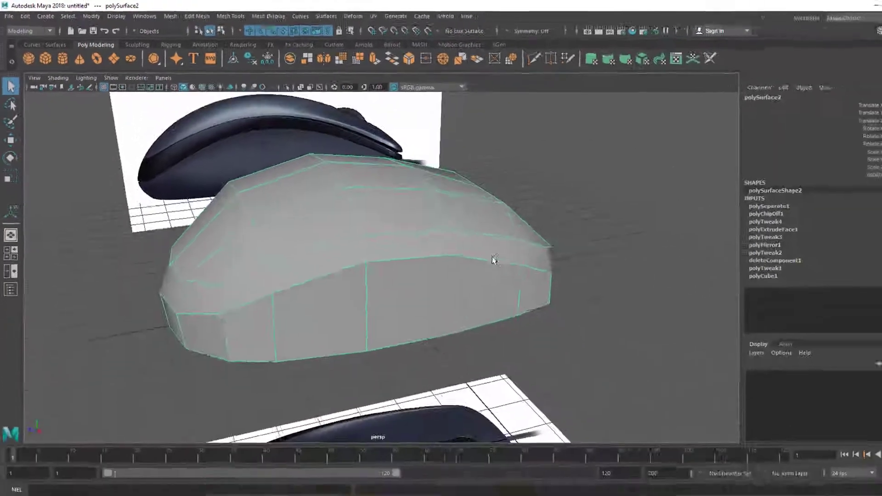
{"action": "left_click", "coordinate": [390, 300]}
{"action": "left_click_drag", "start_coordinate": [390, 301], "coordinate": [463, 293], "text": "alt"}
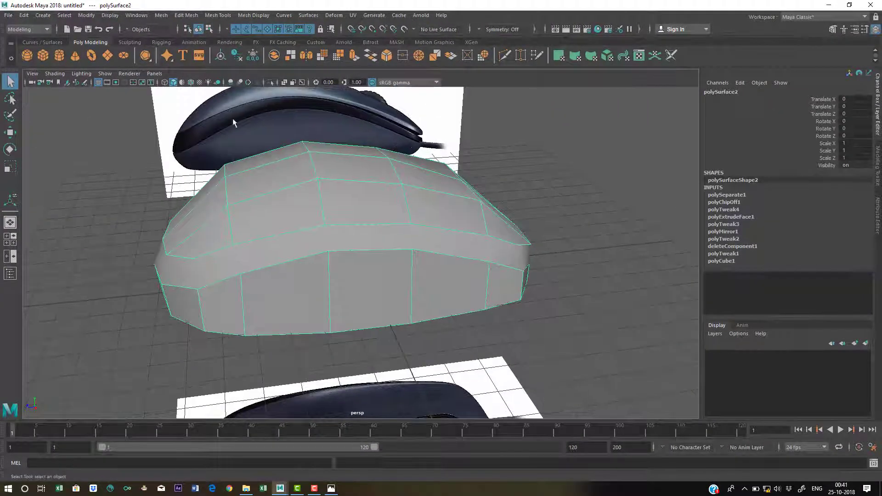
Step: Select the extracted band and isolate it in the view
{"action": "left_click_drag", "start_coordinate": [233, 122], "coordinate": [336, 195], "text": "alt"}
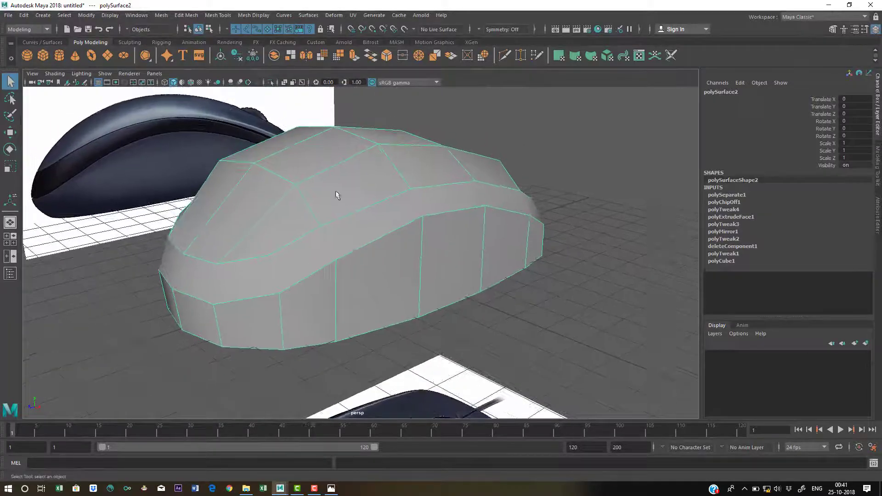
{"action": "middle_click_drag", "start_coordinate": [315, 174], "coordinate": [327, 197], "text": "alt"}
{"action": "right_click_drag", "start_coordinate": [327, 197], "coordinate": [346, 229], "text": "alt"}
{"action": "left_click", "coordinate": [367, 265]}
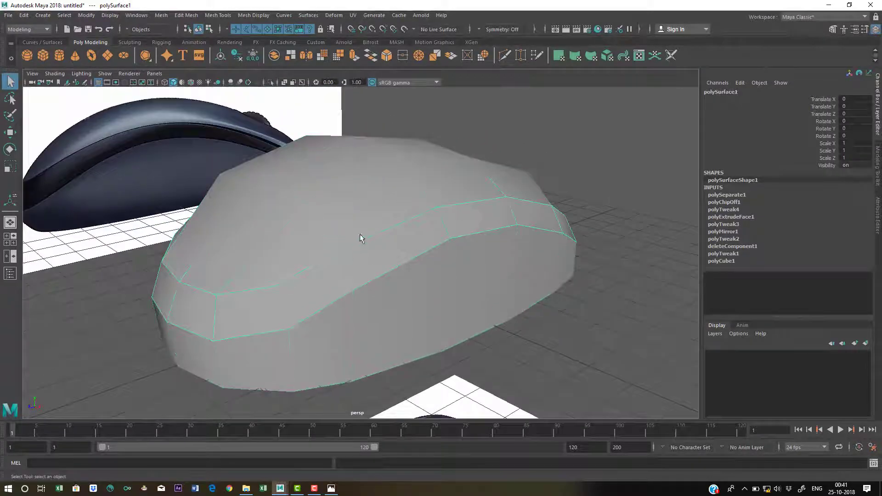
{"action": "left_click_drag", "start_coordinate": [372, 250], "coordinate": [422, 261], "text": "alt"}
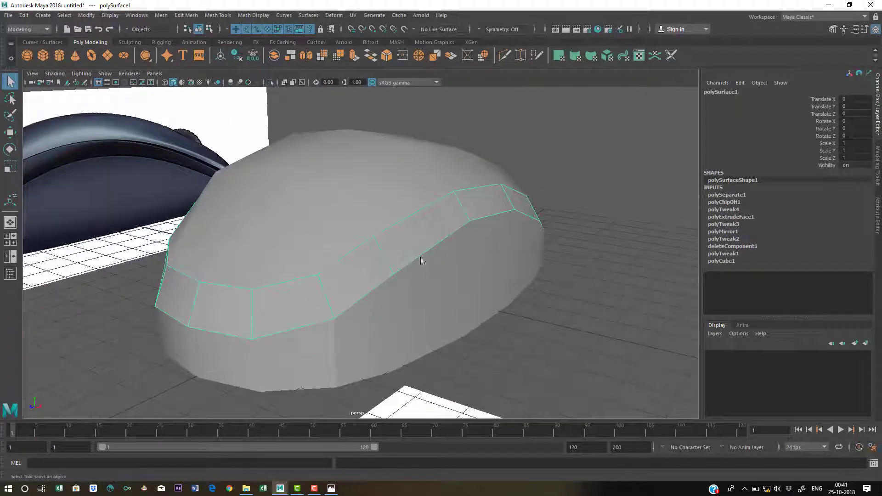
{"action": "left_click", "coordinate": [106, 75]}
{"action": "mouse_move", "coordinate": [137, 90]}
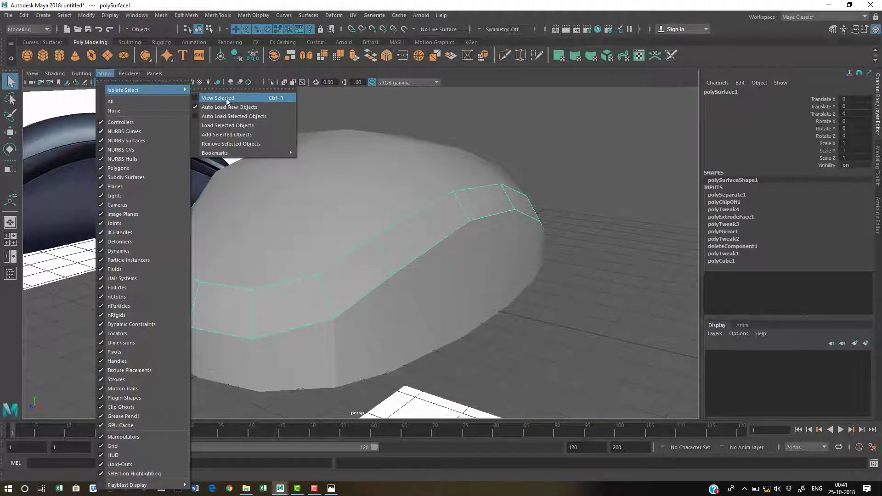
{"action": "left_click", "coordinate": [271, 98]}
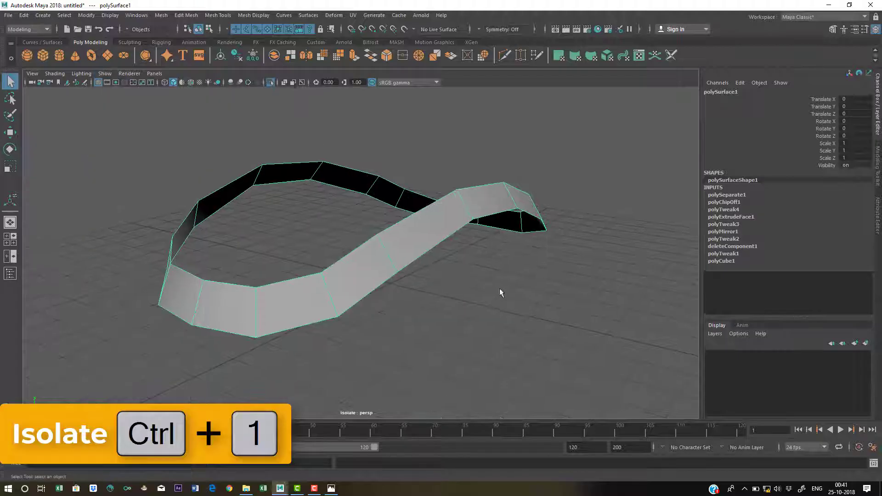
Step: Select the complete upper and lower border edge loops of the isolated band
{"action": "right_click_drag", "start_coordinate": [392, 244], "coordinate": [399, 223], "text": "alt"}
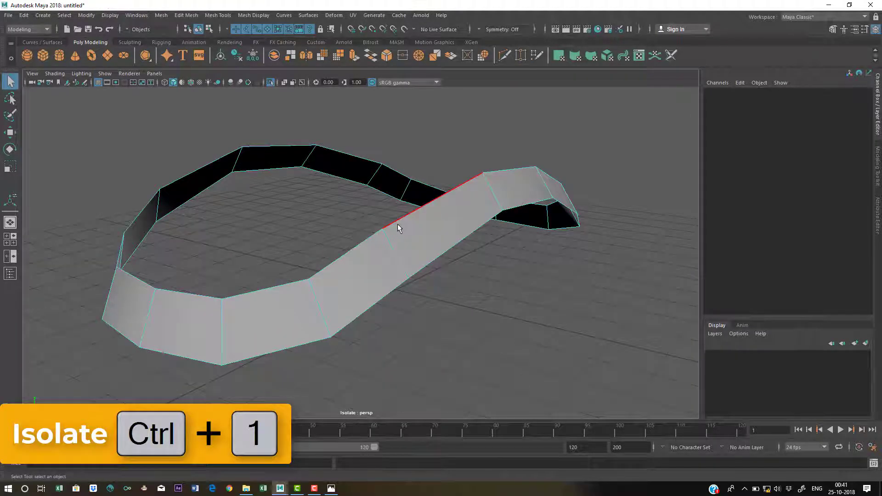
{"action": "double_click", "coordinate": [398, 224]}
{"action": "left_click_drag", "start_coordinate": [408, 257], "coordinate": [430, 257], "text": "alt"}
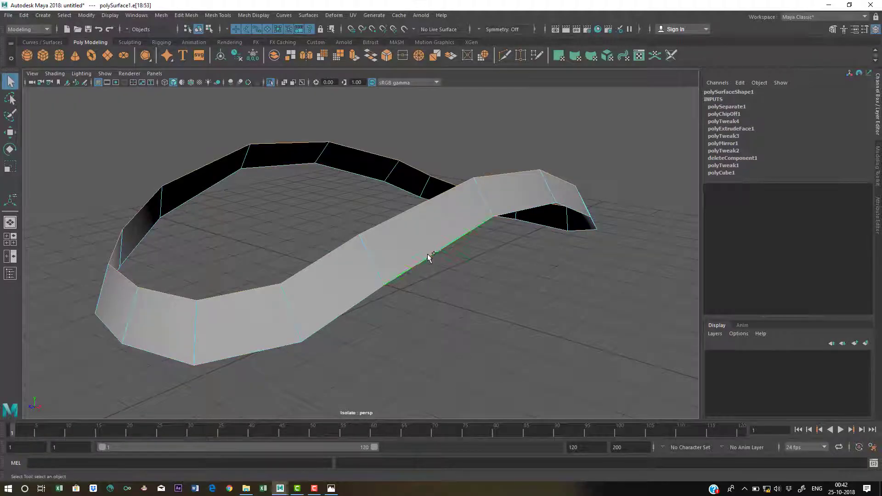
{"action": "left_click_drag", "start_coordinate": [499, 261], "coordinate": [441, 235], "text": "alt"}
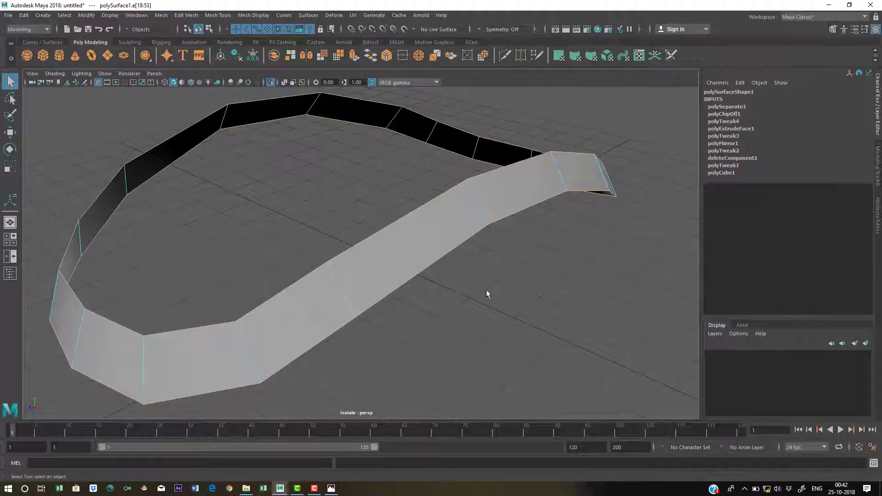
{"action": "left_click_drag", "start_coordinate": [487, 291], "coordinate": [400, 229], "text": "alt"}
Step: Extrude the selected border edges of the band inward with a thickness of -0.17
{"action": "left_click", "coordinate": [186, 16]}
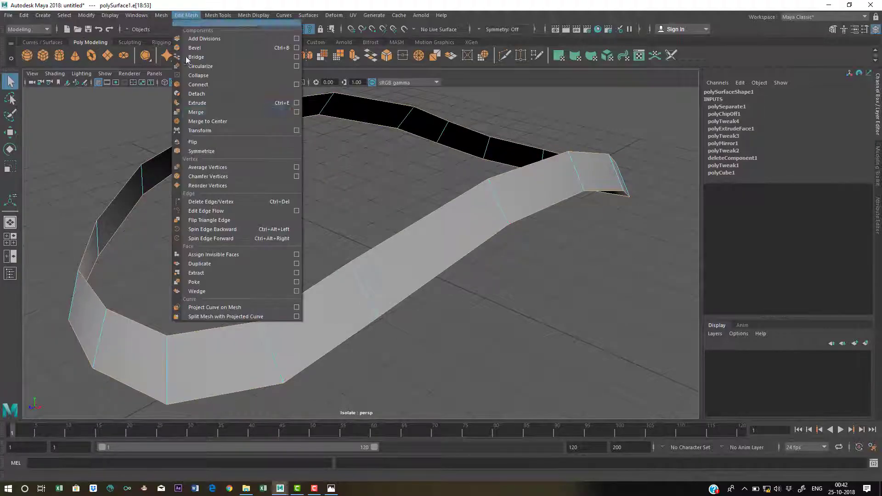
{"action": "left_click", "coordinate": [202, 103]}
{"action": "middle_click_drag", "start_coordinate": [351, 291], "coordinate": [408, 236], "text": "alt"}
{"action": "left_click_drag", "start_coordinate": [407, 236], "coordinate": [433, 239], "text": "alt"}
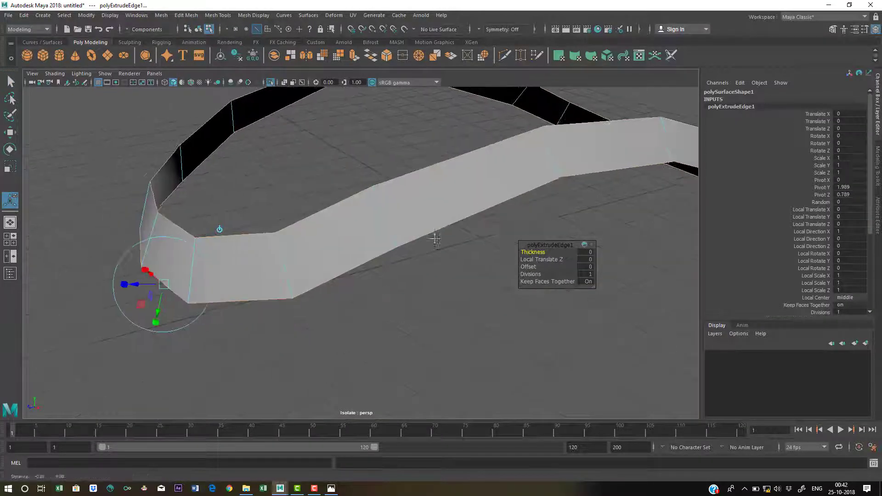
{"action": "right_click_drag", "start_coordinate": [285, 276], "coordinate": [329, 340], "text": "alt"}
{"action": "middle_click_drag", "start_coordinate": [234, 301], "coordinate": [322, 276], "text": "alt"}
{"action": "left_click_drag", "start_coordinate": [322, 276], "coordinate": [305, 268], "text": "alt"}
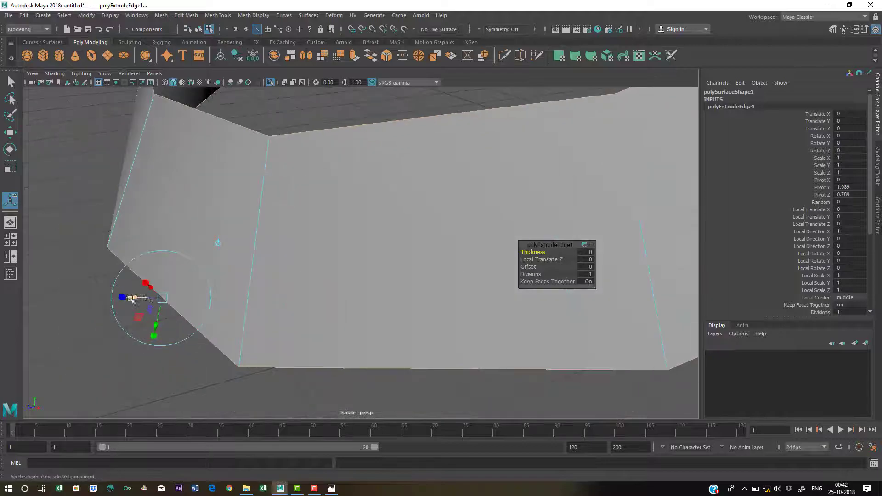
{"action": "left_click_drag", "start_coordinate": [411, 300], "coordinate": [600, 262], "text": "alt"}
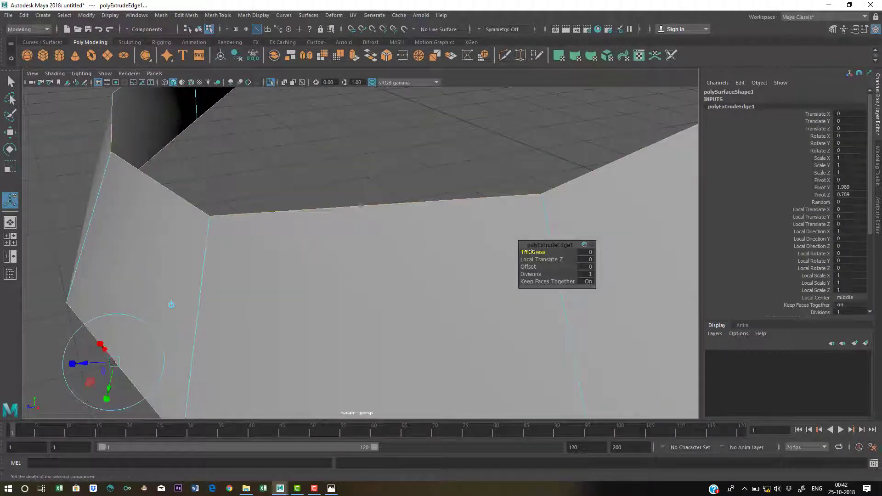
{"action": "left_click_drag", "start_coordinate": [531, 252], "coordinate": [459, 273], "text": "alt"}
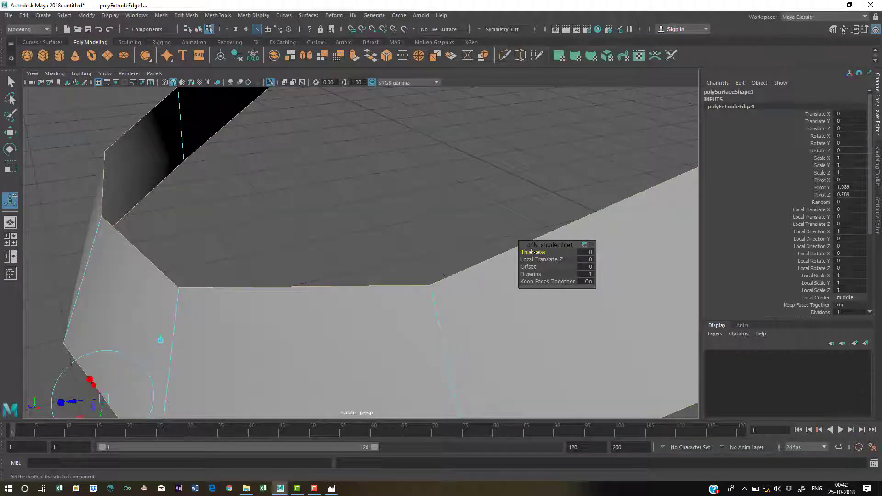
{"action": "left_click_drag", "start_coordinate": [532, 251], "coordinate": [534, 258]}
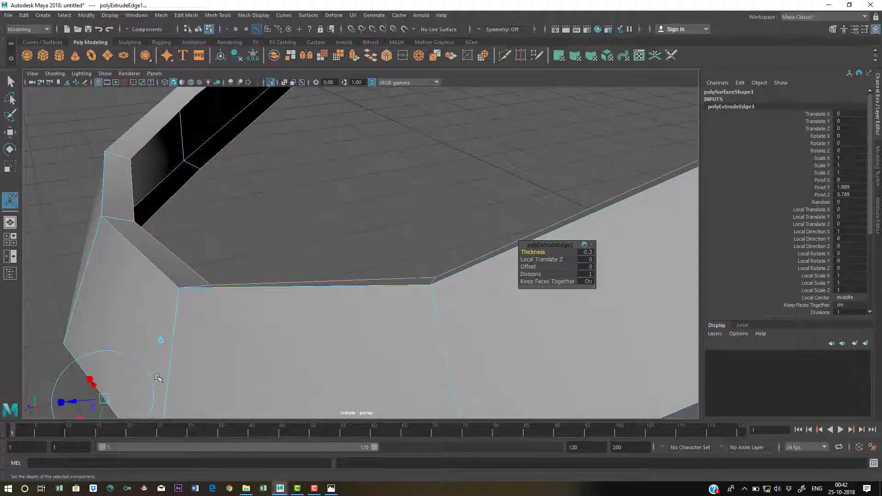
{"action": "key", "text": "ctrl+z"}
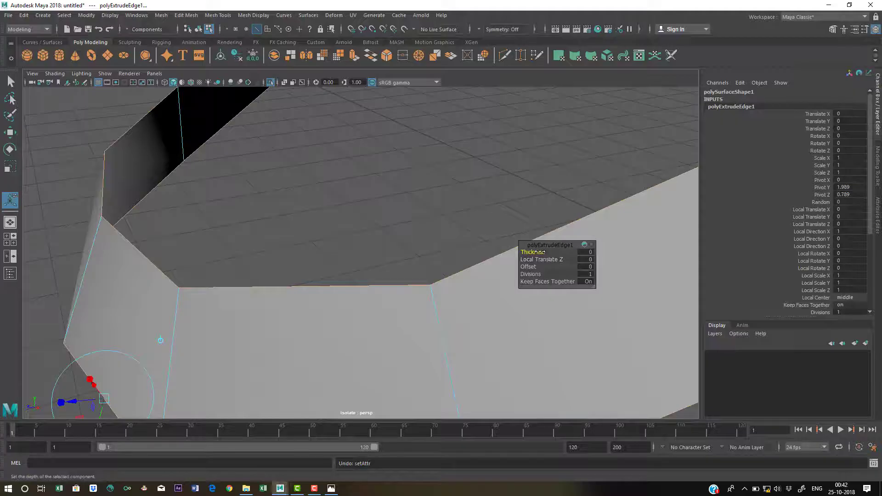
{"action": "left_click_drag", "start_coordinate": [541, 252], "coordinate": [528, 253]}
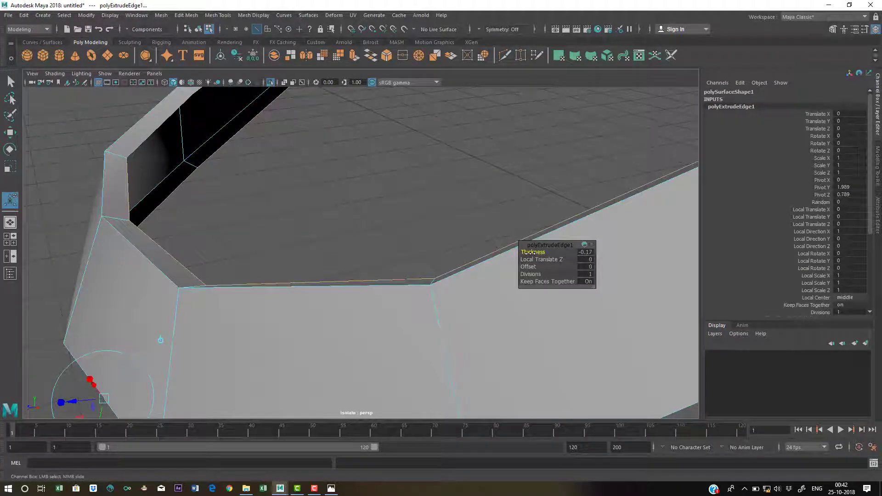
Step: Check the band's extruded rim from above and finish the extrusion
{"action": "scroll", "coordinate": [256, 242], "scroll_direction": "down", "scroll_amount": 5}
{"action": "left_click_drag", "start_coordinate": [330, 253], "coordinate": [328, 221], "text": "alt"}
{"action": "middle_click_drag", "start_coordinate": [329, 221], "coordinate": [322, 243], "text": "alt"}
{"action": "left_click_drag", "start_coordinate": [322, 244], "coordinate": [487, 291], "text": "alt"}
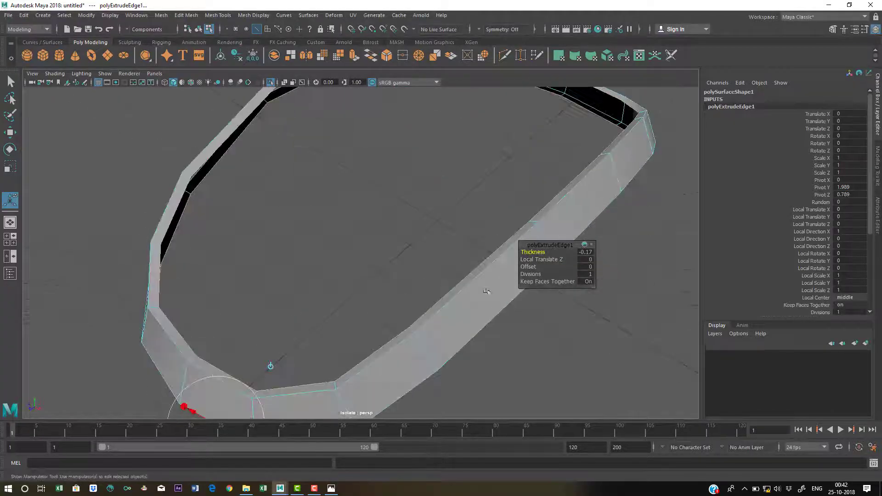
{"action": "left_click", "coordinate": [592, 253]}
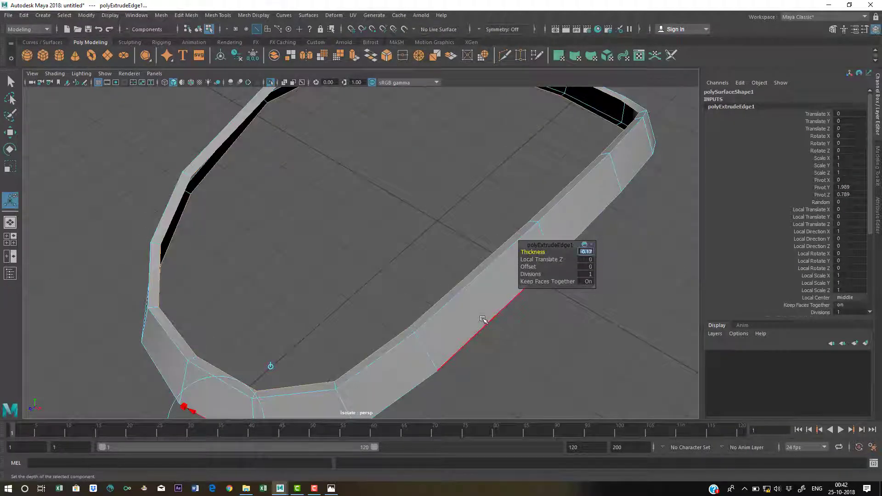
{"action": "left_click", "coordinate": [568, 343]}
{"action": "key", "text": "q"}
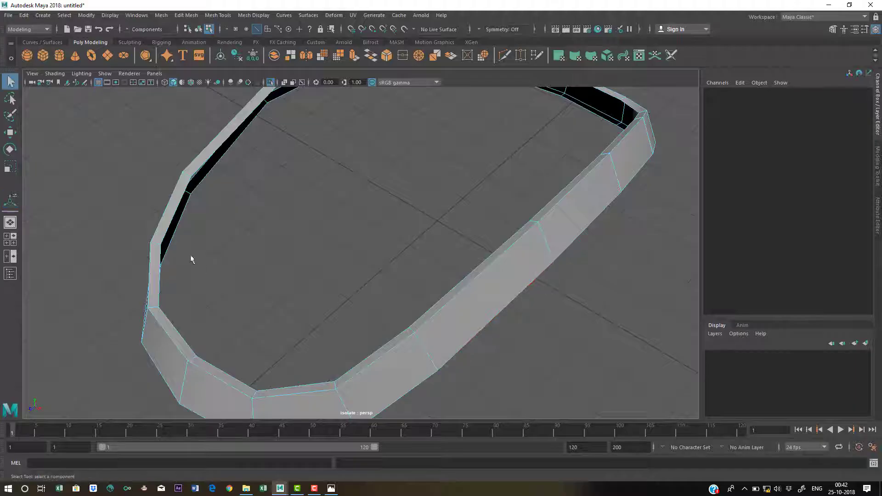
Step: Return to object selection and isolate the remaining mouse body in place of the band
{"action": "right_click_drag", "start_coordinate": [179, 212], "coordinate": [262, 159]}
{"action": "left_click", "coordinate": [183, 244]}
{"action": "key", "text": "ctrl+z"}
{"action": "left_click_drag", "start_coordinate": [557, 314], "coordinate": [570, 316], "text": "alt"}
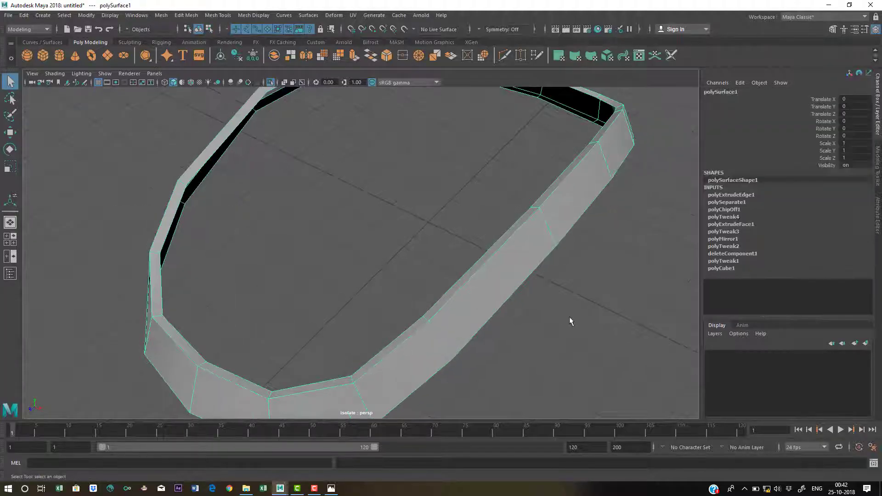
{"action": "left_click", "coordinate": [567, 313]}
{"action": "key", "text": "ctrl+1"}
{"action": "left_click", "coordinate": [477, 296]}
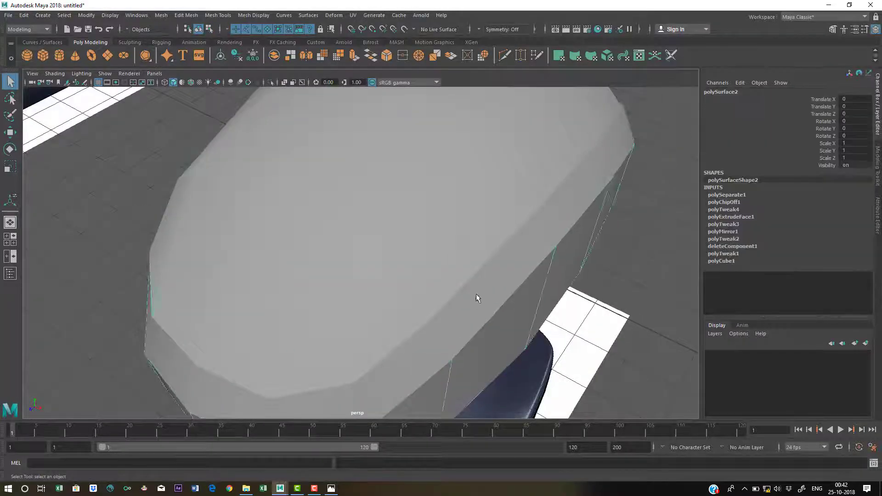
{"action": "left_click_drag", "start_coordinate": [476, 295], "coordinate": [478, 285], "text": "alt"}
{"action": "key", "text": "ctrl+1"}
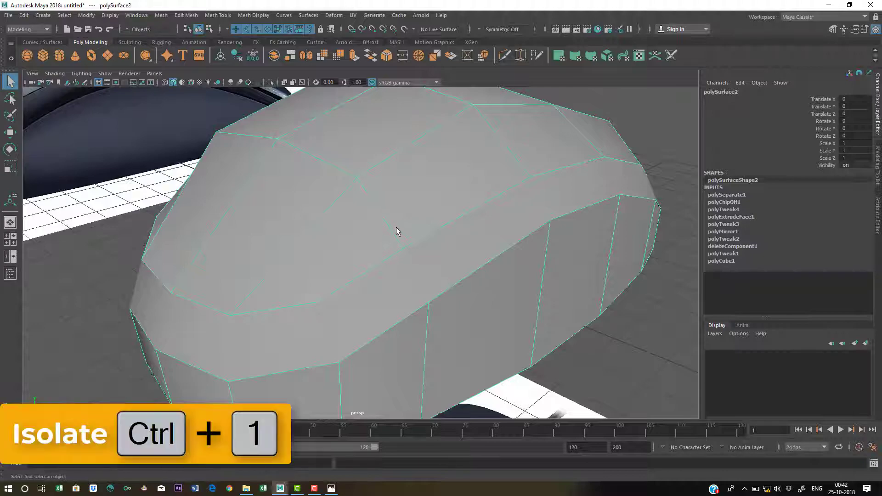
Step: Select the open border edge loops of the upper and lower shells where the band was removed
{"action": "left_click_drag", "start_coordinate": [373, 226], "coordinate": [376, 195], "text": "alt"}
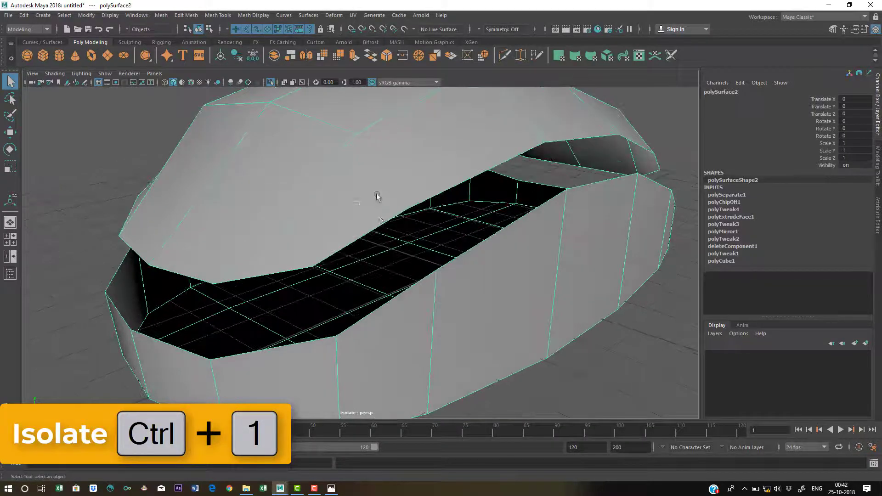
{"action": "right_click_drag", "start_coordinate": [376, 196], "coordinate": [375, 168]}
{"action": "left_click", "coordinate": [428, 198]}
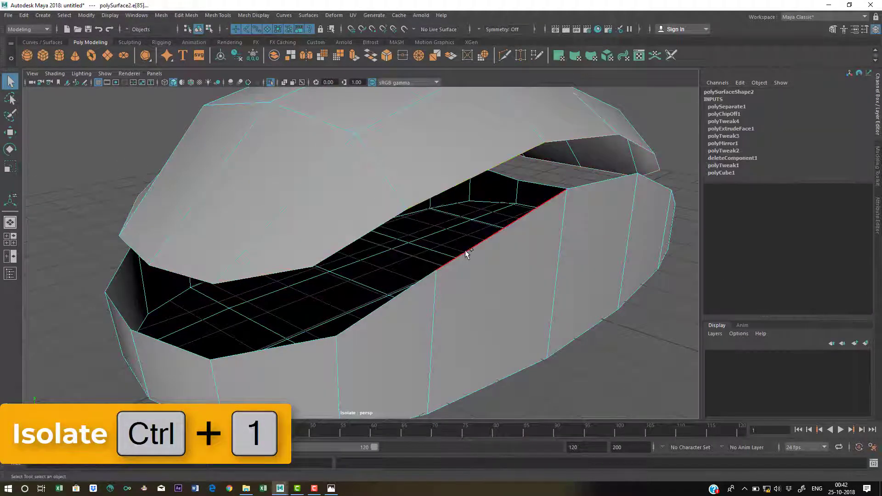
Step: Extrude the selected shell border edges inward with the same -0.17 thickness used for the band
{"action": "right_click", "coordinate": [435, 160], "text": "shift"}
{"action": "right_click_drag", "start_coordinate": [435, 156], "coordinate": [436, 186], "text": "shift"}
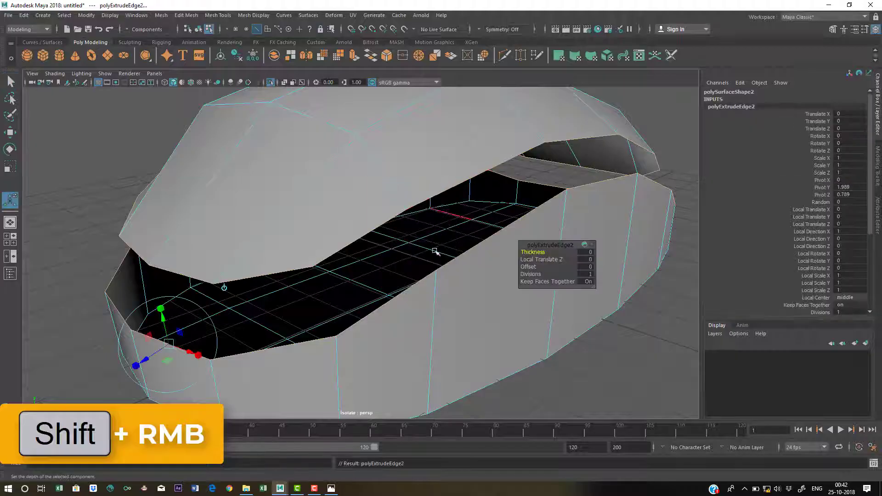
{"action": "left_click_drag", "start_coordinate": [347, 234], "coordinate": [324, 202], "text": "alt"}
{"action": "left_click", "coordinate": [184, 16]}
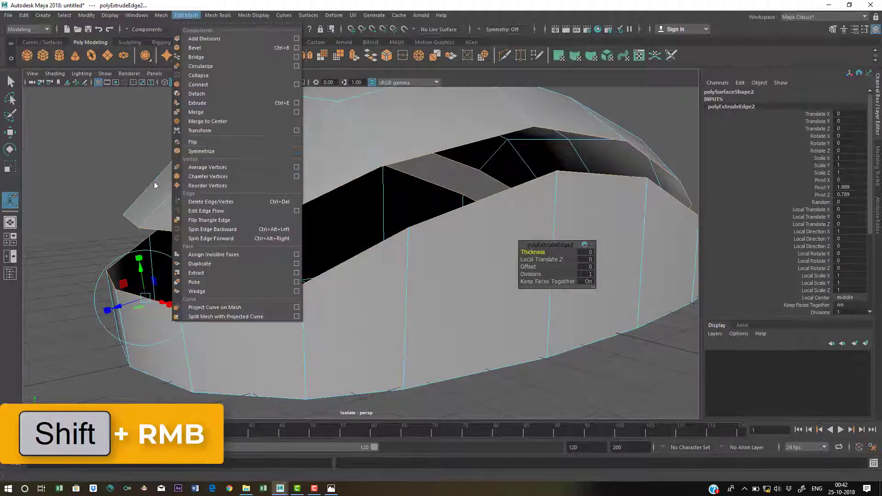
{"action": "left_click", "coordinate": [48, 239]}
{"action": "middle_click_drag", "start_coordinate": [78, 265], "coordinate": [162, 284], "text": "alt"}
{"action": "scroll", "coordinate": [161, 283], "scroll_direction": "up", "scroll_amount": 2}
{"action": "left_click_drag", "start_coordinate": [161, 284], "coordinate": [202, 292], "text": "alt"}
{"action": "right_click_drag", "start_coordinate": [202, 292], "coordinate": [210, 293], "text": "alt"}
{"action": "middle_click_drag", "start_coordinate": [211, 293], "coordinate": [242, 299], "text": "alt"}
{"action": "left_click_drag", "start_coordinate": [156, 297], "coordinate": [175, 294]}
{"action": "key", "text": "ctrl+z"}
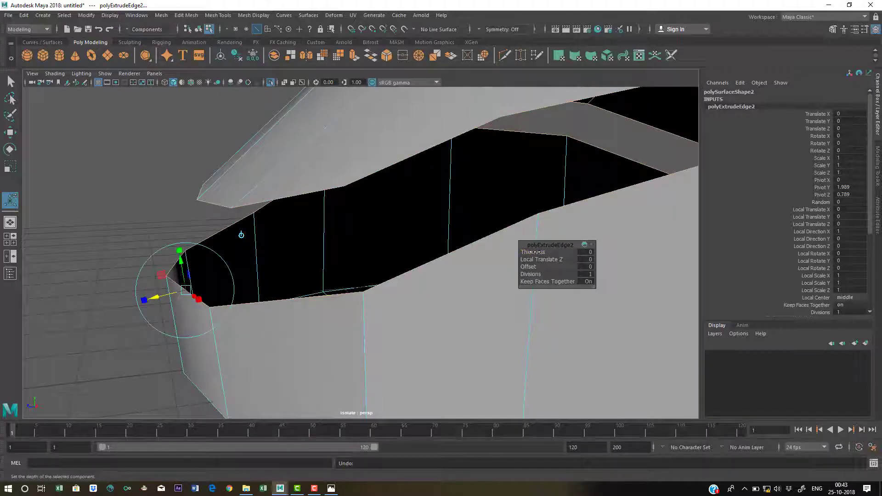
{"action": "left_click_drag", "start_coordinate": [535, 252], "coordinate": [530, 258]}
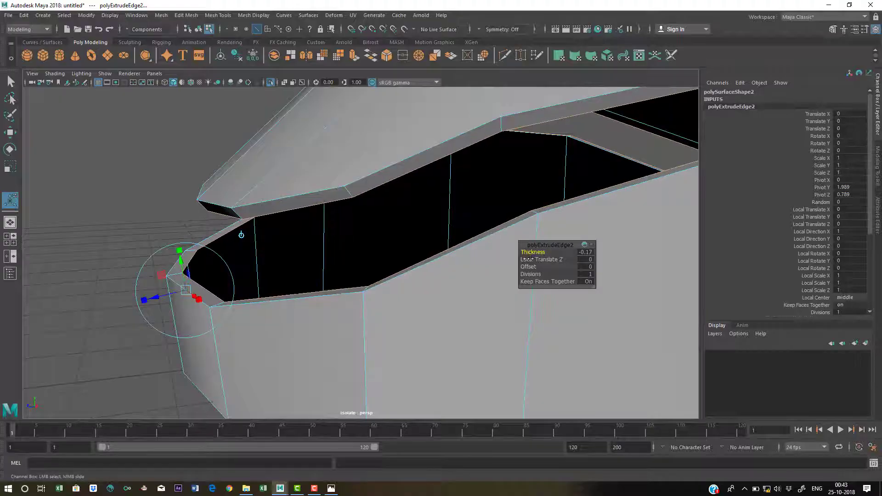
Step: Finish the shell extrusion, then return to object selection and turn off isolation to show the whole scene
{"action": "scroll", "coordinate": [298, 290], "scroll_direction": "down", "scroll_amount": 2}
{"action": "left_click_drag", "start_coordinate": [289, 257], "coordinate": [321, 280], "text": "alt"}
{"action": "key", "text": "q"}
{"action": "middle_click_drag", "start_coordinate": [343, 237], "coordinate": [122, 277], "text": "alt"}
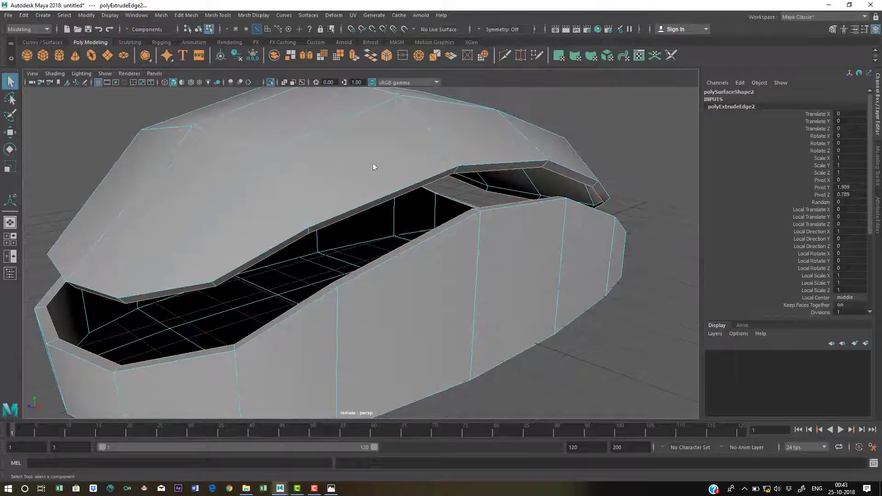
{"action": "left_click", "coordinate": [636, 177]}
{"action": "right_click_drag", "start_coordinate": [525, 160], "coordinate": [575, 144]}
{"action": "left_click", "coordinate": [595, 233], "text": "ctrl"}
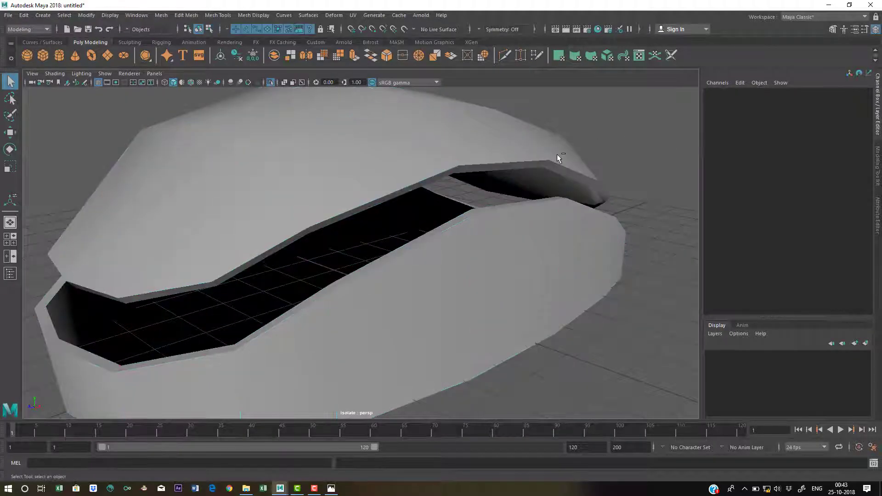
{"action": "left_click", "coordinate": [568, 171]}
{"action": "key", "text": "ctrl+1"}
Step: Select the body shells and the band together and display them in smooth mesh preview
{"action": "left_click", "coordinate": [609, 166]}
{"action": "left_click", "coordinate": [398, 151]}
{"action": "left_click_drag", "start_coordinate": [400, 156], "coordinate": [433, 218], "text": "alt"}
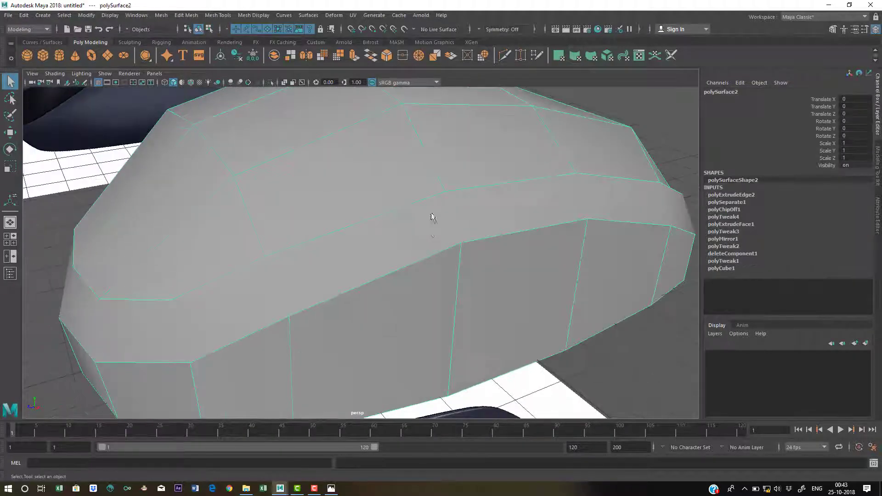
{"action": "right_click_drag", "start_coordinate": [535, 270], "coordinate": [275, 221], "text": "alt"}
{"action": "left_click_drag", "start_coordinate": [276, 220], "coordinate": [406, 221], "text": "alt"}
{"action": "left_click", "coordinate": [408, 236], "text": "shift"}
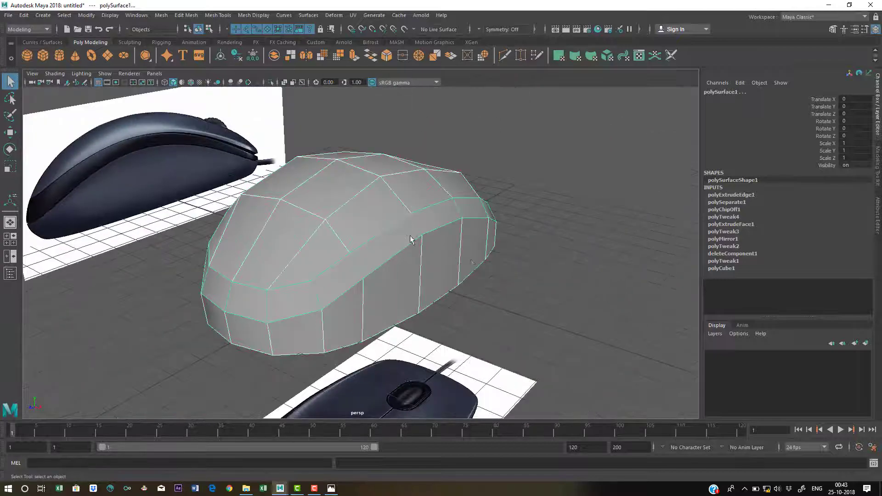
{"action": "key", "text": "3"}
{"action": "left_click", "coordinate": [568, 266]}
Step: Examine the smoothed mouse from several sides and inspect the seams between the band and the shells up close
{"action": "left_click_drag", "start_coordinate": [566, 237], "coordinate": [502, 259], "text": "alt"}
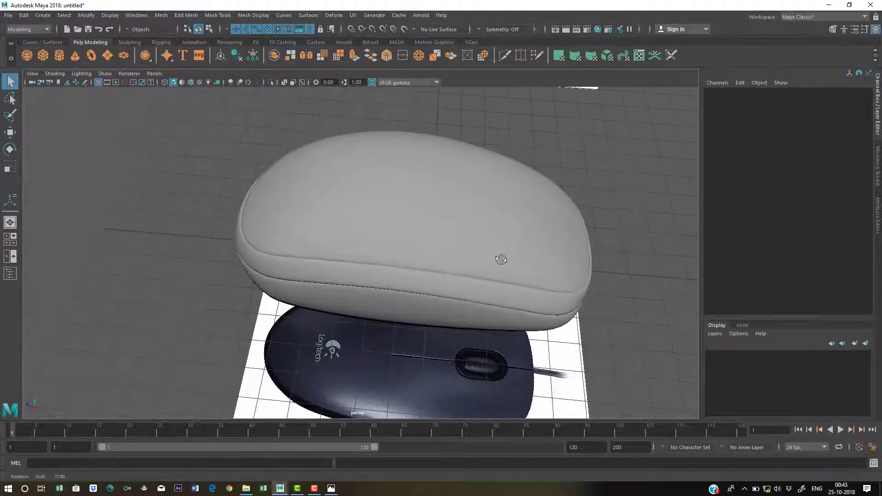
{"action": "middle_click_drag", "start_coordinate": [432, 230], "coordinate": [373, 218], "text": "alt"}
{"action": "left_click_drag", "start_coordinate": [390, 234], "coordinate": [505, 207], "text": "alt"}
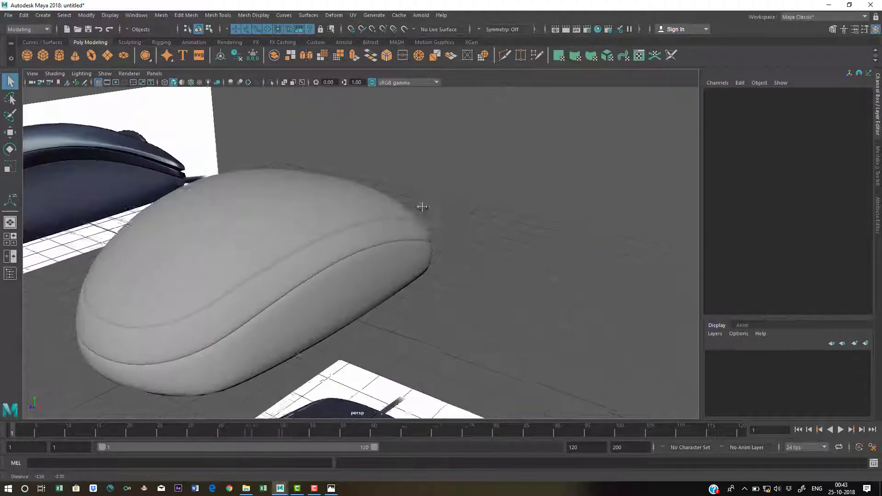
{"action": "middle_click_drag", "start_coordinate": [421, 205], "coordinate": [494, 180], "text": "alt"}
{"action": "left_click_drag", "start_coordinate": [406, 271], "coordinate": [388, 252], "text": "alt"}
{"action": "middle_click_drag", "start_coordinate": [388, 252], "coordinate": [351, 260], "text": "alt"}
{"action": "left_click_drag", "start_coordinate": [351, 260], "coordinate": [396, 244], "text": "alt"}
{"action": "scroll", "coordinate": [410, 284], "scroll_direction": "up", "scroll_amount": 5}
{"action": "left_click", "coordinate": [384, 228]}
{"action": "left_click", "coordinate": [353, 202]}
{"action": "left_click", "coordinate": [405, 224]}
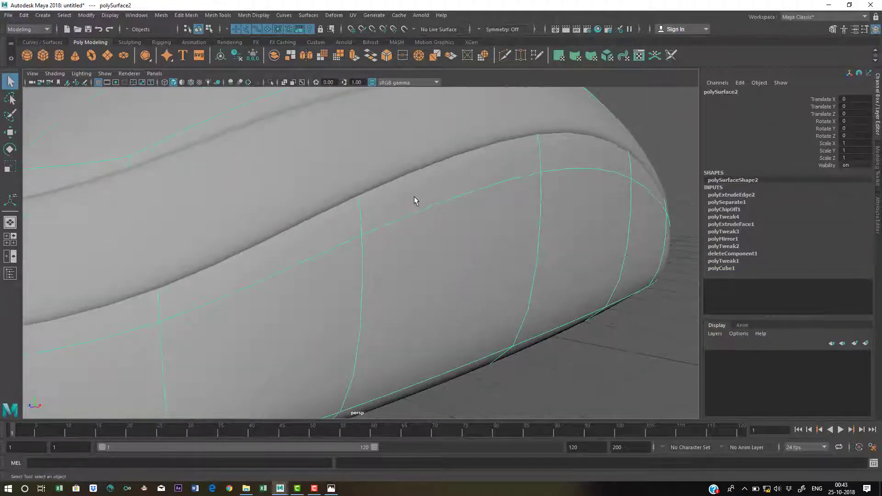
Step: Return the mouse pieces from smooth mesh preview to their unsmoothed display, with the body shells selected
{"action": "left_click_drag", "start_coordinate": [427, 186], "coordinate": [551, 250], "text": "alt"}
{"action": "left_click", "coordinate": [550, 250]}
{"action": "left_click", "coordinate": [405, 158]}
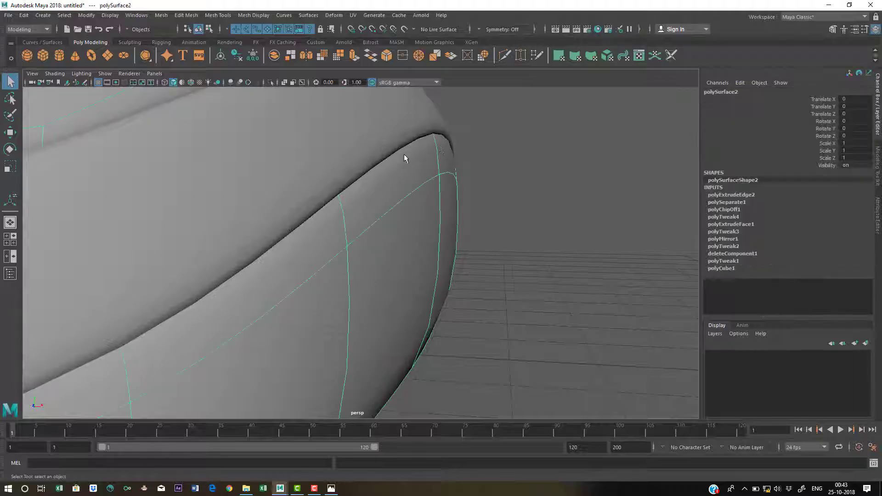
{"action": "left_click", "coordinate": [371, 164]}
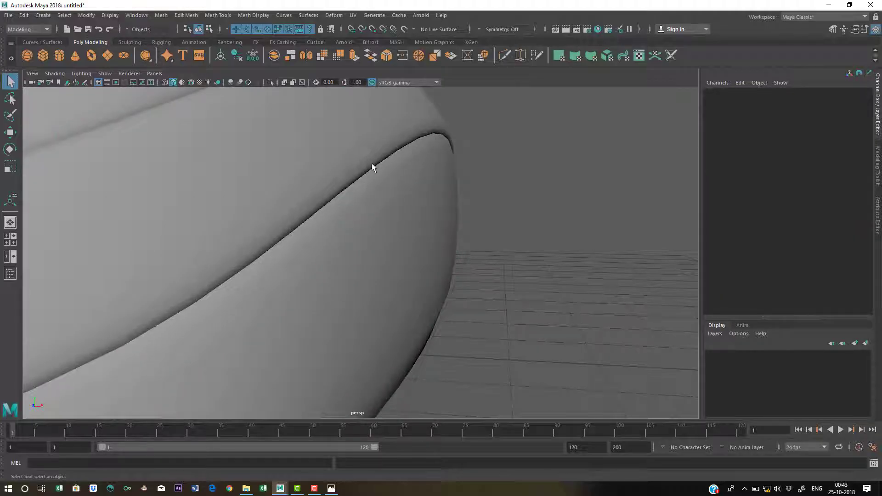
{"action": "key", "text": "1"}
{"action": "left_click", "coordinate": [420, 190]}
{"action": "key", "text": "1"}
{"action": "left_click_drag", "start_coordinate": [452, 193], "coordinate": [341, 191], "text": "alt"}
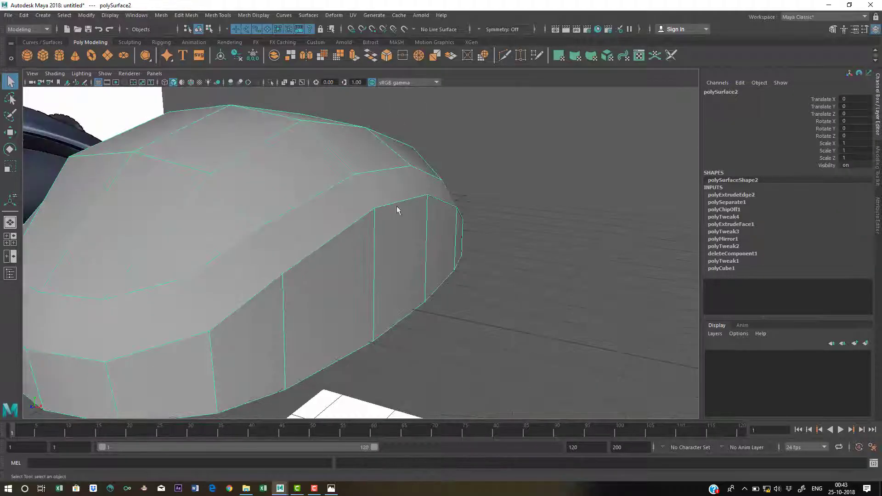
{"action": "left_click_drag", "start_coordinate": [396, 206], "coordinate": [357, 244], "text": "alt"}
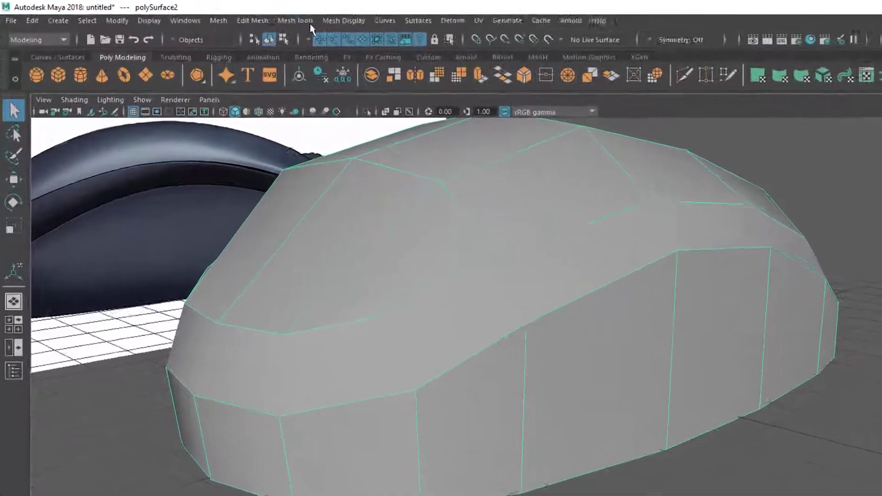
Step: Insert an edge loop on the side shell just below its upper border, close to the band
{"action": "left_click", "coordinate": [218, 15]}
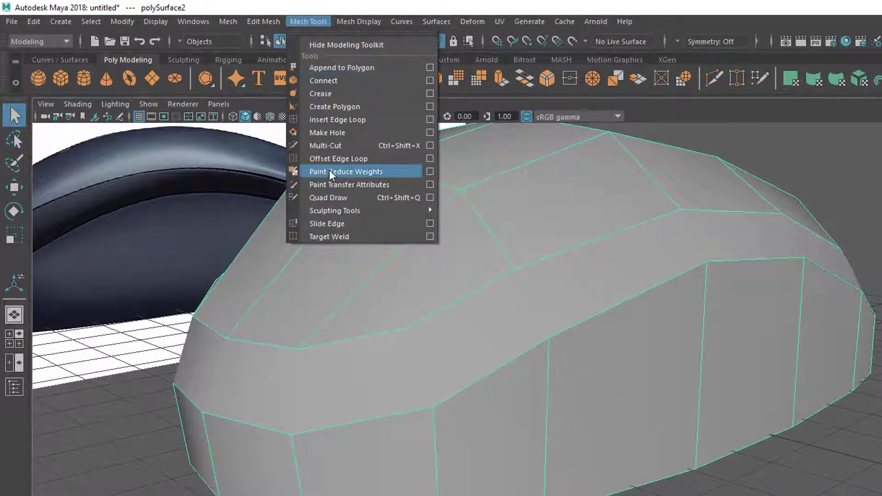
{"action": "left_click", "coordinate": [335, 120]}
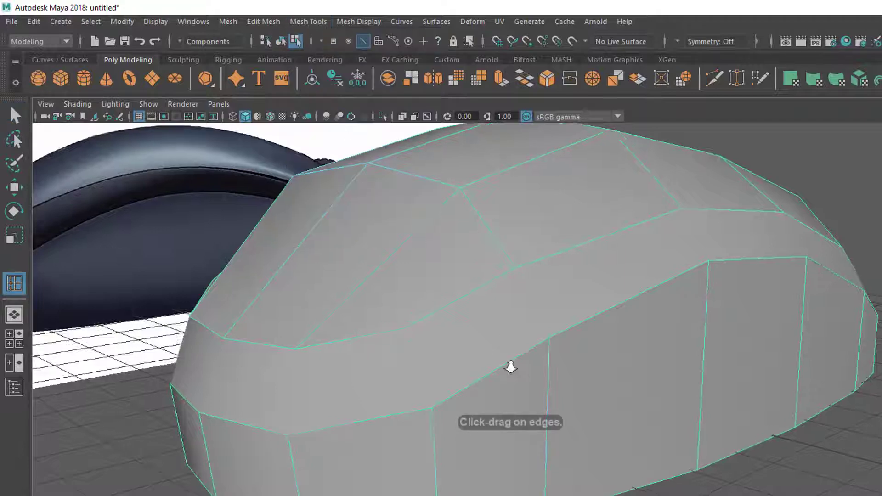
{"action": "scroll", "coordinate": [592, 414], "scroll_direction": "up", "scroll_amount": 10}
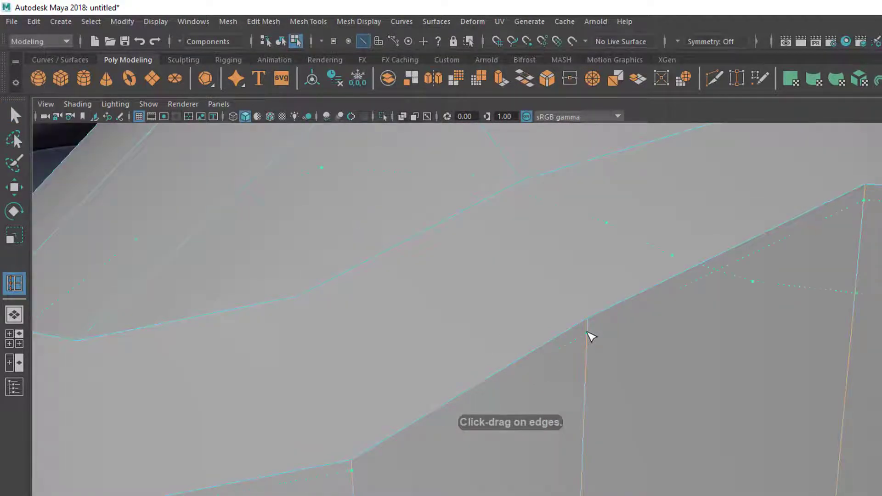
{"action": "left_click_drag", "start_coordinate": [588, 332], "coordinate": [278, 332]}
{"action": "scroll", "coordinate": [621, 352], "scroll_direction": "down", "scroll_amount": 10}
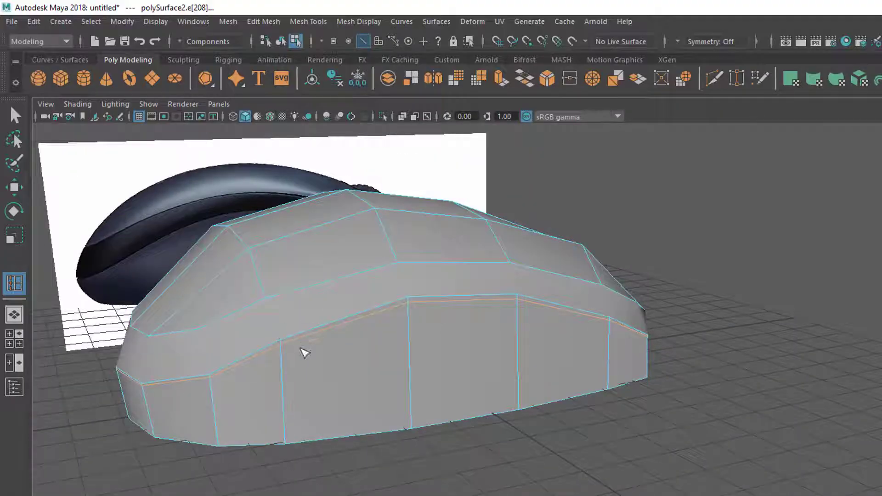
Step: Examine the spacing between the inserted edge loop and the side shell's upper border along its length
{"action": "left_click_drag", "start_coordinate": [577, 368], "coordinate": [553, 311], "text": "alt"}
{"action": "middle_click_drag", "start_coordinate": [673, 377], "coordinate": [644, 374], "text": "alt"}
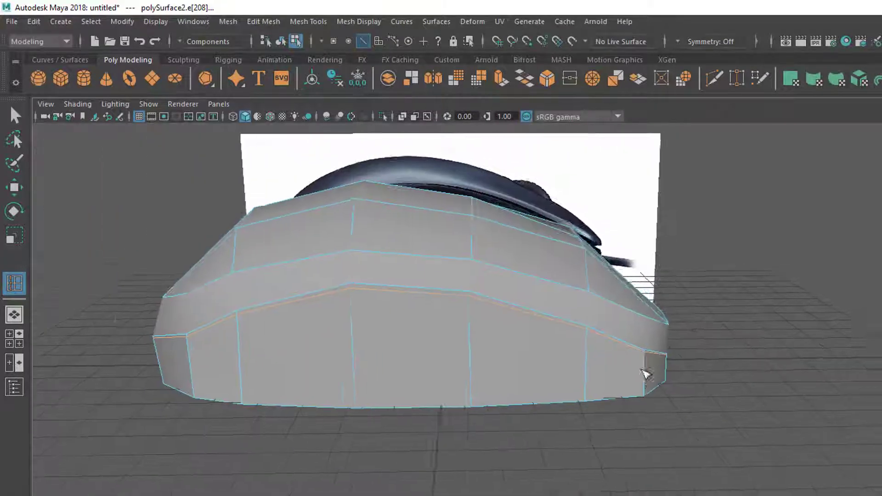
{"action": "left_click_drag", "start_coordinate": [644, 374], "coordinate": [579, 390], "text": "alt"}
{"action": "scroll", "coordinate": [735, 422], "scroll_direction": "up", "scroll_amount": 4}
{"action": "left_click_drag", "start_coordinate": [734, 422], "coordinate": [610, 437], "text": "alt"}
{"action": "scroll", "coordinate": [611, 437], "scroll_direction": "up", "scroll_amount": 1}
{"action": "middle_click_drag", "start_coordinate": [431, 331], "coordinate": [593, 405], "text": "alt"}
{"action": "scroll", "coordinate": [419, 313], "scroll_direction": "up", "scroll_amount": 3}
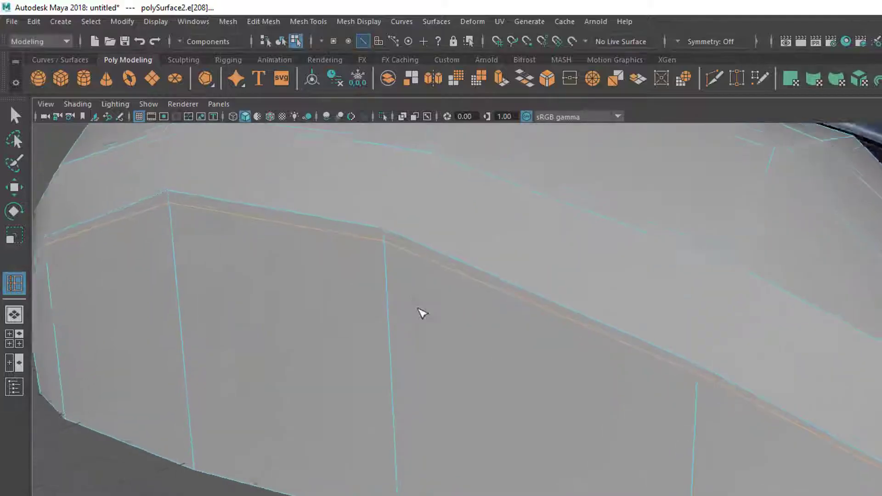
{"action": "middle_click_drag", "start_coordinate": [419, 313], "coordinate": [395, 317], "text": "alt"}
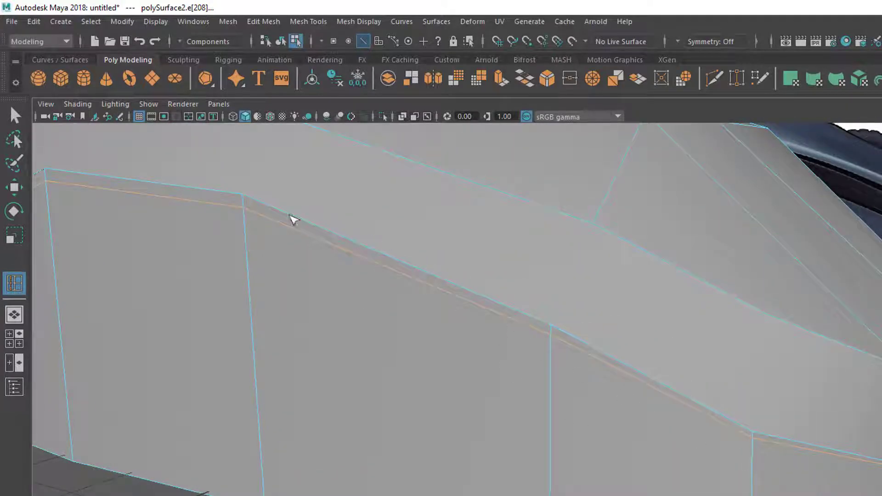
{"action": "middle_click_drag", "start_coordinate": [256, 241], "coordinate": [243, 245], "text": "alt"}
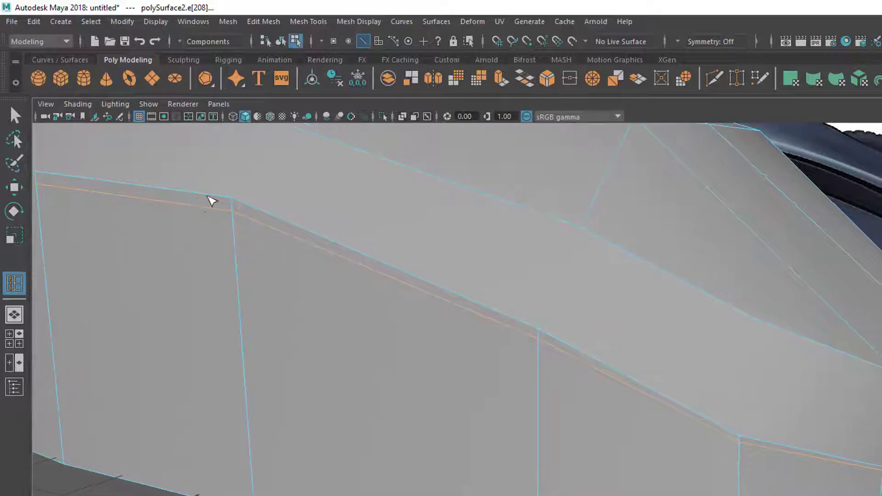
Step: Undo the inserted edge loop on the side shell and return to object selection
{"action": "middle_click_drag", "start_coordinate": [442, 347], "coordinate": [385, 309], "text": "alt"}
{"action": "middle_click_drag", "start_coordinate": [670, 480], "coordinate": [329, 299], "text": "alt"}
{"action": "right_click_drag", "start_coordinate": [322, 292], "coordinate": [515, 216]}
{"action": "scroll", "coordinate": [398, 376], "scroll_direction": "down", "scroll_amount": 1}
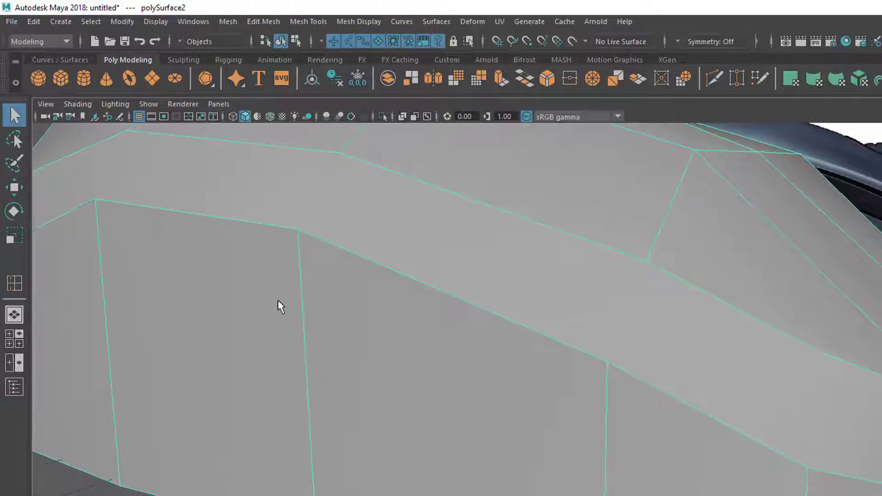
Step: Set the Insert Edge Loop tool to maintain an equal distance from edge
{"action": "left_click", "coordinate": [327, 22]}
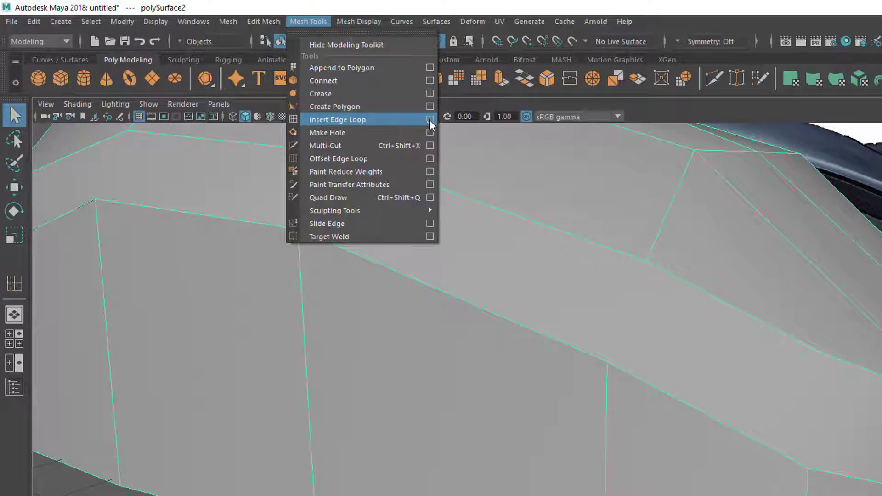
{"action": "left_click", "coordinate": [430, 120]}
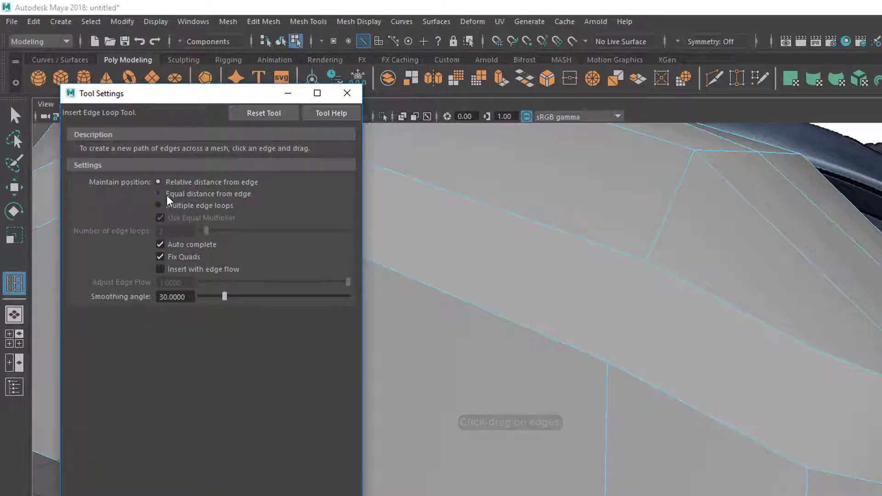
{"action": "left_click", "coordinate": [168, 200]}
{"action": "left_click_drag", "start_coordinate": [227, 96], "coordinate": [169, 89]}
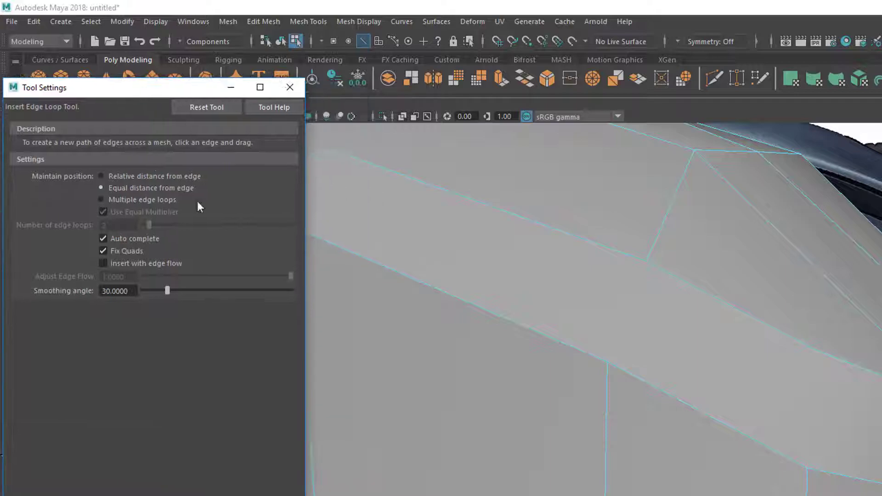
Step: Insert an equal-distance edge loop close to the side shell's upper border and view it along the body
{"action": "middle_click_drag", "start_coordinate": [760, 368], "coordinate": [517, 341], "text": "alt"}
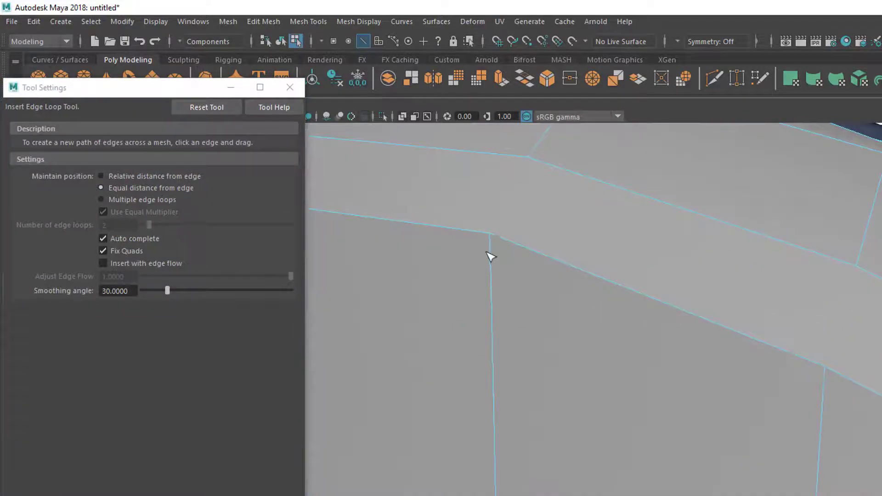
{"action": "left_click_drag", "start_coordinate": [489, 242], "coordinate": [496, 251]}
{"action": "middle_click_drag", "start_coordinate": [495, 252], "coordinate": [495, 285], "text": "alt"}
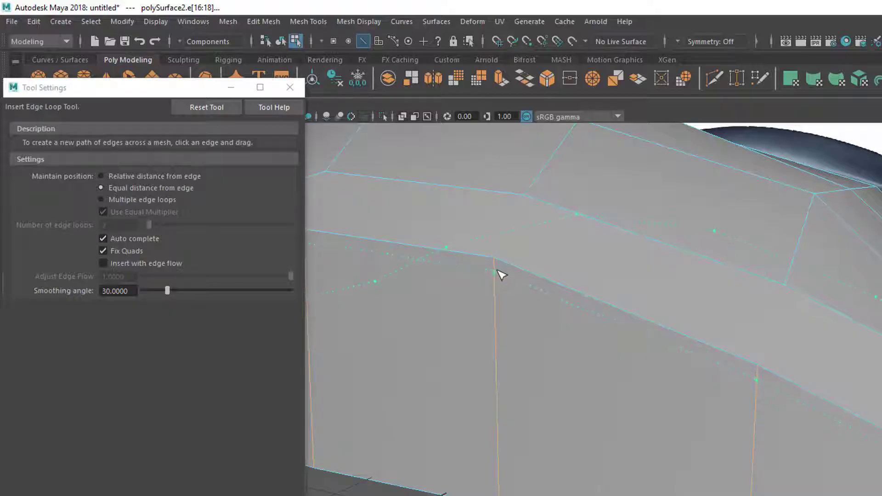
{"action": "left_click_drag", "start_coordinate": [500, 272], "coordinate": [500, 272]}
{"action": "right_click_drag", "start_coordinate": [616, 355], "coordinate": [585, 363], "text": "alt"}
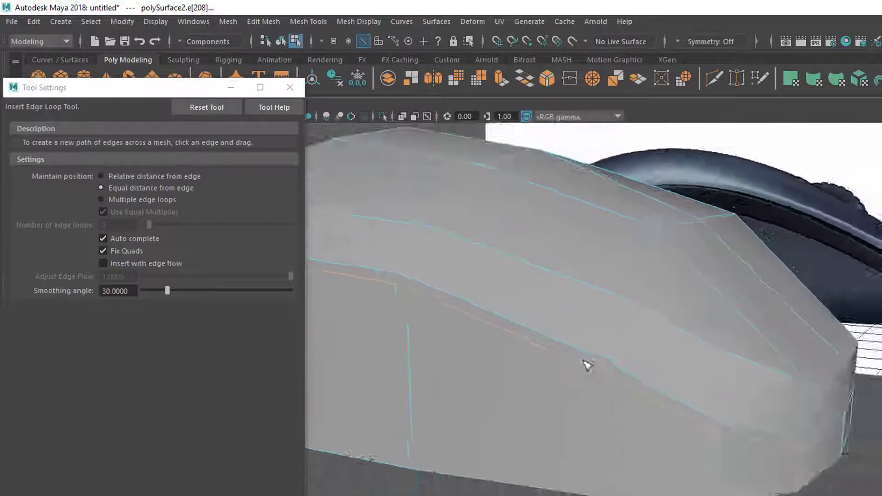
{"action": "left_click_drag", "start_coordinate": [585, 363], "coordinate": [477, 427], "text": "alt"}
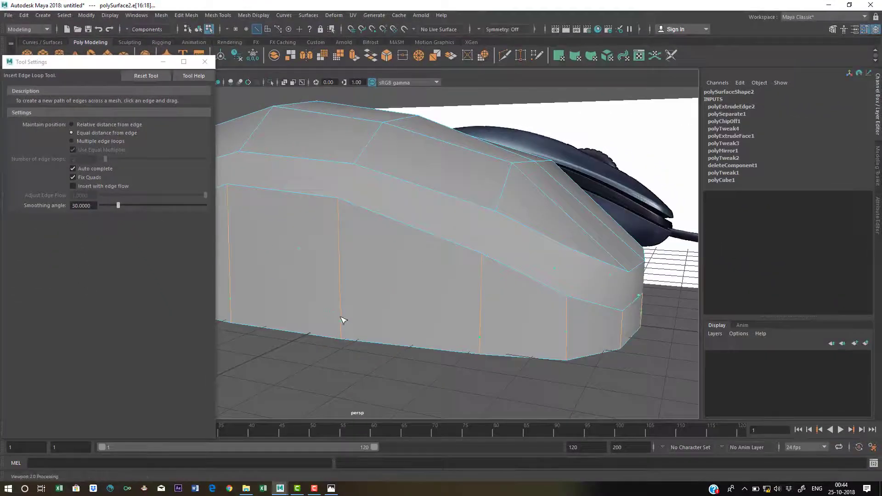
Step: Undo a trial edge loop low on the side shell and insert an equal-distance loop just below its upper border
{"action": "left_click", "coordinate": [343, 311]}
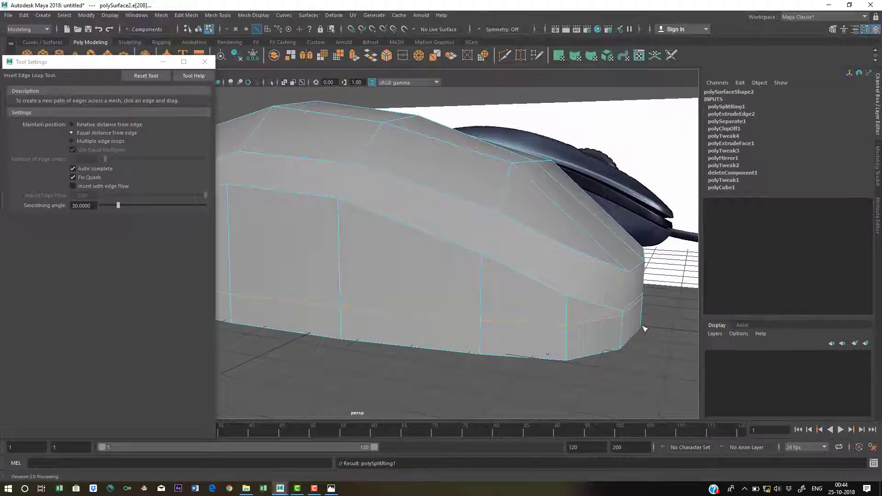
{"action": "key", "text": "ctrl+z"}
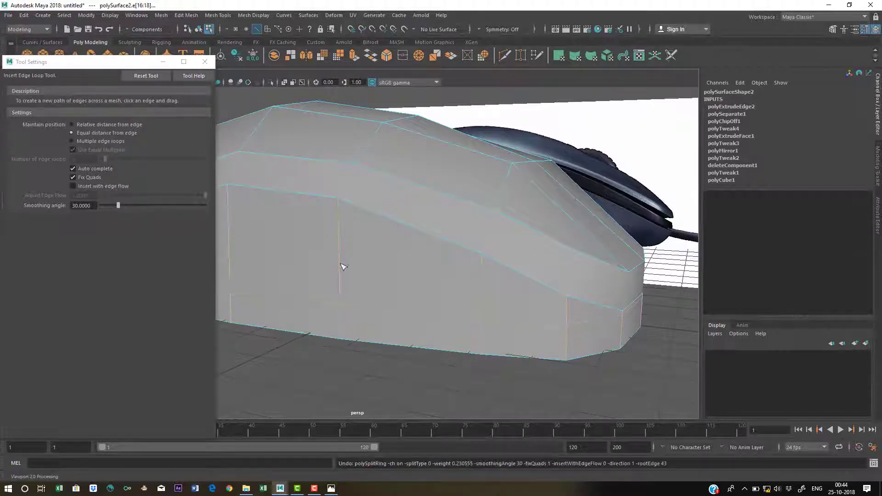
{"action": "left_click", "coordinate": [341, 208]}
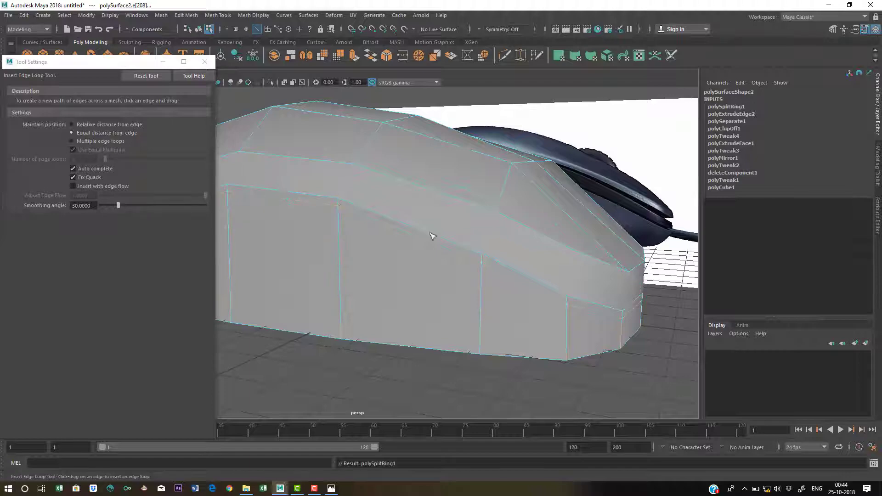
{"action": "left_click_drag", "start_coordinate": [432, 236], "coordinate": [365, 223], "text": "alt"}
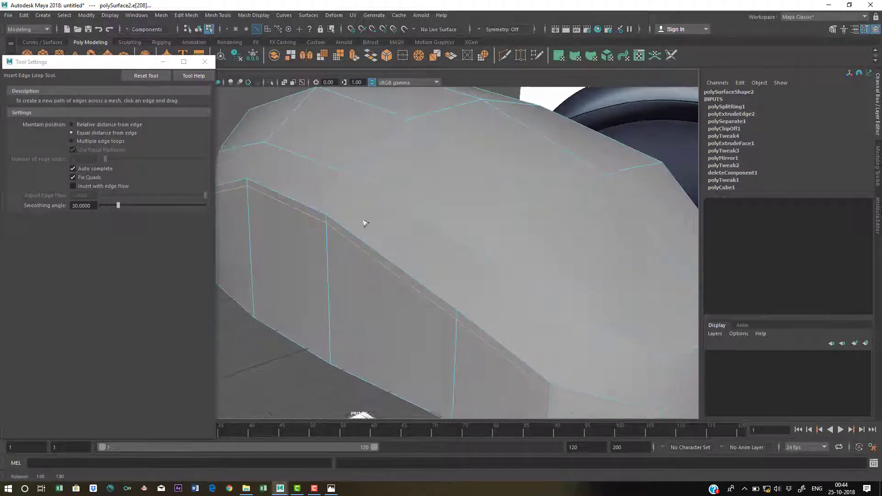
Step: Try to insert an edge loop across the mouse's upper surface
{"action": "scroll", "coordinate": [368, 226], "scroll_direction": "down", "scroll_amount": 5}
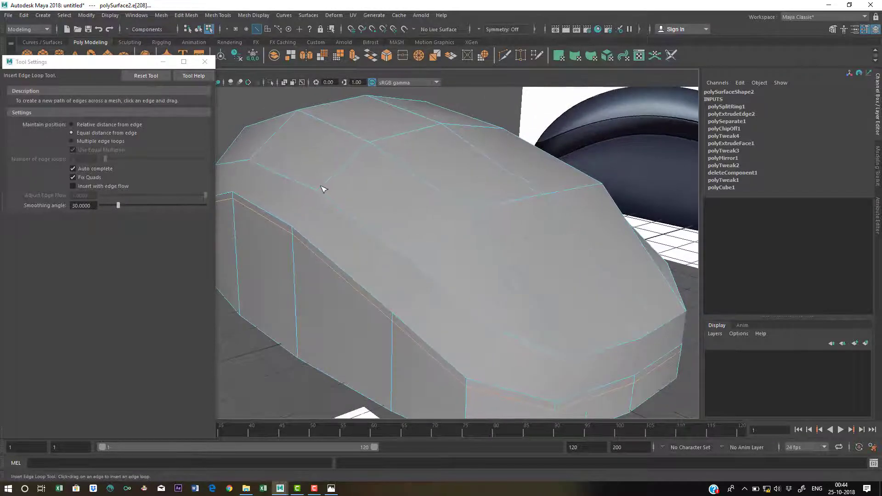
{"action": "left_click", "coordinate": [327, 189]}
{"action": "middle_click_drag", "start_coordinate": [304, 198], "coordinate": [281, 186], "text": "alt"}
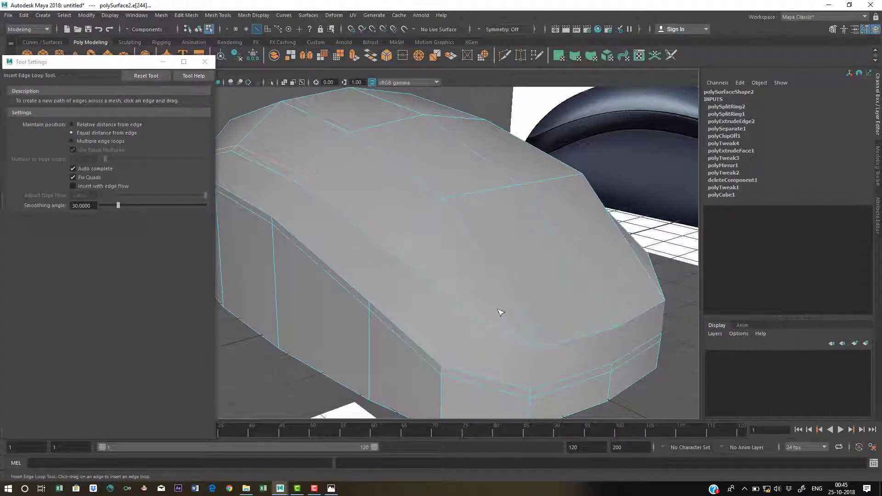
{"action": "middle_click_drag", "start_coordinate": [497, 279], "coordinate": [357, 216], "text": "alt"}
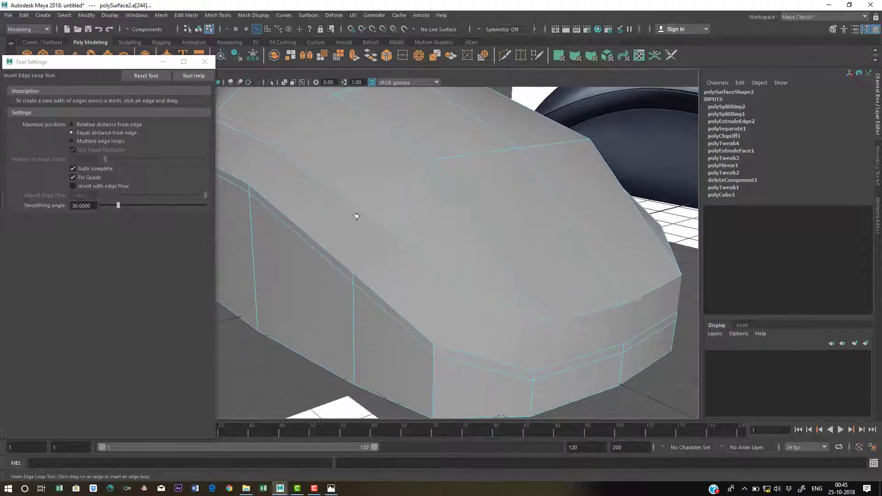
{"action": "key", "text": "ctrl+z"}
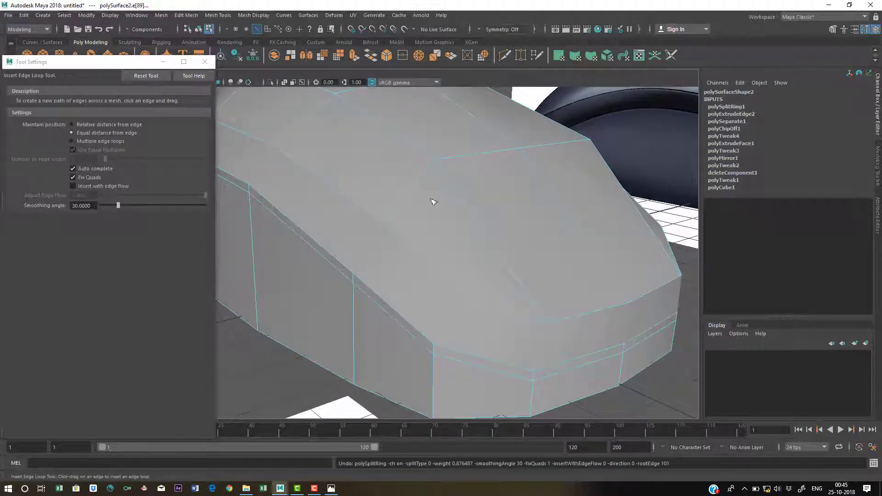
Step: Leave the edge loop tool and return the main mouse body to object selection
{"action": "middle_click_drag", "start_coordinate": [434, 239], "coordinate": [431, 249], "text": "alt"}
{"action": "key", "text": "q"}
{"action": "right_click_drag", "start_coordinate": [392, 173], "coordinate": [414, 160], "text": "alt"}
{"action": "left_click", "coordinate": [415, 161]}
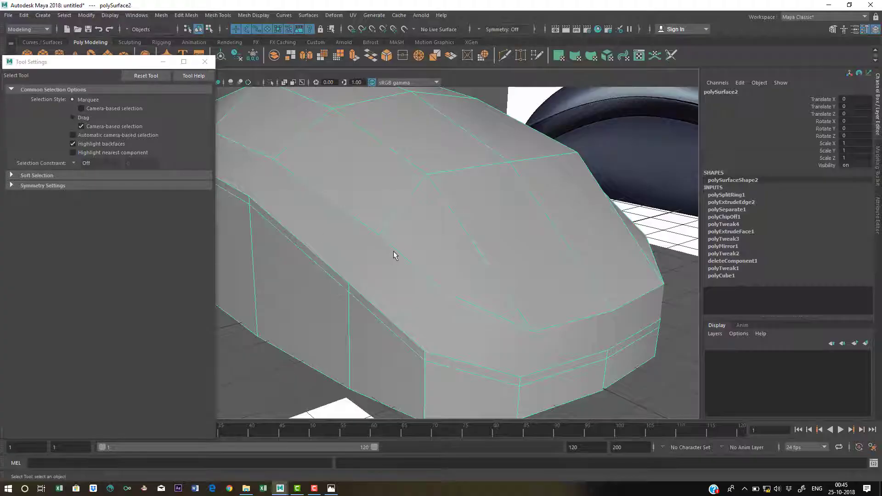
{"action": "middle_click_drag", "start_coordinate": [416, 227], "coordinate": [433, 248], "text": "alt"}
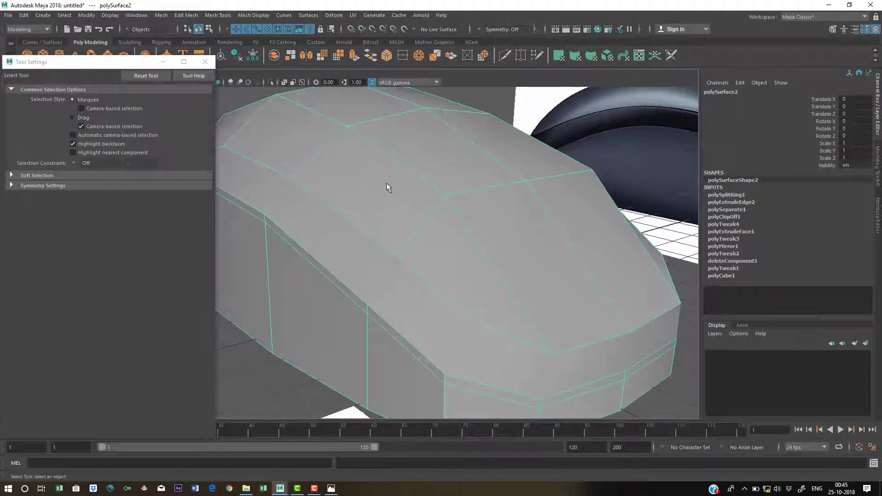
Step: Select the central block of faces on top of the mouse body in face mode
{"action": "right_click_drag", "start_coordinate": [386, 185], "coordinate": [386, 209]}
{"action": "right_click_drag", "start_coordinate": [528, 254], "coordinate": [382, 243], "text": "alt"}
{"action": "mouse_move", "coordinate": [382, 242]}
{"action": "left_mouse_down", "text": "alt"}
{"action": "mouse_move", "coordinate": [501, 229]}
{"action": "mouse_move", "coordinate": [374, 247]}
{"action": "left_mouse_up", "text": "alt"}
{"action": "middle_click_drag", "start_coordinate": [375, 247], "coordinate": [437, 250], "text": "alt"}
{"action": "left_click_drag", "start_coordinate": [437, 250], "coordinate": [363, 239], "text": "alt"}
{"action": "middle_click_drag", "start_coordinate": [363, 239], "coordinate": [412, 241], "text": "alt"}
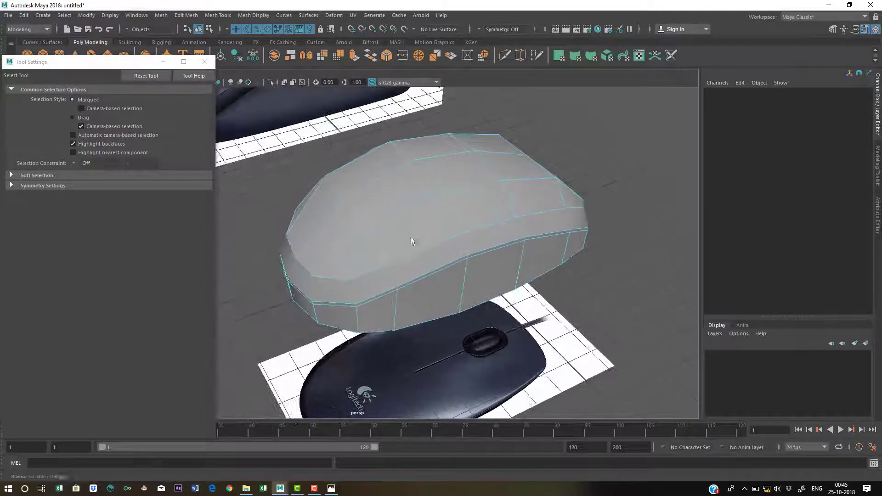
{"action": "left_click_drag", "start_coordinate": [392, 234], "coordinate": [371, 252], "text": "alt"}
{"action": "mouse_move", "coordinate": [408, 214]}
{"action": "left_mouse_down", "text": "alt"}
{"action": "mouse_move", "coordinate": [437, 244]}
{"action": "mouse_move", "coordinate": [365, 232]}
{"action": "mouse_move", "coordinate": [326, 256]}
{"action": "mouse_move", "coordinate": [326, 202]}
{"action": "mouse_move", "coordinate": [508, 226]}
{"action": "mouse_move", "coordinate": [376, 251]}
{"action": "left_mouse_up", "text": "alt"}
{"action": "key", "text": "Tab"}
{"action": "left_click_drag", "start_coordinate": [467, 285], "coordinate": [489, 235], "text": "alt"}
{"action": "left_click_drag", "start_coordinate": [271, 261], "coordinate": [339, 190], "text": "alt"}
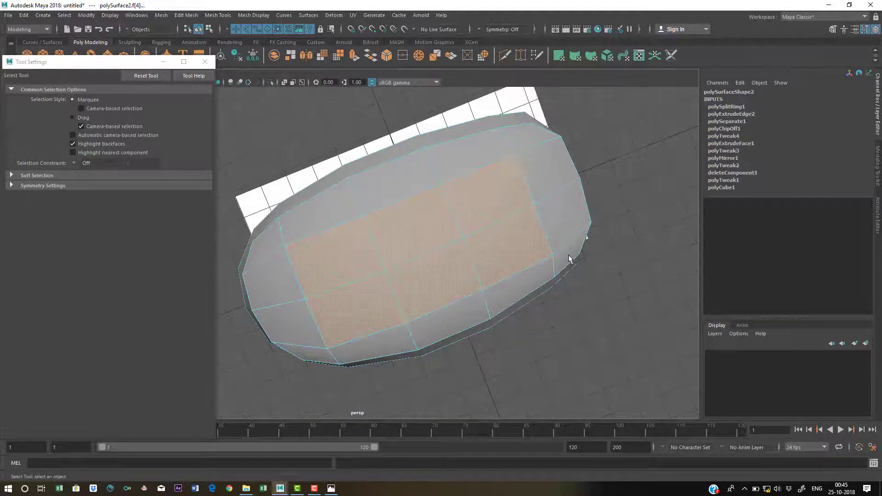
{"action": "left_click_drag", "start_coordinate": [570, 259], "coordinate": [432, 232], "text": "alt"}
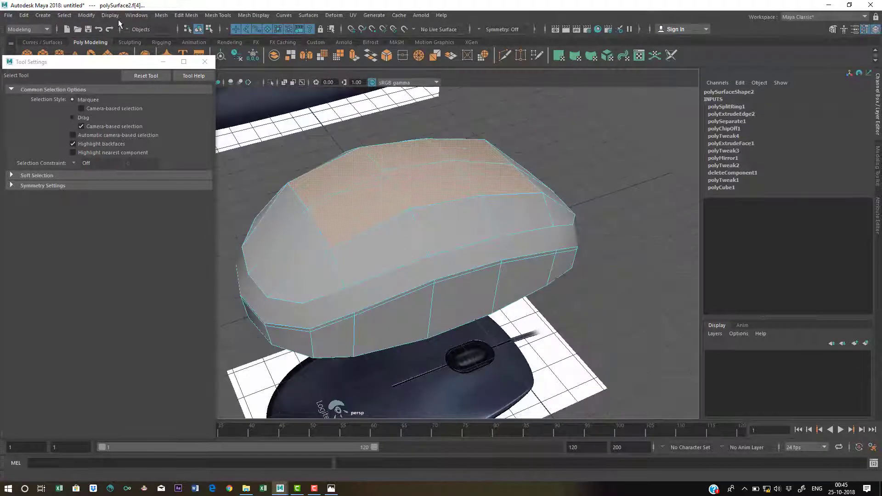
Step: Close the tool settings and grow the face selection to cover the whole top surface
{"action": "left_click", "coordinate": [205, 61]}
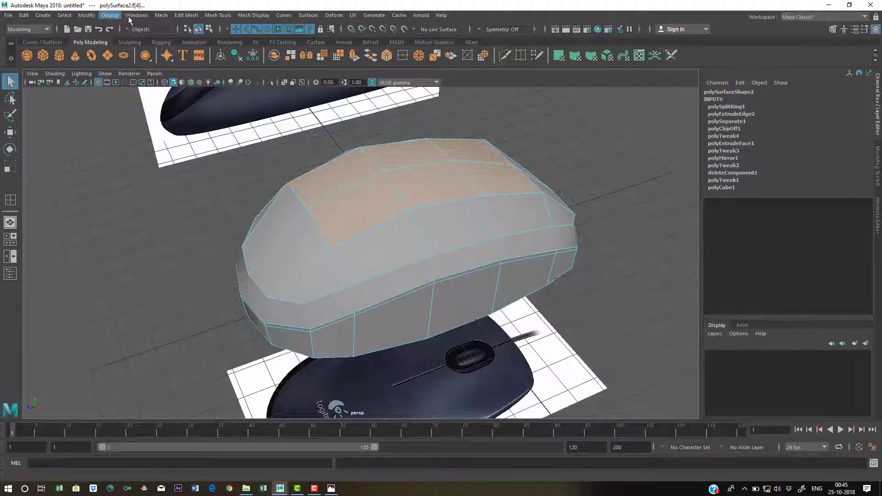
{"action": "left_click", "coordinate": [65, 15]}
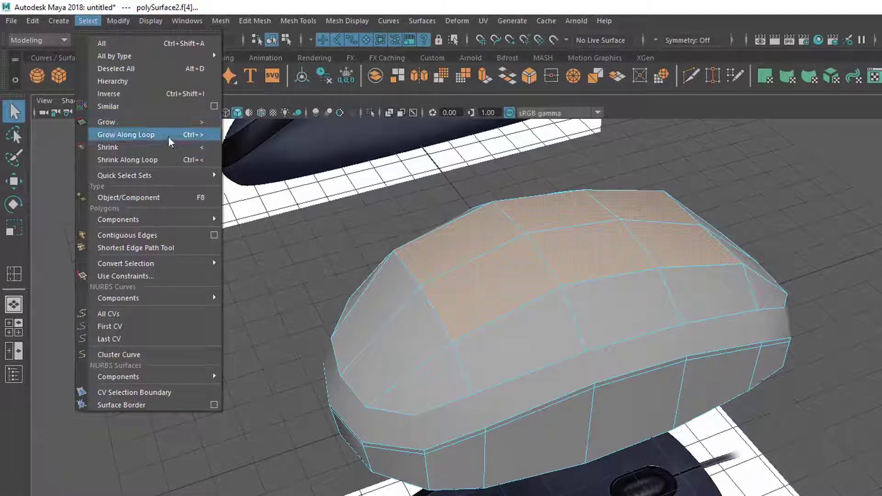
{"action": "left_click", "coordinate": [128, 123]}
Step: Extrude the selected top faces with an offset of 0.14
{"action": "left_click_drag", "start_coordinate": [487, 343], "coordinate": [543, 360], "text": "alt"}
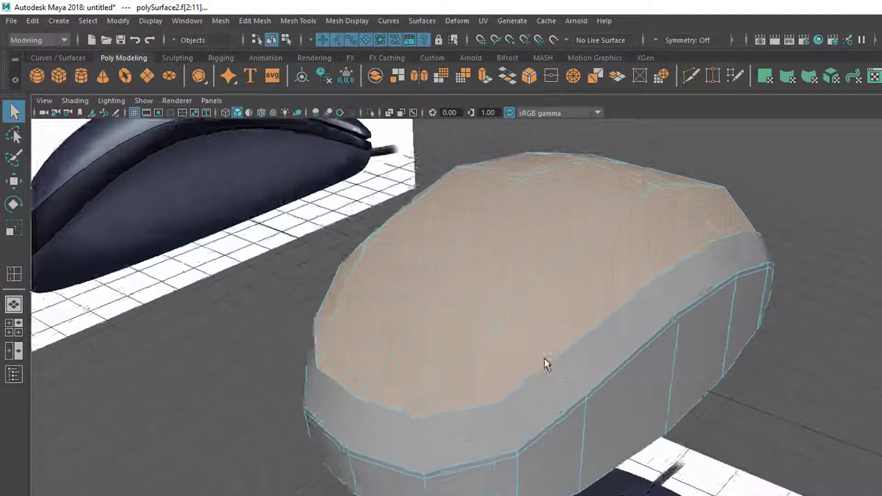
{"action": "middle_click_drag", "start_coordinate": [544, 360], "coordinate": [500, 360], "text": "alt"}
{"action": "left_click_drag", "start_coordinate": [499, 360], "coordinate": [553, 366], "text": "alt"}
{"action": "middle_click_drag", "start_coordinate": [554, 366], "coordinate": [502, 400], "text": "alt"}
{"action": "left_click_drag", "start_coordinate": [503, 400], "coordinate": [359, 398], "text": "alt"}
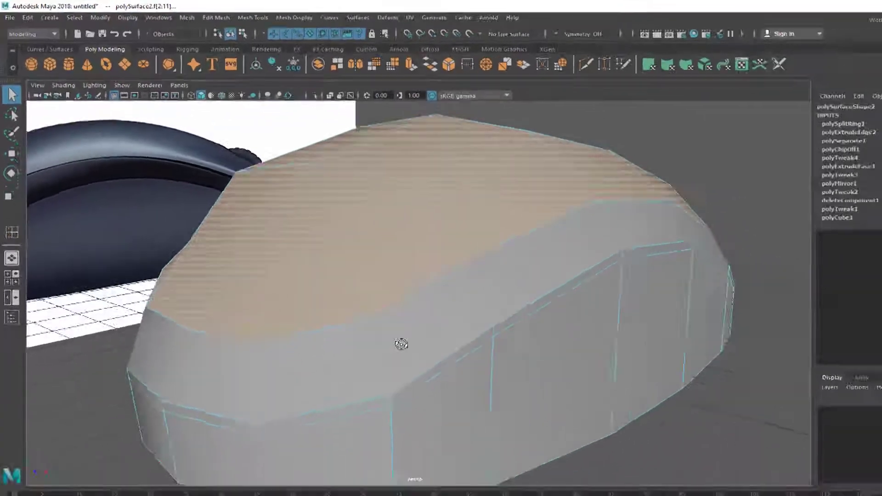
{"action": "middle_click_drag", "start_coordinate": [261, 290], "coordinate": [252, 290], "text": "alt"}
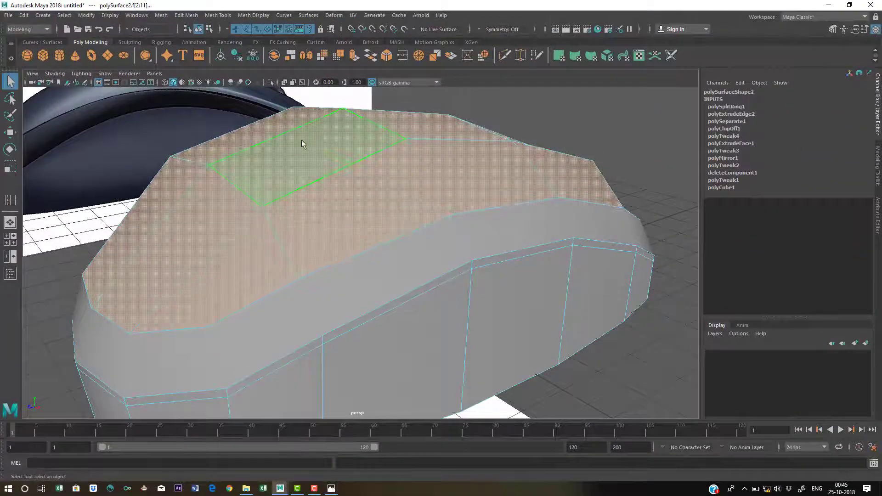
{"action": "left_click", "coordinate": [186, 15]}
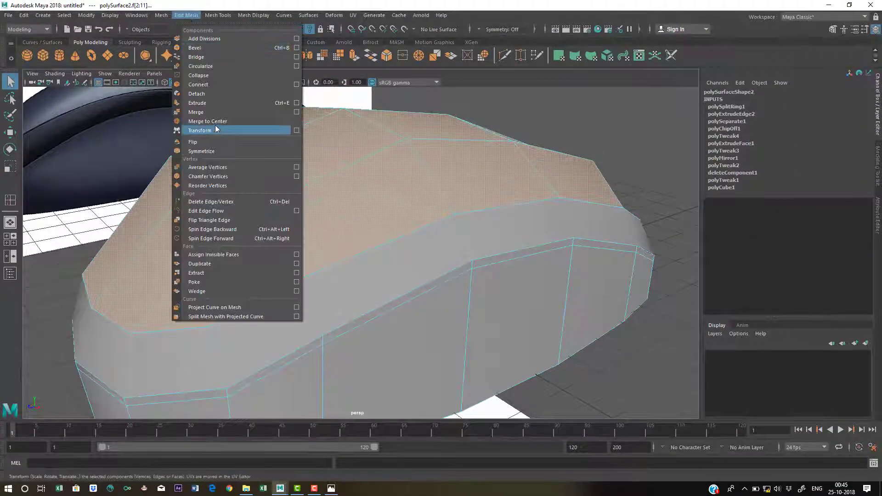
{"action": "left_click", "coordinate": [210, 109]}
{"action": "left_click_drag", "start_coordinate": [322, 235], "coordinate": [289, 332], "text": "alt"}
{"action": "left_click_drag", "start_coordinate": [373, 248], "coordinate": [243, 318], "text": "alt"}
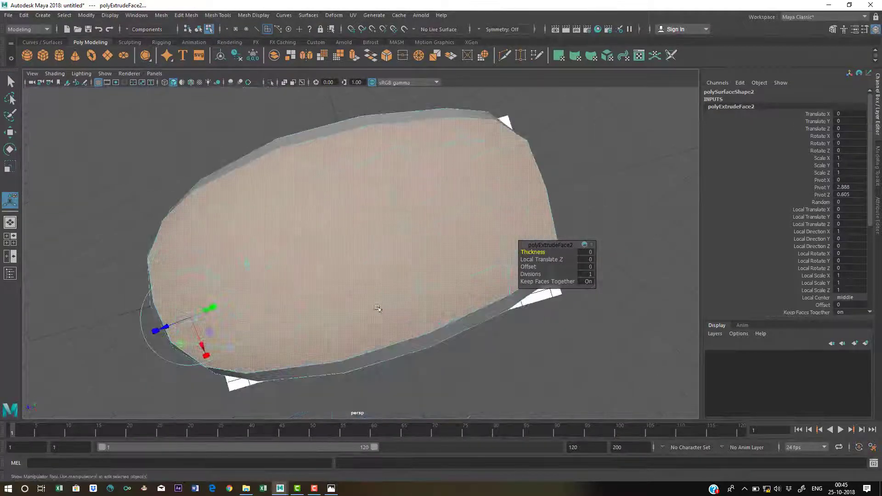
{"action": "left_click_drag", "start_coordinate": [333, 253], "coordinate": [299, 295], "text": "alt"}
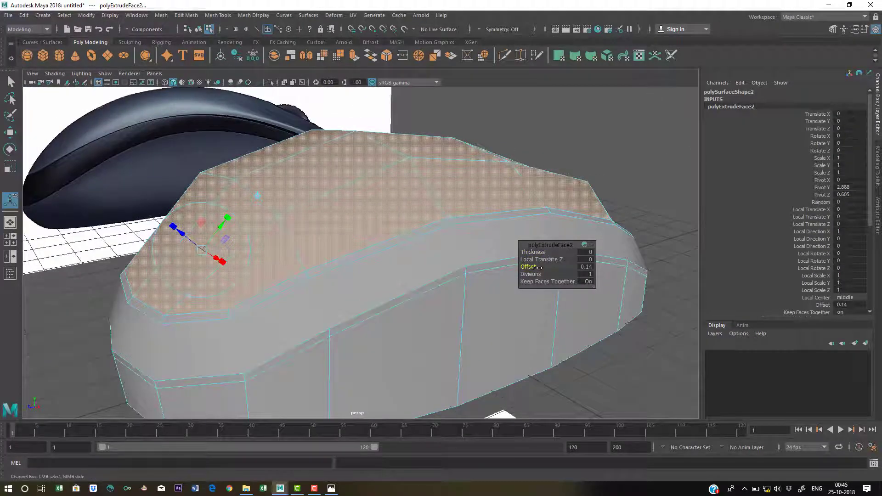
Step: Raise the extruded top faces outward by a local Z translation of about 0.022
{"action": "left_click_drag", "start_coordinate": [439, 289], "coordinate": [353, 274], "text": "alt"}
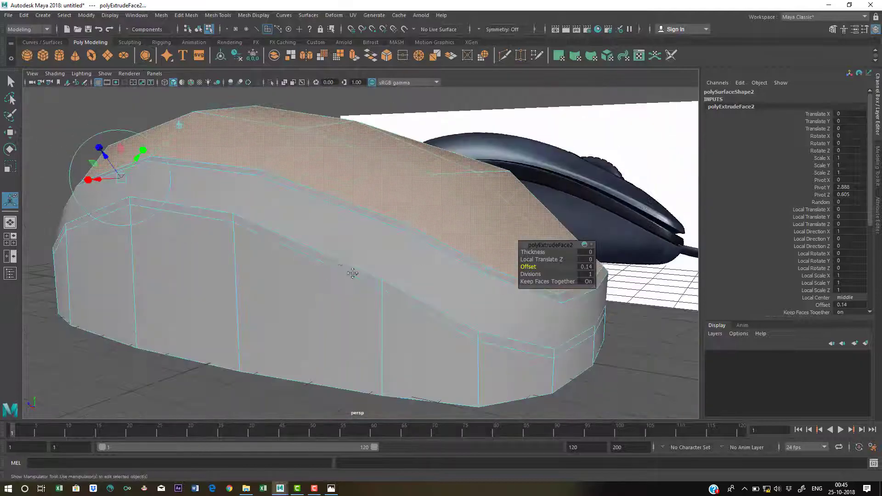
{"action": "right_click_drag", "start_coordinate": [230, 253], "coordinate": [265, 258], "text": "alt"}
{"action": "left_click_drag", "start_coordinate": [264, 257], "coordinate": [238, 216], "text": "alt"}
{"action": "right_click_drag", "start_coordinate": [238, 217], "coordinate": [248, 256], "text": "alt"}
{"action": "left_click_drag", "start_coordinate": [248, 255], "coordinate": [207, 254], "text": "alt"}
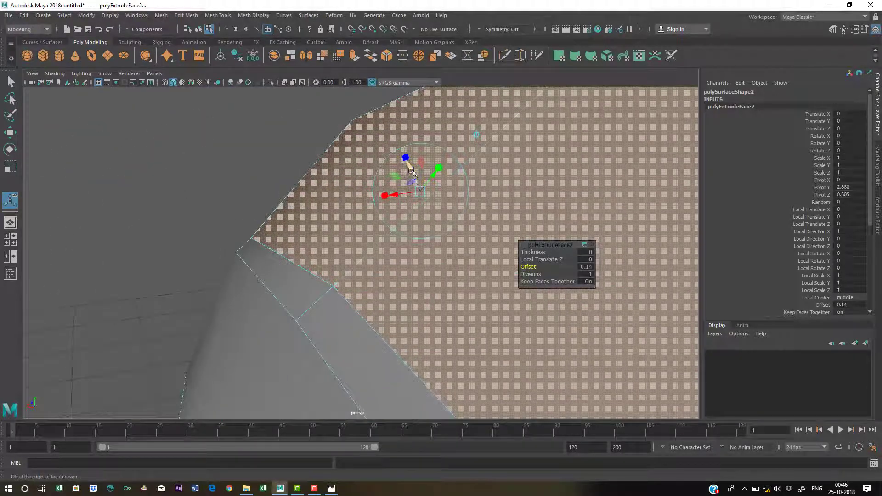
{"action": "left_click_drag", "start_coordinate": [410, 171], "coordinate": [285, 228]}
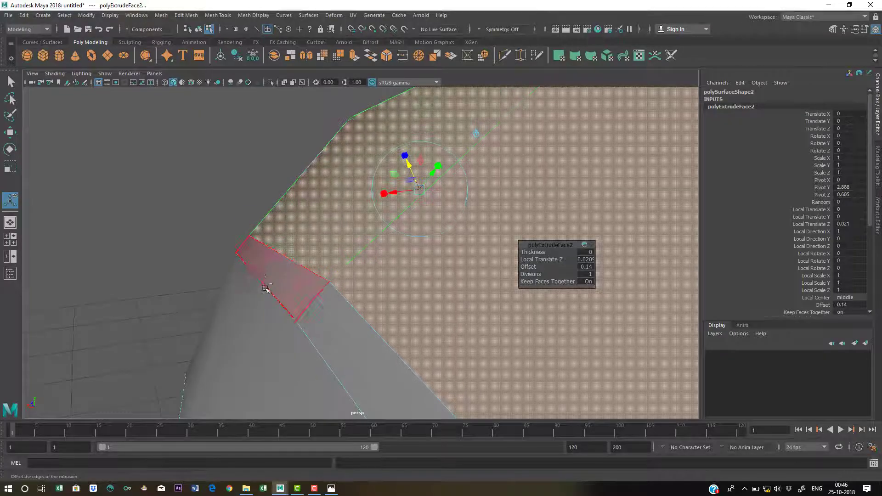
{"action": "key", "text": "ctrl+z"}
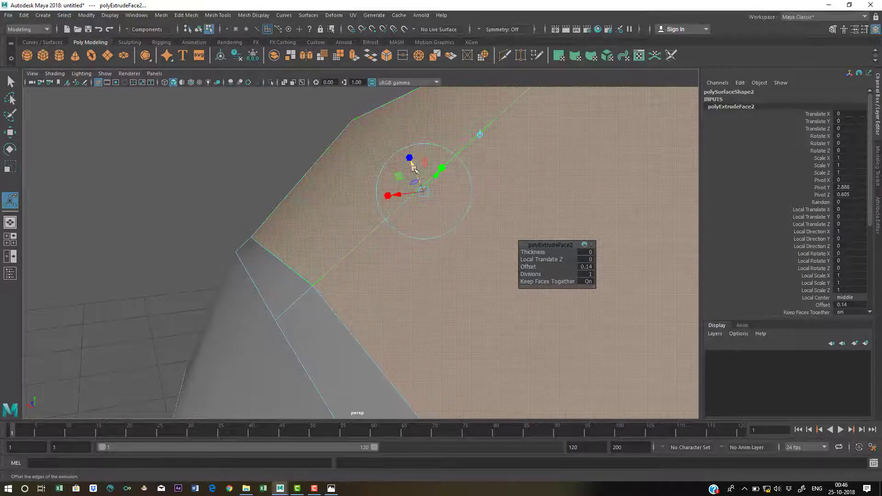
{"action": "left_click_drag", "start_coordinate": [413, 171], "coordinate": [478, 231]}
{"action": "left_click_drag", "start_coordinate": [182, 255], "coordinate": [214, 255], "text": "alt"}
Step: Return to object mode and turn on smooth preview for the main body and the side band
{"action": "key", "text": "q"}
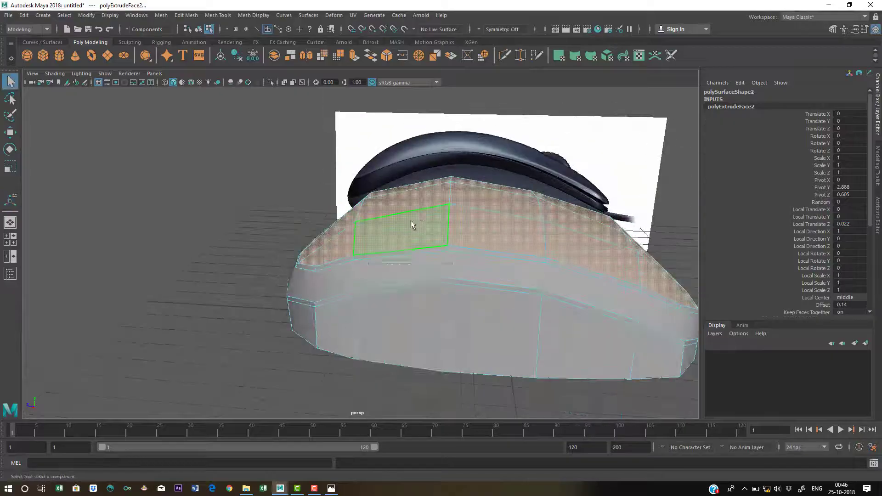
{"action": "right_click_drag", "start_coordinate": [411, 219], "coordinate": [446, 195]}
{"action": "middle_click_drag", "start_coordinate": [456, 236], "coordinate": [257, 254], "text": "alt"}
{"action": "left_click_drag", "start_coordinate": [258, 254], "coordinate": [305, 256], "text": "alt"}
{"action": "middle_click_drag", "start_coordinate": [306, 256], "coordinate": [385, 279], "text": "alt"}
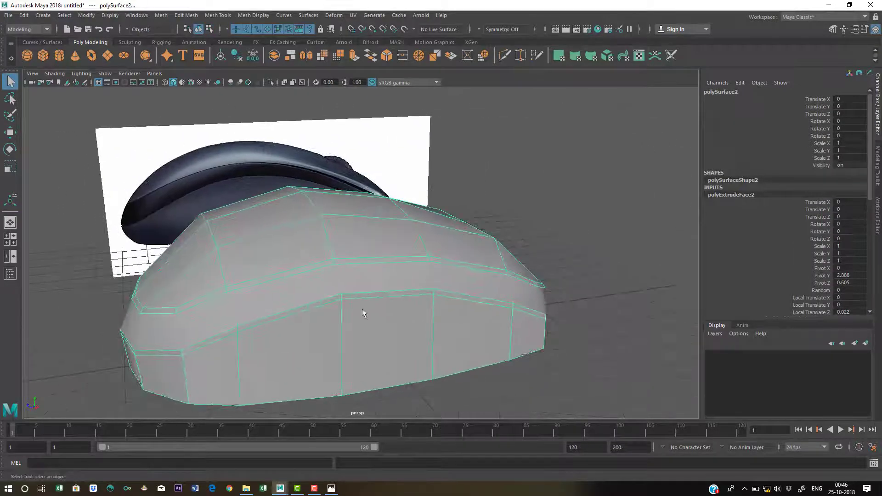
{"action": "key", "text": "3"}
{"action": "left_click", "coordinate": [362, 295]}
{"action": "key", "text": "3"}
{"action": "left_click", "coordinate": [558, 316]}
Step: Examine the smoothed seams between the side band and the main body up close
{"action": "left_click_drag", "start_coordinate": [437, 285], "coordinate": [414, 287], "text": "alt"}
{"action": "right_click_drag", "start_coordinate": [413, 288], "coordinate": [484, 329], "text": "alt"}
{"action": "left_click_drag", "start_coordinate": [485, 329], "coordinate": [524, 317], "text": "alt"}
{"action": "middle_click_drag", "start_coordinate": [523, 317], "coordinate": [467, 270], "text": "alt"}
{"action": "right_click_drag", "start_coordinate": [467, 270], "coordinate": [489, 286], "text": "alt"}
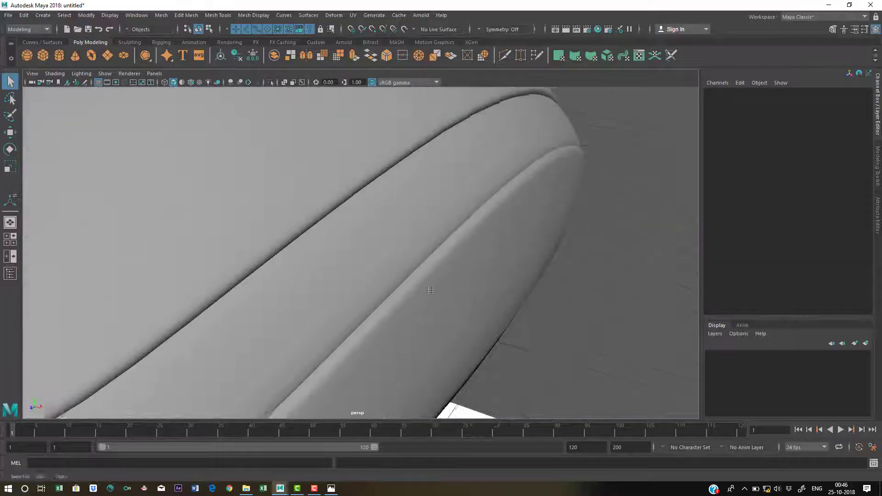
{"action": "left_click_drag", "start_coordinate": [450, 292], "coordinate": [461, 236], "text": "alt"}
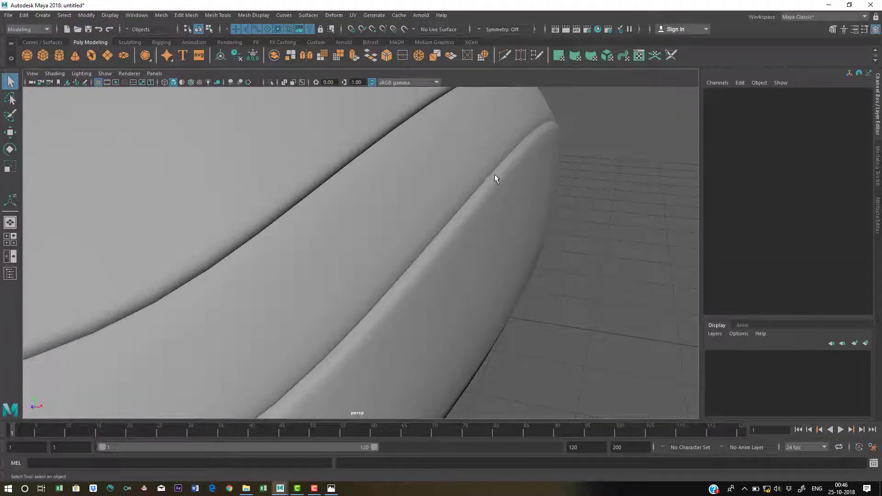
{"action": "left_click_drag", "start_coordinate": [482, 175], "coordinate": [487, 230], "text": "alt"}
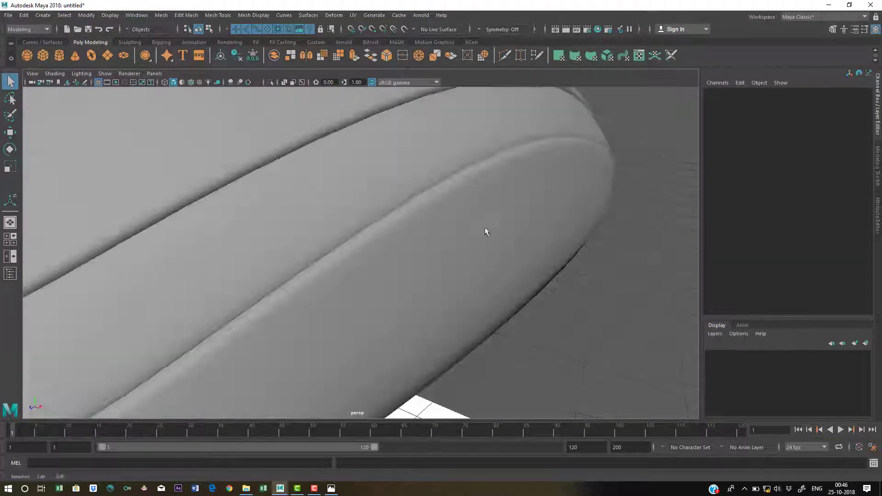
Step: Turn off smooth preview on the side band and insert edge loops near its upper and lower borders
{"action": "left_click", "coordinate": [390, 156]}
{"action": "key", "text": "1"}
{"action": "left_click_drag", "start_coordinate": [417, 179], "coordinate": [443, 169], "text": "alt"}
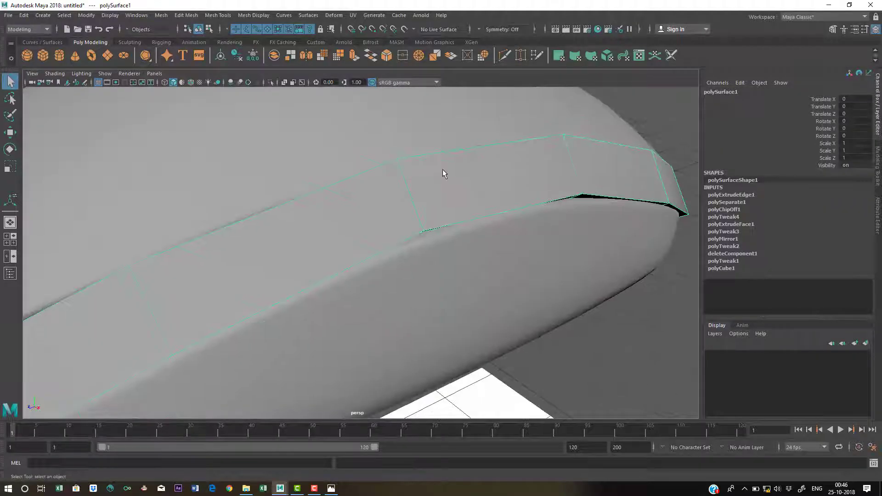
{"action": "mouse_move", "coordinate": [443, 169]}
{"action": "right_mouse_down", "text": "shift"}
{"action": "mouse_move", "coordinate": [399, 186]}
{"action": "mouse_move", "coordinate": [450, 174]}
{"action": "right_mouse_up", "text": "shift"}
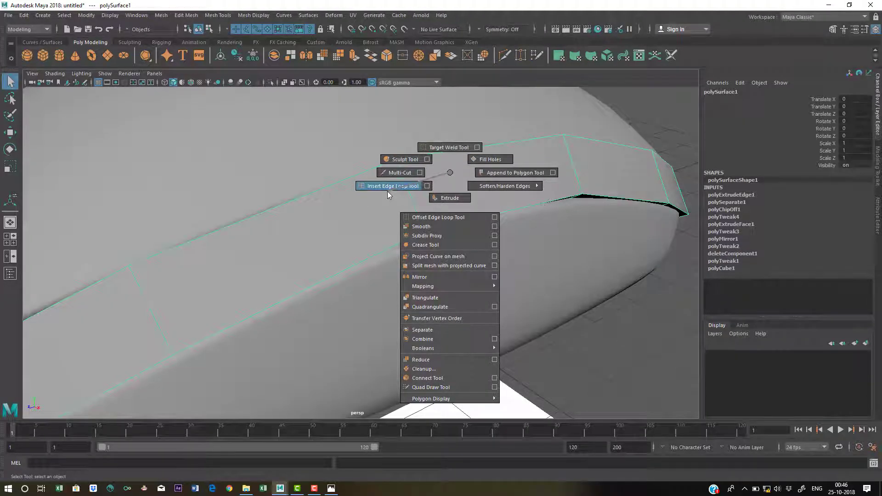
{"action": "right_click_drag", "start_coordinate": [388, 191], "coordinate": [387, 191], "text": "shift"}
{"action": "left_click", "coordinate": [404, 179]}
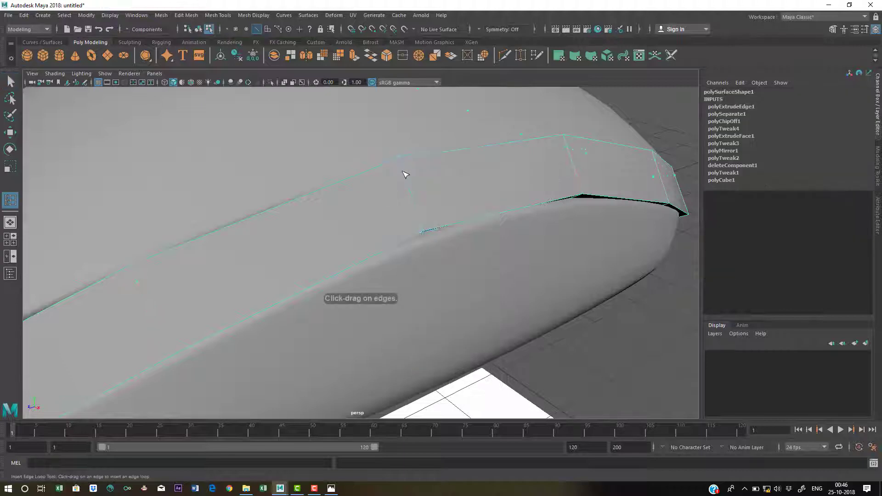
{"action": "left_click", "coordinate": [418, 219]}
Step: Return the side band to object mode, turn on its smooth preview and deselect it
{"action": "key", "text": "q"}
{"action": "right_click_drag", "start_coordinate": [416, 200], "coordinate": [481, 149]}
{"action": "key", "text": "3"}
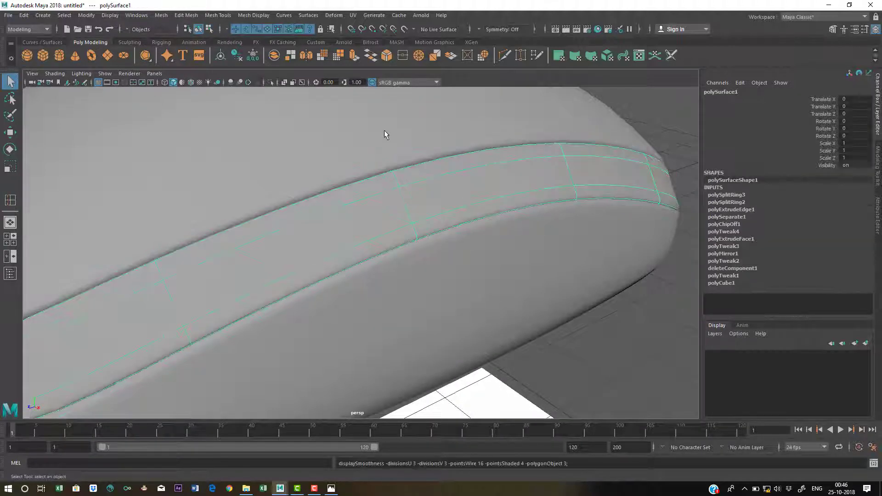
{"action": "scroll", "coordinate": [496, 331], "scroll_direction": "down", "scroll_amount": 7}
{"action": "left_click", "coordinate": [497, 330]}
Step: Turn off smooth preview on the main body, viewed from its underside
{"action": "left_click_drag", "start_coordinate": [380, 244], "coordinate": [329, 234], "text": "alt"}
{"action": "left_click_drag", "start_coordinate": [521, 252], "coordinate": [479, 250], "text": "alt"}
{"action": "right_click_drag", "start_coordinate": [478, 249], "coordinate": [417, 244], "text": "alt"}
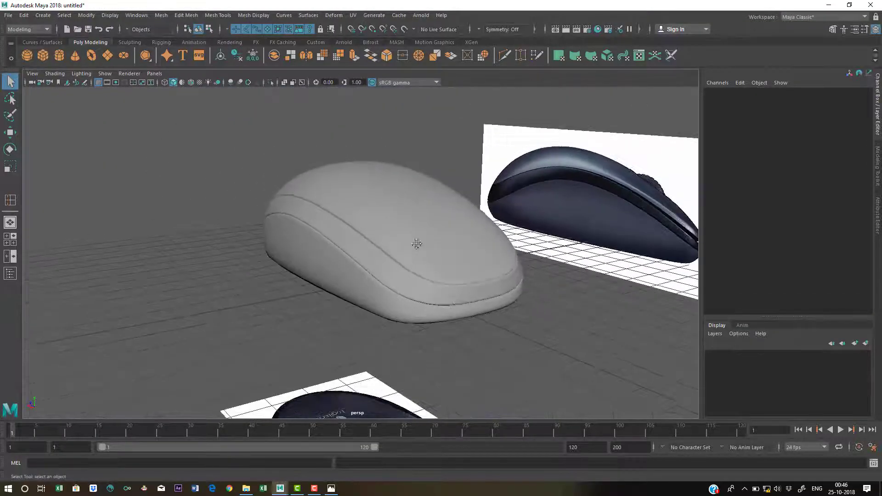
{"action": "left_click_drag", "start_coordinate": [416, 244], "coordinate": [447, 254], "text": "alt"}
{"action": "left_click_drag", "start_coordinate": [224, 305], "coordinate": [233, 297], "text": "alt"}
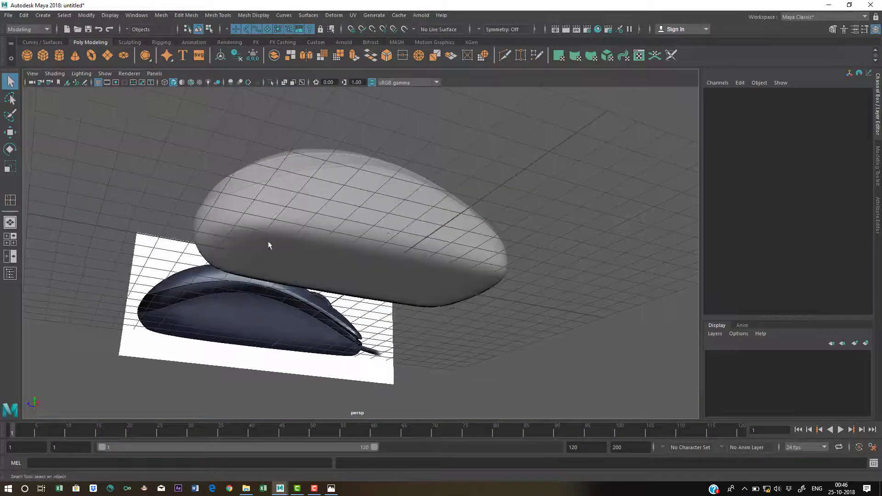
{"action": "left_click", "coordinate": [363, 233]}
{"action": "key", "text": "1"}
{"action": "left_click_drag", "start_coordinate": [325, 250], "coordinate": [322, 216], "text": "alt"}
Step: Extrude all of the main body's underside faces inward with an offset of 0.14
{"action": "right_click_drag", "start_coordinate": [404, 225], "coordinate": [406, 258]}
{"action": "left_click_drag", "start_coordinate": [406, 258], "coordinate": [344, 219], "text": "alt"}
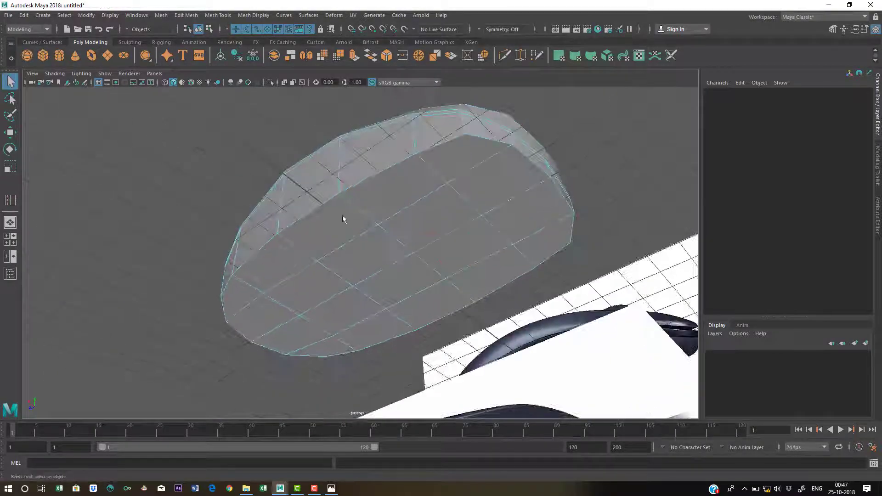
{"action": "mouse_move", "coordinate": [441, 280]}
{"action": "left_mouse_down", "text": "alt"}
{"action": "mouse_move", "coordinate": [467, 303]}
{"action": "mouse_move", "coordinate": [463, 275]}
{"action": "mouse_move", "coordinate": [437, 280]}
{"action": "left_mouse_up", "text": "alt"}
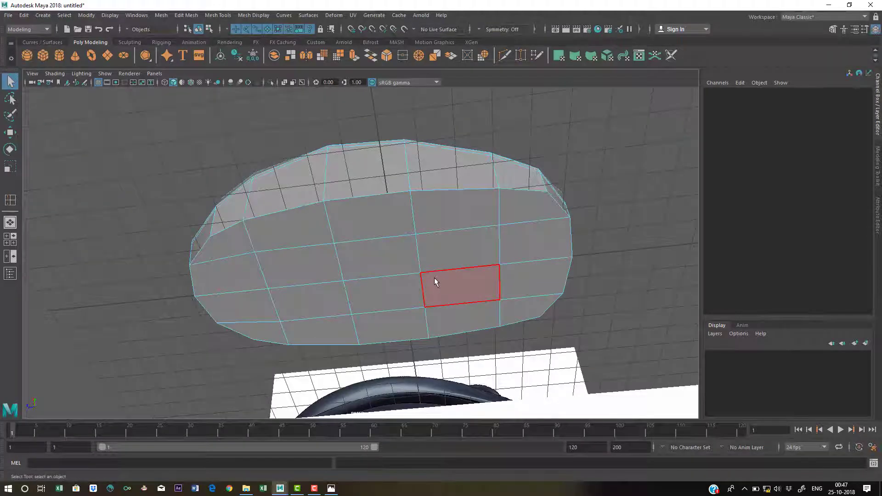
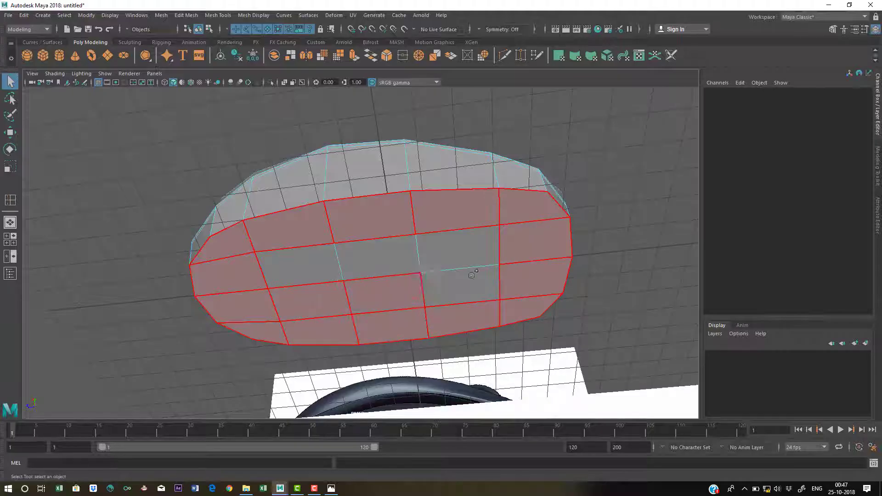
{"action": "left_click_drag", "start_coordinate": [308, 265], "coordinate": [279, 272]}
{"action": "mouse_move", "coordinate": [453, 271]}
{"action": "left_mouse_down", "text": "alt"}
{"action": "mouse_move", "coordinate": [445, 231]}
{"action": "mouse_move", "coordinate": [266, 263]}
{"action": "mouse_move", "coordinate": [384, 277]}
{"action": "mouse_move", "coordinate": [441, 238]}
{"action": "mouse_move", "coordinate": [421, 247]}
{"action": "mouse_move", "coordinate": [404, 231]}
{"action": "left_mouse_up", "text": "alt"}
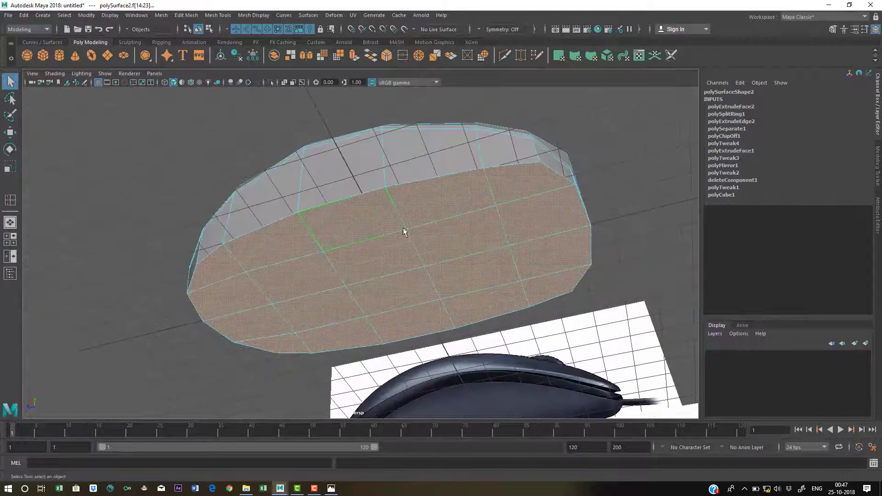
{"action": "right_click", "coordinate": [399, 203], "text": "shift"}
{"action": "left_click", "coordinate": [386, 229]}
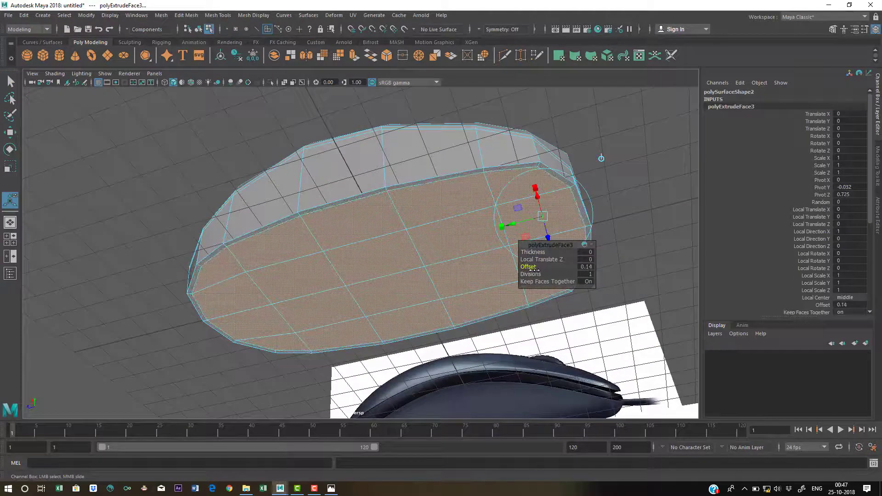
{"action": "right_click_drag", "start_coordinate": [307, 201], "coordinate": [296, 254], "text": "alt"}
{"action": "middle_click_drag", "start_coordinate": [295, 254], "coordinate": [239, 255], "text": "alt"}
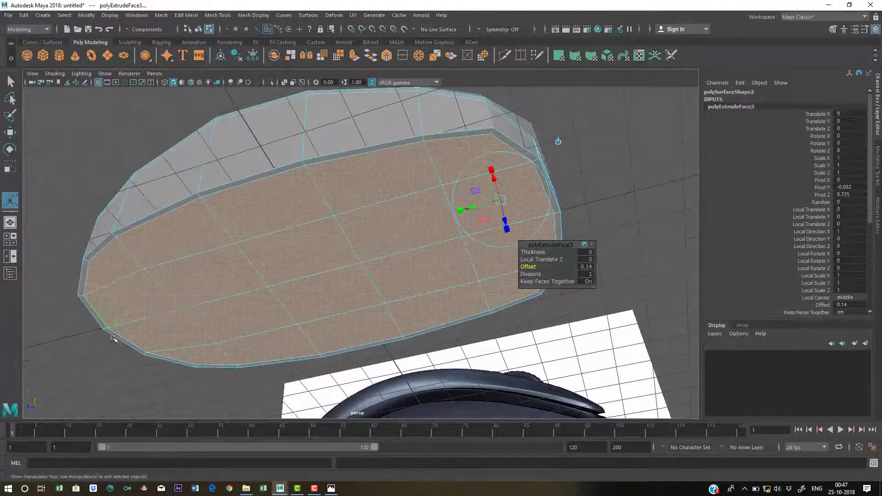
{"action": "left_click_drag", "start_coordinate": [223, 242], "coordinate": [251, 244], "text": "alt"}
Step: Insert an edge loop on the main body's lower side wall close to the underside border and return to object mode
{"action": "right_click_drag", "start_coordinate": [286, 163], "coordinate": [325, 148]}
{"action": "right_click", "coordinate": [347, 164], "text": "shift"}
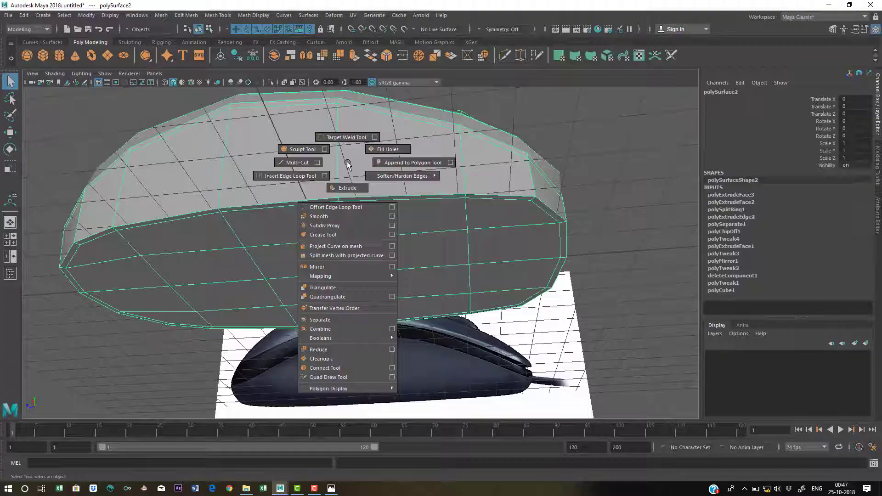
{"action": "left_click", "coordinate": [275, 181]}
{"action": "scroll", "coordinate": [351, 191], "scroll_direction": "up", "scroll_amount": 5}
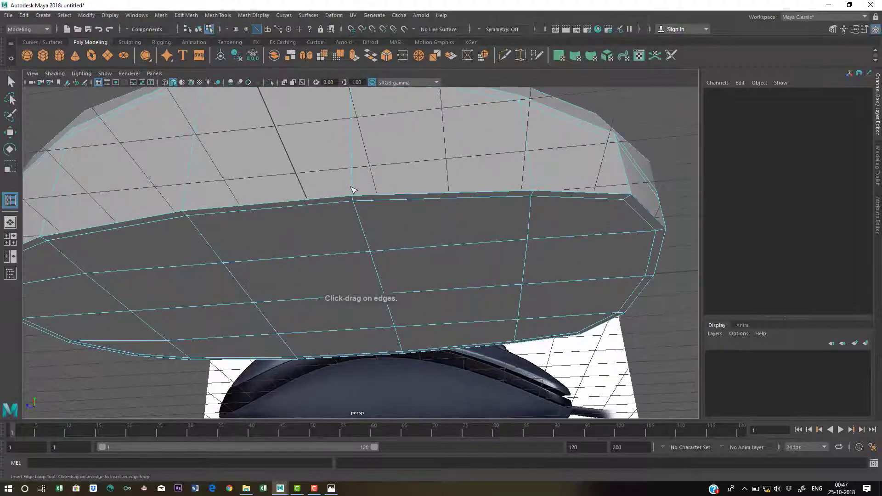
{"action": "left_click", "coordinate": [353, 190]}
{"action": "scroll", "coordinate": [424, 220], "scroll_direction": "down", "scroll_amount": 3}
{"action": "left_click_drag", "start_coordinate": [424, 221], "coordinate": [390, 233], "text": "alt"}
{"action": "key", "text": "q"}
{"action": "key", "text": "F8"}
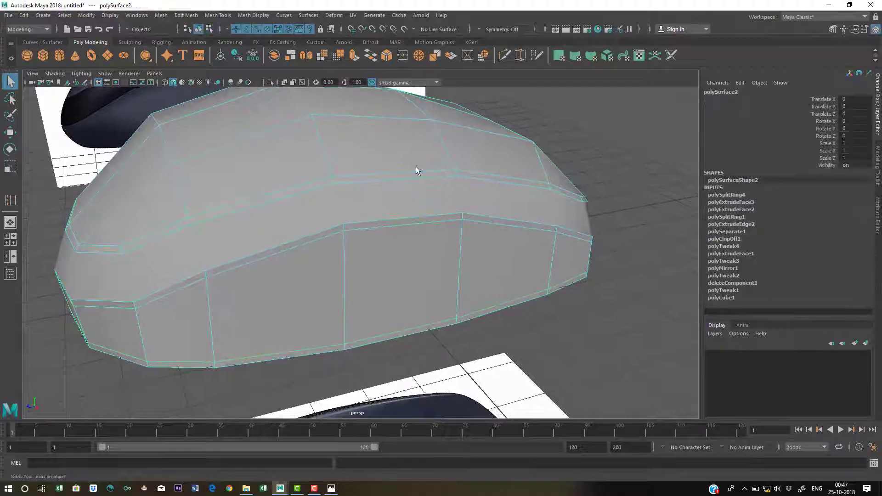
Step: Turn on smooth preview for the main body and the side band and inspect the mouse from several angles
{"action": "key", "text": "2"}
{"action": "key", "text": "3"}
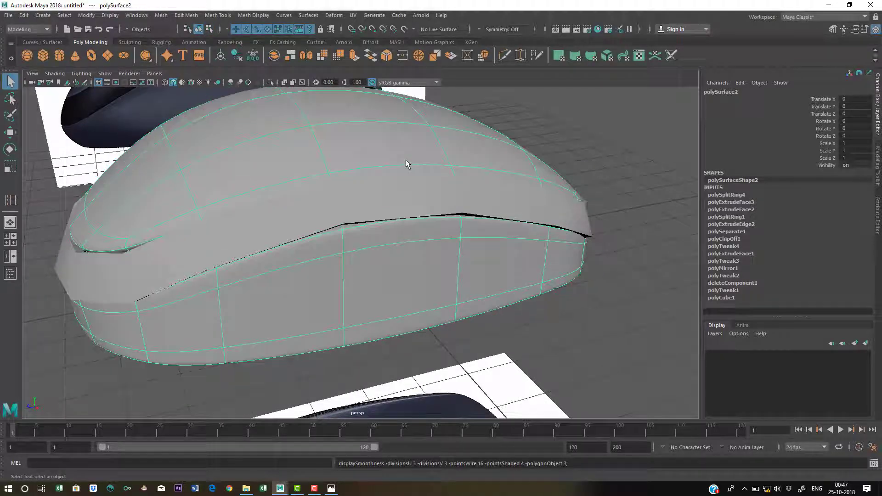
{"action": "left_click", "coordinate": [399, 217]}
{"action": "key", "text": "3"}
{"action": "left_click", "coordinate": [634, 193]}
{"action": "left_click_drag", "start_coordinate": [634, 193], "coordinate": [371, 276], "text": "alt"}
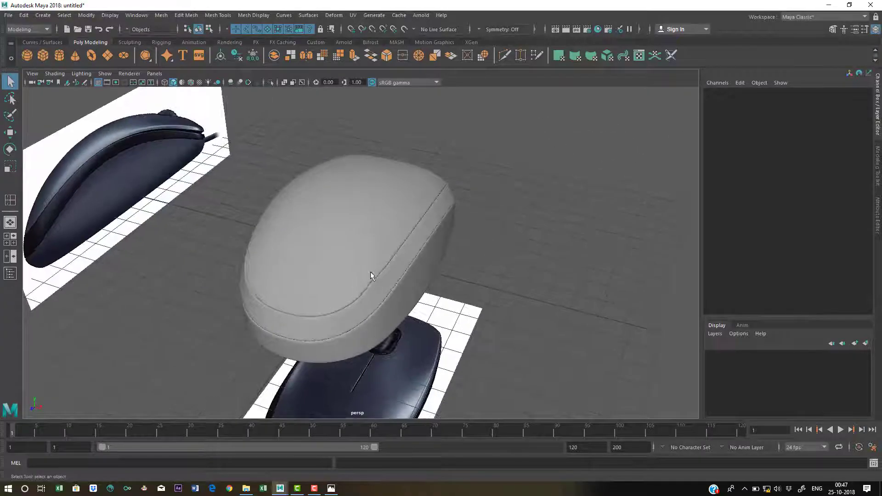
{"action": "left_click", "coordinate": [382, 278]}
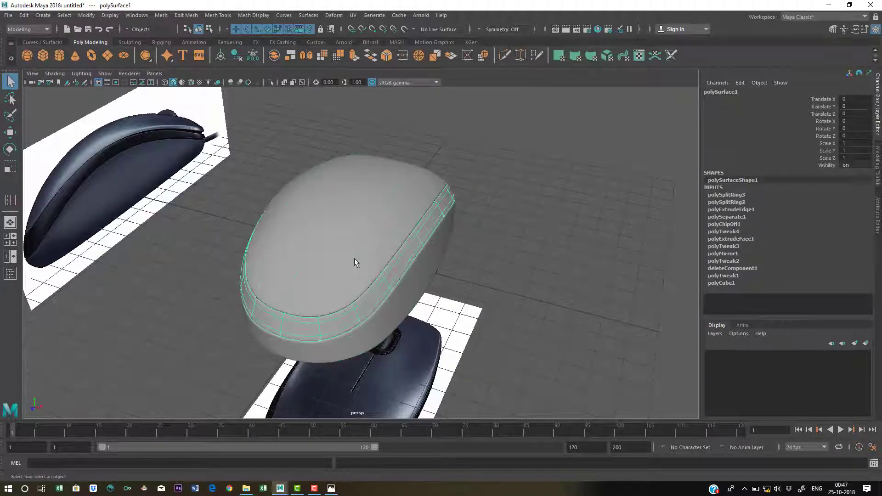
{"action": "left_click", "coordinate": [571, 256]}
{"action": "left_click_drag", "start_coordinate": [571, 256], "coordinate": [387, 248], "text": "alt"}
Step: Turn off smooth preview for both the main body and the side band
{"action": "left_click", "coordinate": [363, 289]}
{"action": "key", "text": "1"}
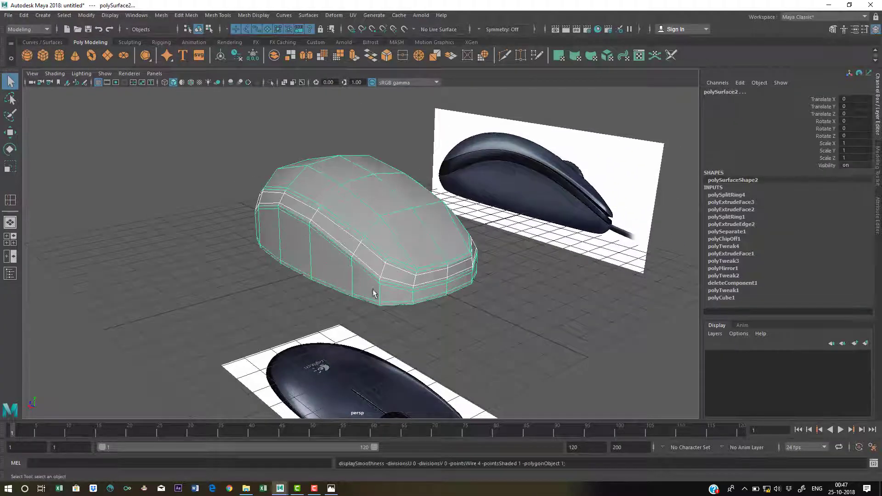
{"action": "left_click", "coordinate": [492, 291]}
{"action": "left_click_drag", "start_coordinate": [492, 291], "coordinate": [403, 244], "text": "alt"}
Step: Select the main body and compare it with the reference image in the top view
{"action": "left_click", "coordinate": [436, 287]}
{"action": "scroll", "coordinate": [437, 288], "scroll_direction": "up", "scroll_amount": 2}
{"action": "left_click_drag", "start_coordinate": [437, 289], "coordinate": [455, 250], "text": "alt"}
{"action": "key", "text": "space"}
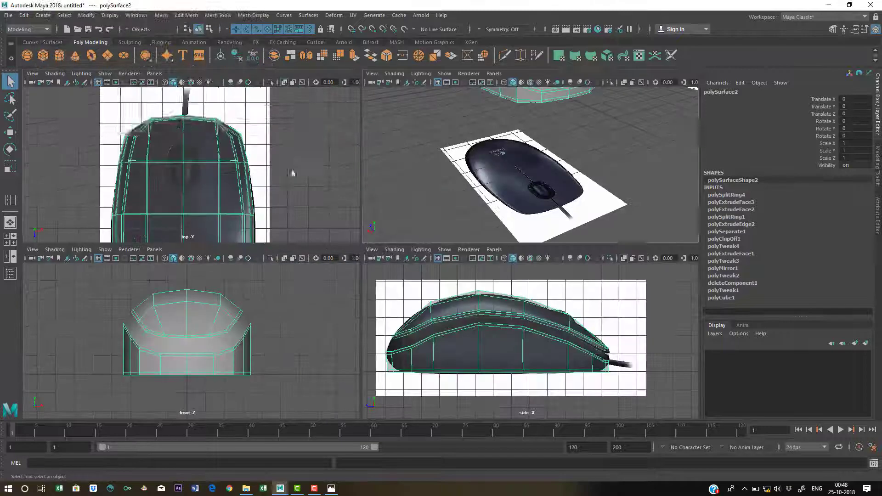
{"action": "key", "text": "space"}
{"action": "key", "text": "space"}
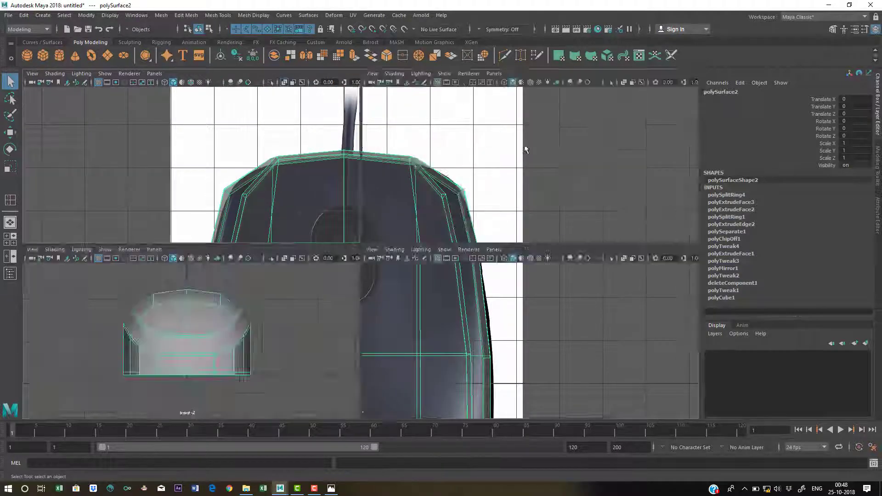
{"action": "key", "text": "space"}
{"action": "key", "text": "space"}
{"action": "key", "text": "space"}
{"action": "scroll", "coordinate": [393, 215], "scroll_direction": "up", "scroll_amount": 3}
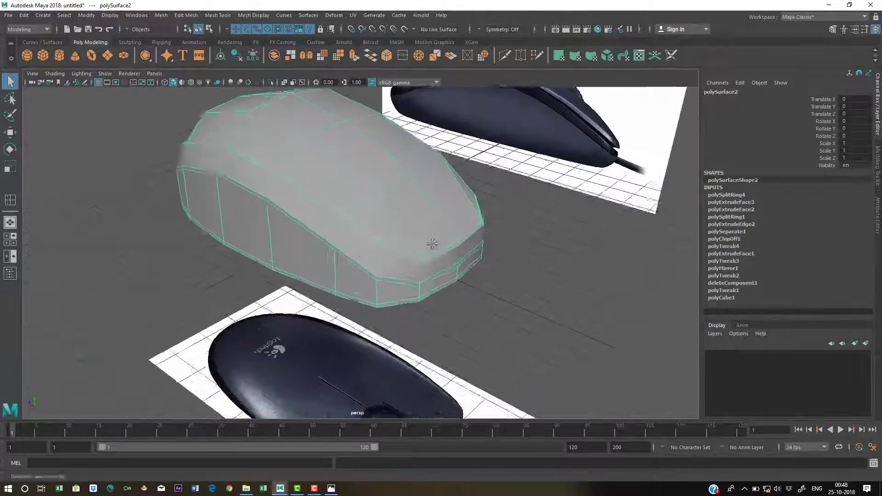
Step: Extrude the faces around the centre line at the front of the body's top with an offset of 1.17
{"action": "left_click_drag", "start_coordinate": [362, 209], "coordinate": [380, 207], "text": "alt"}
{"action": "right_click_drag", "start_coordinate": [380, 207], "coordinate": [368, 226]}
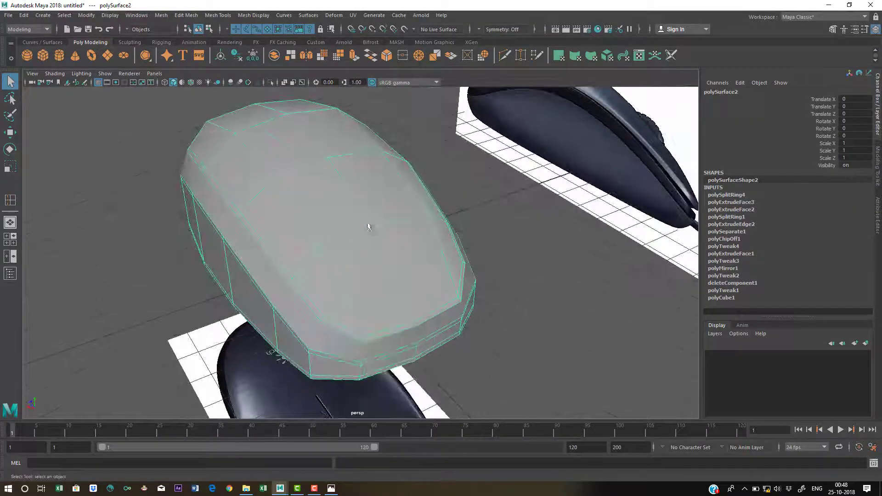
{"action": "left_click", "coordinate": [388, 203]}
{"action": "left_click", "coordinate": [385, 271], "text": "shift"}
{"action": "left_click_drag", "start_coordinate": [431, 315], "coordinate": [425, 263], "text": "alt"}
{"action": "right_click_drag", "start_coordinate": [386, 233], "coordinate": [405, 238], "text": "shift"}
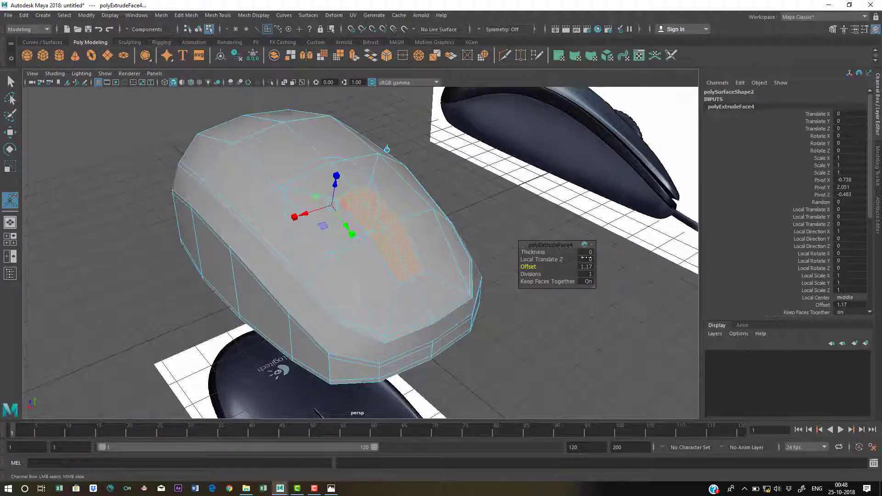
Step: Compare the inset top faces with the scroll wheel in the side-view reference and return to the perspective view
{"action": "left_click_drag", "start_coordinate": [516, 275], "coordinate": [534, 344], "text": "alt"}
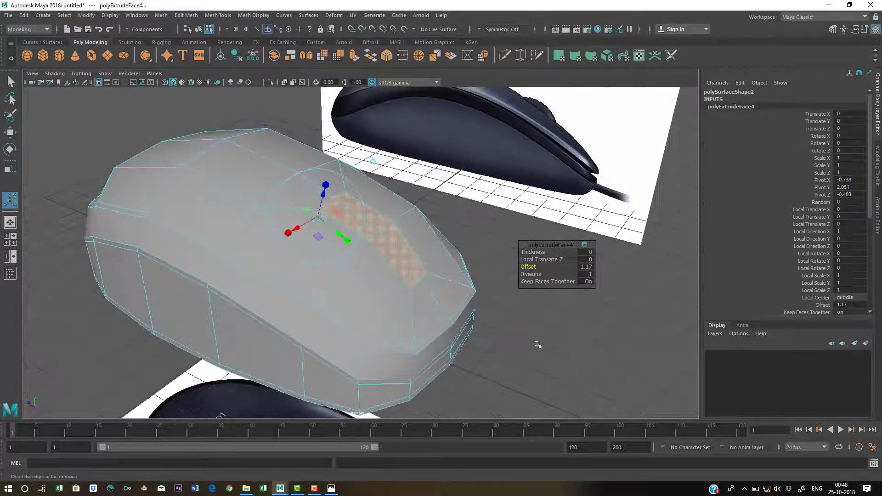
{"action": "key", "text": "space"}
{"action": "key", "text": "space"}
{"action": "middle_click_drag", "start_coordinate": [541, 344], "coordinate": [523, 361], "text": "alt"}
{"action": "key", "text": "w"}
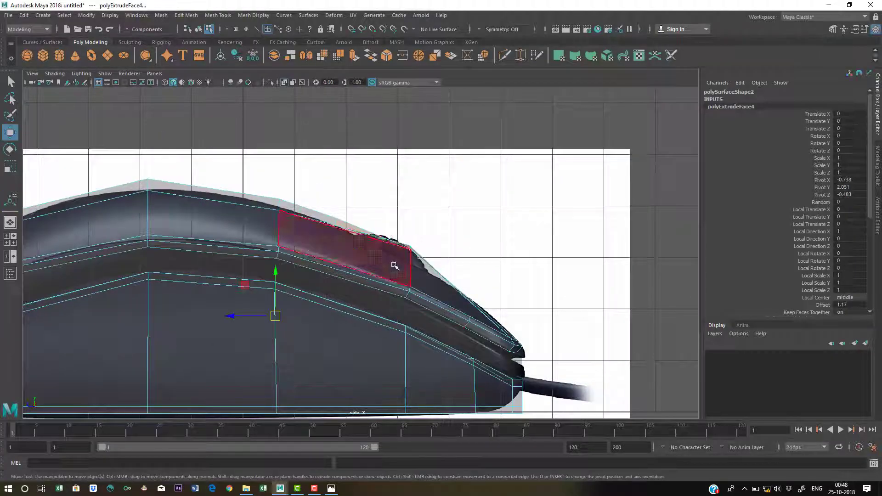
{"action": "key", "text": "space"}
{"action": "key", "text": "space"}
{"action": "left_click_drag", "start_coordinate": [449, 225], "coordinate": [421, 268], "text": "alt"}
{"action": "middle_click_drag", "start_coordinate": [409, 294], "coordinate": [446, 268], "text": "alt"}
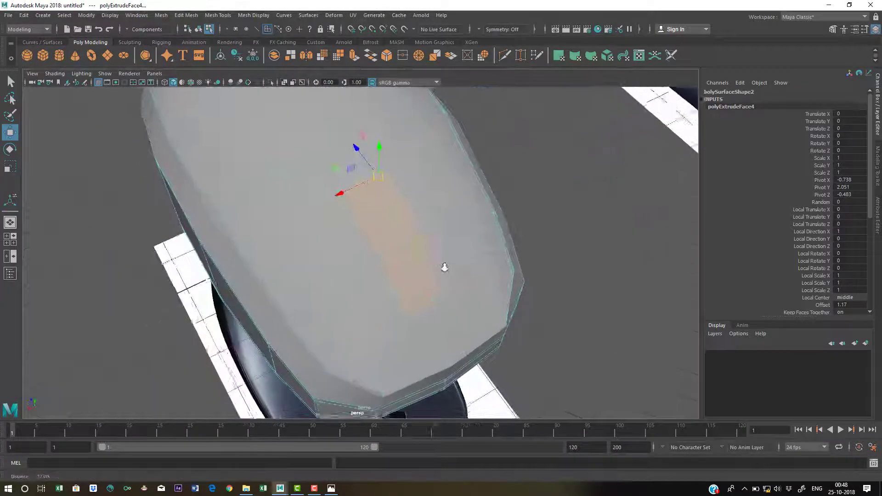
Step: Switch the main body to vertex editing and select the inset's rear corner vertex for moving
{"action": "key", "text": "q"}
{"action": "scroll", "coordinate": [395, 206], "scroll_direction": "up", "scroll_amount": 1}
{"action": "right_click_drag", "start_coordinate": [390, 188], "coordinate": [342, 189]}
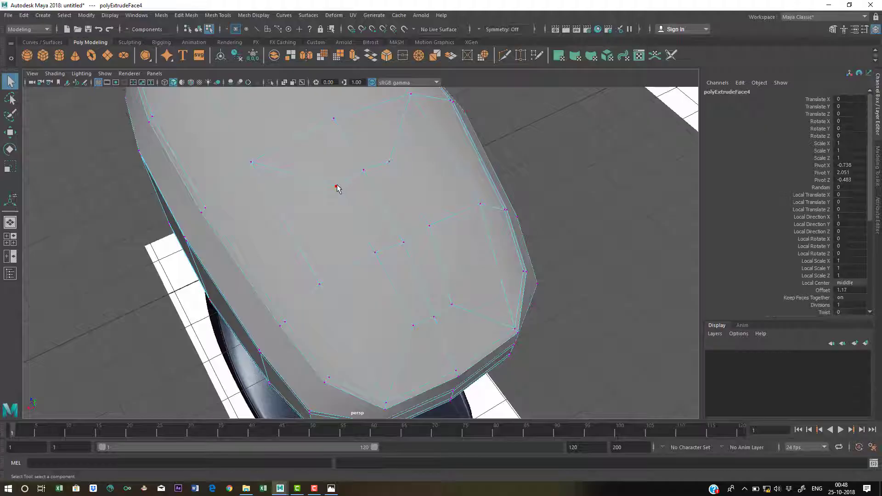
{"action": "left_click", "coordinate": [336, 188]}
{"action": "key", "text": "w"}
{"action": "left_click_drag", "start_coordinate": [380, 233], "coordinate": [404, 262], "text": "alt"}
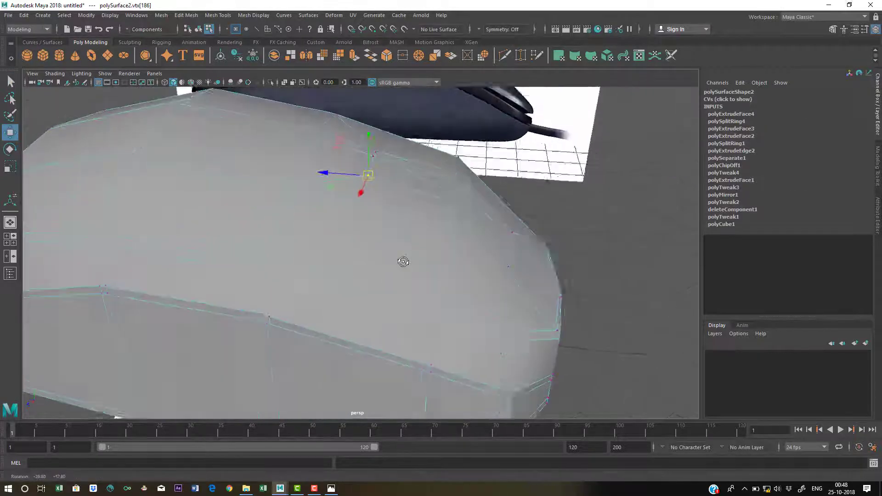
{"action": "middle_click_drag", "start_coordinate": [373, 235], "coordinate": [313, 288], "text": "alt"}
{"action": "left_click_drag", "start_coordinate": [379, 288], "coordinate": [351, 272], "text": "alt"}
{"action": "middle_click_drag", "start_coordinate": [296, 226], "coordinate": [393, 276], "text": "alt"}
{"action": "scroll", "coordinate": [393, 275], "scroll_direction": "up", "scroll_amount": 1}
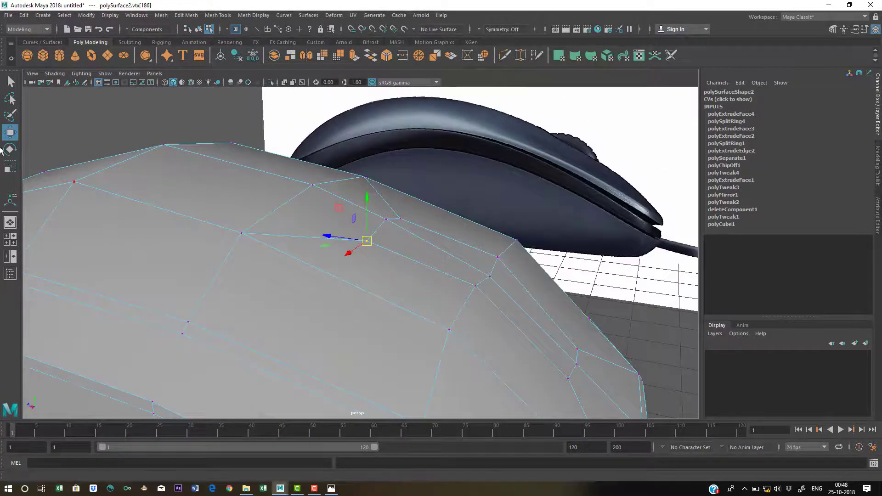
Step: Set the Move tool's axis orientation to Component after trying Normal
{"action": "double_click", "coordinate": [10, 133]}
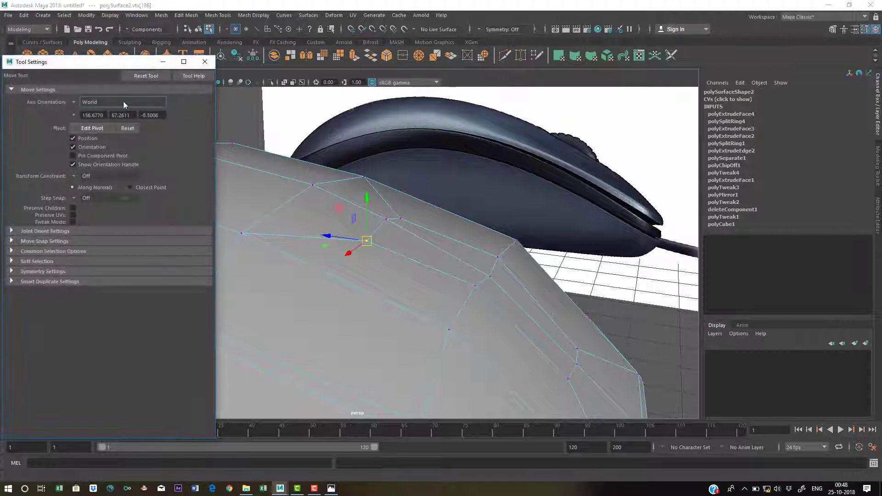
{"action": "left_click_drag", "start_coordinate": [92, 64], "coordinate": [106, 100]}
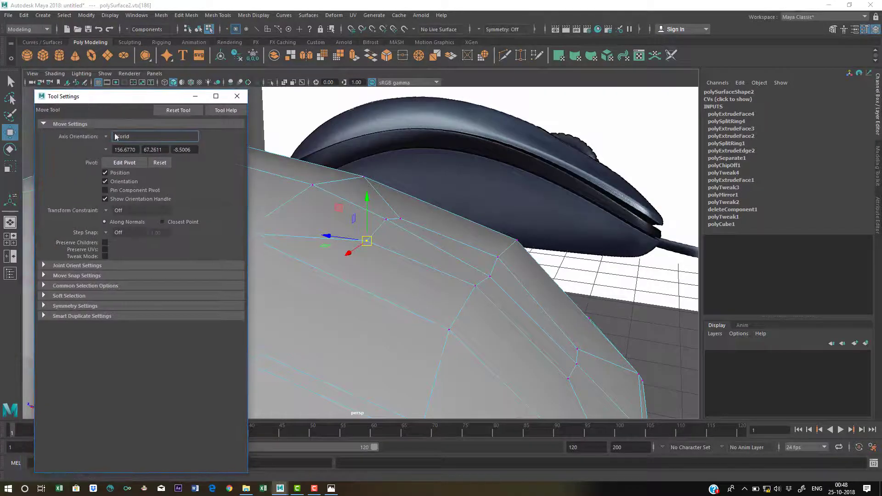
{"action": "left_click", "coordinate": [106, 137]}
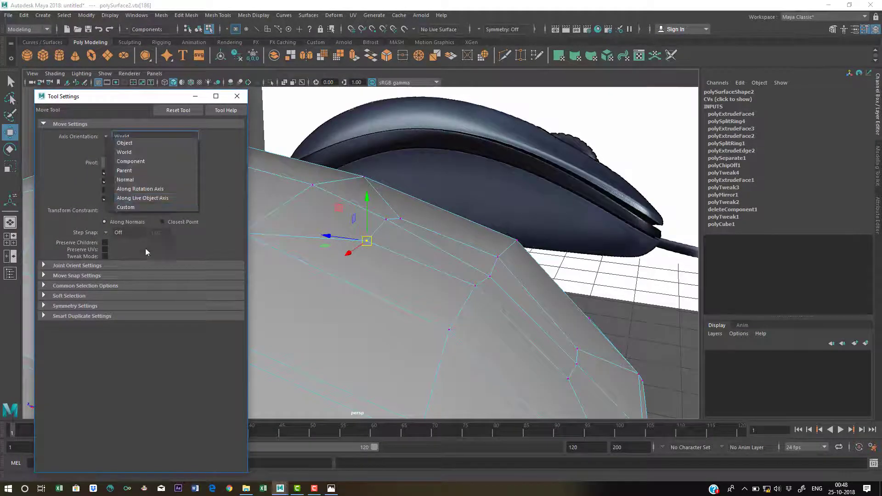
{"action": "left_click", "coordinate": [128, 182]}
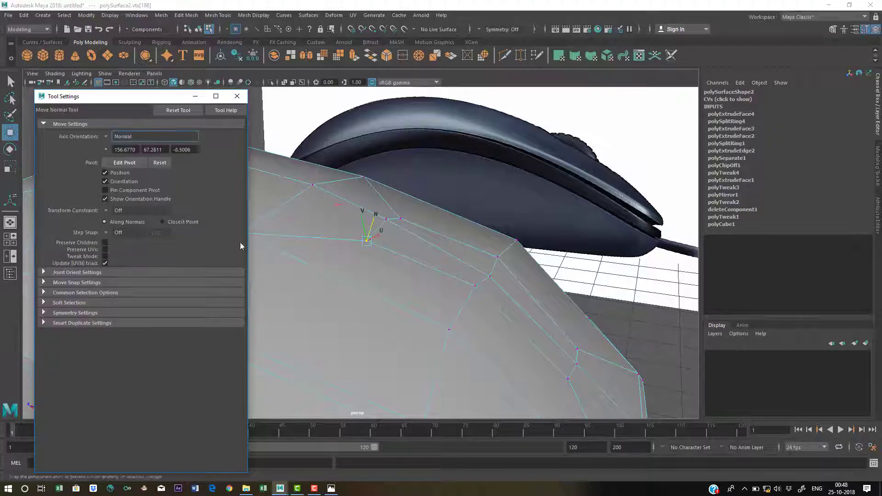
{"action": "left_click", "coordinate": [106, 136]}
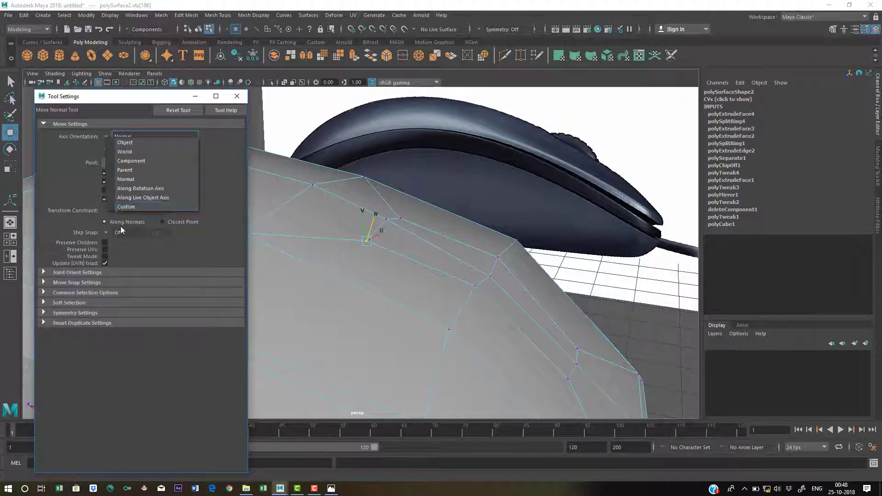
{"action": "left_click", "coordinate": [129, 161]}
Step: Move individual vertices of the centre inset to reshape its outline on top of the body
{"action": "left_click_drag", "start_coordinate": [390, 244], "coordinate": [437, 253], "text": "alt"}
{"action": "left_click_drag", "start_coordinate": [388, 219], "coordinate": [390, 226]}
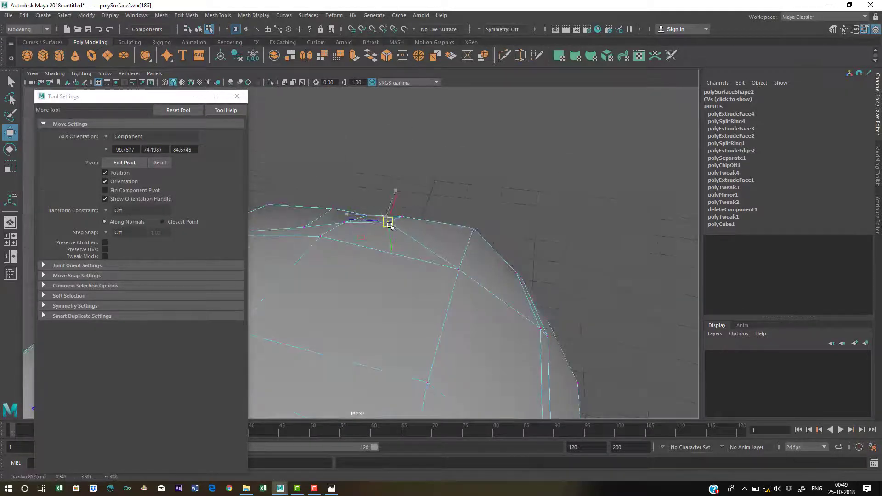
{"action": "left_click_drag", "start_coordinate": [516, 212], "coordinate": [385, 196], "text": "alt"}
{"action": "key", "text": "q"}
{"action": "left_click", "coordinate": [359, 301]}
{"action": "key", "text": "w"}
{"action": "key", "text": "q"}
{"action": "left_click", "coordinate": [389, 183]}
{"action": "key", "text": "w"}
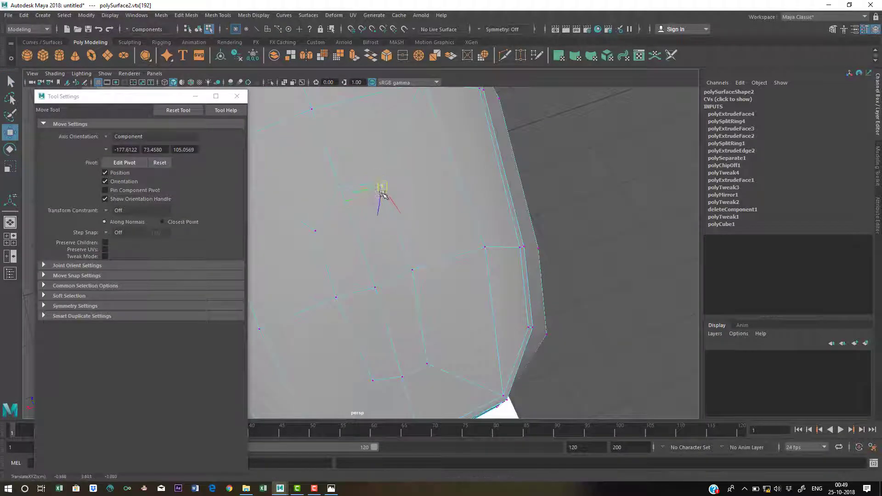
{"action": "left_click_drag", "start_coordinate": [437, 234], "coordinate": [427, 203], "text": "alt"}
Step: Switch the body to face selection with the centre inset faces selected, and compare them with the scroll wheel in the reference images
{"action": "key", "text": "q"}
{"action": "left_click_drag", "start_coordinate": [507, 276], "coordinate": [468, 311], "text": "alt"}
{"action": "right_click_drag", "start_coordinate": [382, 222], "coordinate": [384, 249]}
{"action": "left_click_drag", "start_coordinate": [421, 261], "coordinate": [343, 236], "text": "alt"}
{"action": "scroll", "coordinate": [344, 237], "scroll_direction": "up", "scroll_amount": 5}
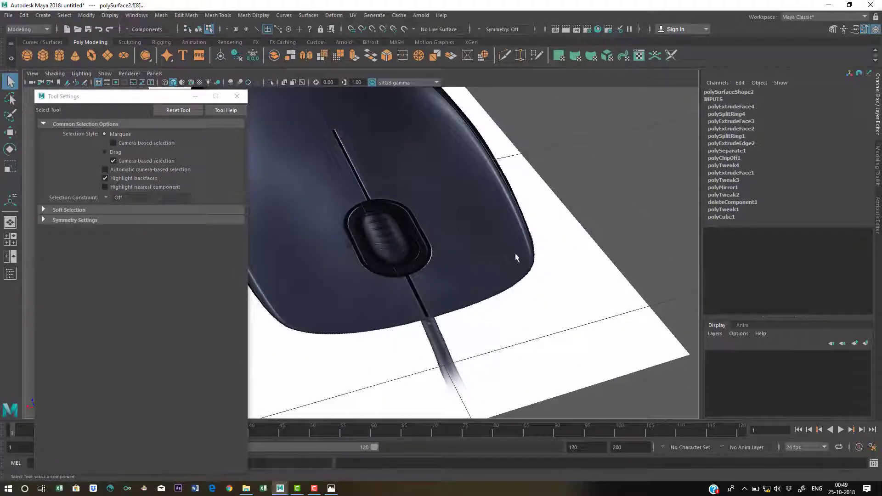
{"action": "right_click_drag", "start_coordinate": [541, 239], "coordinate": [227, 171], "text": "alt"}
{"action": "middle_click_drag", "start_coordinate": [464, 124], "coordinate": [481, 234], "text": "alt"}
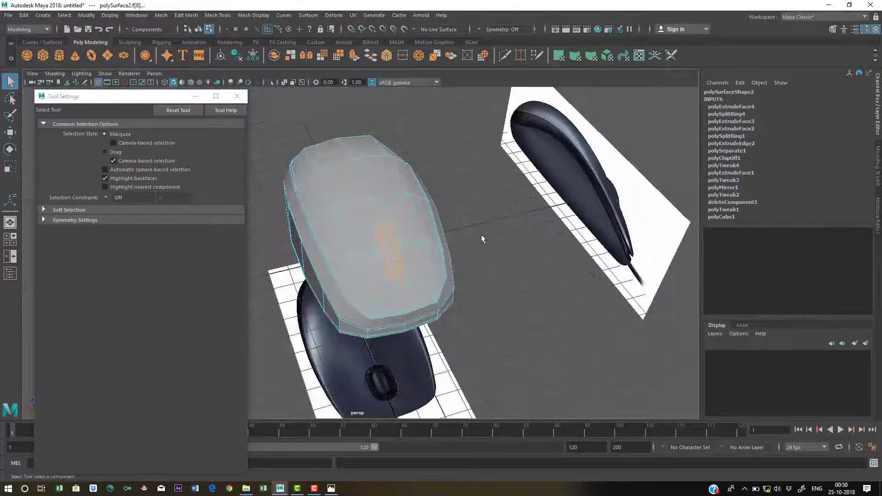
{"action": "mouse_move", "coordinate": [417, 236]}
{"action": "left_mouse_down", "text": "alt"}
{"action": "mouse_move", "coordinate": [428, 236]}
{"action": "mouse_move", "coordinate": [419, 230]}
{"action": "left_mouse_up", "text": "alt"}
{"action": "right_click_drag", "start_coordinate": [419, 230], "coordinate": [414, 242], "text": "alt"}
{"action": "scroll", "coordinate": [414, 242], "scroll_direction": "up", "scroll_amount": 3}
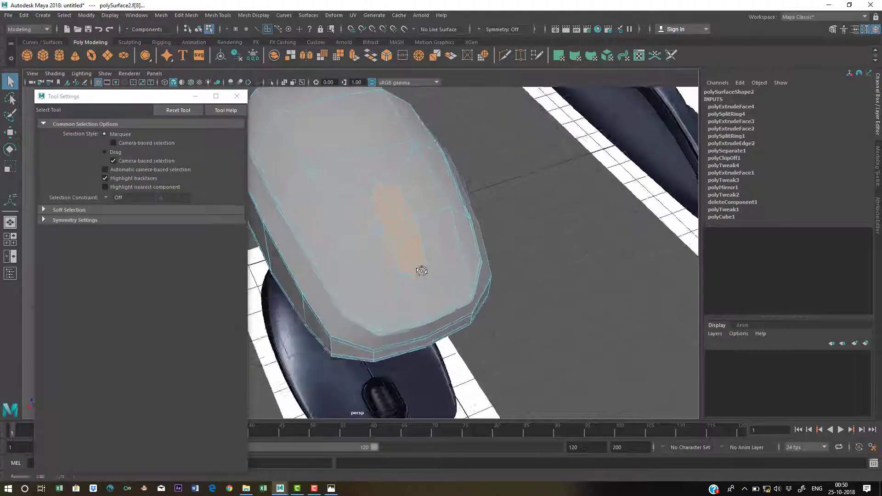
Step: Set the Scale tool's axis orientation to Object and close the tool settings
{"action": "key", "text": "r"}
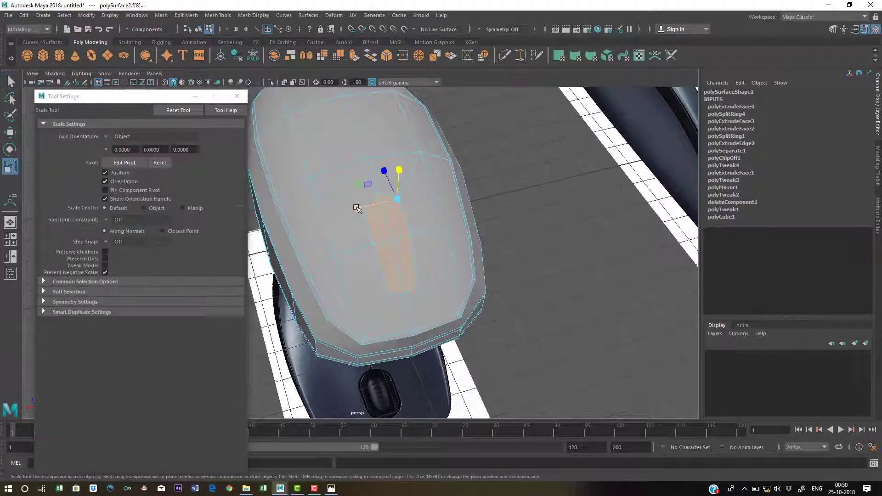
{"action": "left_click_drag", "start_coordinate": [403, 246], "coordinate": [397, 241], "text": "alt"}
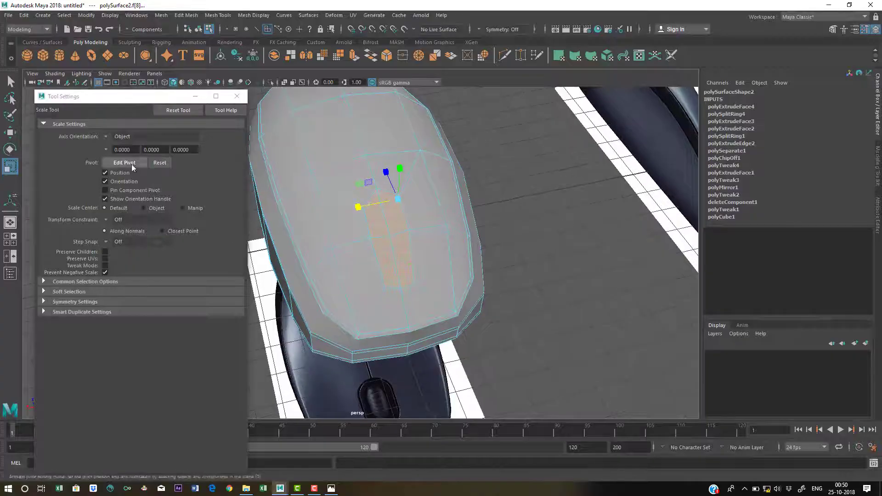
{"action": "left_click", "coordinate": [105, 137]}
{"action": "left_click", "coordinate": [132, 151]}
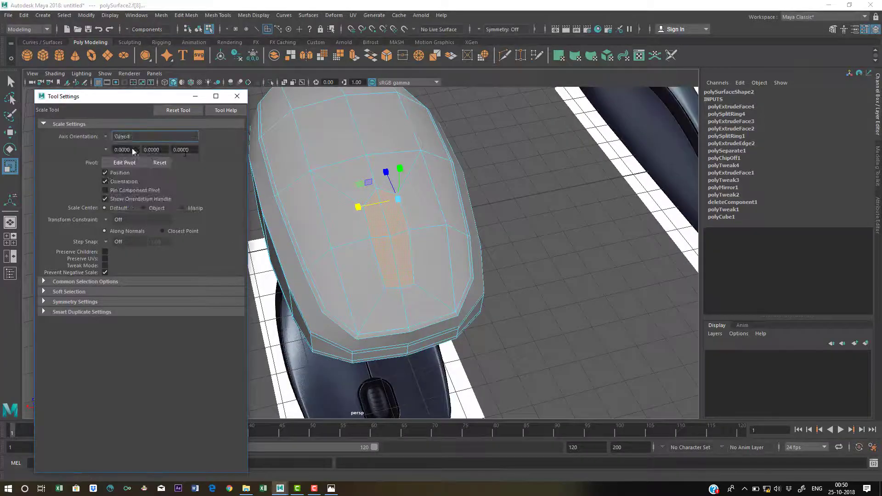
{"action": "left_click", "coordinate": [237, 97]}
Step: Scale the selected centre inset faces wider across the body to match the scroll wheel opening
{"action": "left_click_drag", "start_coordinate": [312, 204], "coordinate": [351, 222], "text": "alt"}
{"action": "key", "text": "q"}
{"action": "right_click", "coordinate": [336, 163]}
{"action": "right_click_drag", "start_coordinate": [335, 164], "coordinate": [397, 201]}
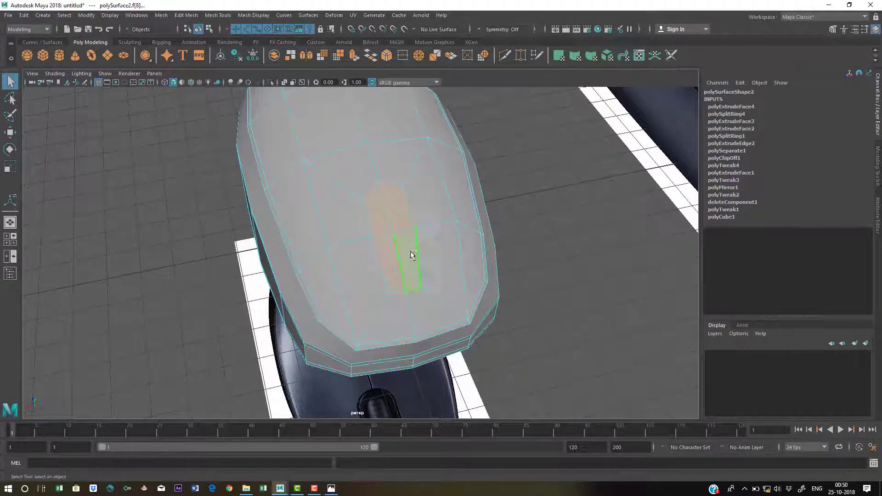
{"action": "key", "text": "r"}
{"action": "scroll", "coordinate": [370, 251], "scroll_direction": "up", "scroll_amount": 2}
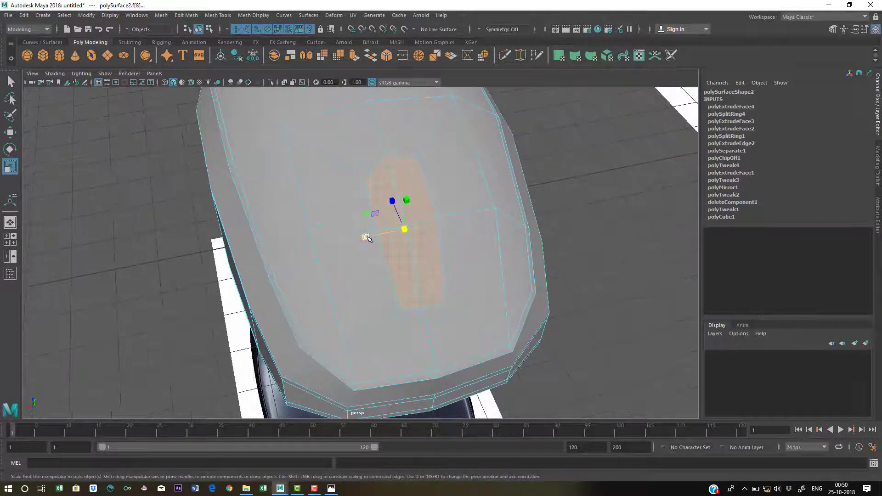
{"action": "mouse_move", "coordinate": [403, 300]}
{"action": "left_mouse_down", "text": "alt"}
{"action": "mouse_move", "coordinate": [409, 291]}
{"action": "mouse_move", "coordinate": [410, 302]}
{"action": "left_mouse_up", "text": "alt"}
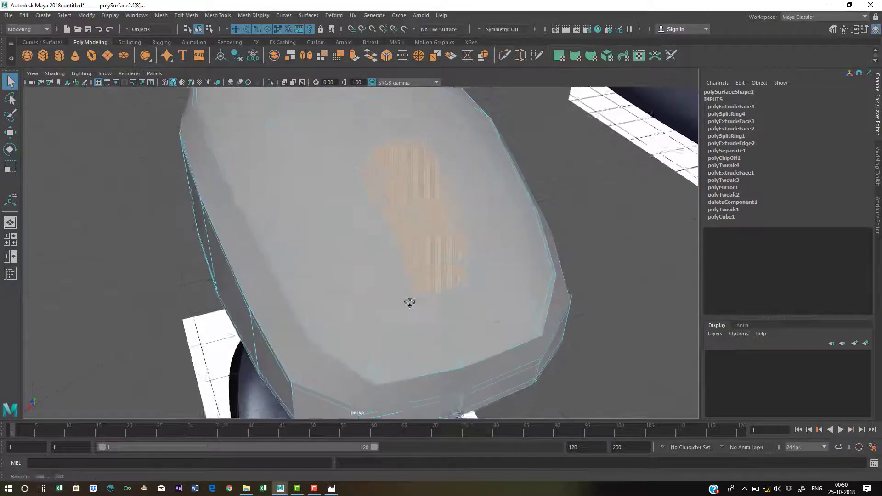
{"action": "key", "text": "r"}
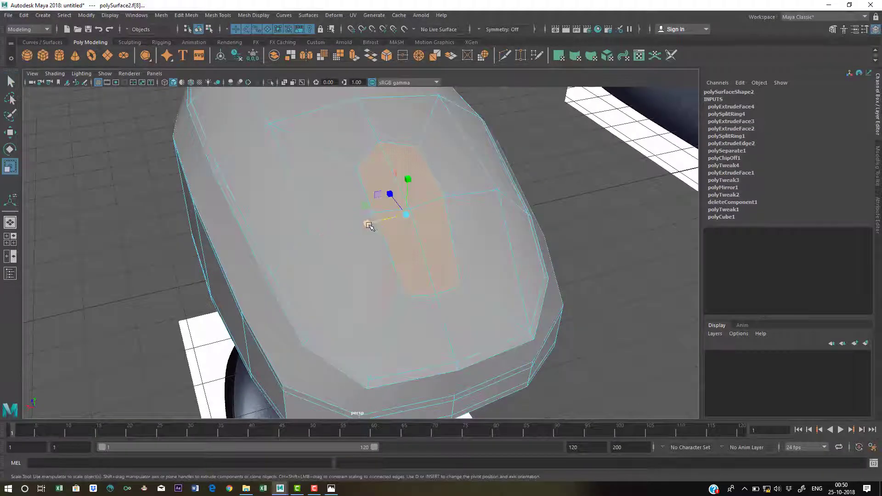
Step: Extrude the widened centre faces inward with an Offset of 0.28 to form a border ring
{"action": "key", "text": "q"}
{"action": "left_click_drag", "start_coordinate": [415, 285], "coordinate": [401, 207], "text": "alt"}
{"action": "right_click_drag", "start_coordinate": [401, 207], "coordinate": [409, 187], "text": "shift"}
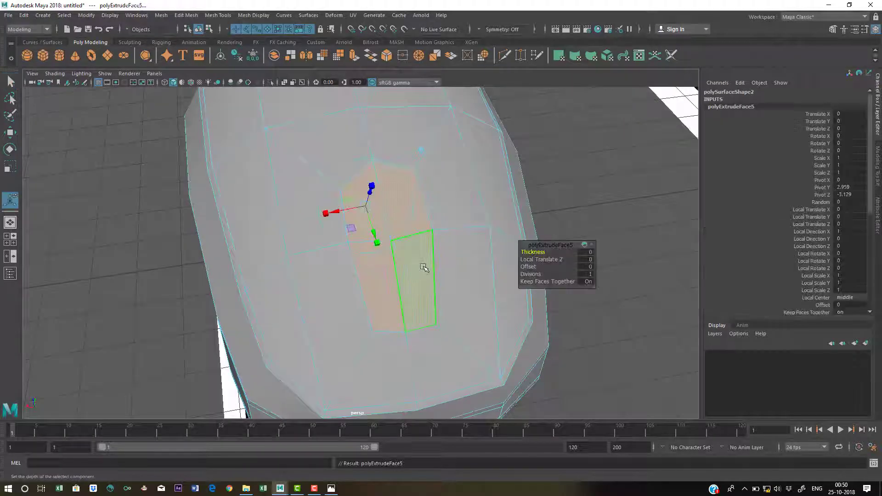
{"action": "scroll", "coordinate": [430, 269], "scroll_direction": "up", "scroll_amount": 1}
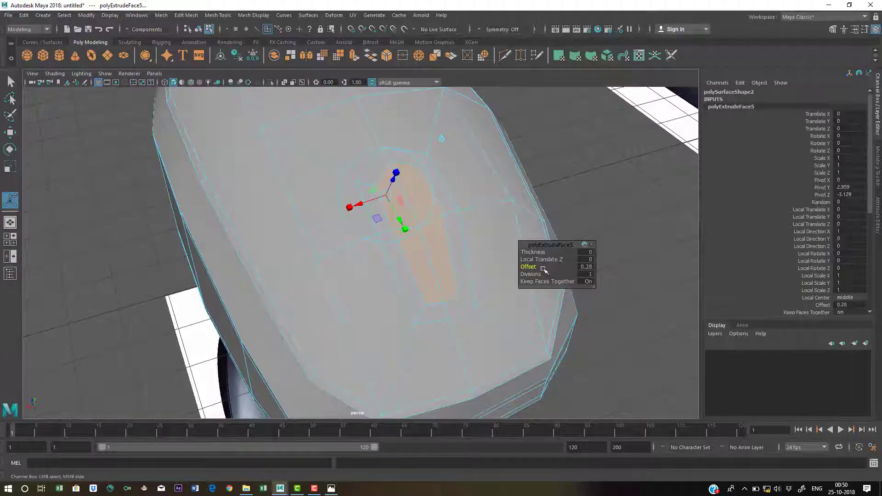
{"action": "left_click_drag", "start_coordinate": [467, 295], "coordinate": [380, 301], "text": "alt"}
{"action": "left_click_drag", "start_coordinate": [399, 299], "coordinate": [375, 178], "text": "alt"}
Step: Delete the inner extruded faces to cut the scroll wheel opening through the top of the body
{"action": "middle_click_drag", "start_coordinate": [376, 179], "coordinate": [437, 348], "text": "alt"}
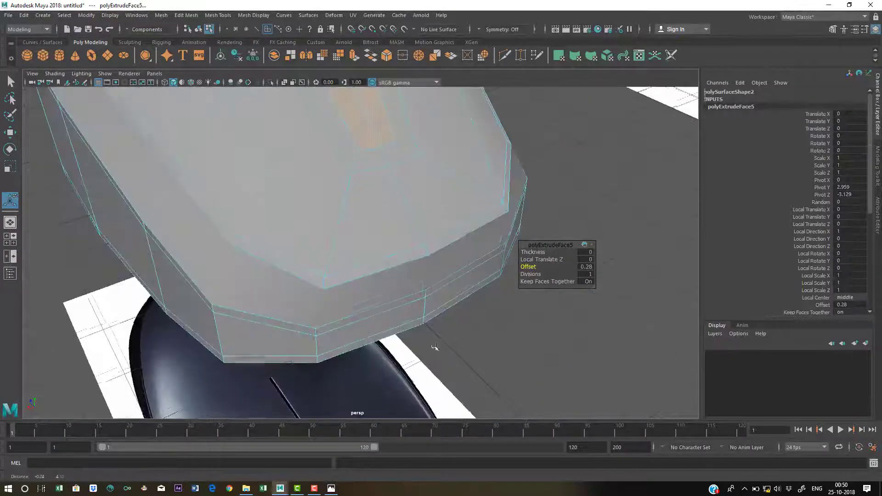
{"action": "right_click_drag", "start_coordinate": [437, 348], "coordinate": [374, 288], "text": "alt"}
{"action": "left_click_drag", "start_coordinate": [374, 288], "coordinate": [395, 286], "text": "alt"}
{"action": "right_click_drag", "start_coordinate": [395, 286], "coordinate": [342, 270], "text": "alt"}
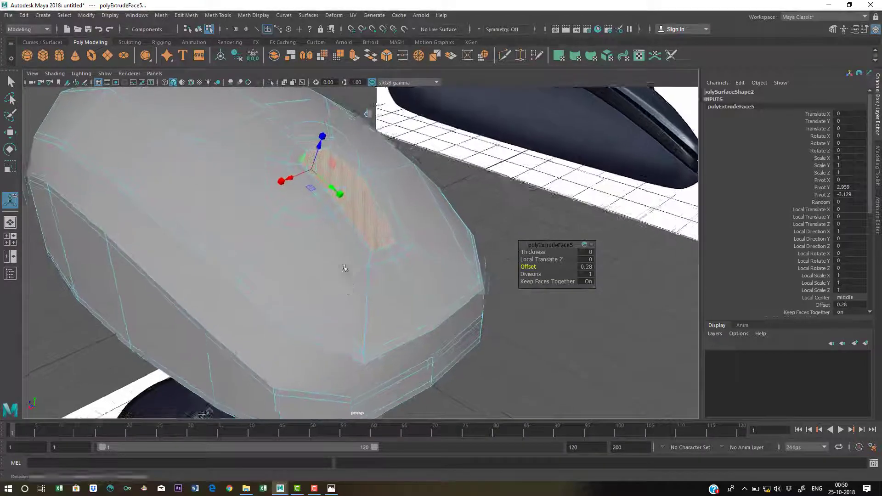
{"action": "left_click_drag", "start_coordinate": [343, 269], "coordinate": [358, 285], "text": "alt"}
{"action": "right_click_drag", "start_coordinate": [359, 285], "coordinate": [356, 290], "text": "alt"}
{"action": "middle_click_drag", "start_coordinate": [352, 286], "coordinate": [401, 119], "text": "alt"}
{"action": "middle_click_drag", "start_coordinate": [411, 340], "coordinate": [383, 267], "text": "alt"}
{"action": "middle_click_drag", "start_coordinate": [284, 98], "coordinate": [297, 345], "text": "alt"}
{"action": "right_click_drag", "start_coordinate": [297, 345], "coordinate": [326, 319], "text": "alt"}
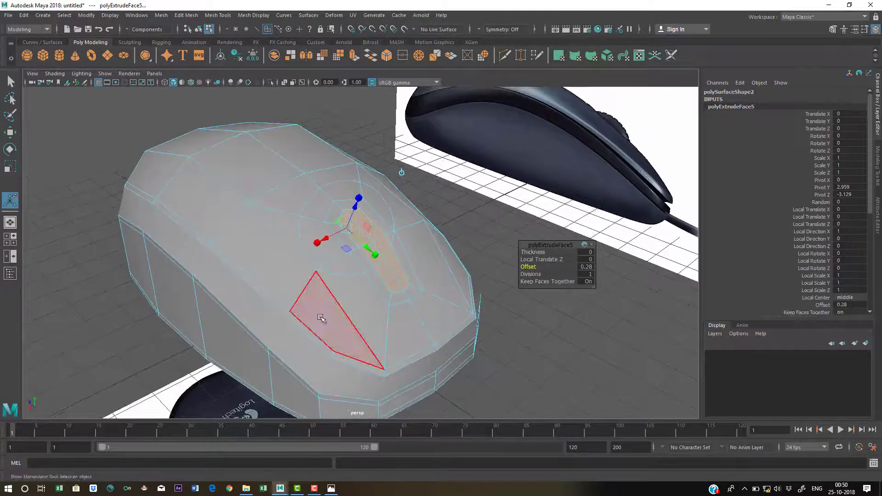
{"action": "key", "text": "Delete"}
Step: Select the full ring of faces around the opening and extract it as a separate object
{"action": "right_click_drag", "start_coordinate": [177, 186], "coordinate": [301, 213], "text": "alt"}
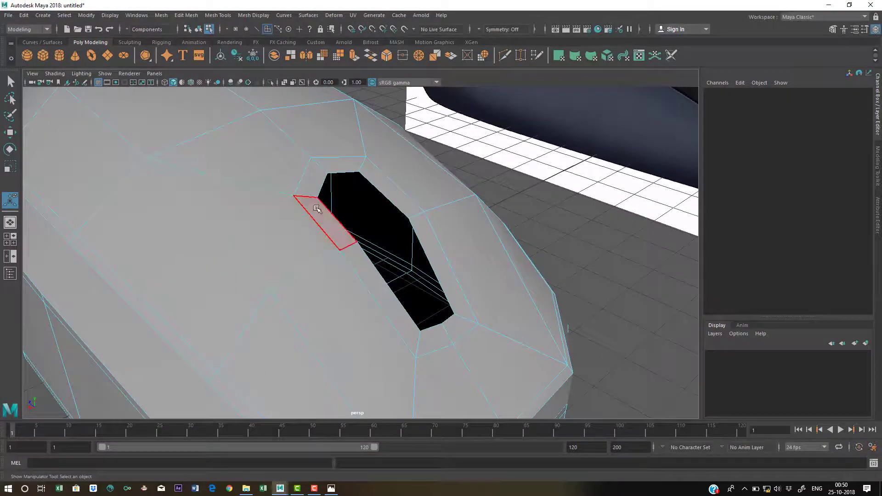
{"action": "left_click", "coordinate": [317, 209]}
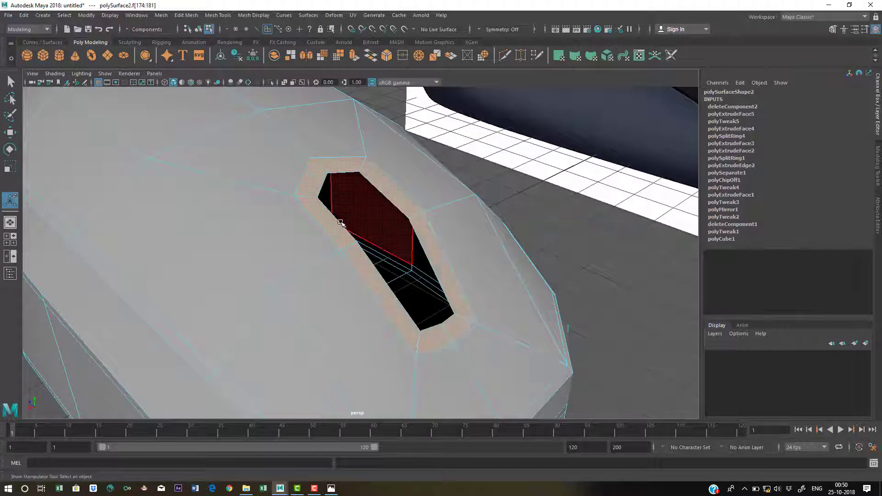
{"action": "left_click", "coordinate": [323, 213]}
{"action": "double_click", "coordinate": [318, 184], "text": "shift"}
{"action": "middle_click_drag", "start_coordinate": [395, 309], "coordinate": [392, 308], "text": "alt"}
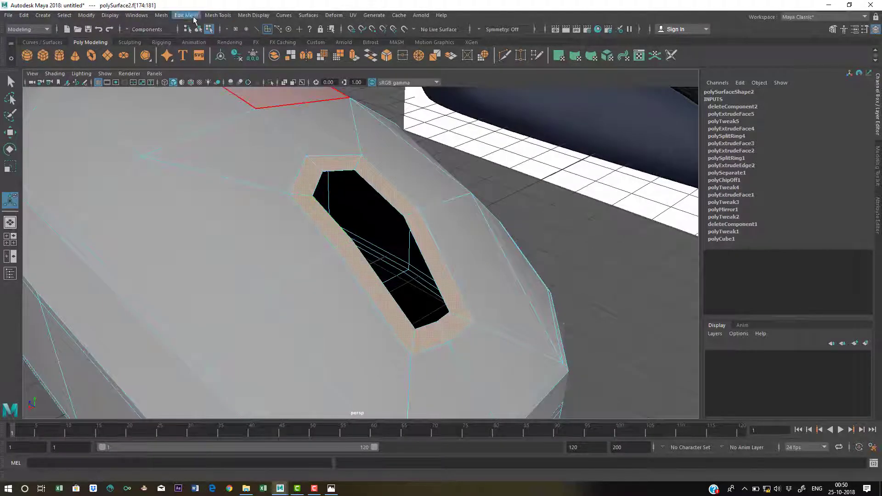
{"action": "left_click", "coordinate": [187, 15]}
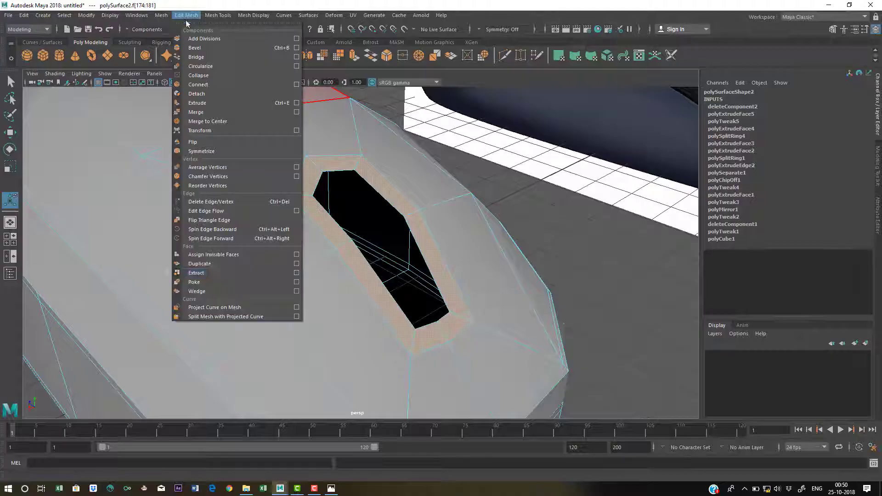
{"action": "left_click", "coordinate": [203, 274]}
{"action": "key", "text": "q"}
{"action": "right_click_drag", "start_coordinate": [313, 222], "coordinate": [350, 210]}
Step: Delete the extracted ring's history and extrude its inner and outer border edges down into the body as walls
{"action": "left_click", "coordinate": [345, 248]}
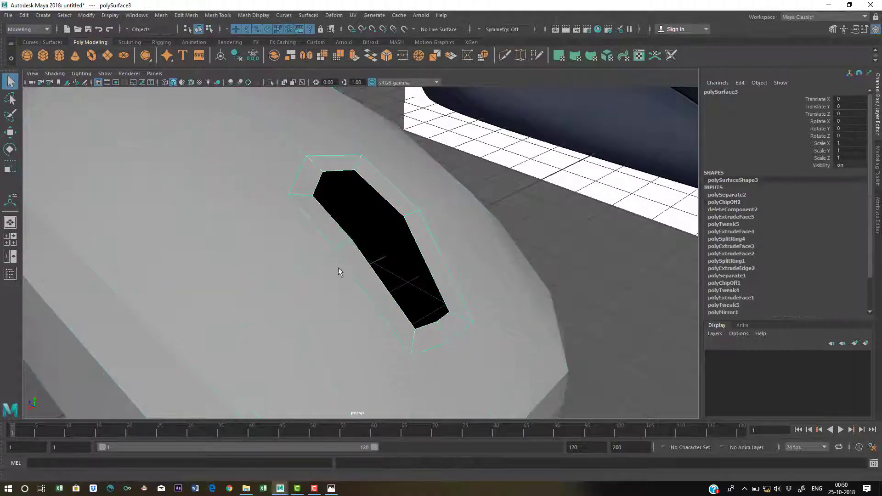
{"action": "middle_click_drag", "start_coordinate": [345, 234], "coordinate": [347, 229], "text": "alt"}
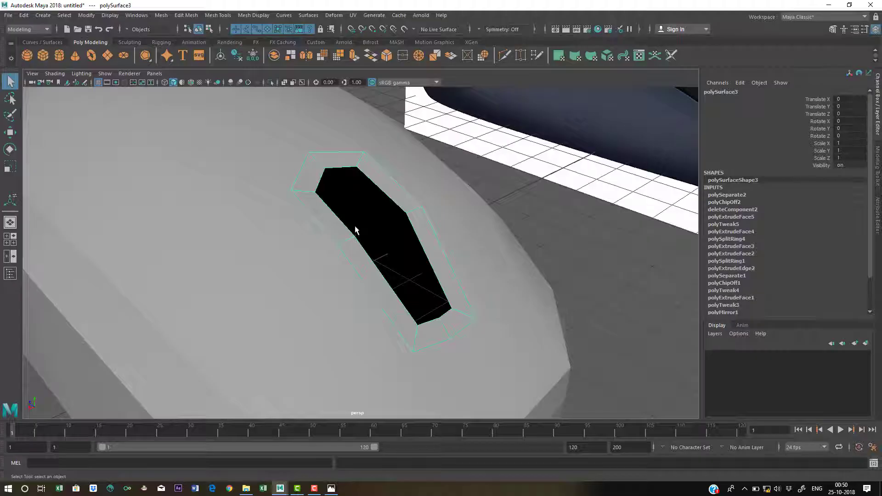
{"action": "key", "text": "alt+shift+d"}
{"action": "right_click_drag", "start_coordinate": [382, 180], "coordinate": [383, 155]}
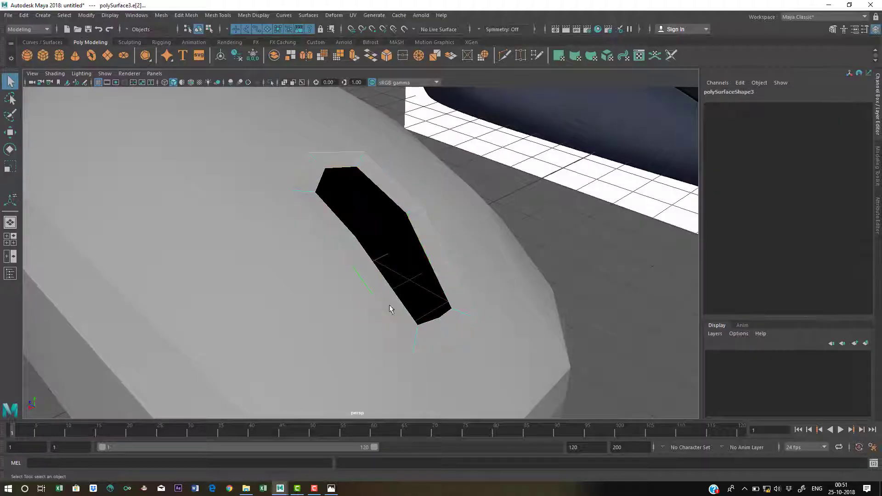
{"action": "right_click_drag", "start_coordinate": [408, 220], "coordinate": [411, 250], "text": "shift"}
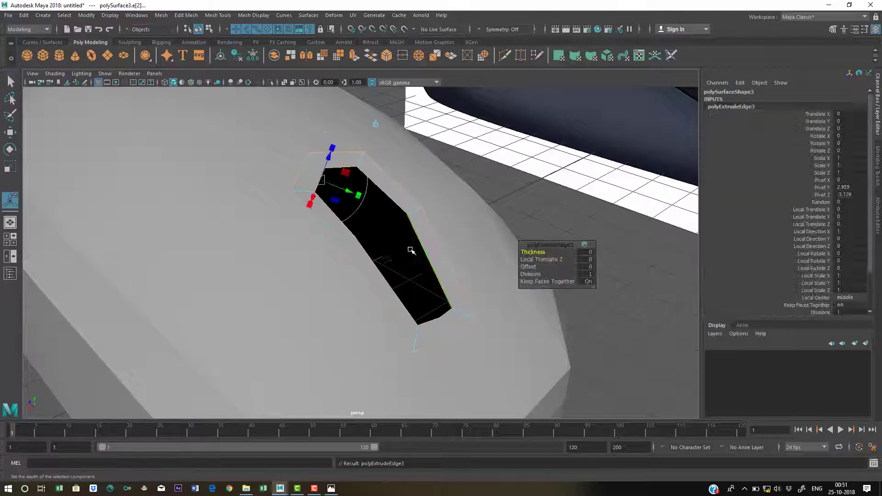
{"action": "left_click_drag", "start_coordinate": [330, 160], "coordinate": [423, 208]}
{"action": "key", "text": "q"}
Step: Extrude the body's border edge loop around the opening inward with a Local Translate Z of -0.517
{"action": "right_click_drag", "start_coordinate": [333, 174], "coordinate": [438, 139]}
{"action": "left_click", "coordinate": [481, 211]}
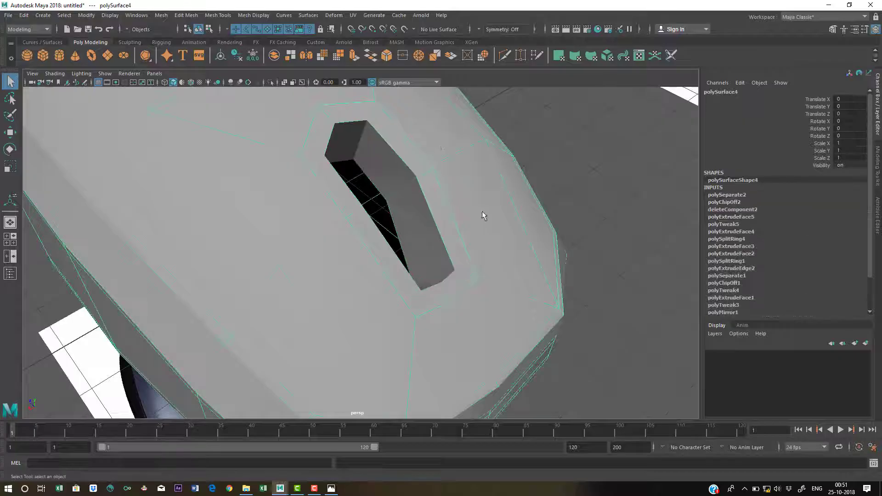
{"action": "left_click_drag", "start_coordinate": [481, 211], "coordinate": [468, 179], "text": "alt"}
{"action": "right_click_drag", "start_coordinate": [456, 172], "coordinate": [463, 130]}
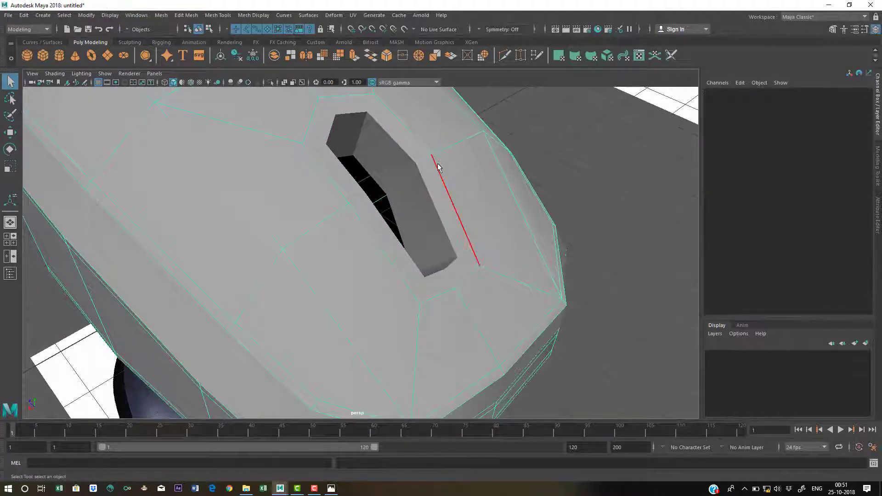
{"action": "double_click", "coordinate": [447, 188]}
{"action": "mouse_move", "coordinate": [447, 192]}
{"action": "left_mouse_down", "text": "alt"}
{"action": "mouse_move", "coordinate": [464, 196]}
{"action": "mouse_move", "coordinate": [457, 181]}
{"action": "left_mouse_up", "text": "alt"}
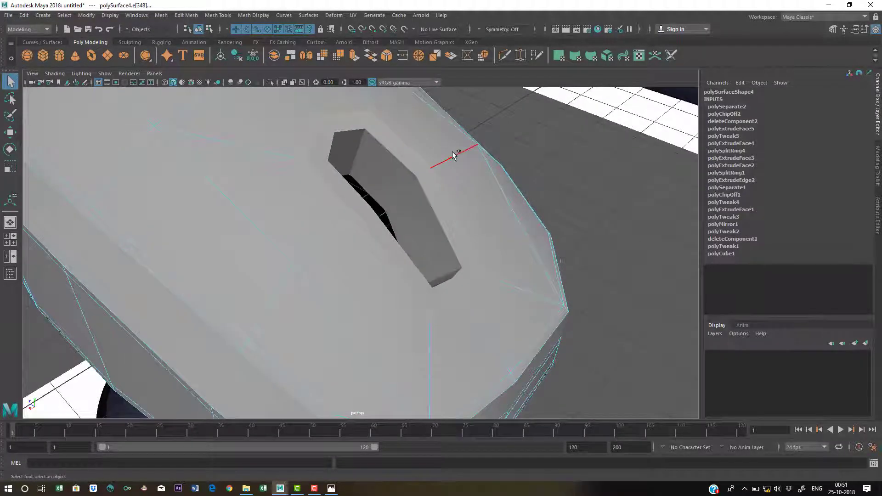
{"action": "key", "text": "ctrl+e"}
{"action": "left_click_drag", "start_coordinate": [393, 153], "coordinate": [353, 133], "text": "alt"}
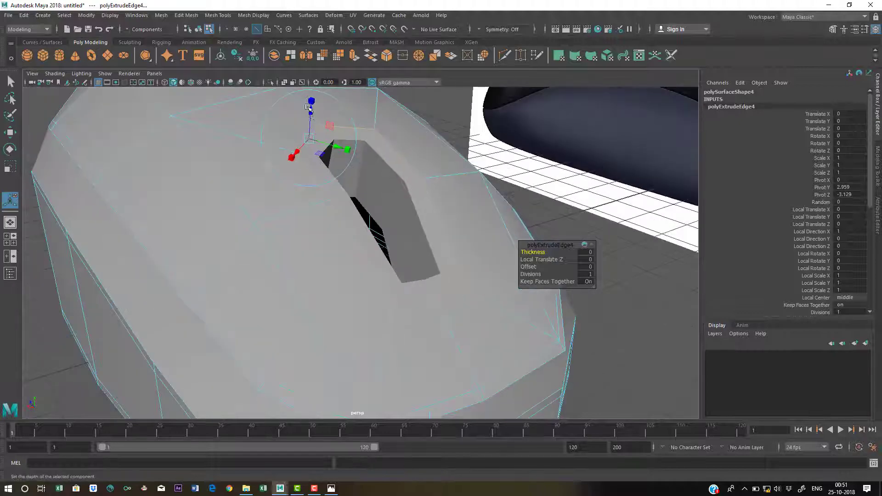
{"action": "mouse_move", "coordinate": [313, 167]}
{"action": "left_mouse_down", "text": "alt"}
{"action": "mouse_move", "coordinate": [323, 143]}
{"action": "mouse_move", "coordinate": [315, 150]}
{"action": "left_mouse_up", "text": "alt"}
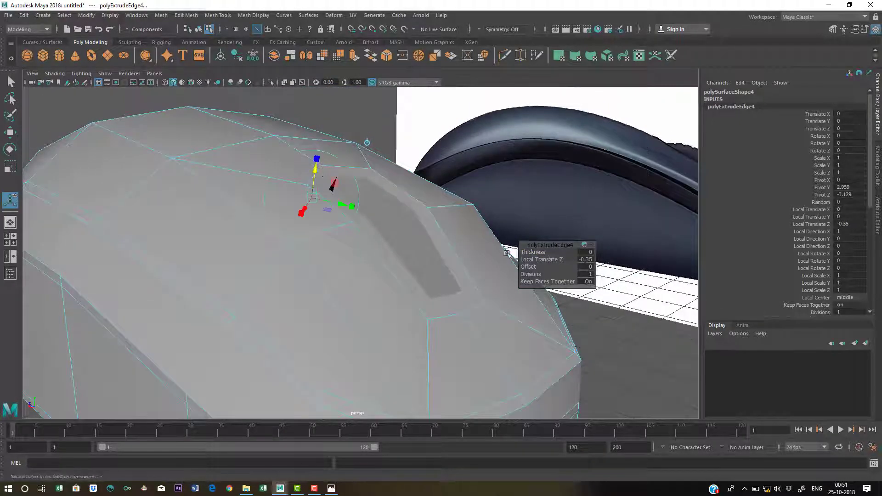
{"action": "left_click_drag", "start_coordinate": [415, 248], "coordinate": [374, 250], "text": "alt"}
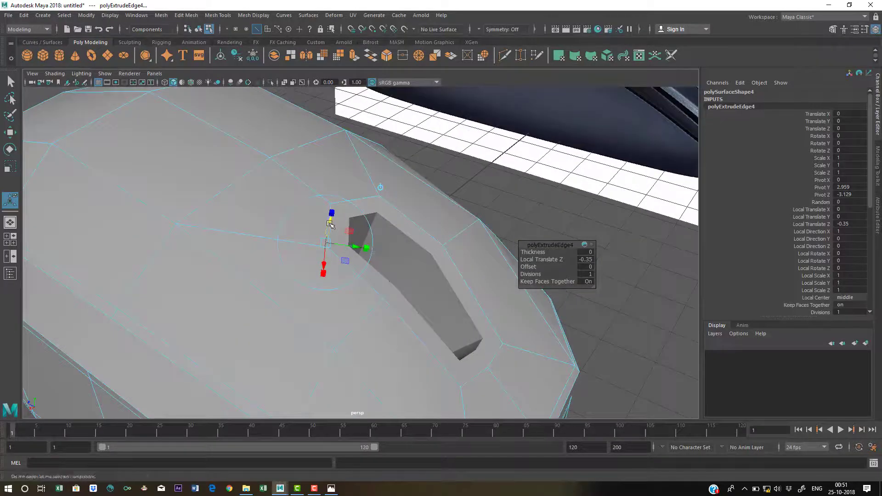
{"action": "key", "text": "q"}
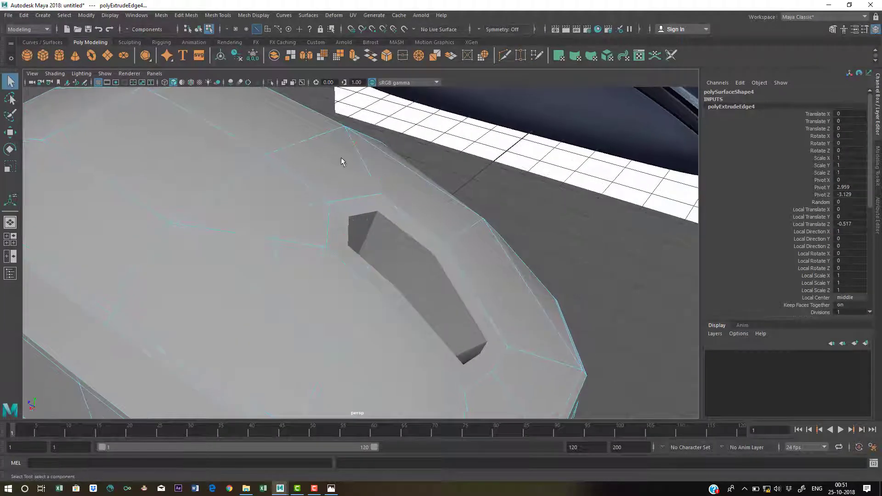
Step: Select the scroll wheel ring object and isolate it in the perspective view
{"action": "key", "text": "F8"}
{"action": "left_click", "coordinate": [456, 289]}
{"action": "key", "text": "f"}
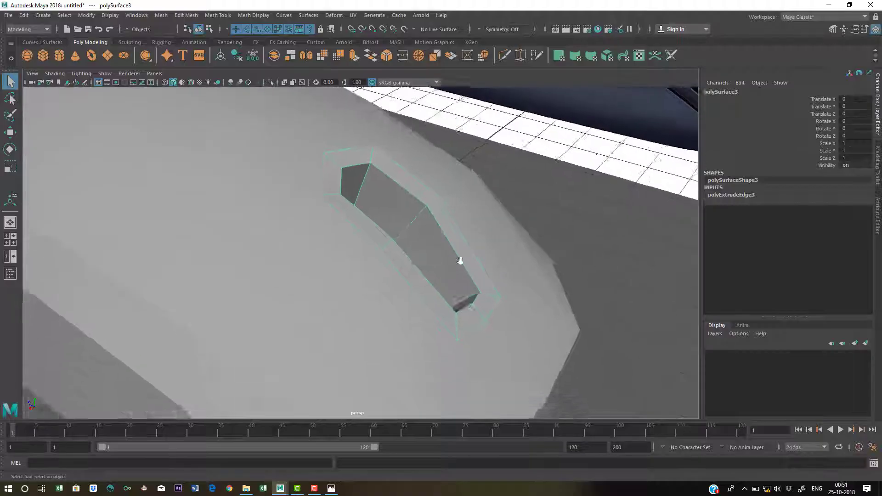
{"action": "key", "text": "ctrl+1"}
{"action": "left_click_drag", "start_coordinate": [455, 227], "coordinate": [400, 209], "text": "alt"}
Step: Insert supporting edge loops on the ring's inner and outer walls near the rim and along both borders of its top face
{"action": "right_click", "coordinate": [404, 170], "text": "shift"}
{"action": "right_click_drag", "start_coordinate": [404, 170], "coordinate": [349, 182], "text": "shift"}
{"action": "left_click_drag", "start_coordinate": [370, 244], "coordinate": [410, 218], "text": "alt"}
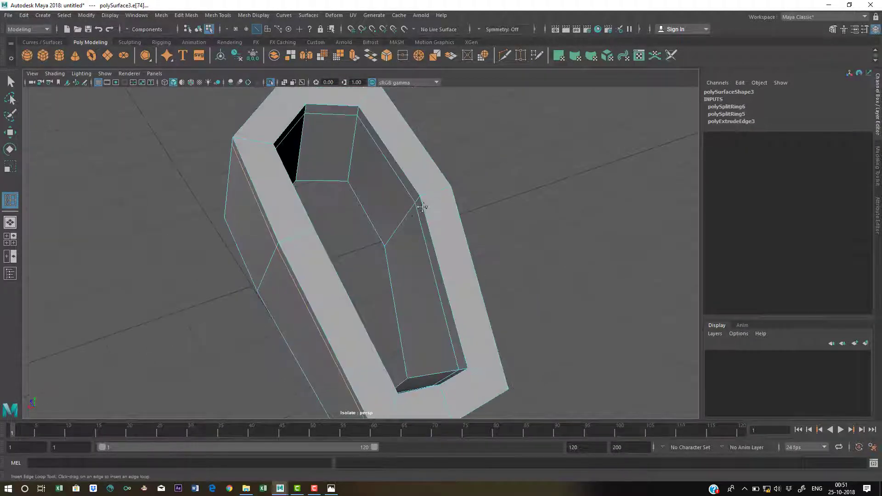
{"action": "middle_click_drag", "start_coordinate": [422, 208], "coordinate": [413, 225], "text": "alt"}
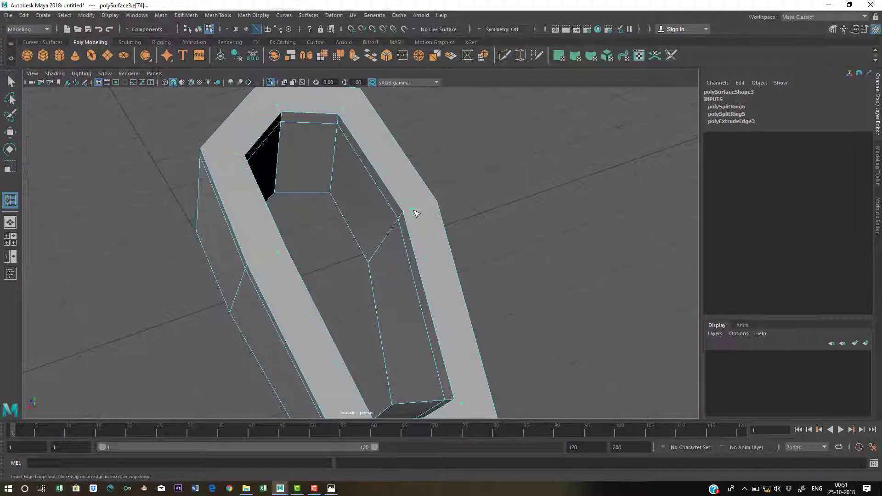
{"action": "left_click", "coordinate": [416, 214]}
{"action": "left_click_drag", "start_coordinate": [404, 221], "coordinate": [413, 242], "text": "alt"}
{"action": "left_click", "coordinate": [362, 235]}
{"action": "right_click_drag", "start_coordinate": [427, 202], "coordinate": [428, 198]}
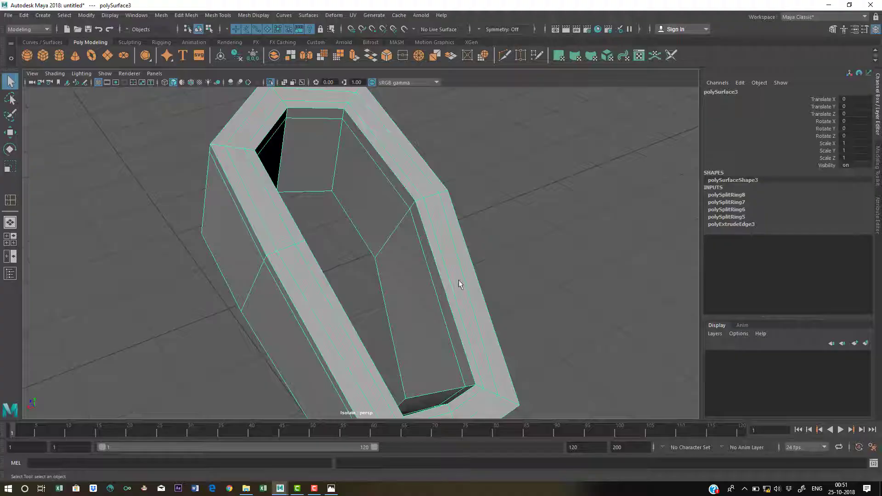
Step: Turn on smooth mesh preview for the ring and leave isolation to show it within the body
{"action": "key", "text": "3"}
{"action": "left_click", "coordinate": [554, 233]}
{"action": "left_click", "coordinate": [428, 244]}
{"action": "scroll", "coordinate": [500, 261], "scroll_direction": "up", "scroll_amount": 3}
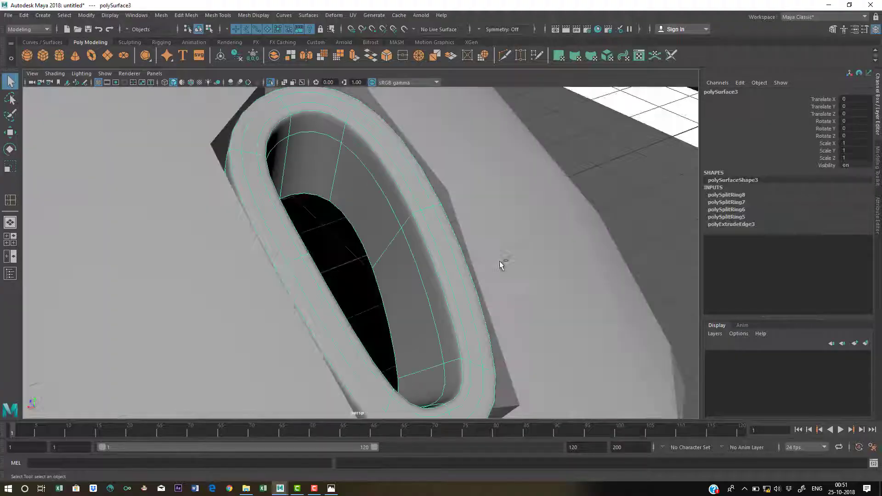
Step: Turn off smooth preview for the mouse body and insert a supporting edge loop on the opening's inner wall near its rim
{"action": "left_click", "coordinate": [490, 225]}
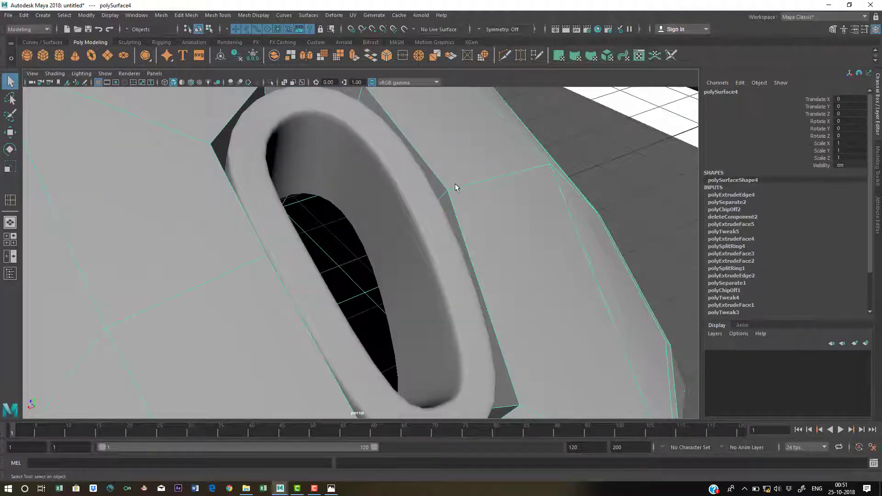
{"action": "key", "text": "1"}
{"action": "right_click_drag", "start_coordinate": [453, 165], "coordinate": [441, 205], "text": "shift"}
{"action": "left_click_drag", "start_coordinate": [442, 198], "coordinate": [445, 193]}
{"action": "key", "text": "q"}
{"action": "right_click_drag", "start_coordinate": [460, 171], "coordinate": [522, 139]}
{"action": "left_click", "coordinate": [616, 139]}
Step: Turn on smooth mesh preview for the body and leave isolation to show all mouse parts
{"action": "left_click", "coordinate": [504, 207]}
{"action": "key", "text": "3"}
{"action": "left_click", "coordinate": [611, 149]}
{"action": "scroll", "coordinate": [572, 184], "scroll_direction": "down", "scroll_amount": 4}
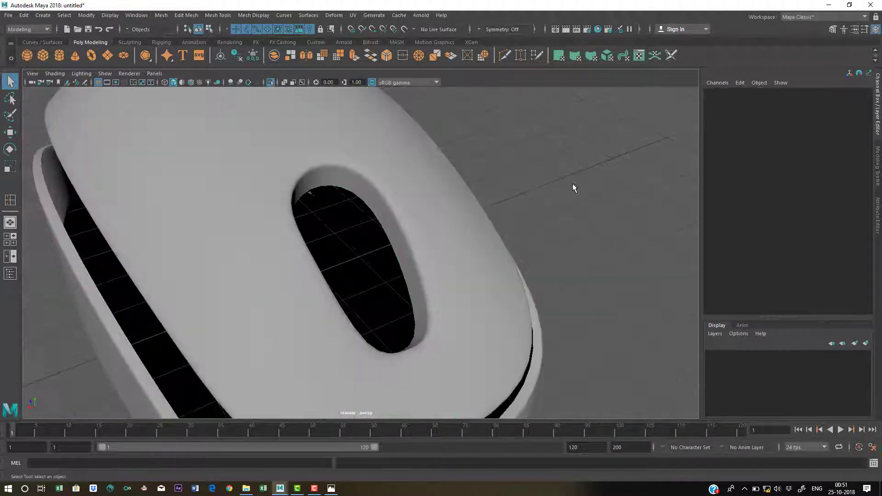
{"action": "key", "text": "ctrl+1"}
{"action": "scroll", "coordinate": [573, 183], "scroll_direction": "down", "scroll_amount": 4}
Step: Examine the smoothed mouse parts and the rim of the scroll wheel opening from several angles
{"action": "left_click_drag", "start_coordinate": [519, 238], "coordinate": [399, 254], "text": "alt"}
{"action": "left_click", "coordinate": [423, 275]}
{"action": "left_click", "coordinate": [496, 262]}
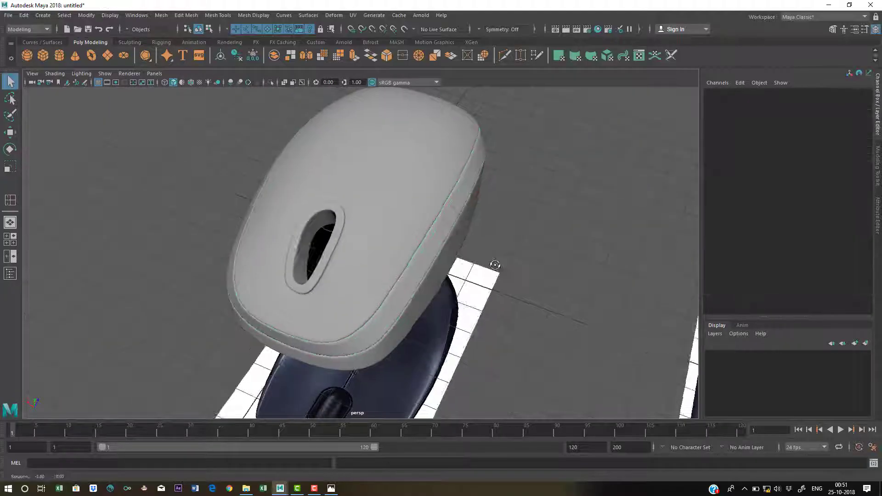
{"action": "left_click_drag", "start_coordinate": [497, 262], "coordinate": [377, 253], "text": "alt"}
{"action": "left_click", "coordinate": [377, 253]}
{"action": "left_click", "coordinate": [301, 283]}
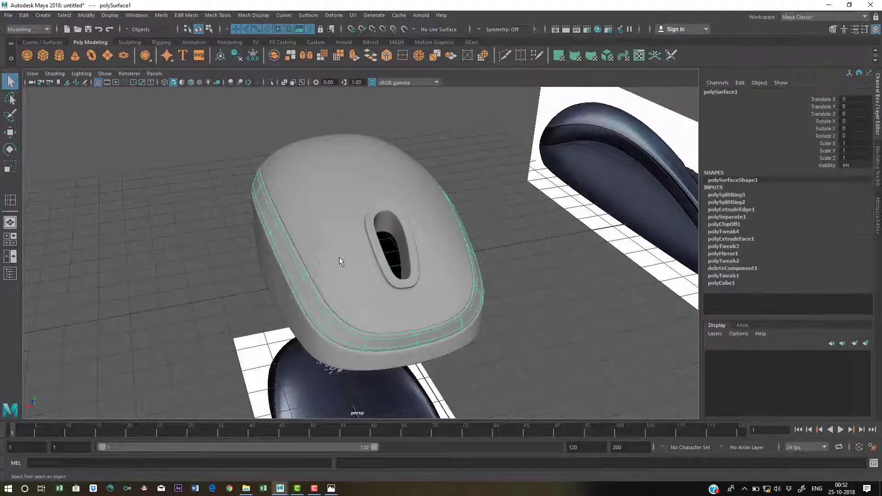
{"action": "left_click", "coordinate": [339, 257]}
{"action": "left_click", "coordinate": [383, 261]}
{"action": "left_click", "coordinate": [546, 260]}
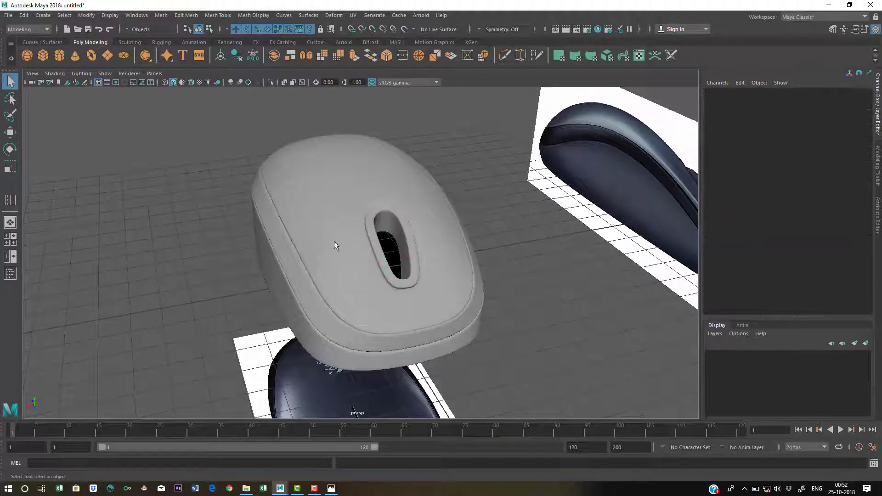
{"action": "scroll", "coordinate": [410, 255], "scroll_direction": "up", "scroll_amount": 4}
{"action": "left_click_drag", "start_coordinate": [414, 272], "coordinate": [377, 248], "text": "alt"}
{"action": "left_click", "coordinate": [361, 236]}
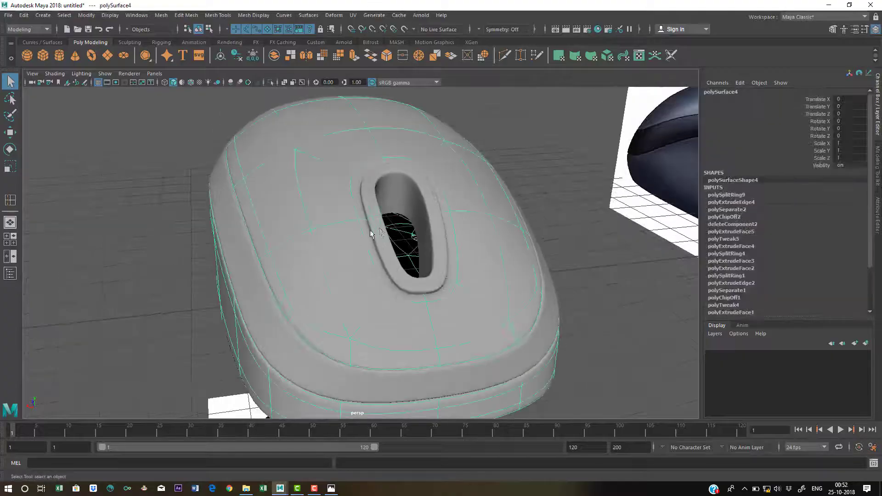
{"action": "left_click", "coordinate": [374, 236]}
{"action": "left_click", "coordinate": [338, 240]}
{"action": "left_click", "coordinate": [378, 228]}
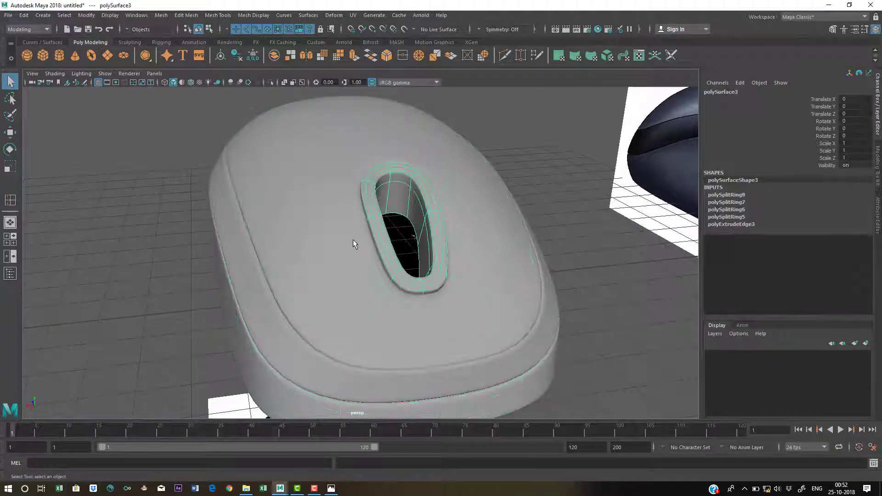
{"action": "left_click", "coordinate": [353, 239]}
{"action": "left_click_drag", "start_coordinate": [331, 284], "coordinate": [361, 298], "text": "alt"}
{"action": "left_click", "coordinate": [600, 258]}
{"action": "left_click_drag", "start_coordinate": [352, 263], "coordinate": [400, 284], "text": "alt"}
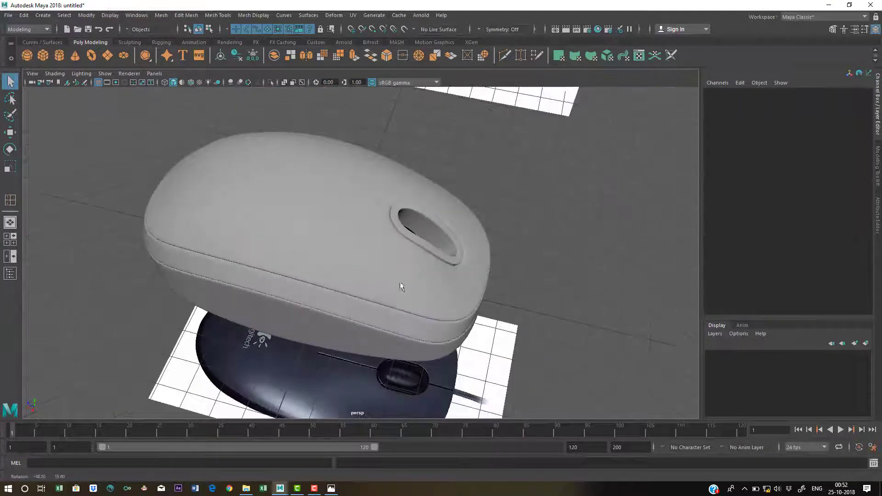
{"action": "left_click_drag", "start_coordinate": [310, 310], "coordinate": [374, 280], "text": "alt"}
{"action": "left_click", "coordinate": [289, 244]}
{"action": "left_click", "coordinate": [232, 264]}
Step: Insert another supporting edge loop on the body's top surface around the opening, with smooth preview off during the edit and on again at the end
{"action": "left_click_drag", "start_coordinate": [377, 214], "coordinate": [442, 293], "text": "alt"}
{"action": "left_click", "coordinate": [433, 288]}
{"action": "left_click", "coordinate": [442, 294]}
{"action": "left_click", "coordinate": [442, 293]}
{"action": "key", "text": "1"}
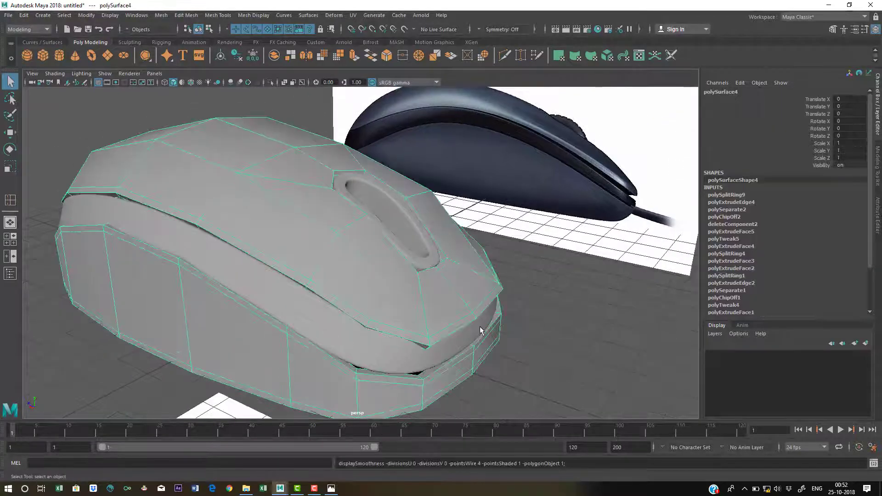
{"action": "scroll", "coordinate": [352, 263], "scroll_direction": "up", "scroll_amount": 3}
{"action": "left_click_drag", "start_coordinate": [350, 263], "coordinate": [265, 223], "text": "alt"}
{"action": "right_click_drag", "start_coordinate": [271, 199], "coordinate": [256, 226], "text": "shift"}
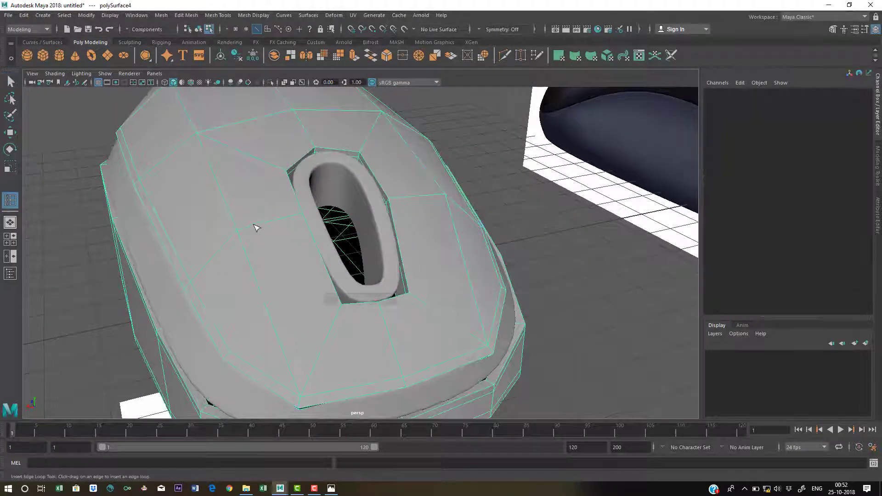
{"action": "scroll", "coordinate": [295, 224], "scroll_direction": "up", "scroll_amount": 2}
{"action": "left_click", "coordinate": [276, 203]}
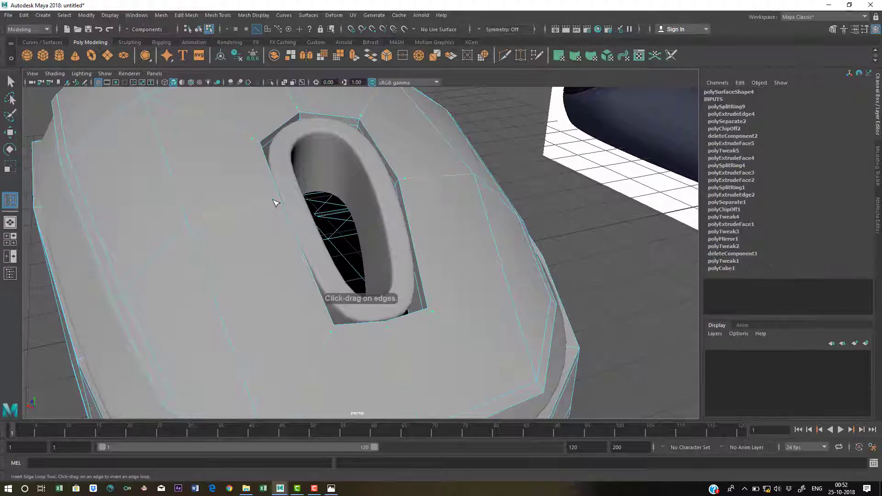
{"action": "left_click_drag", "start_coordinate": [272, 201], "coordinate": [271, 201]}
{"action": "left_click_drag", "start_coordinate": [301, 244], "coordinate": [275, 202], "text": "alt"}
{"action": "key", "text": "q"}
{"action": "right_click_drag", "start_coordinate": [274, 201], "coordinate": [303, 180]}
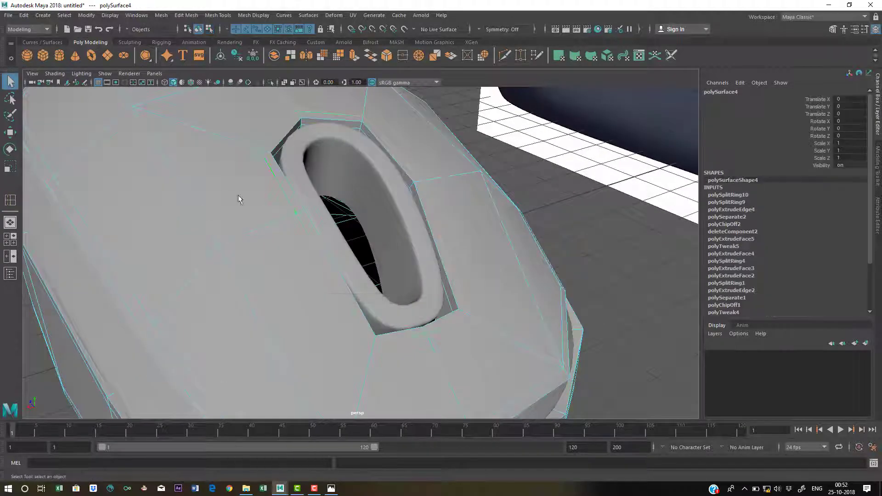
{"action": "key", "text": "3"}
{"action": "left_click", "coordinate": [609, 240]}
Step: Adjust the pair of opposite vertices on the body's top beside the wheel opening and return to smooth mesh preview
{"action": "scroll", "coordinate": [325, 288], "scroll_direction": "down", "scroll_amount": 5}
{"action": "left_click_drag", "start_coordinate": [325, 288], "coordinate": [399, 232], "text": "alt"}
{"action": "scroll", "coordinate": [452, 310], "scroll_direction": "up", "scroll_amount": 5}
{"action": "left_click", "coordinate": [475, 305]}
{"action": "right_click_drag", "start_coordinate": [399, 232], "coordinate": [359, 232]}
{"action": "left_click", "coordinate": [419, 212]}
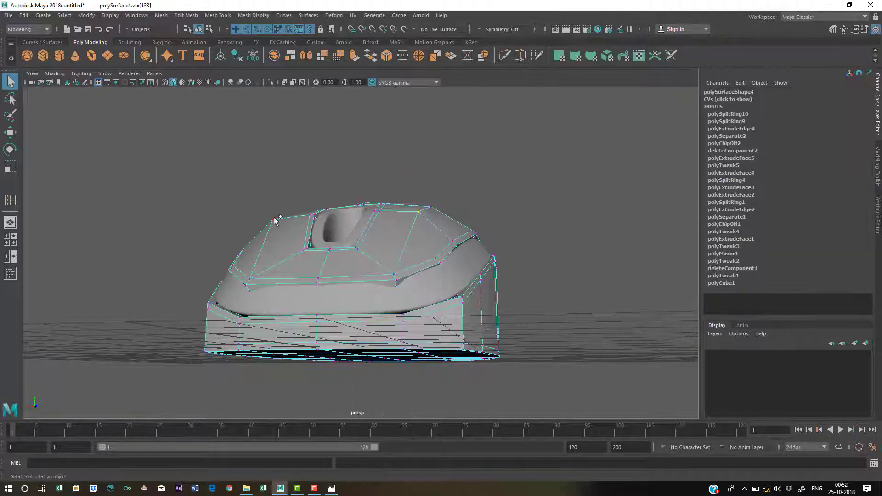
{"action": "left_click_drag", "start_coordinate": [385, 297], "coordinate": [405, 304], "text": "alt"}
{"action": "key", "text": "w"}
{"action": "left_click_drag", "start_coordinate": [281, 216], "coordinate": [396, 190], "text": "alt"}
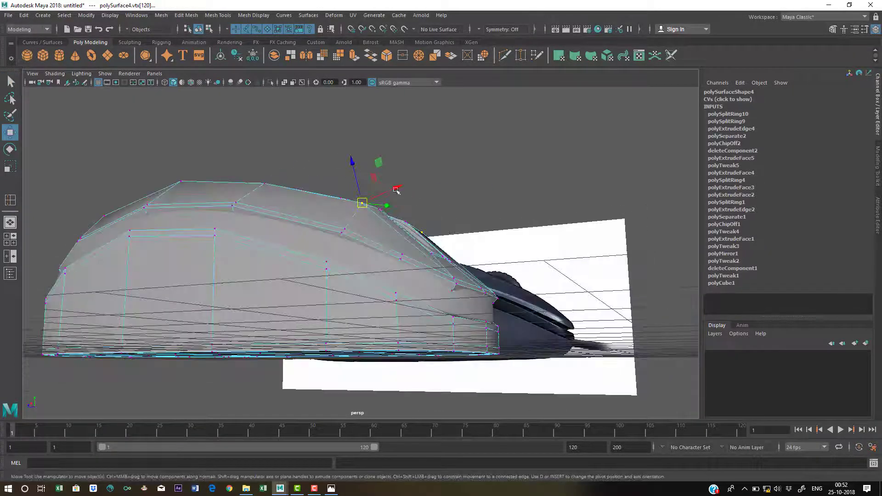
{"action": "key", "text": "F8"}
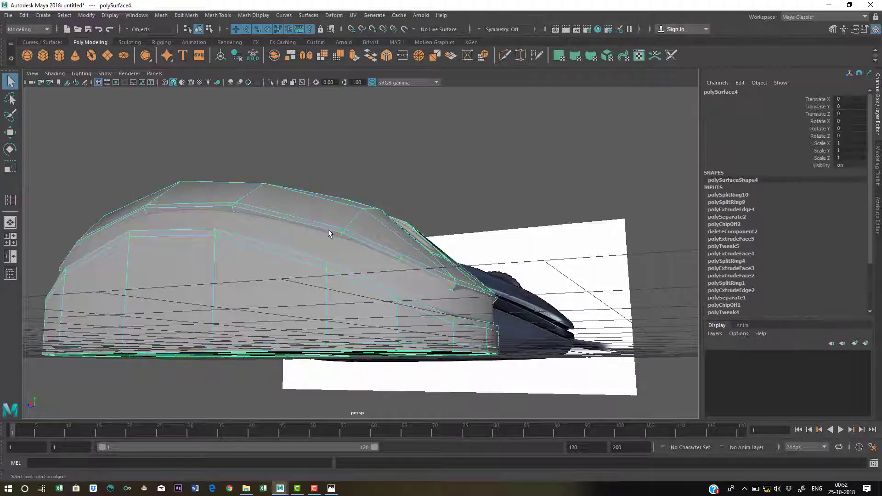
{"action": "key", "text": "3"}
{"action": "left_click", "coordinate": [416, 157]}
{"action": "left_click_drag", "start_coordinate": [416, 158], "coordinate": [423, 276], "text": "alt"}
{"action": "right_click_drag", "start_coordinate": [423, 276], "coordinate": [258, 277], "text": "alt"}
{"action": "left_click_drag", "start_coordinate": [257, 276], "coordinate": [290, 259], "text": "alt"}
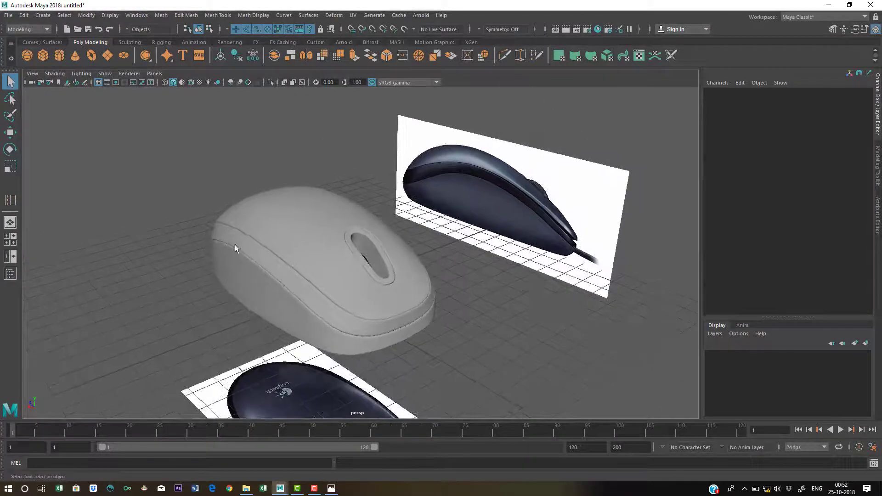
{"action": "right_click_drag", "start_coordinate": [229, 264], "coordinate": [248, 277], "text": "alt"}
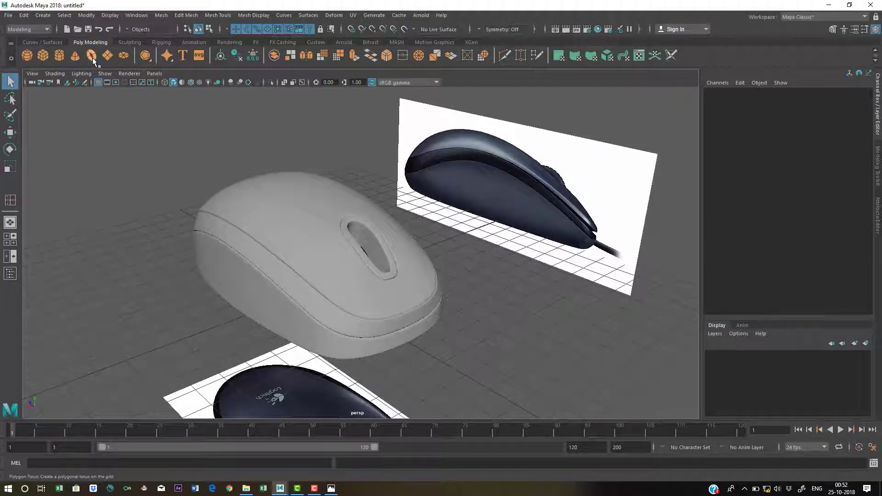
Step: Create a polygon torus for the scroll wheel and raise it above the body to a Translate Y of 7.221
{"action": "left_click", "coordinate": [93, 59]}
{"action": "right_click_drag", "start_coordinate": [376, 311], "coordinate": [259, 274], "text": "alt"}
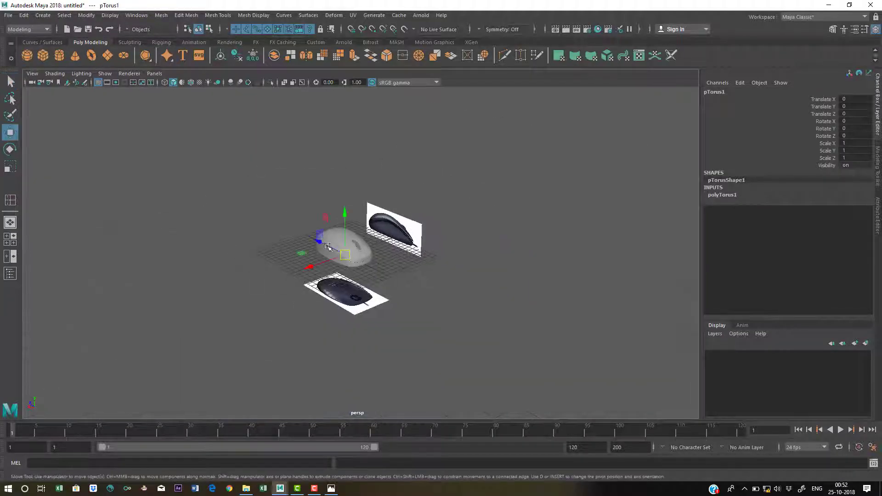
{"action": "right_click_drag", "start_coordinate": [325, 218], "coordinate": [363, 230], "text": "alt"}
{"action": "left_click_drag", "start_coordinate": [331, 221], "coordinate": [354, 216], "text": "alt"}
{"action": "middle_click_drag", "start_coordinate": [354, 211], "coordinate": [366, 274], "text": "alt"}
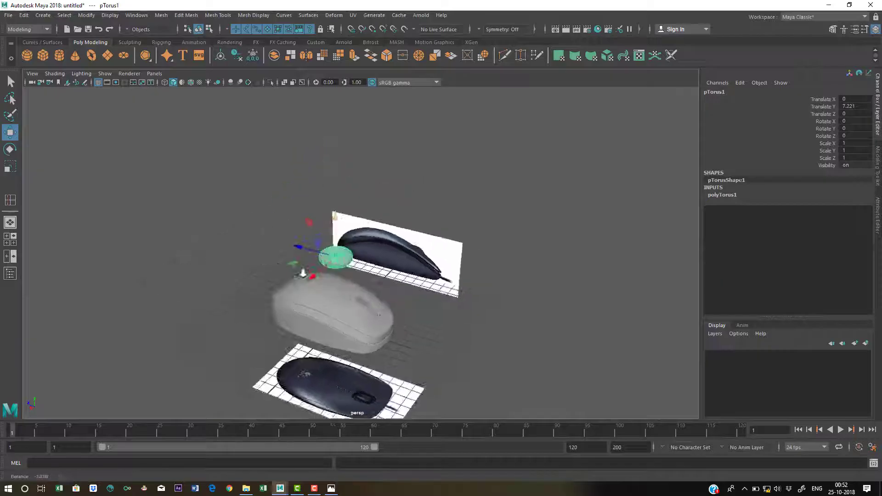
{"action": "left_click_drag", "start_coordinate": [366, 274], "coordinate": [316, 272], "text": "alt"}
{"action": "right_click_drag", "start_coordinate": [316, 272], "coordinate": [400, 310], "text": "alt"}
Step: Stand the torus upright with a snapped rotation of -90 degrees about Z
{"action": "key", "text": "e"}
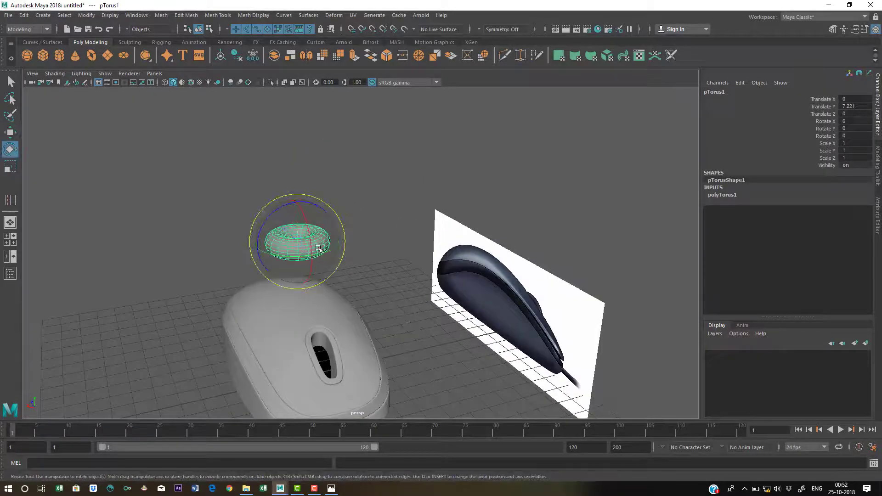
{"action": "left_click_drag", "start_coordinate": [315, 371], "coordinate": [253, 272], "text": "alt"}
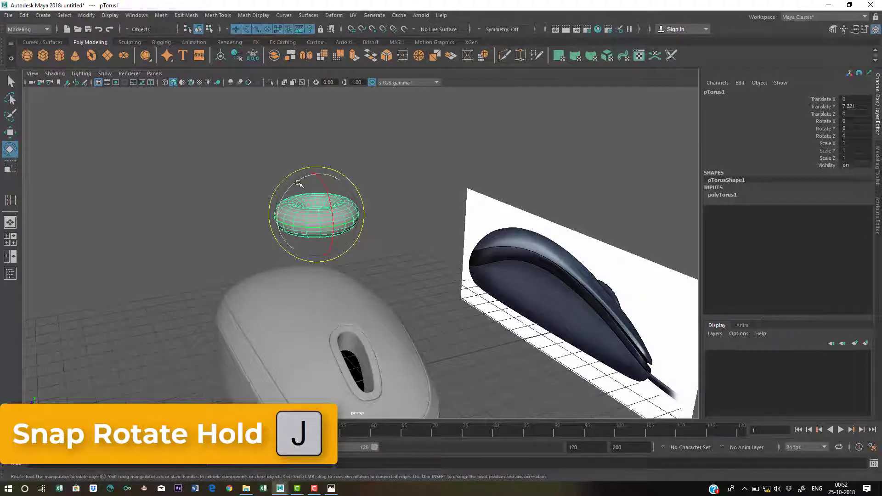
{"action": "left_click_drag", "start_coordinate": [299, 183], "coordinate": [268, 237]}
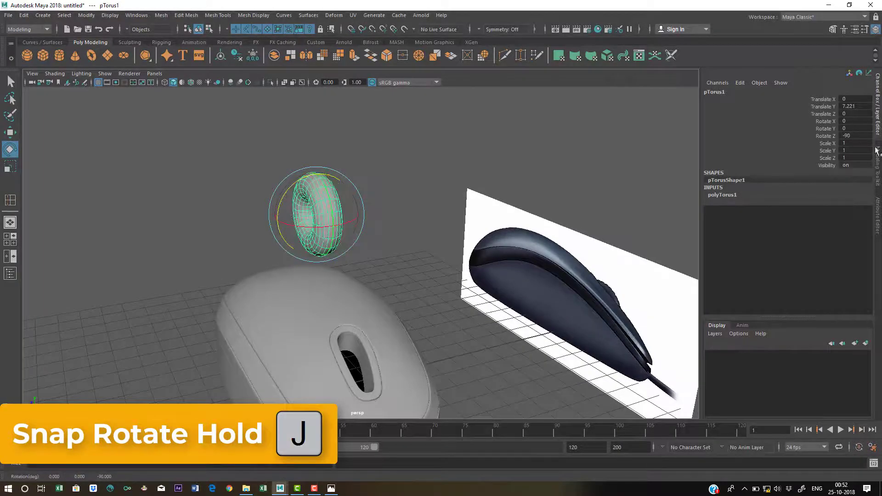
{"action": "left_click", "coordinate": [424, 262]}
{"action": "key", "text": "q"}
Step: Move the torus into the scroll wheel opening at Translate Y 2.414 and Translate Z -2.765
{"action": "left_click_drag", "start_coordinate": [316, 233], "coordinate": [334, 222], "text": "alt"}
{"action": "left_click", "coordinate": [336, 222]}
{"action": "key", "text": "w"}
{"action": "left_click_drag", "start_coordinate": [348, 272], "coordinate": [333, 358], "text": "alt"}
{"action": "middle_click_drag", "start_coordinate": [381, 339], "coordinate": [353, 270], "text": "alt"}
{"action": "left_click_drag", "start_coordinate": [353, 270], "coordinate": [328, 273], "text": "alt"}
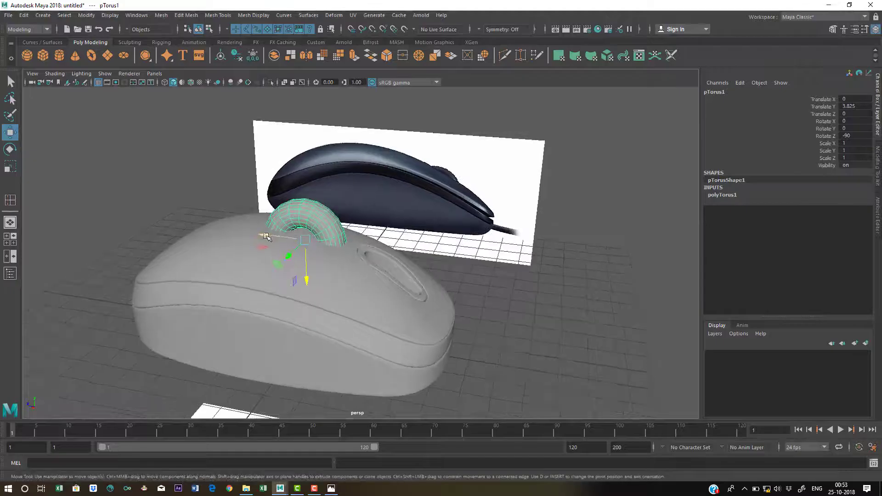
{"action": "left_click_drag", "start_coordinate": [265, 236], "coordinate": [338, 280]}
Step: Scale the torus uniformly to 0.686 so it fits inside the opening
{"action": "left_click_drag", "start_coordinate": [419, 335], "coordinate": [368, 322], "text": "alt"}
{"action": "right_click_drag", "start_coordinate": [368, 322], "coordinate": [426, 346], "text": "alt"}
{"action": "middle_click_drag", "start_coordinate": [427, 345], "coordinate": [422, 305], "text": "alt"}
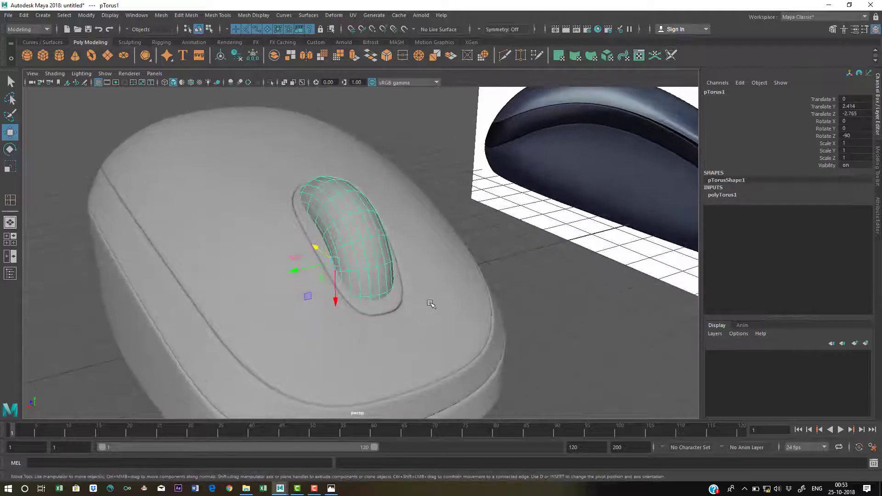
{"action": "left_click_drag", "start_coordinate": [373, 235], "coordinate": [293, 284], "text": "alt"}
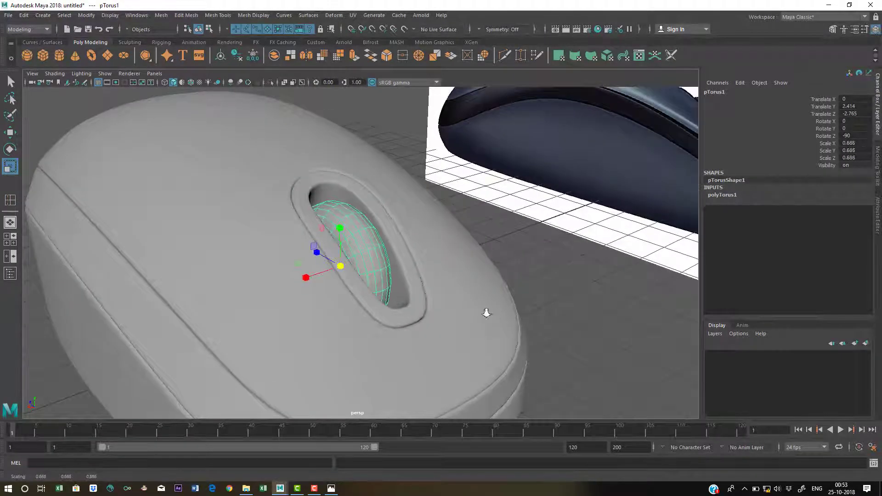
{"action": "right_click_drag", "start_coordinate": [487, 313], "coordinate": [380, 299], "text": "alt"}
{"action": "left_click_drag", "start_coordinate": [380, 299], "coordinate": [376, 302], "text": "alt"}
{"action": "key", "text": "q"}
{"action": "left_click", "coordinate": [486, 311]}
Step: Examine the scroll wheel in its opening and compare the mouse with the top-view and side-view reference images
{"action": "right_click_drag", "start_coordinate": [486, 311], "coordinate": [285, 294], "text": "alt"}
{"action": "left_click_drag", "start_coordinate": [285, 294], "coordinate": [265, 301], "text": "alt"}
{"action": "right_click_drag", "start_coordinate": [264, 301], "coordinate": [420, 327], "text": "alt"}
{"action": "left_click_drag", "start_coordinate": [420, 327], "coordinate": [432, 275], "text": "alt"}
{"action": "left_click", "coordinate": [390, 258]}
{"action": "left_click", "coordinate": [598, 292]}
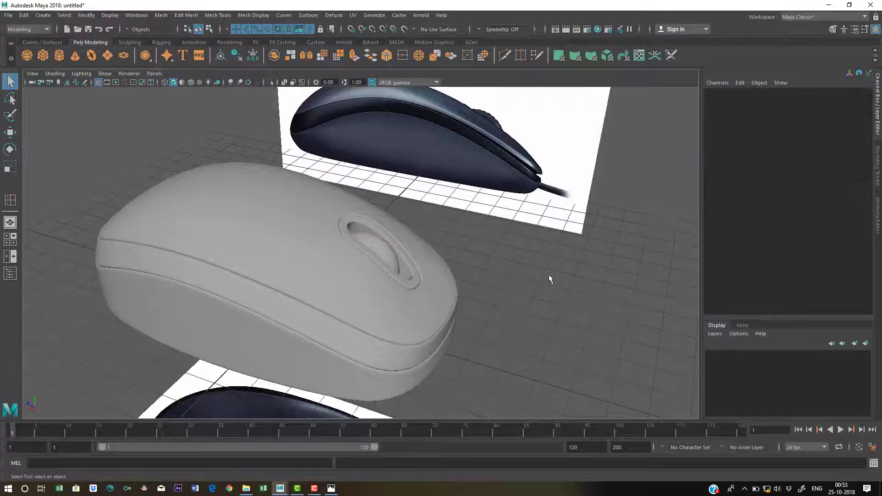
{"action": "left_click_drag", "start_coordinate": [549, 278], "coordinate": [366, 254], "text": "alt"}
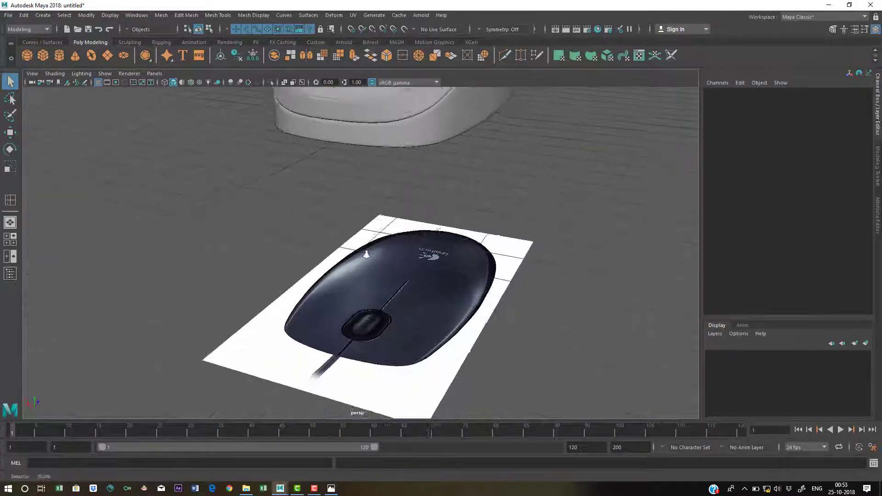
{"action": "right_click_drag", "start_coordinate": [366, 255], "coordinate": [366, 235], "text": "alt"}
{"action": "left_click_drag", "start_coordinate": [365, 235], "coordinate": [492, 317], "text": "alt"}
{"action": "left_click", "coordinate": [348, 140]}
{"action": "right_click_drag", "start_coordinate": [396, 208], "coordinate": [496, 244], "text": "alt"}
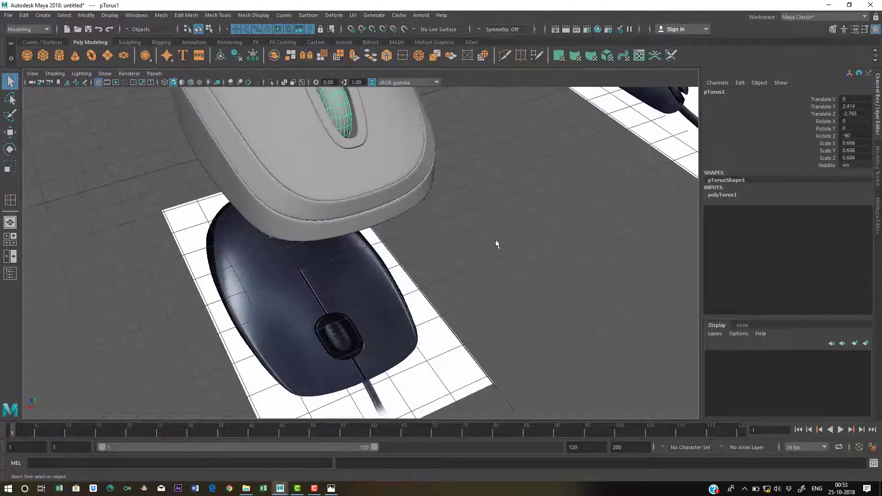
{"action": "left_click", "coordinate": [496, 244]}
{"action": "left_click_drag", "start_coordinate": [498, 303], "coordinate": [428, 241], "text": "alt"}
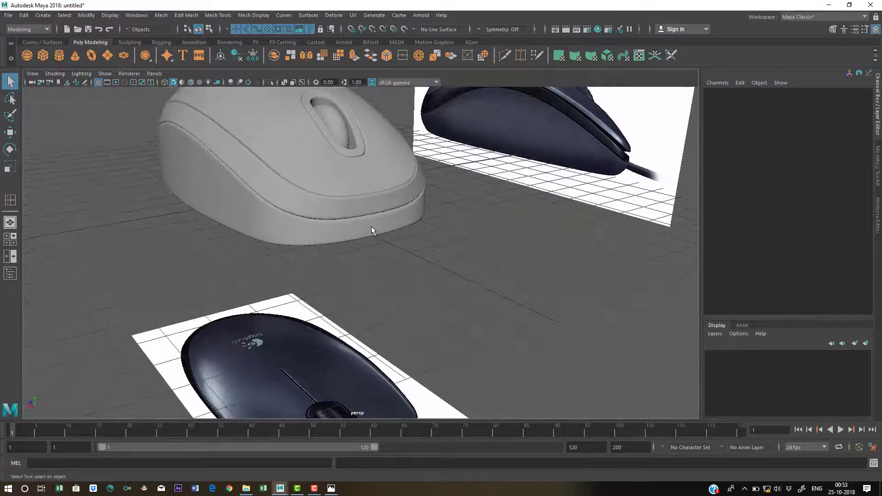
{"action": "left_click_drag", "start_coordinate": [372, 229], "coordinate": [505, 184], "text": "alt"}
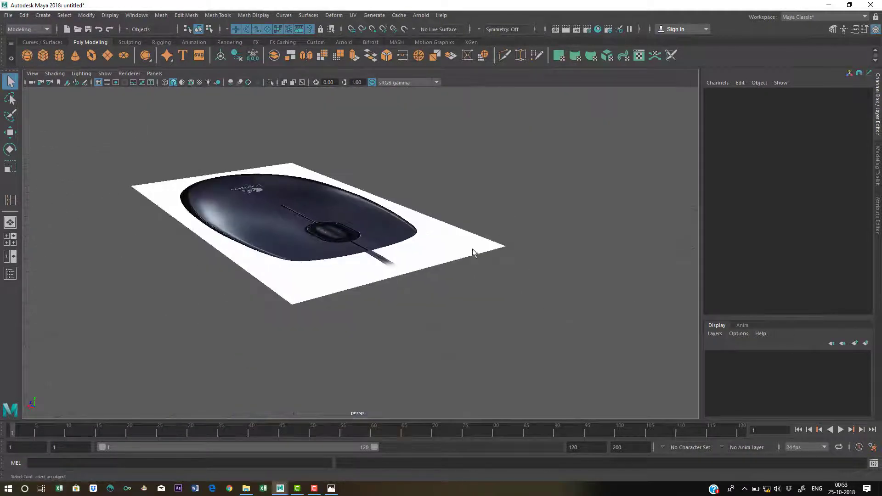
{"action": "left_click_drag", "start_coordinate": [474, 252], "coordinate": [553, 202], "text": "alt"}
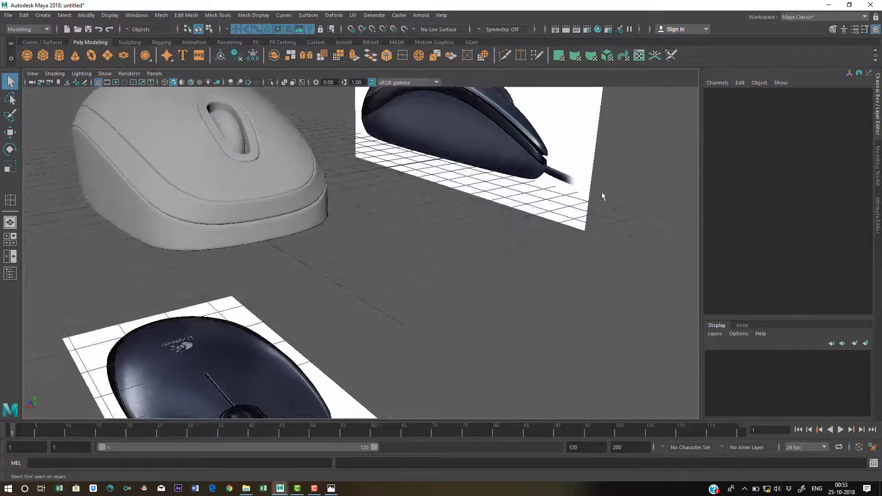
{"action": "left_click_drag", "start_coordinate": [368, 219], "coordinate": [403, 254], "text": "alt"}
Step: Insert a horizontal edge loop midway up the wall of the mouse's lower body
{"action": "left_click", "coordinate": [320, 214]}
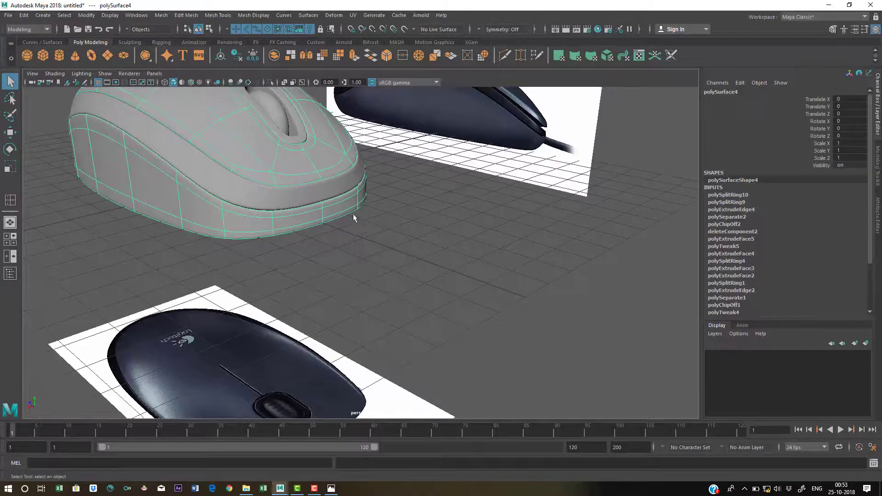
{"action": "left_click_drag", "start_coordinate": [325, 220], "coordinate": [359, 226], "text": "alt"}
{"action": "right_click_drag", "start_coordinate": [345, 252], "coordinate": [449, 271], "text": "alt"}
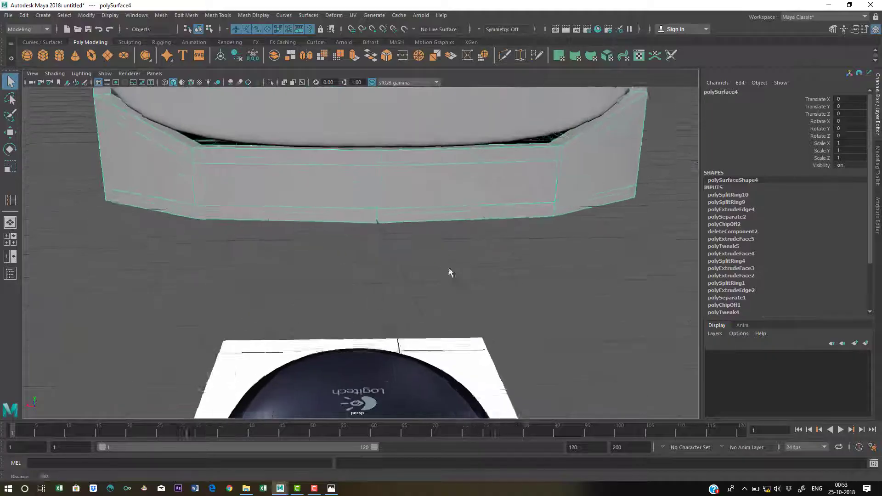
{"action": "left_click_drag", "start_coordinate": [449, 271], "coordinate": [439, 210], "text": "alt"}
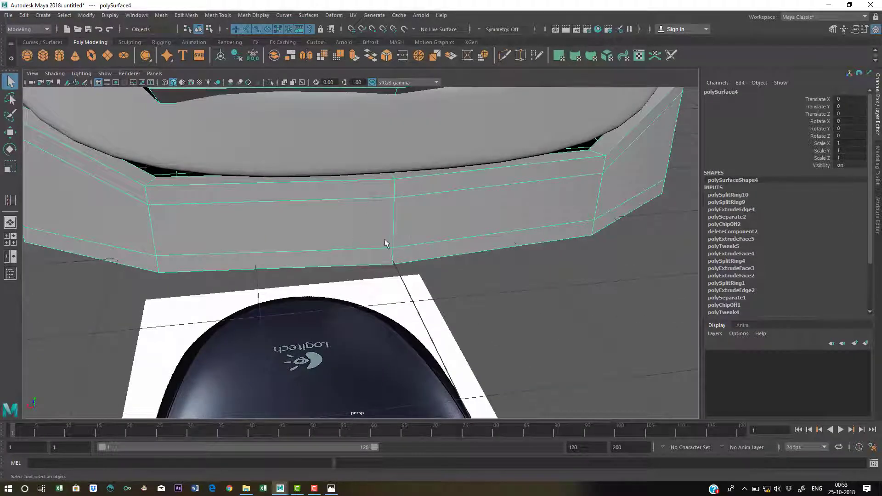
{"action": "right_click_drag", "start_coordinate": [425, 198], "coordinate": [400, 224], "text": "shift"}
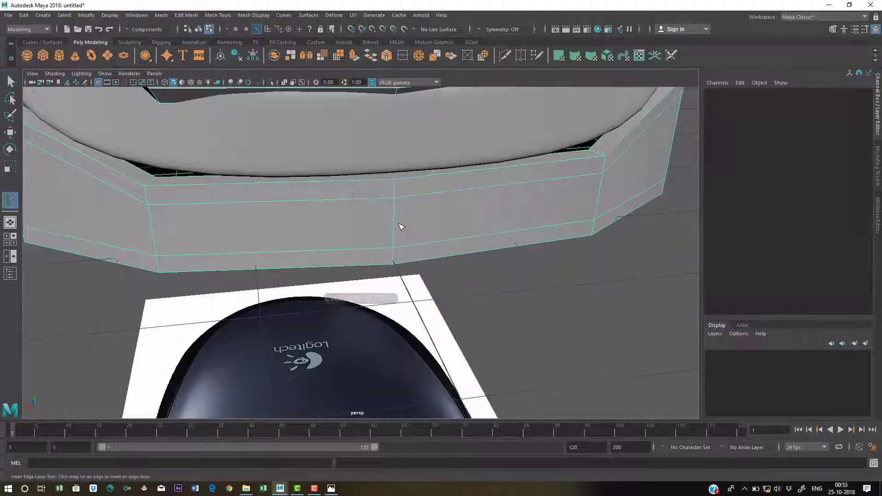
{"action": "left_click", "coordinate": [394, 224]}
{"action": "left_click_drag", "start_coordinate": [394, 236], "coordinate": [361, 253], "text": "alt"}
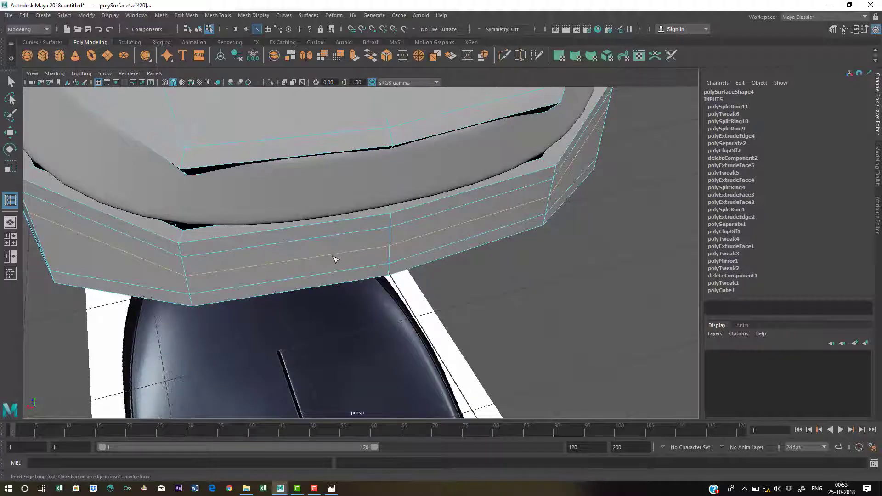
{"action": "left_click", "coordinate": [336, 256]}
{"action": "left_click_drag", "start_coordinate": [478, 260], "coordinate": [488, 254], "text": "alt"}
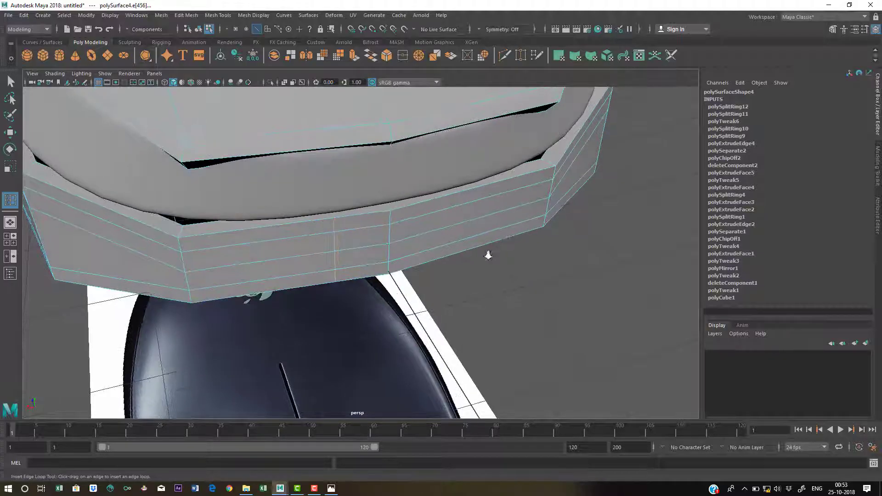
{"action": "right_click_drag", "start_coordinate": [488, 254], "coordinate": [383, 249], "text": "alt"}
{"action": "left_click_drag", "start_coordinate": [384, 248], "coordinate": [383, 191], "text": "alt"}
{"action": "key", "text": "ctrl+z"}
Step: Insert a lengthwise edge loop through the base and front wall on each side of the centre line
{"action": "left_click_drag", "start_coordinate": [385, 221], "coordinate": [398, 250], "text": "alt"}
{"action": "right_click_drag", "start_coordinate": [398, 250], "coordinate": [437, 269], "text": "alt"}
{"action": "left_click_drag", "start_coordinate": [437, 270], "coordinate": [315, 224], "text": "alt"}
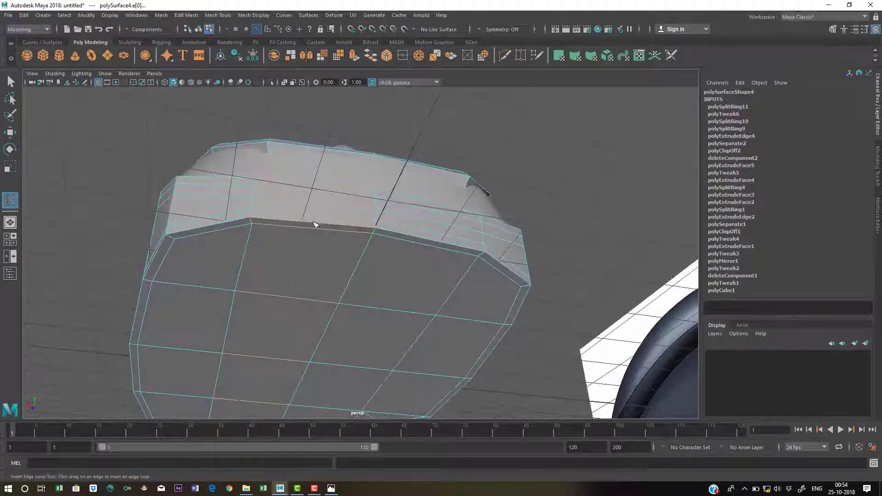
{"action": "left_click", "coordinate": [314, 225]}
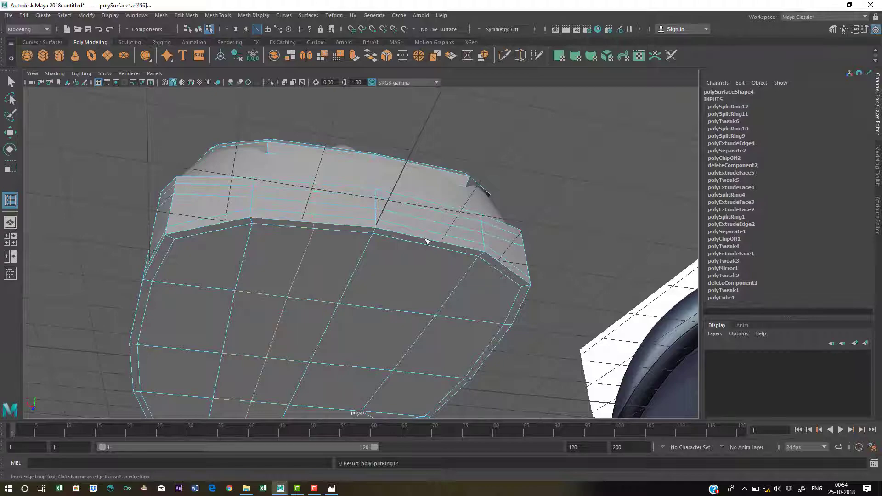
{"action": "left_click", "coordinate": [428, 243]}
{"action": "left_click_drag", "start_coordinate": [428, 242], "coordinate": [380, 250], "text": "alt"}
{"action": "key", "text": "q"}
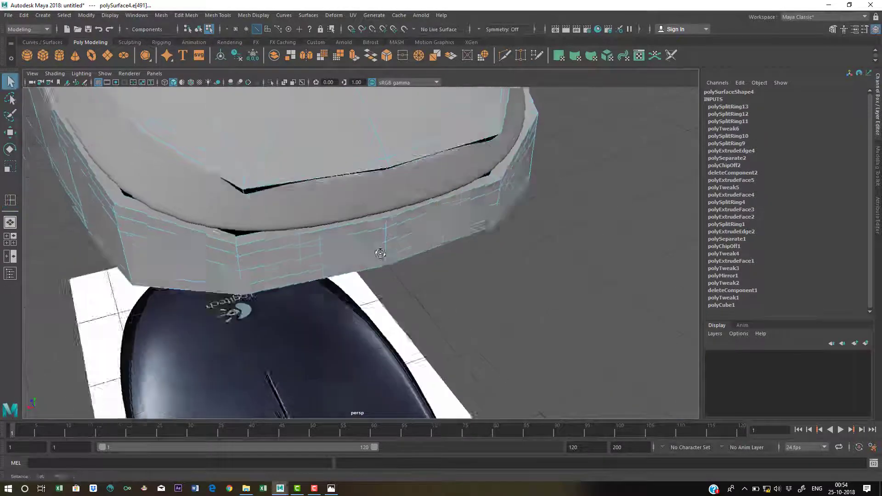
Step: Extrude the four central faces of the front wall with an Offset of 0.07
{"action": "right_click_drag", "start_coordinate": [380, 250], "coordinate": [410, 288], "text": "alt"}
{"action": "right_click_drag", "start_coordinate": [385, 221], "coordinate": [385, 248]}
{"action": "left_click", "coordinate": [368, 222]}
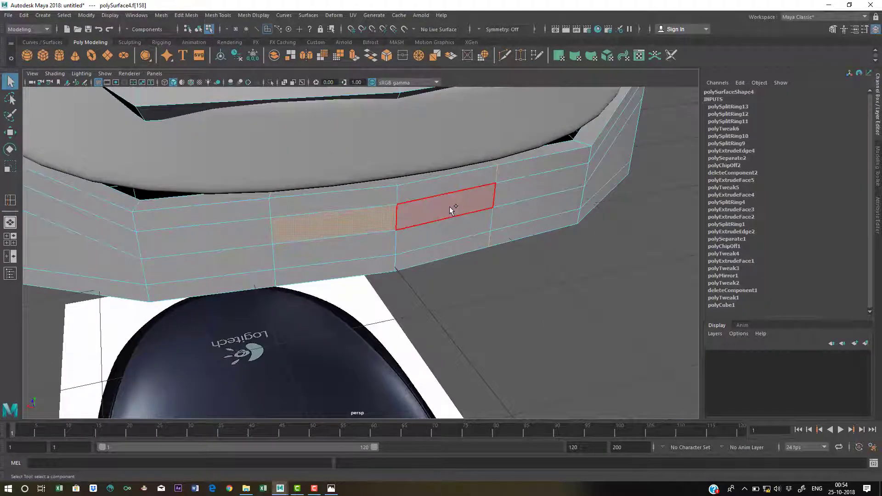
{"action": "left_click", "coordinate": [375, 250], "text": "shift"}
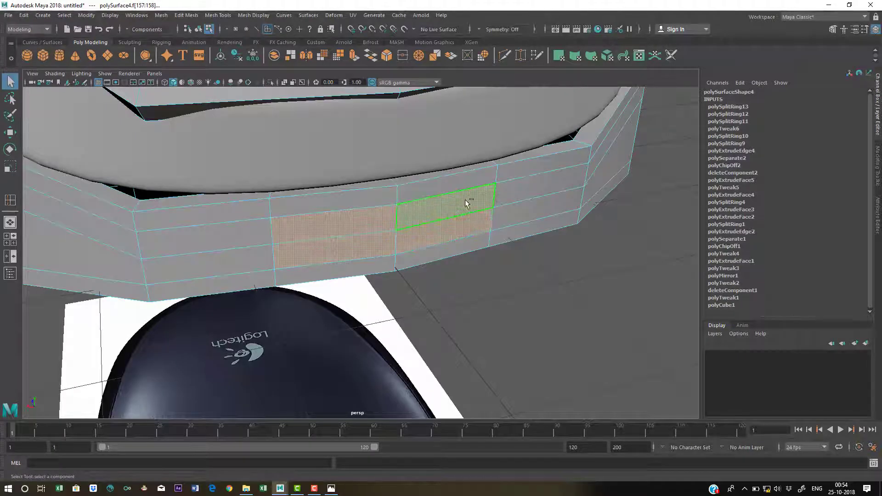
{"action": "right_click_drag", "start_coordinate": [466, 204], "coordinate": [473, 244], "text": "shift"}
{"action": "left_click_drag", "start_coordinate": [473, 244], "coordinate": [513, 271], "text": "alt"}
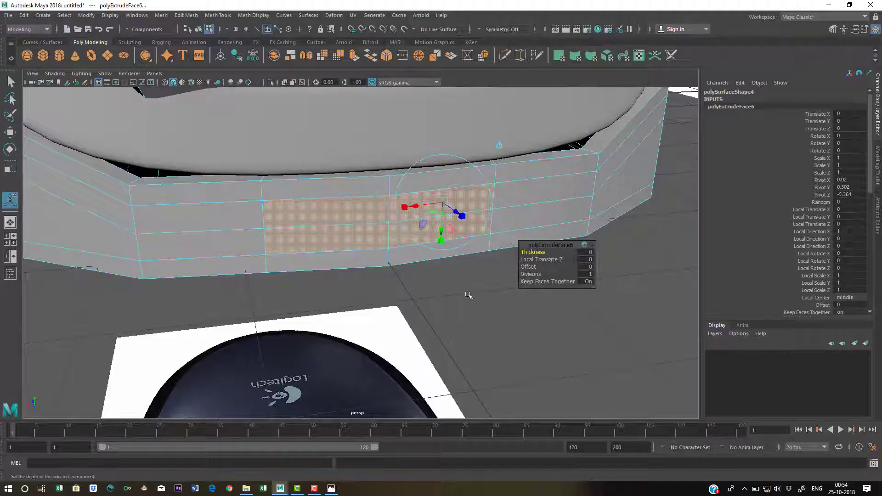
{"action": "left_click_drag", "start_coordinate": [530, 268], "coordinate": [536, 269]}
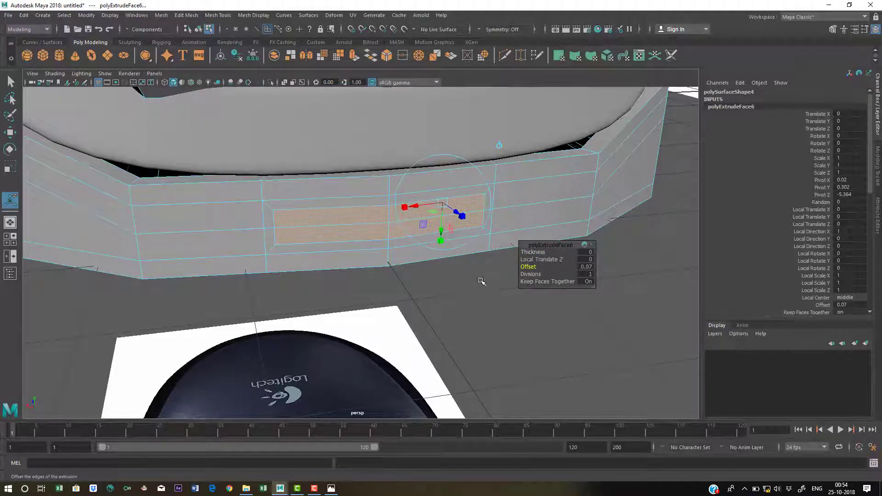
Step: Scale the inset faces along X into a narrow central patch and adjust its position on the front wall
{"action": "key", "text": "r"}
{"action": "left_click_drag", "start_coordinate": [345, 224], "coordinate": [356, 225]}
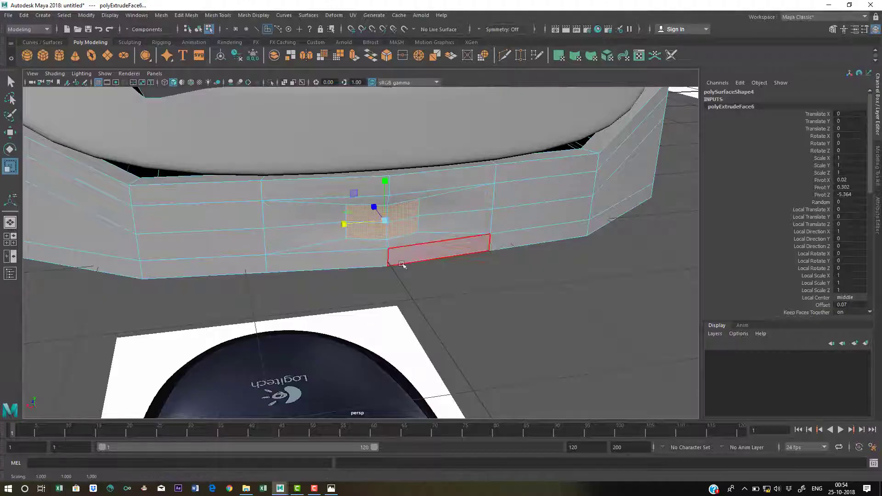
{"action": "left_click_drag", "start_coordinate": [403, 264], "coordinate": [463, 240], "text": "alt"}
{"action": "key", "text": "w"}
{"action": "left_click_drag", "start_coordinate": [449, 202], "coordinate": [459, 202]}
Step: Select the bottom edges of the central patch and move them to even out the front wall
{"action": "left_click_drag", "start_coordinate": [487, 267], "coordinate": [439, 257], "text": "alt"}
{"action": "key", "text": "q"}
{"action": "right_click_drag", "start_coordinate": [443, 240], "coordinate": [448, 199]}
{"action": "left_click", "coordinate": [450, 201]}
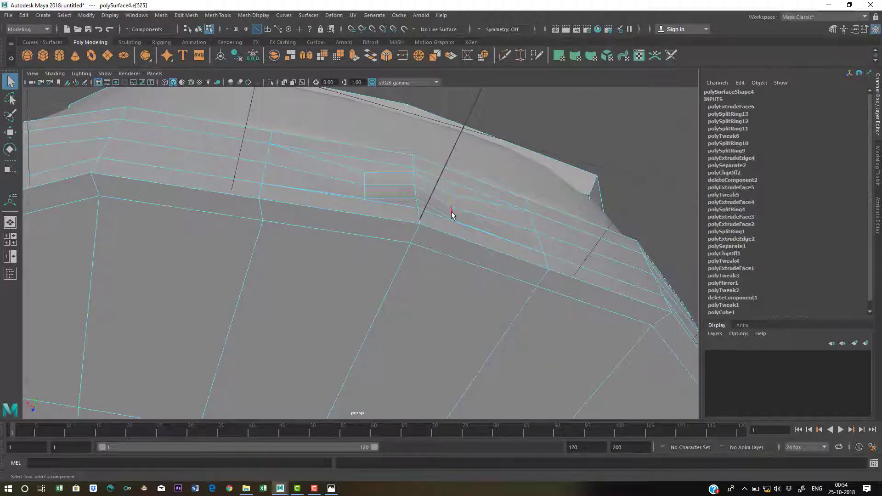
{"action": "left_click_drag", "start_coordinate": [487, 220], "coordinate": [468, 197], "text": "alt"}
{"action": "key", "text": "w"}
{"action": "left_click_drag", "start_coordinate": [467, 167], "coordinate": [501, 300]}
{"action": "key", "text": "q"}
{"action": "left_click_drag", "start_coordinate": [465, 255], "coordinate": [412, 230], "text": "alt"}
{"action": "right_click_drag", "start_coordinate": [412, 230], "coordinate": [486, 299], "text": "alt"}
{"action": "middle_click_drag", "start_coordinate": [413, 223], "coordinate": [401, 234], "text": "alt"}
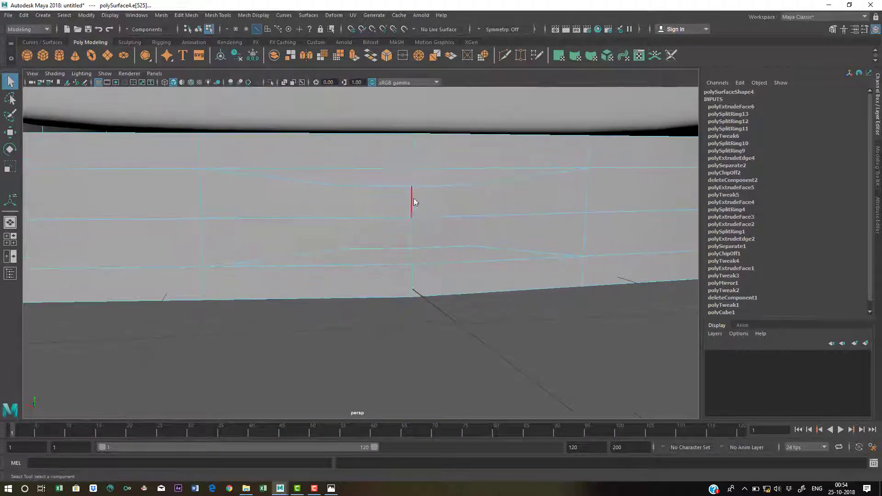
Step: Select the four faces of the central patch and circularize them
{"action": "right_click_drag", "start_coordinate": [413, 199], "coordinate": [407, 225]}
{"action": "left_click", "coordinate": [392, 205]}
{"action": "left_click", "coordinate": [441, 205], "text": "shift"}
{"action": "left_click", "coordinate": [437, 229], "text": "shift"}
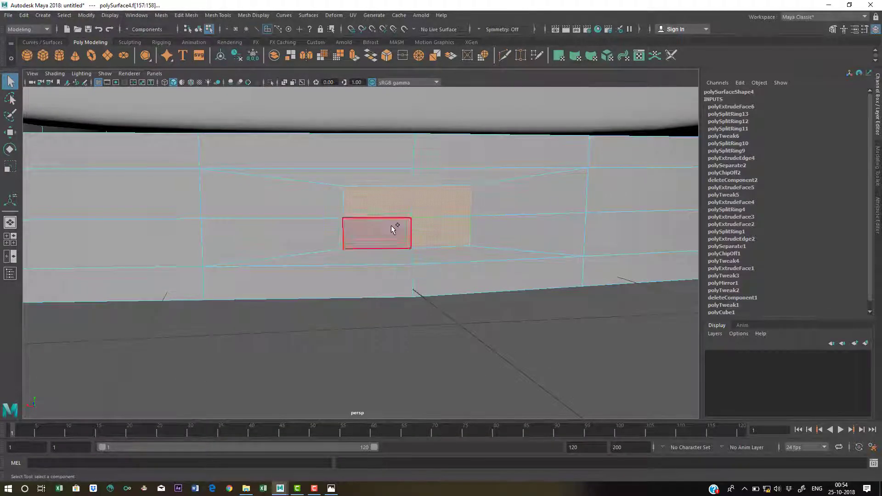
{"action": "left_click", "coordinate": [392, 231], "text": "shift"}
{"action": "left_click_drag", "start_coordinate": [475, 257], "coordinate": [404, 247], "text": "alt"}
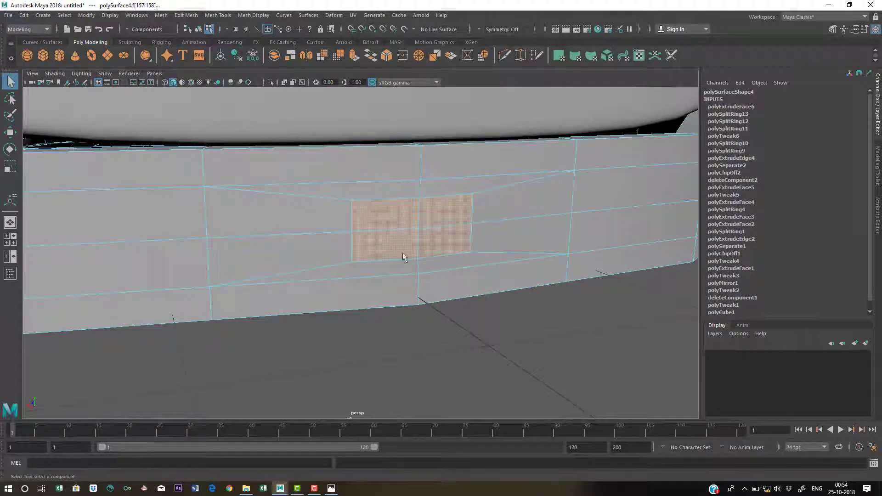
{"action": "right_click", "coordinate": [401, 216], "text": "shift"}
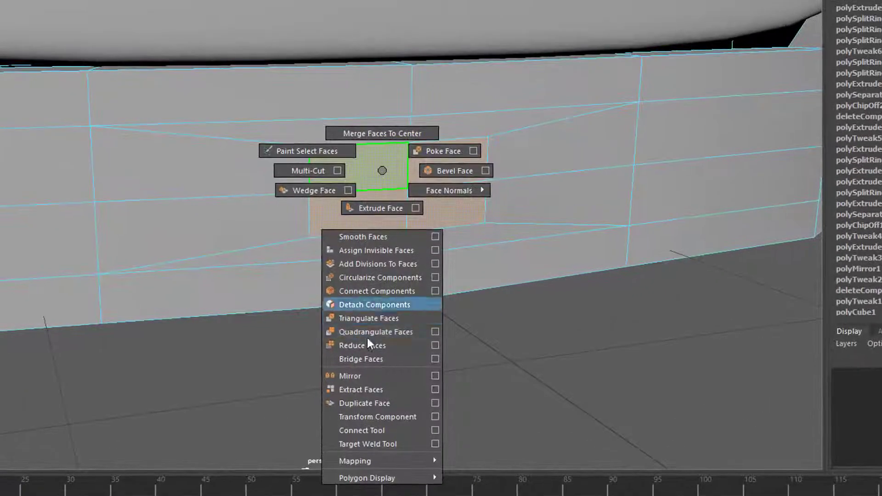
{"action": "left_click", "coordinate": [370, 280]}
Step: Scale the circular patch down uniformly so it fits within the height of the front wall
{"action": "left_click_drag", "start_coordinate": [456, 248], "coordinate": [481, 248], "text": "alt"}
{"action": "key", "text": "w"}
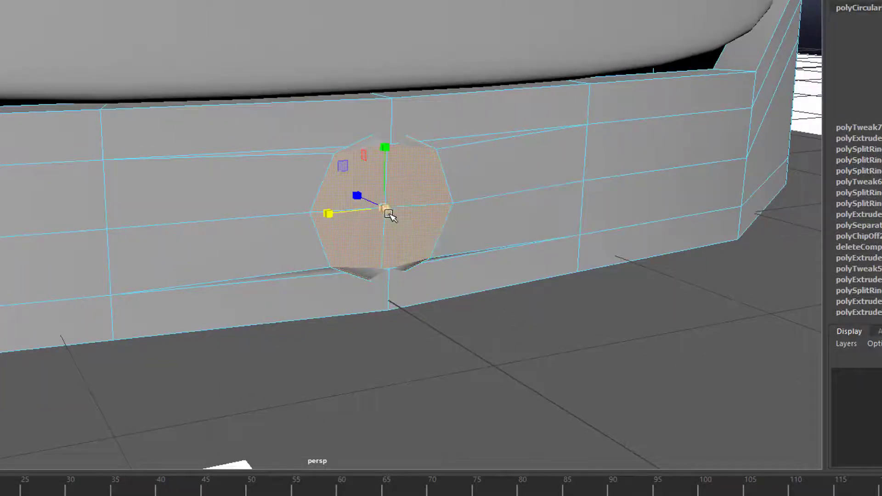
{"action": "left_click_drag", "start_coordinate": [386, 210], "coordinate": [349, 230]}
{"action": "left_click_drag", "start_coordinate": [393, 262], "coordinate": [357, 258], "text": "alt"}
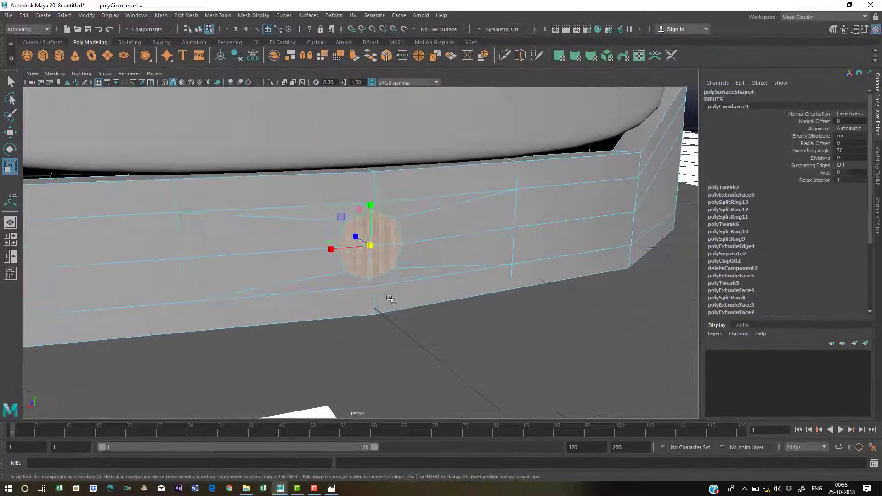
{"action": "left_click_drag", "start_coordinate": [389, 299], "coordinate": [430, 232], "text": "alt"}
Step: Inset the circular faces with a small extrude offset, and extrude them inward at a Local Translate Z of about -0.03
{"action": "right_click", "coordinate": [429, 232], "text": "shift"}
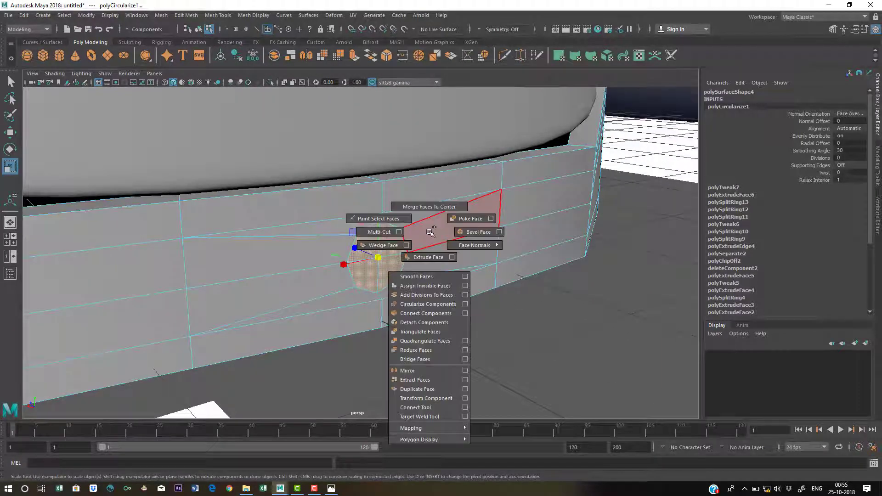
{"action": "left_click", "coordinate": [421, 259]}
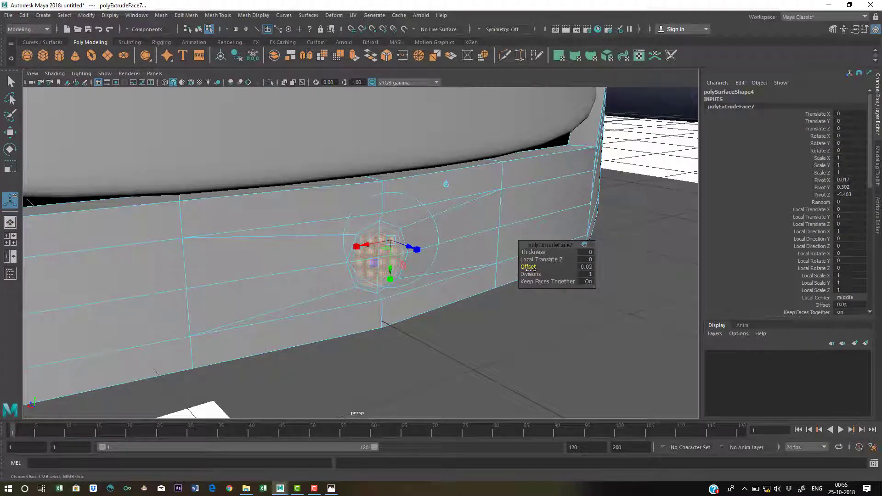
{"action": "right_click_drag", "start_coordinate": [466, 214], "coordinate": [459, 242], "text": "shift"}
{"action": "left_click_drag", "start_coordinate": [442, 291], "coordinate": [463, 298], "text": "alt"}
{"action": "left_click_drag", "start_coordinate": [429, 261], "coordinate": [418, 258]}
Step: Repeat the extrusion on the circular faces and push them deeper into the body to form the cable hole
{"action": "key", "text": "g"}
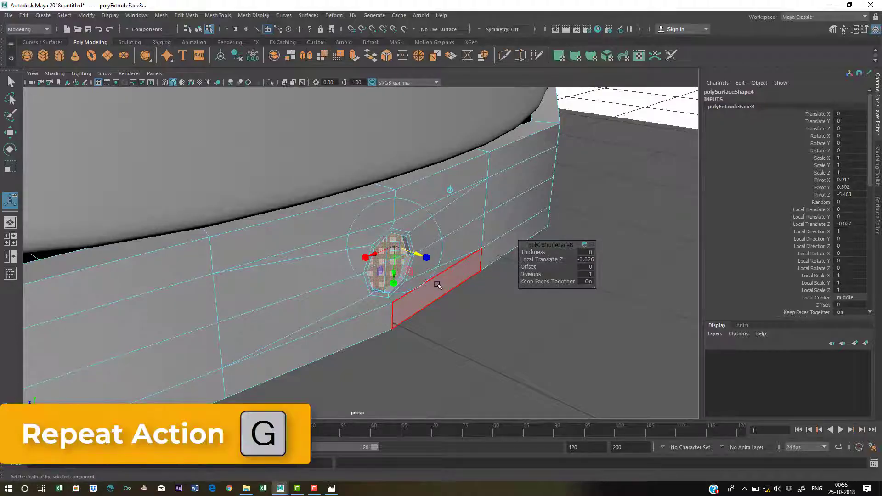
{"action": "key", "text": "g"}
{"action": "left_click_drag", "start_coordinate": [421, 255], "coordinate": [265, 173]}
{"action": "key", "text": "q"}
Step: Extract the circular faces at the end of the cable hole into a separate piece and return to object selection
{"action": "left_click", "coordinate": [213, 15]}
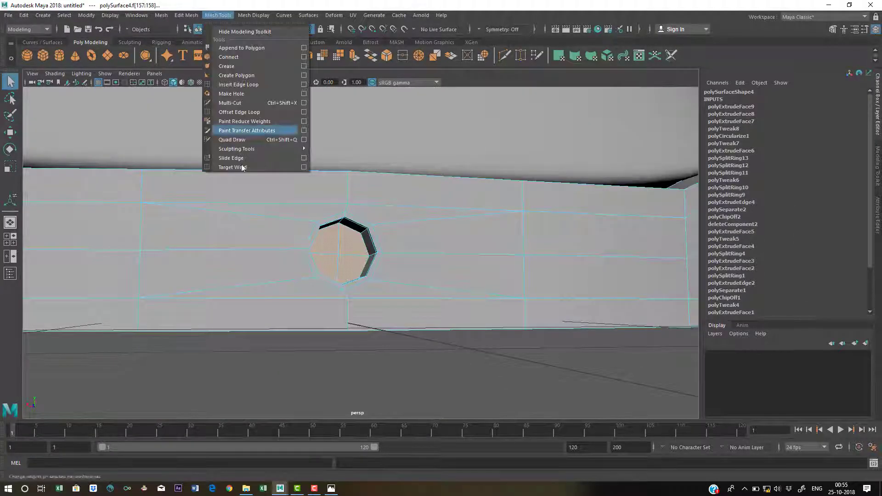
{"action": "left_click", "coordinate": [186, 15]}
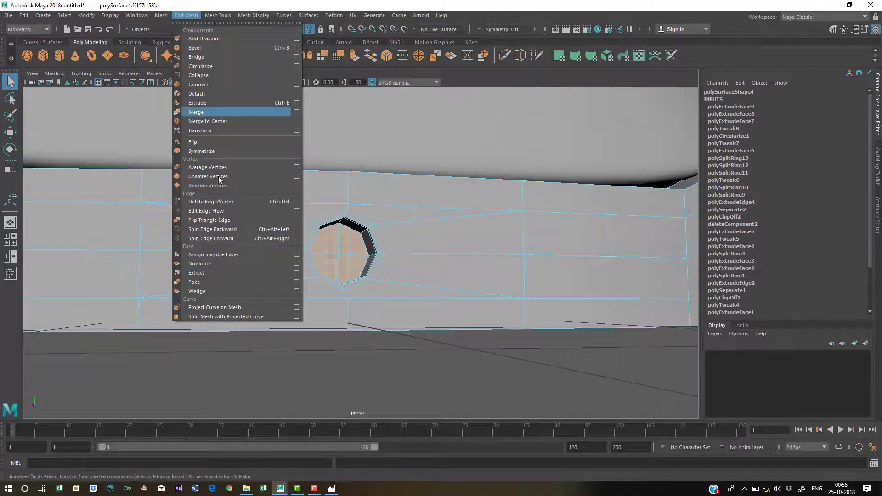
{"action": "left_click", "coordinate": [206, 272]}
{"action": "key", "text": "q"}
{"action": "key", "text": "F8"}
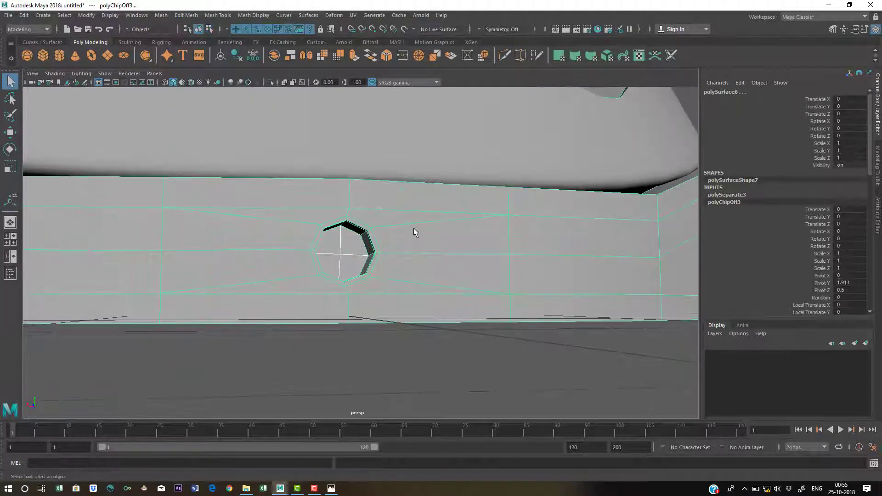
Step: Examine the cable hole and the front wall in smooth preview and unsmoothed display from several angles
{"action": "left_click_drag", "start_coordinate": [413, 230], "coordinate": [449, 296], "text": "alt"}
{"action": "key", "text": "3"}
{"action": "left_click", "coordinate": [483, 367]}
{"action": "right_click_drag", "start_coordinate": [483, 366], "coordinate": [305, 305], "text": "alt"}
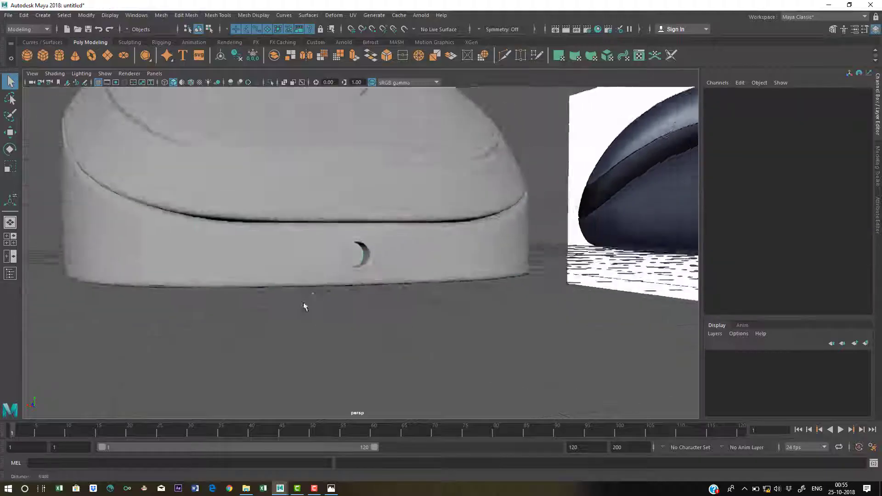
{"action": "left_click_drag", "start_coordinate": [294, 276], "coordinate": [303, 321], "text": "alt"}
{"action": "right_click_drag", "start_coordinate": [303, 321], "coordinate": [363, 230], "text": "alt"}
{"action": "left_click_drag", "start_coordinate": [367, 244], "coordinate": [415, 270], "text": "alt"}
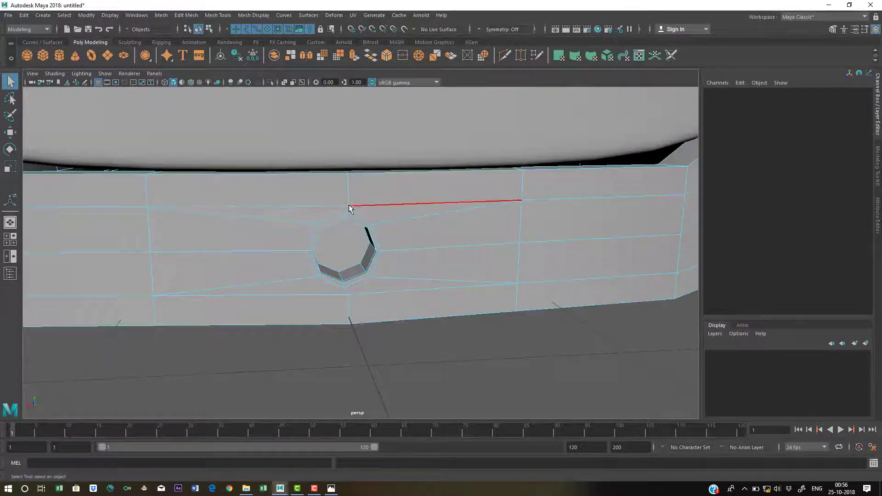
{"action": "left_click", "coordinate": [351, 208]}
{"action": "right_click_drag", "start_coordinate": [351, 216], "coordinate": [385, 279], "text": "alt"}
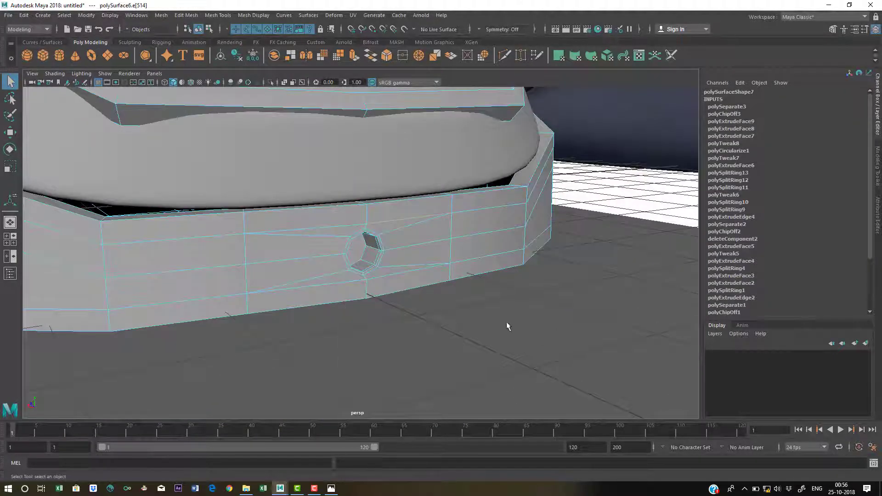
{"action": "left_click", "coordinate": [362, 253]}
{"action": "right_click_drag", "start_coordinate": [399, 235], "coordinate": [440, 216]}
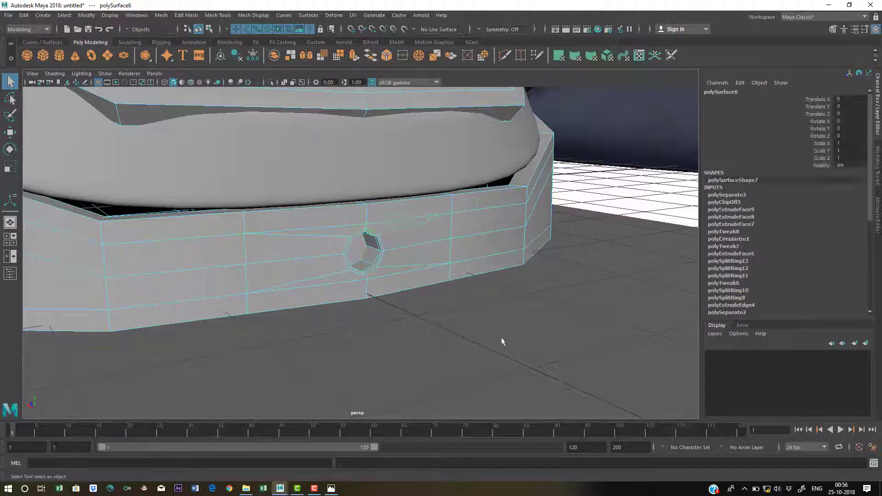
{"action": "left_click", "coordinate": [502, 339]}
{"action": "right_click_drag", "start_coordinate": [501, 339], "coordinate": [480, 324], "text": "alt"}
{"action": "left_click_drag", "start_coordinate": [480, 324], "coordinate": [382, 265], "text": "alt"}
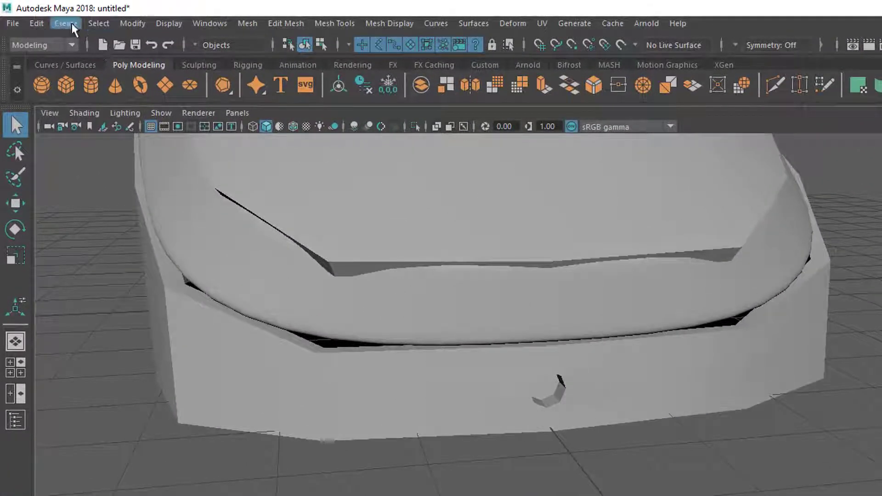
Step: Start a CV curve in the top view at the mouse's front edge, placing its first points along the reference cable
{"action": "left_click", "coordinate": [72, 24]}
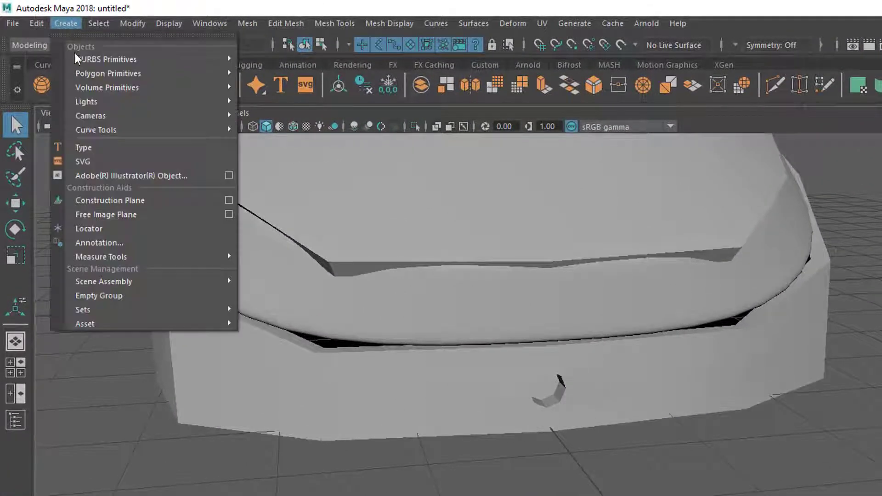
{"action": "mouse_move", "coordinate": [221, 130]}
{"action": "left_click", "coordinate": [325, 138]}
{"action": "key", "text": "space"}
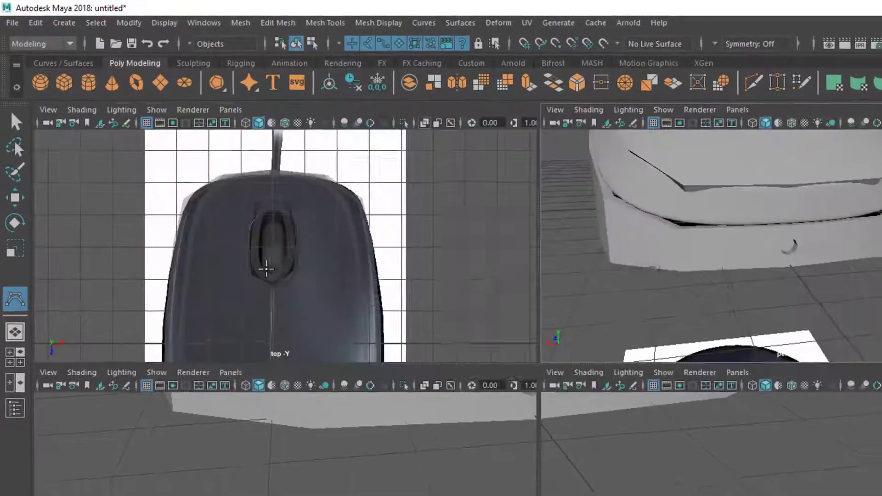
{"action": "key", "text": "space"}
{"action": "scroll", "coordinate": [350, 270], "scroll_direction": "up", "scroll_amount": 3}
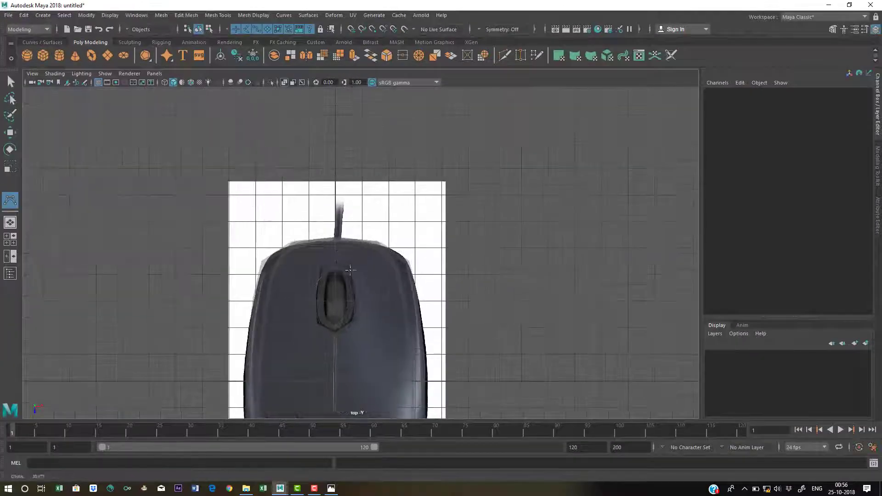
{"action": "scroll", "coordinate": [350, 270], "scroll_direction": "up", "scroll_amount": 5}
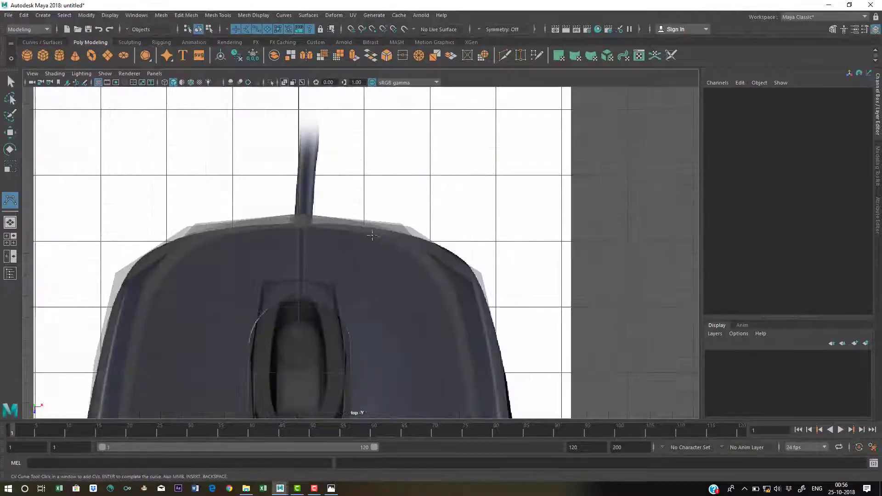
{"action": "left_click", "coordinate": [312, 248]}
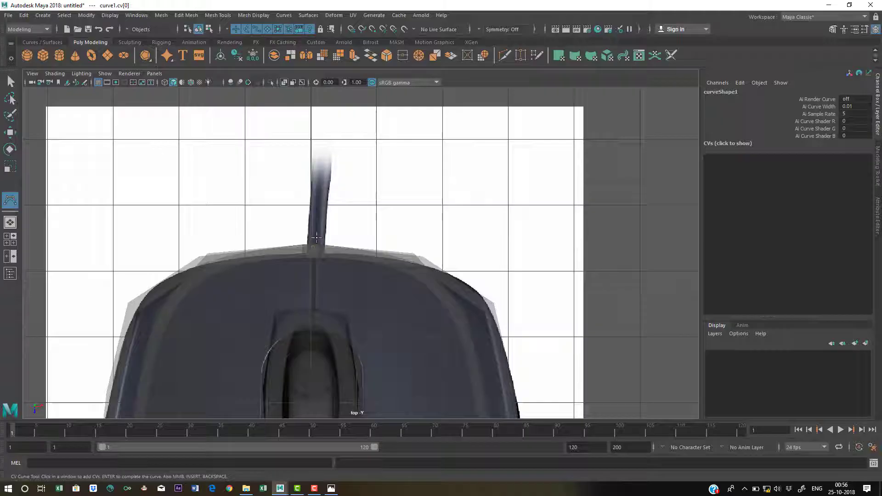
{"action": "left_click", "coordinate": [318, 214]}
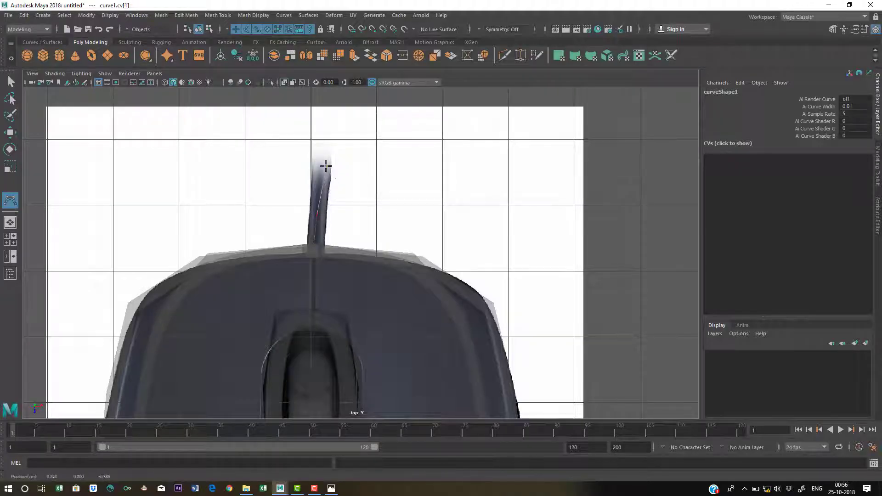
Step: Extend the curve beyond the reference image with points that sweep gently to the right and then straight ahead of the mouse
{"action": "scroll", "coordinate": [308, 170], "scroll_direction": "down", "scroll_amount": 5}
{"action": "left_click", "coordinate": [357, 227]}
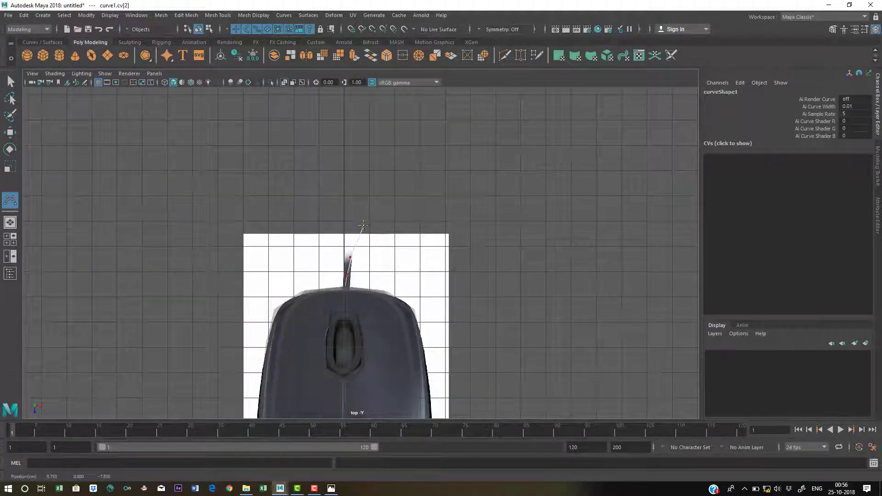
{"action": "left_click", "coordinate": [363, 225]}
{"action": "left_click", "coordinate": [382, 194]}
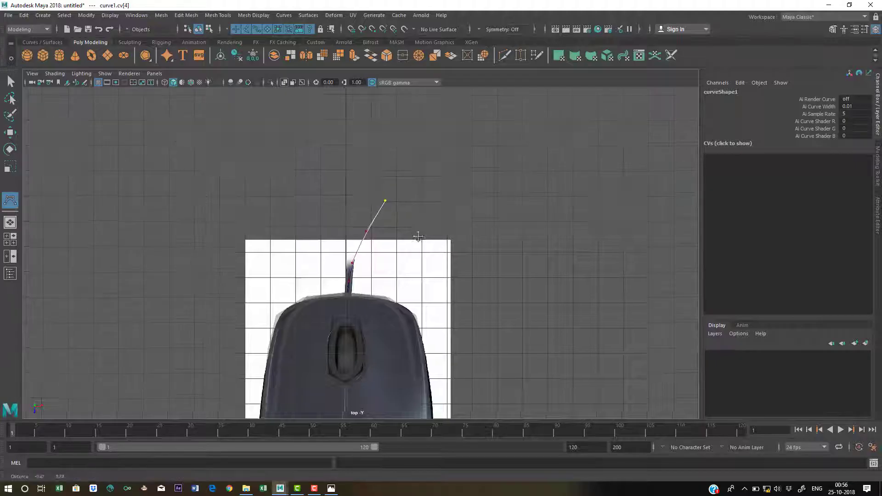
{"action": "middle_click_drag", "start_coordinate": [418, 237], "coordinate": [428, 280], "text": "alt"}
{"action": "left_click", "coordinate": [414, 180]}
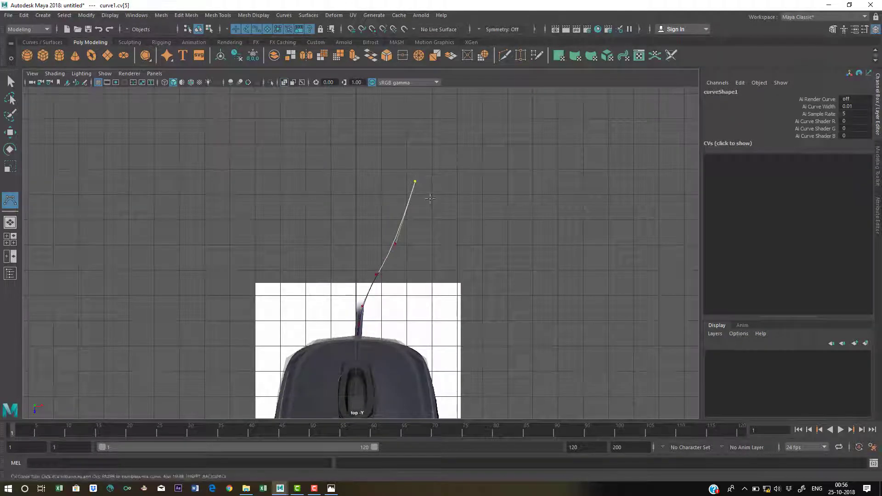
{"action": "middle_click_drag", "start_coordinate": [433, 147], "coordinate": [448, 212], "text": "alt"}
{"action": "left_click", "coordinate": [426, 178]}
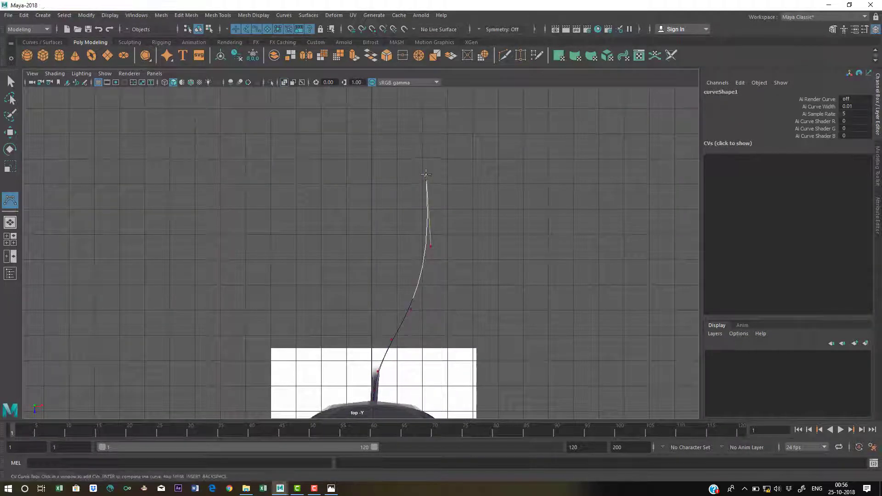
Step: Add points that bend the curve round to the left, adjusting the last one so the end runs nearly horizontal
{"action": "left_click", "coordinate": [365, 133]}
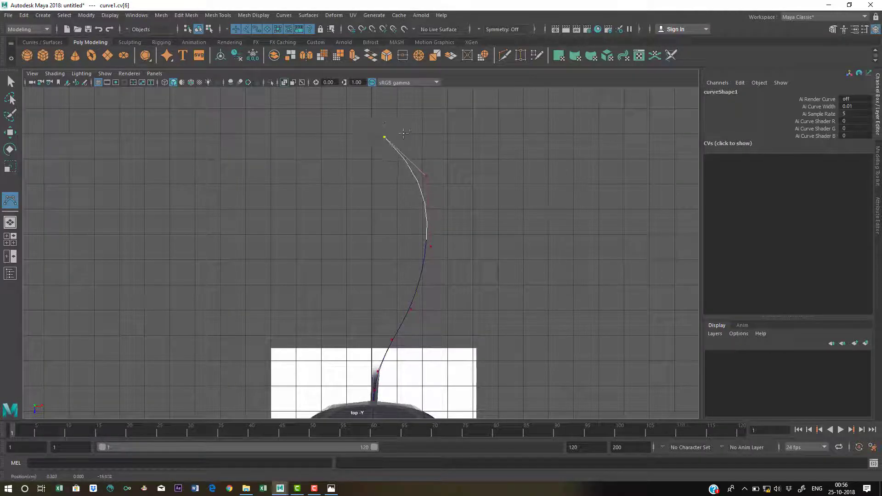
{"action": "left_click_drag", "start_coordinate": [374, 134], "coordinate": [403, 133]}
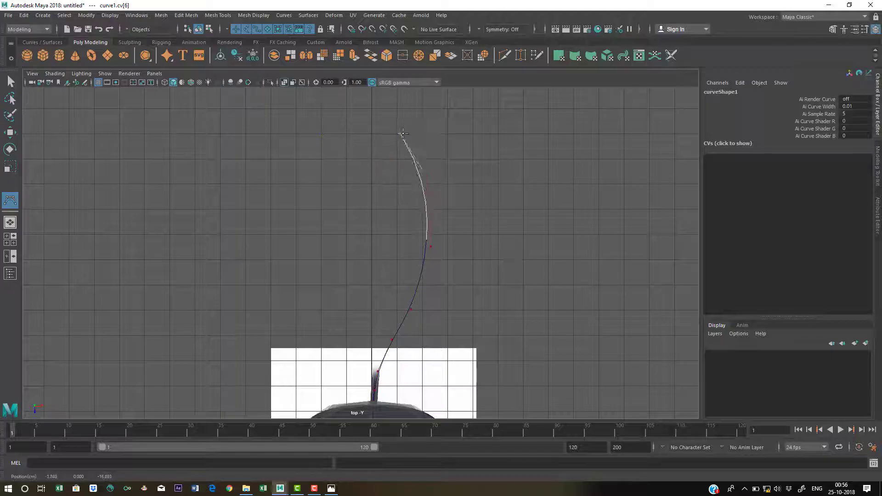
{"action": "middle_click_drag", "start_coordinate": [380, 166], "coordinate": [422, 223], "text": "alt"}
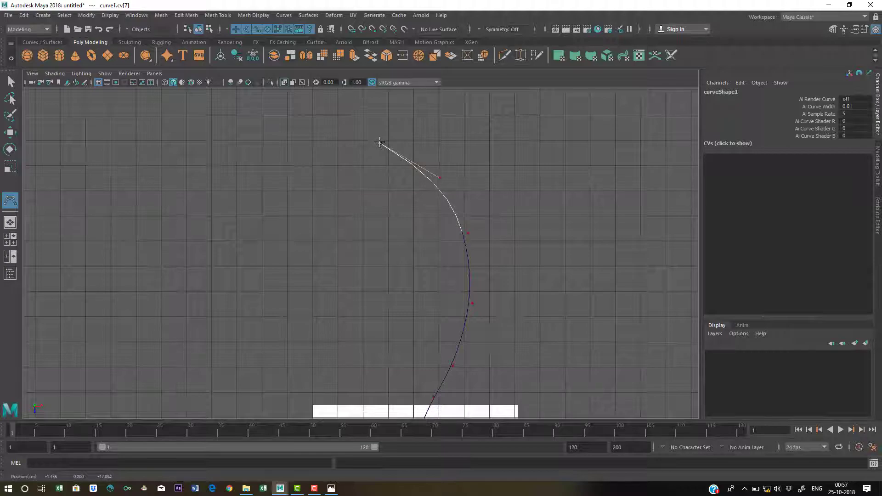
{"action": "mouse_move", "coordinate": [389, 142]}
{"action": "left_mouse_down"}
{"action": "mouse_move", "coordinate": [325, 158]}
{"action": "mouse_move", "coordinate": [382, 142]}
{"action": "left_mouse_up"}
{"action": "middle_click_drag", "start_coordinate": [288, 140], "coordinate": [349, 171], "text": "alt"}
{"action": "left_click", "coordinate": [352, 184]}
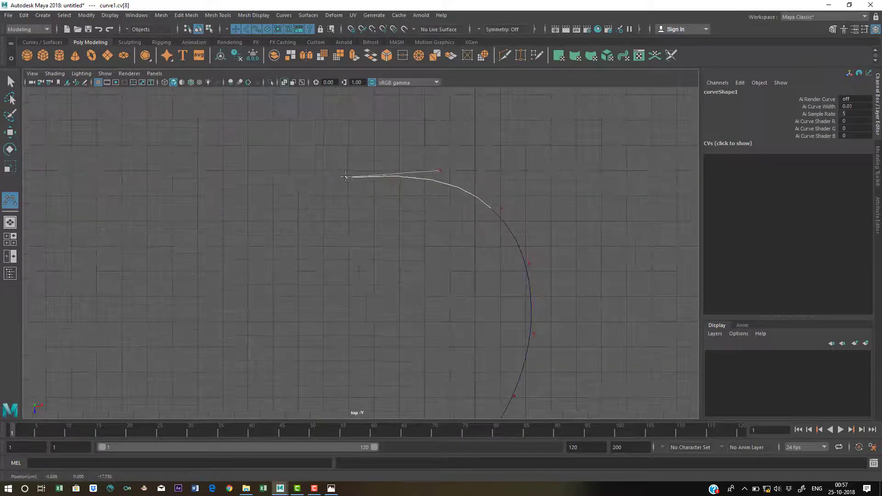
{"action": "left_click", "coordinate": [344, 175]}
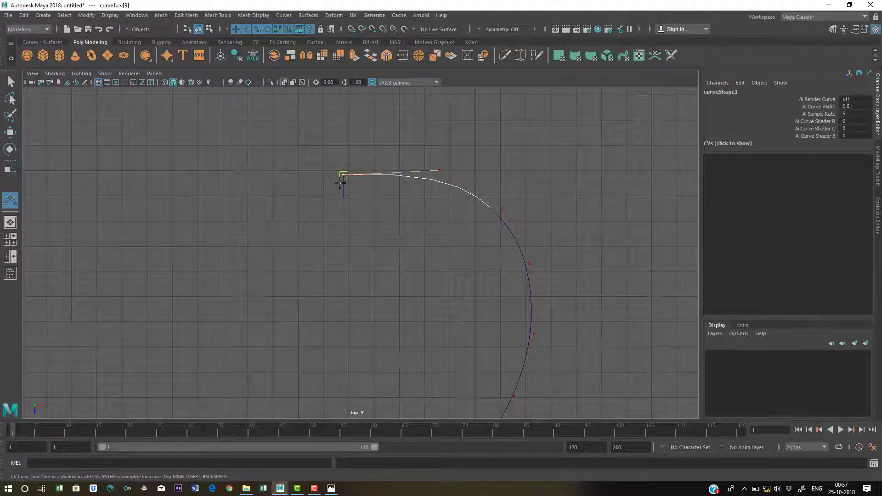
{"action": "middle_click_drag", "start_coordinate": [340, 183], "coordinate": [343, 178]}
{"action": "middle_click_drag", "start_coordinate": [360, 240], "coordinate": [376, 301], "text": "alt"}
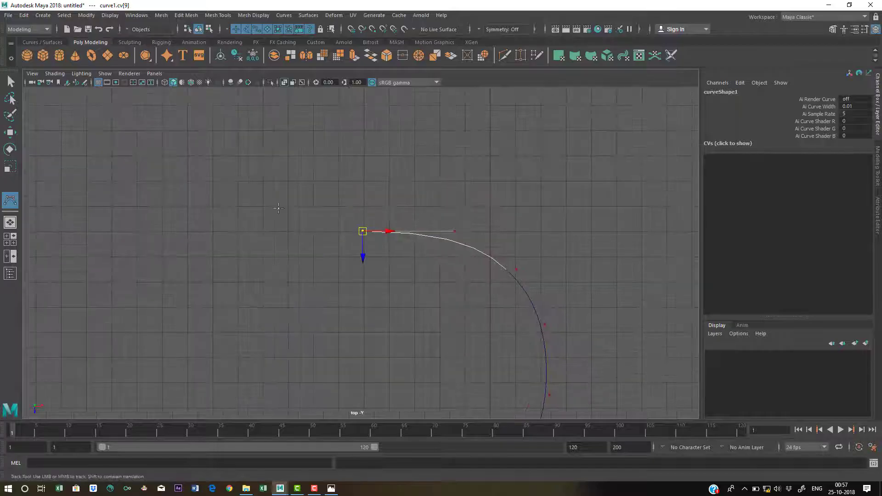
Step: Place the final points so the curve turns forward again into an S-shape, and complete the cable curve
{"action": "left_click", "coordinate": [273, 204]}
{"action": "left_click", "coordinate": [276, 137]}
{"action": "left_click_drag", "start_coordinate": [277, 137], "coordinate": [260, 134]}
{"action": "middle_click_drag", "start_coordinate": [297, 167], "coordinate": [298, 211], "text": "alt"}
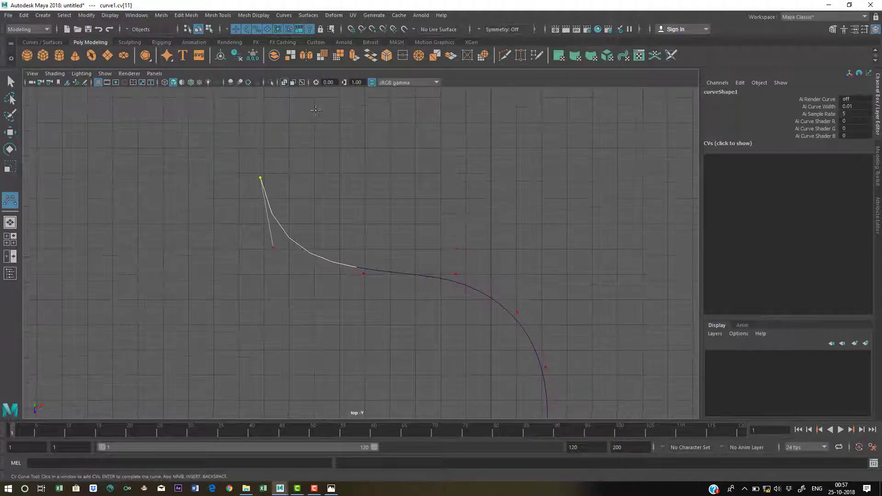
{"action": "left_click", "coordinate": [303, 106]}
{"action": "scroll", "coordinate": [337, 168], "scroll_direction": "down", "scroll_amount": 3}
{"action": "scroll", "coordinate": [338, 167], "scroll_direction": "down", "scroll_amount": 2}
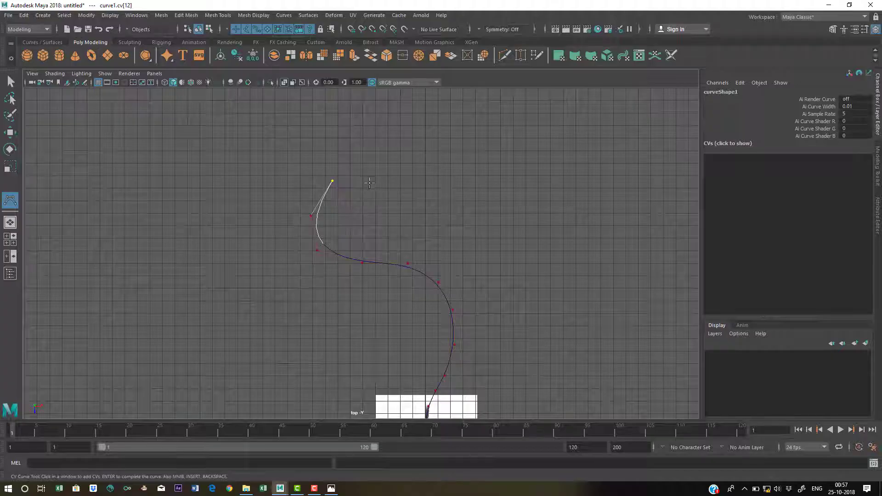
{"action": "key", "text": "Return"}
Step: Raise the cable curve in the perspective view to a Translate Y of about 0.315, level with the cable hole
{"action": "key", "text": "space"}
{"action": "key", "text": "space"}
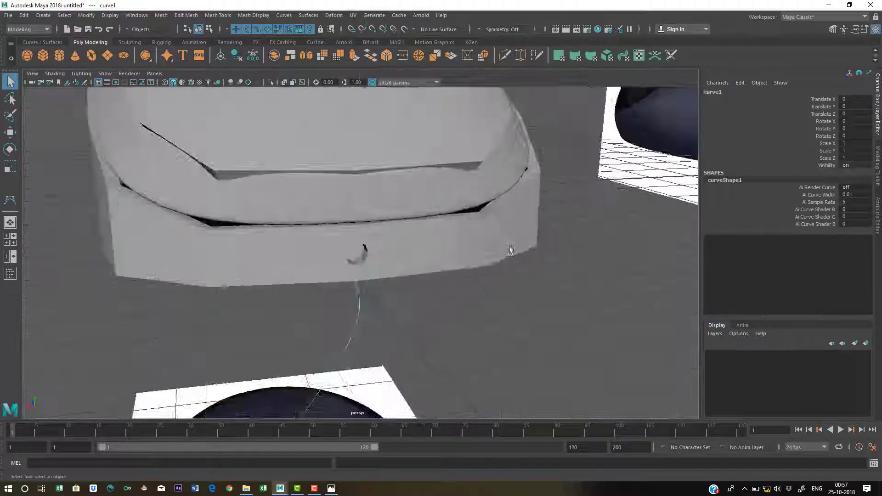
{"action": "scroll", "coordinate": [511, 250], "scroll_direction": "down", "scroll_amount": 6}
{"action": "left_click_drag", "start_coordinate": [294, 265], "coordinate": [220, 290], "text": "alt"}
{"action": "scroll", "coordinate": [262, 299], "scroll_direction": "up", "scroll_amount": 6}
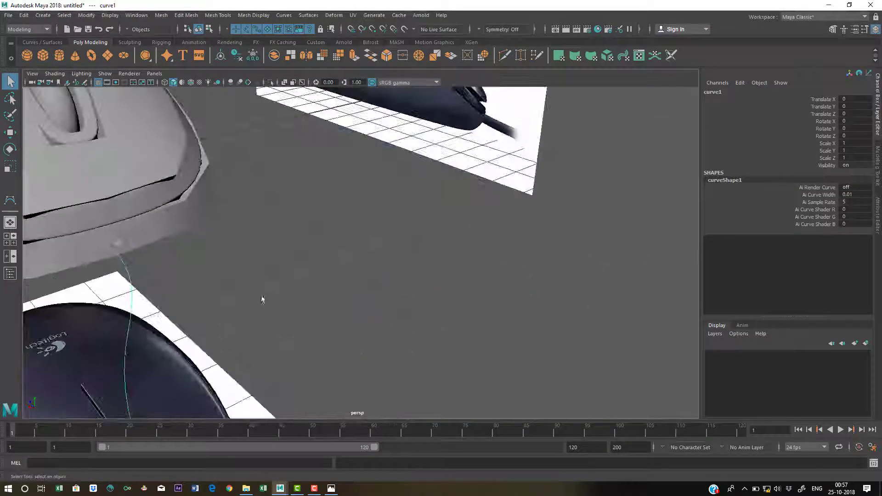
{"action": "scroll", "coordinate": [243, 276], "scroll_direction": "down", "scroll_amount": 3}
{"action": "key", "text": "w"}
{"action": "middle_click_drag", "start_coordinate": [221, 280], "coordinate": [295, 228], "text": "alt"}
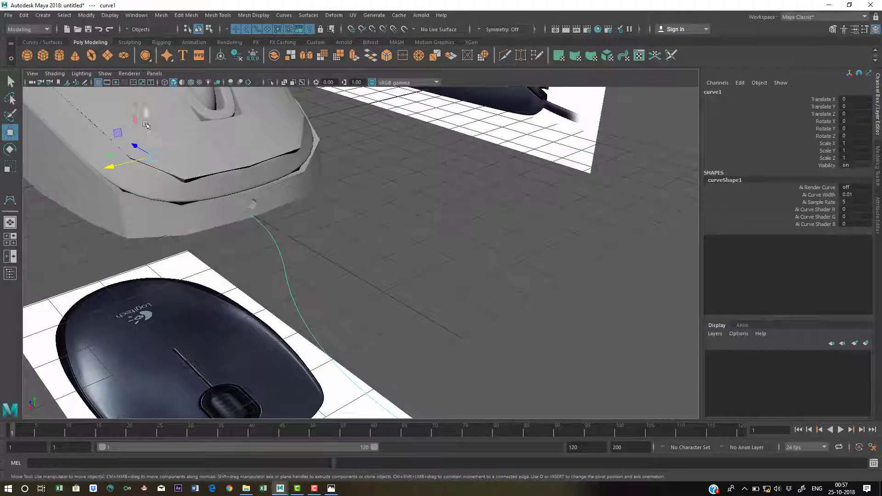
{"action": "left_click_drag", "start_coordinate": [146, 124], "coordinate": [145, 109]}
Step: Select all faces of the separate circular piece in the cable hole together with the cable curve
{"action": "scroll", "coordinate": [317, 221], "scroll_direction": "up", "scroll_amount": 2}
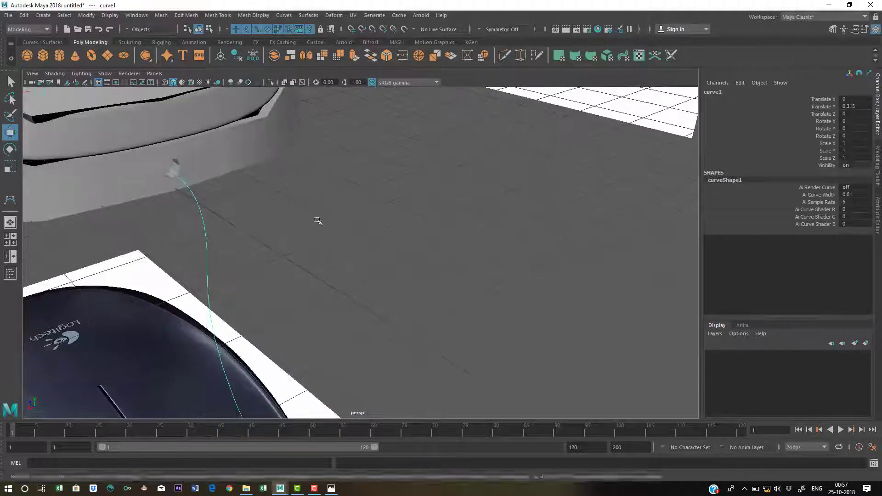
{"action": "left_click_drag", "start_coordinate": [317, 221], "coordinate": [457, 254], "text": "alt"}
{"action": "scroll", "coordinate": [317, 248], "scroll_direction": "up", "scroll_amount": 3}
{"action": "left_click_drag", "start_coordinate": [294, 241], "coordinate": [317, 246], "text": "alt"}
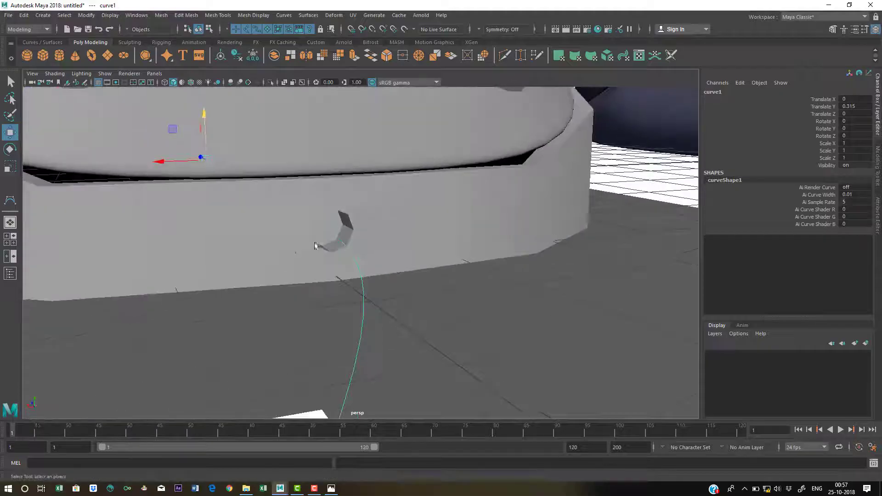
{"action": "key", "text": "q"}
{"action": "left_click", "coordinate": [322, 230]}
{"action": "right_click_drag", "start_coordinate": [323, 220], "coordinate": [327, 244]}
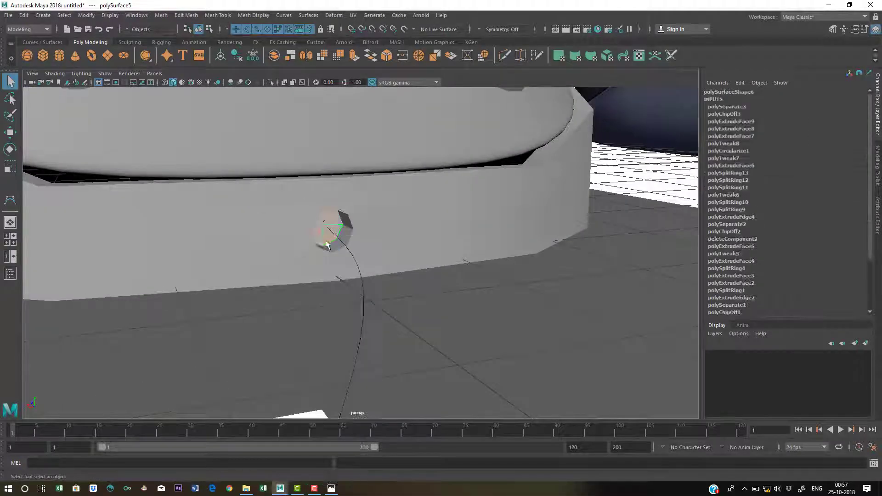
{"action": "left_click_drag", "start_coordinate": [327, 243], "coordinate": [327, 237]}
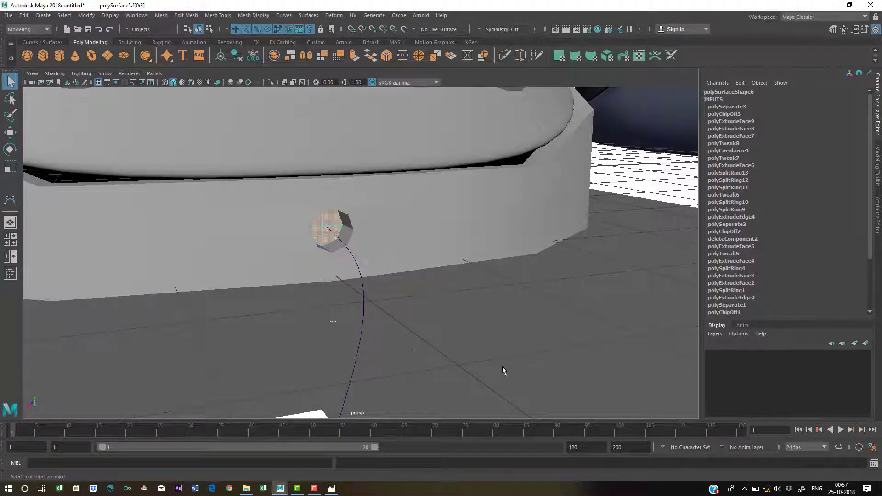
{"action": "left_click_drag", "start_coordinate": [333, 322], "coordinate": [503, 367], "text": "shift"}
{"action": "left_click_drag", "start_coordinate": [508, 335], "coordinate": [500, 295], "text": "alt"}
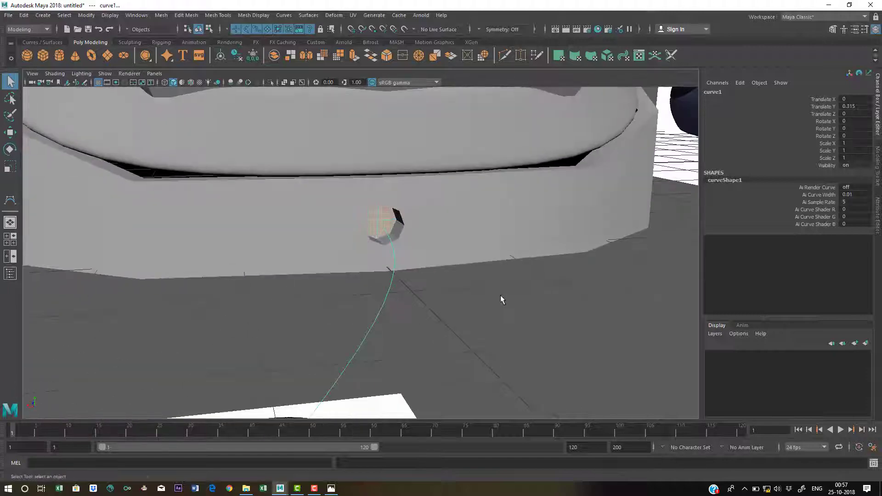
{"action": "left_click", "coordinate": [501, 295]}
{"action": "double_click", "coordinate": [388, 227]}
{"action": "mouse_move", "coordinate": [374, 301]}
{"action": "left_mouse_down", "text": "alt"}
{"action": "mouse_move", "coordinate": [380, 295]}
{"action": "mouse_move", "coordinate": [385, 315]}
{"action": "left_mouse_up", "text": "alt"}
{"action": "left_click", "coordinate": [366, 304], "text": "shift"}
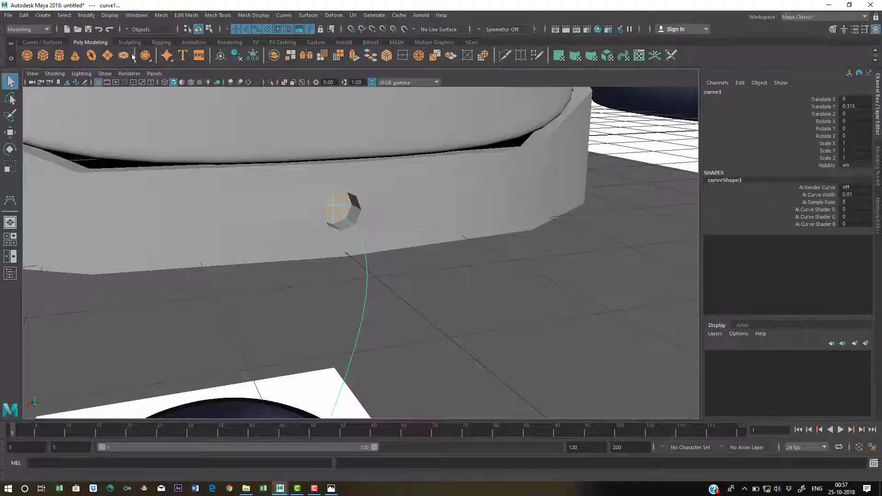
Step: Extrude the selected circular faces along the cable curve
{"action": "left_click", "coordinate": [184, 15]}
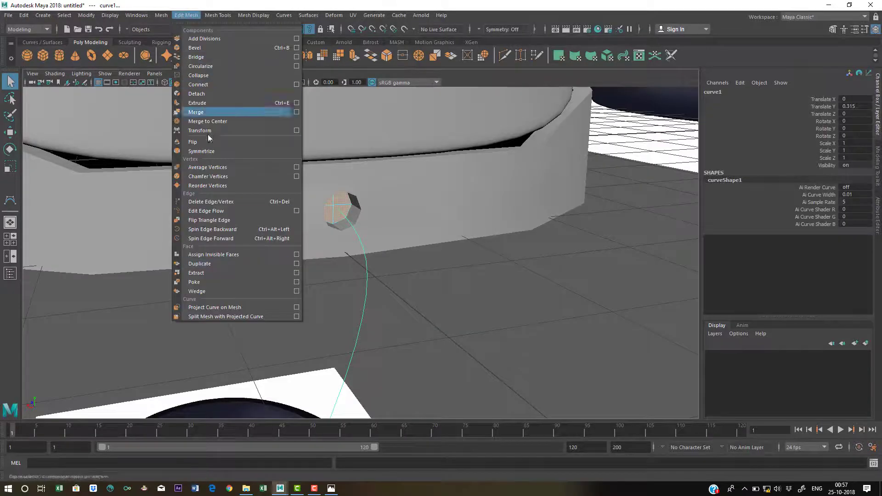
{"action": "left_click", "coordinate": [205, 105]}
{"action": "scroll", "coordinate": [419, 248], "scroll_direction": "down", "scroll_amount": 8}
{"action": "middle_click_drag", "start_coordinate": [419, 249], "coordinate": [281, 256], "text": "alt"}
{"action": "left_click_drag", "start_coordinate": [281, 257], "coordinate": [225, 226], "text": "alt"}
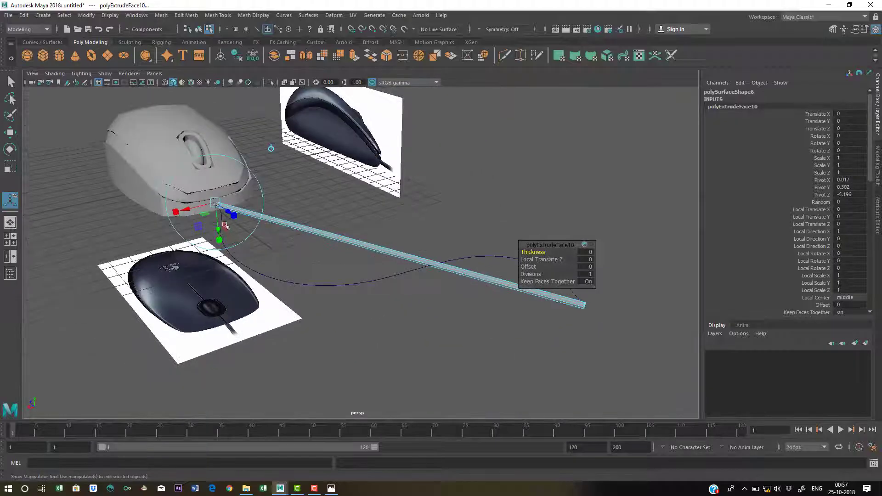
{"action": "middle_click_drag", "start_coordinate": [364, 269], "coordinate": [343, 268], "text": "alt"}
{"action": "left_click_drag", "start_coordinate": [343, 268], "coordinate": [345, 270], "text": "alt"}
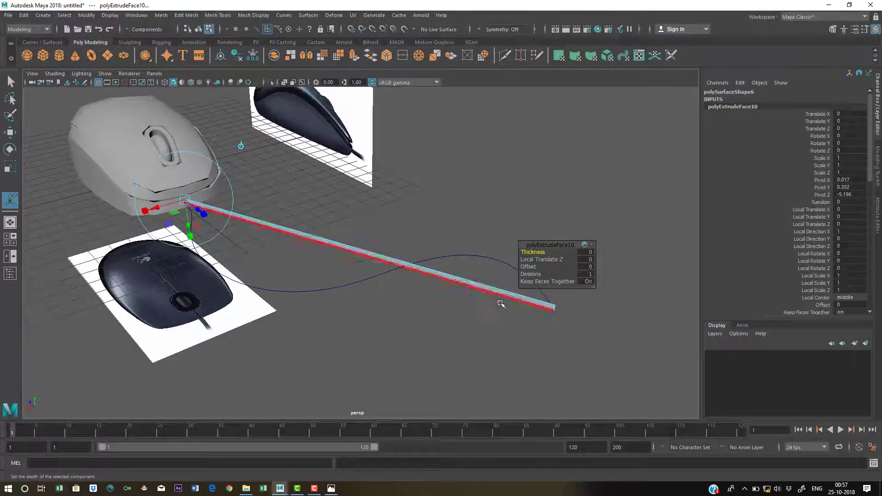
Step: Set the cable extrusion's divisions to 50 so that it follows the curve smoothly
{"action": "scroll", "coordinate": [390, 260], "scroll_direction": "up", "scroll_amount": 3}
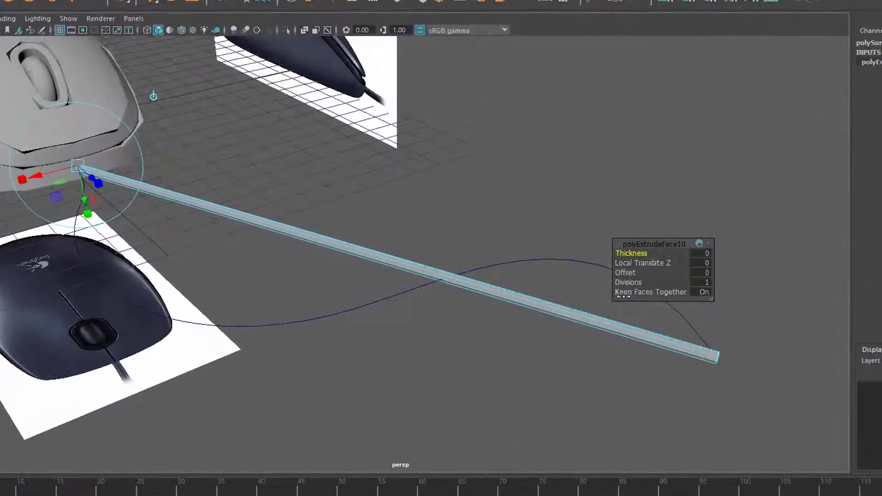
{"action": "left_click_drag", "start_coordinate": [625, 282], "coordinate": [725, 285]}
{"action": "scroll", "coordinate": [427, 300], "scroll_direction": "down", "scroll_amount": 1}
{"action": "middle_click_drag", "start_coordinate": [407, 299], "coordinate": [375, 258], "text": "alt"}
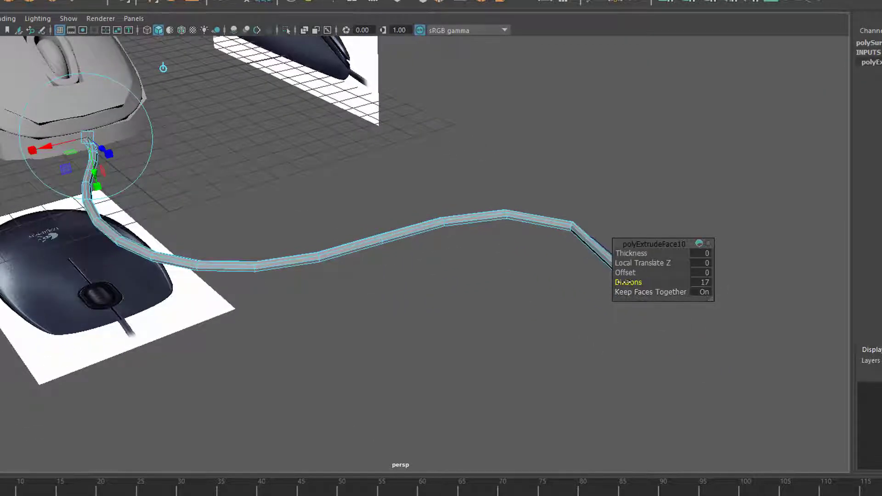
{"action": "left_click_drag", "start_coordinate": [628, 282], "coordinate": [838, 284]}
{"action": "middle_click_drag", "start_coordinate": [406, 251], "coordinate": [388, 231], "text": "alt"}
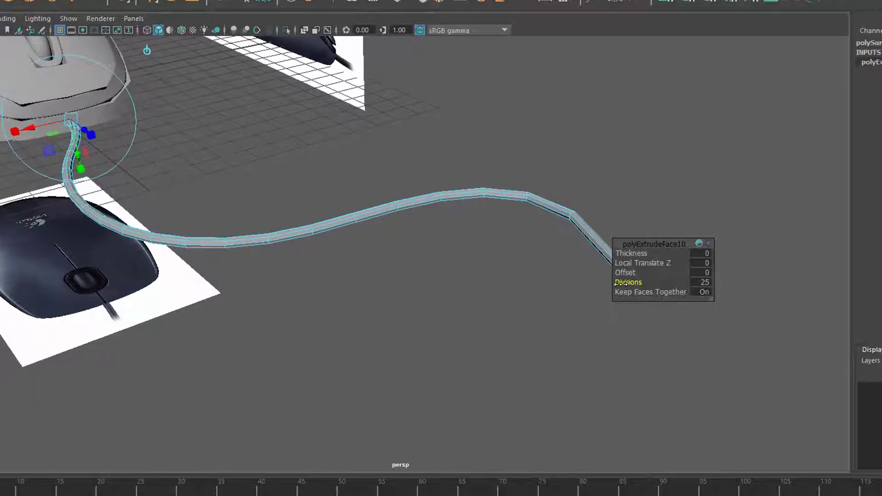
{"action": "left_click_drag", "start_coordinate": [649, 244], "coordinate": [686, 185]}
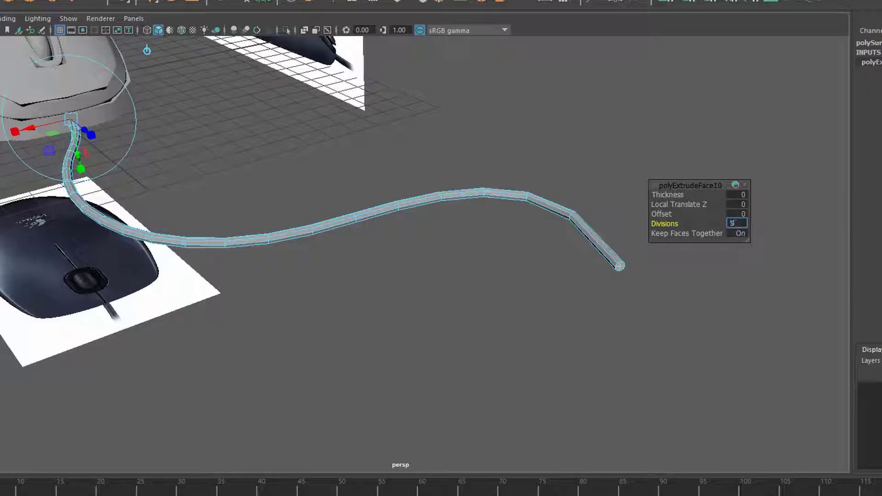
{"action": "key", "text": "Return"}
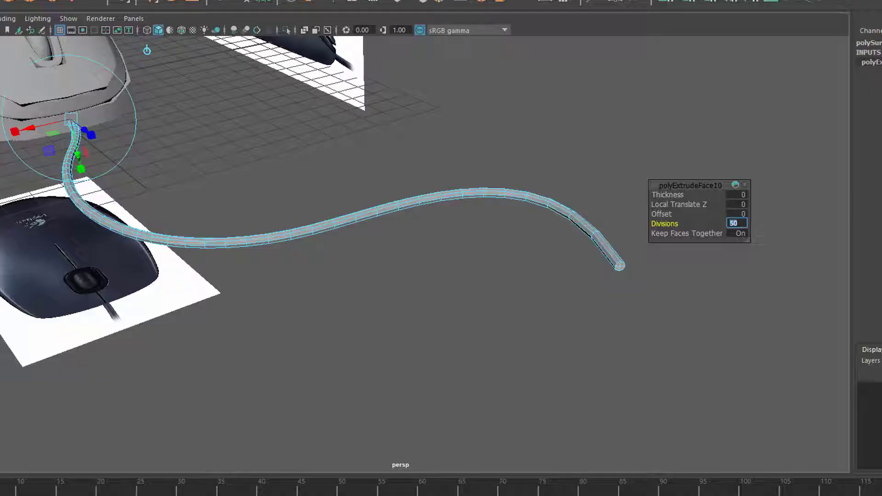
Step: Return the extruded cable to object mode and clear the selection to check its shading up close
{"action": "right_click_drag", "start_coordinate": [340, 221], "coordinate": [382, 173]}
{"action": "left_click", "coordinate": [444, 293]}
{"action": "middle_click_drag", "start_coordinate": [368, 236], "coordinate": [526, 277], "text": "alt"}
{"action": "right_click_drag", "start_coordinate": [526, 276], "coordinate": [391, 276], "text": "alt"}
{"action": "left_click", "coordinate": [322, 275]}
{"action": "right_click_drag", "start_coordinate": [324, 274], "coordinate": [519, 276], "text": "alt"}
{"action": "middle_click_drag", "start_coordinate": [369, 230], "coordinate": [430, 228], "text": "alt"}
{"action": "middle_click_drag", "start_coordinate": [351, 247], "coordinate": [363, 151], "text": "alt"}
{"action": "left_click", "coordinate": [381, 185]}
{"action": "right_click_drag", "start_coordinate": [299, 223], "coordinate": [327, 221], "text": "alt"}
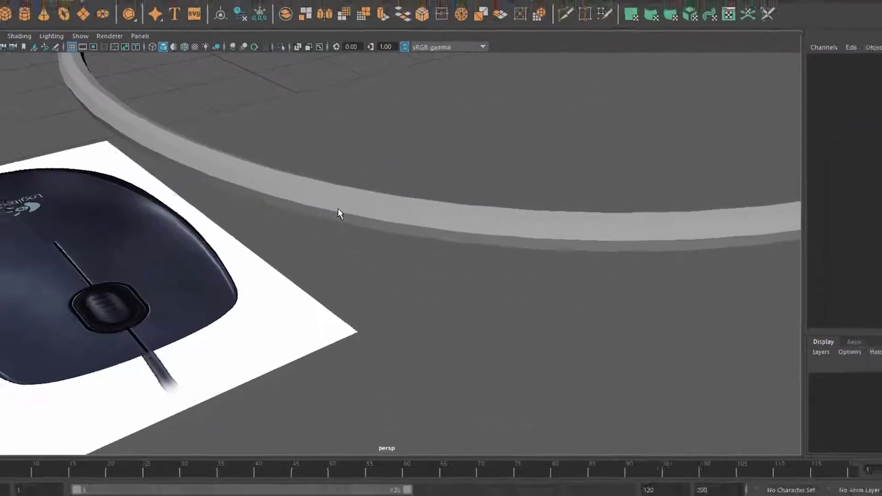
Step: Select the cable and apply Soften Edge so its surface shades smoothly
{"action": "left_click", "coordinate": [347, 205]}
{"action": "left_click_drag", "start_coordinate": [314, 241], "coordinate": [266, 115], "text": "alt"}
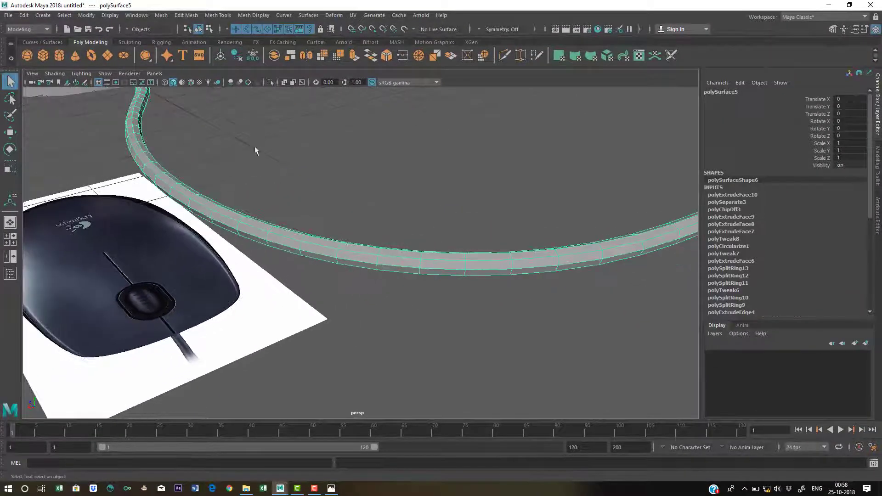
{"action": "left_click", "coordinate": [162, 18]}
{"action": "left_click", "coordinate": [290, 225]}
{"action": "right_click_drag", "start_coordinate": [290, 226], "coordinate": [232, 253], "text": "alt"}
{"action": "middle_click_drag", "start_coordinate": [232, 252], "coordinate": [257, 243], "text": "alt"}
{"action": "right_click_drag", "start_coordinate": [257, 242], "coordinate": [303, 263], "text": "alt"}
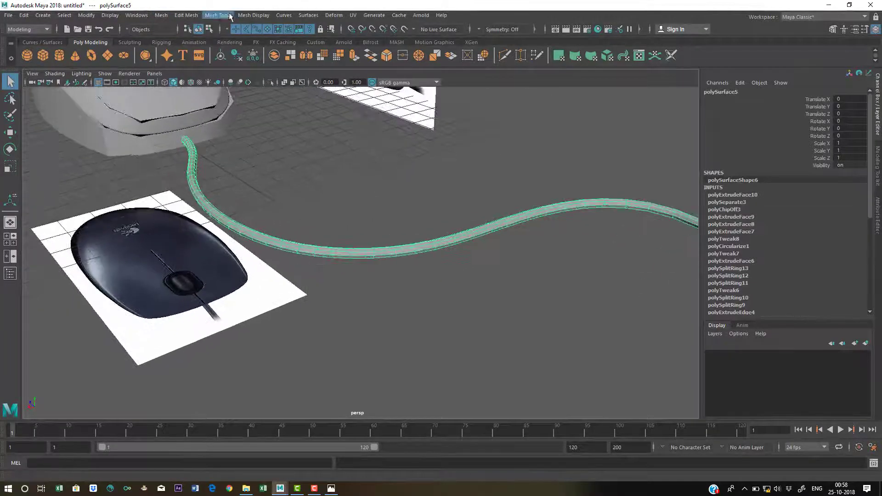
{"action": "left_click", "coordinate": [256, 17]}
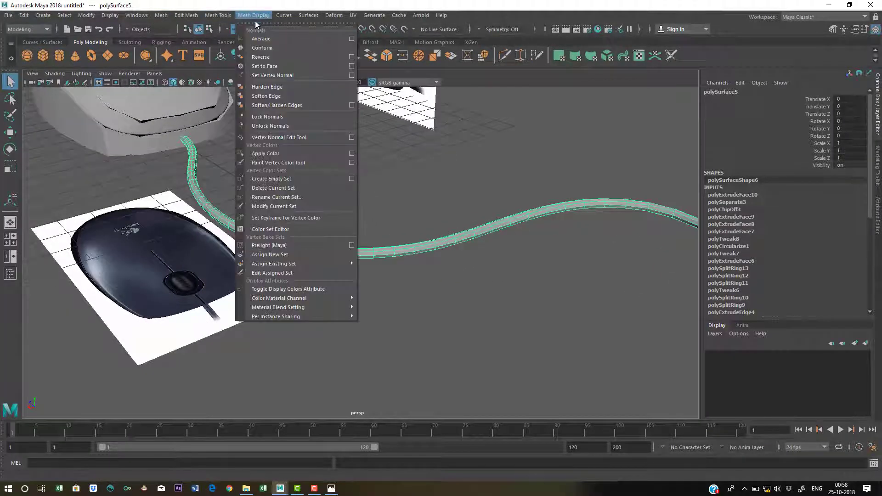
{"action": "left_click", "coordinate": [264, 102]}
Step: Examine the softened cable along its full length, from the mouse's cable hole to its free end
{"action": "left_click", "coordinate": [343, 206]}
{"action": "left_click_drag", "start_coordinate": [339, 256], "coordinate": [337, 291], "text": "alt"}
{"action": "left_click", "coordinate": [360, 274]}
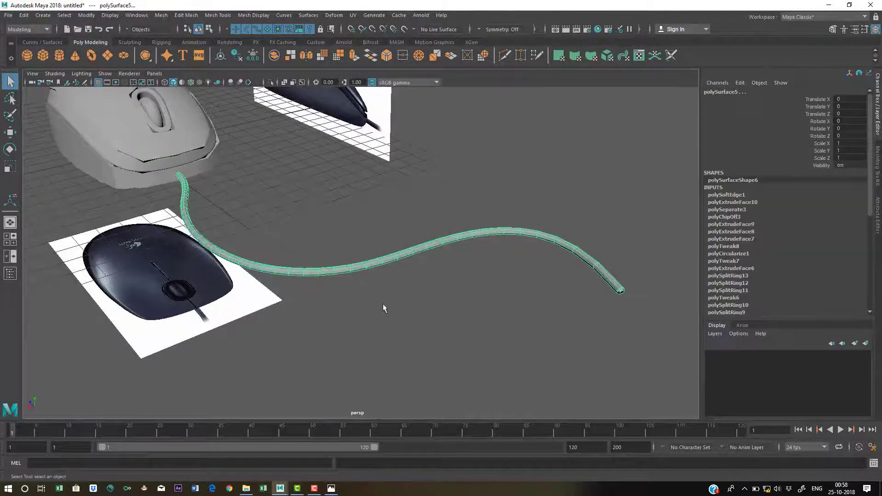
{"action": "left_click_drag", "start_coordinate": [384, 305], "coordinate": [398, 339], "text": "alt"}
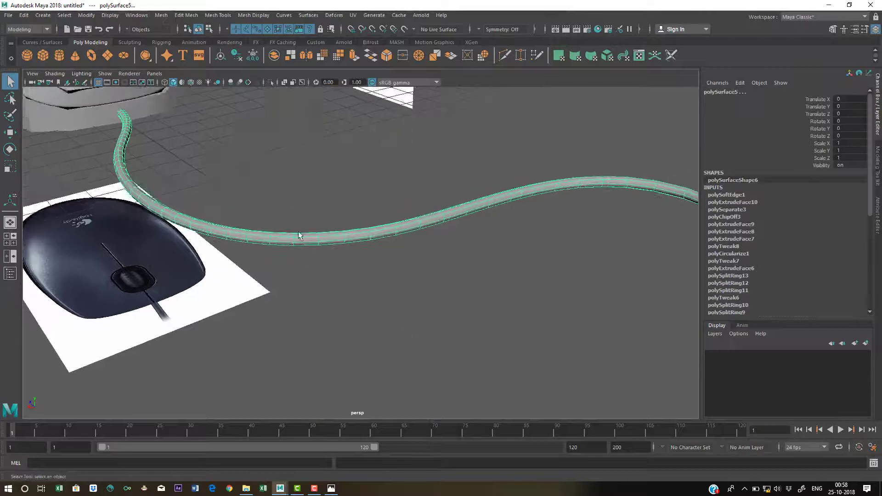
{"action": "middle_click_drag", "start_coordinate": [426, 289], "coordinate": [366, 300], "text": "alt"}
{"action": "left_click", "coordinate": [437, 289]}
{"action": "key", "text": "ctrl+z"}
{"action": "middle_click_drag", "start_coordinate": [87, 180], "coordinate": [239, 219], "text": "alt"}
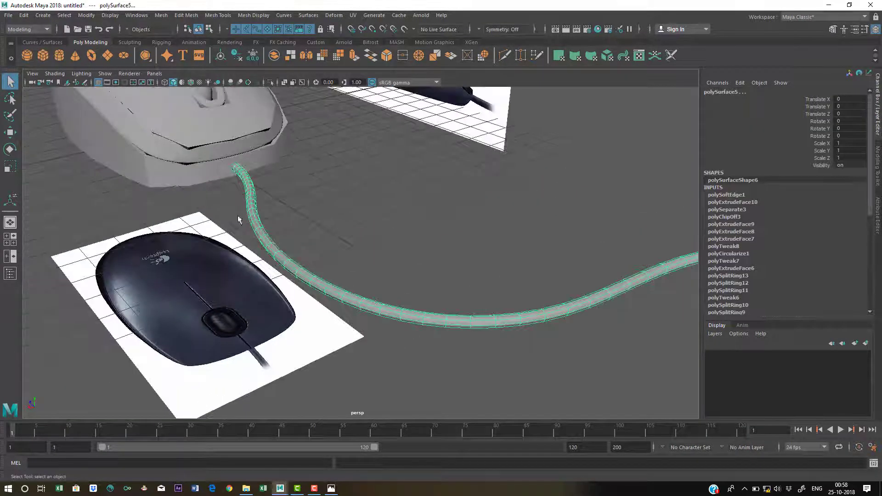
{"action": "middle_click_drag", "start_coordinate": [354, 226], "coordinate": [138, 227], "text": "alt"}
{"action": "middle_click_drag", "start_coordinate": [473, 252], "coordinate": [452, 236], "text": "alt"}
{"action": "left_click", "coordinate": [551, 215]}
{"action": "key", "text": "ctrl+z"}
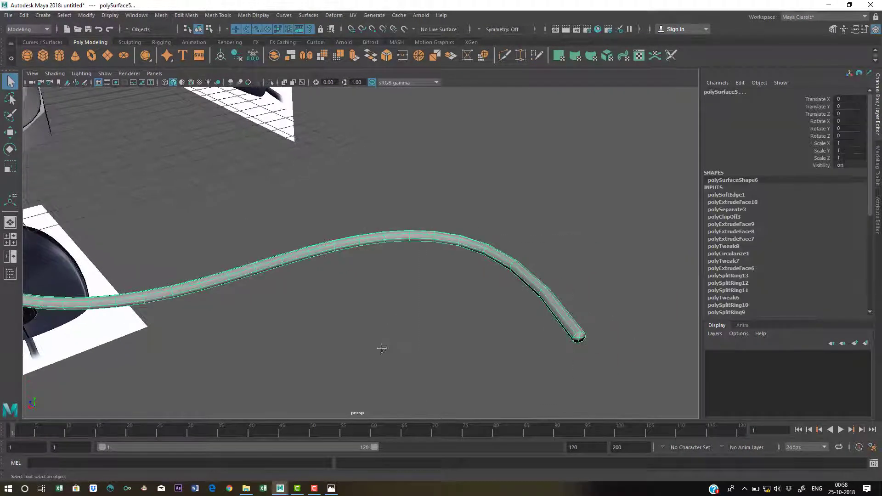
{"action": "middle_click_drag", "start_coordinate": [382, 346], "coordinate": [542, 381], "text": "alt"}
{"action": "left_click", "coordinate": [428, 239]}
{"action": "left_click_drag", "start_coordinate": [386, 280], "coordinate": [427, 301], "text": "alt"}
{"action": "left_click_drag", "start_coordinate": [421, 283], "coordinate": [368, 316]}
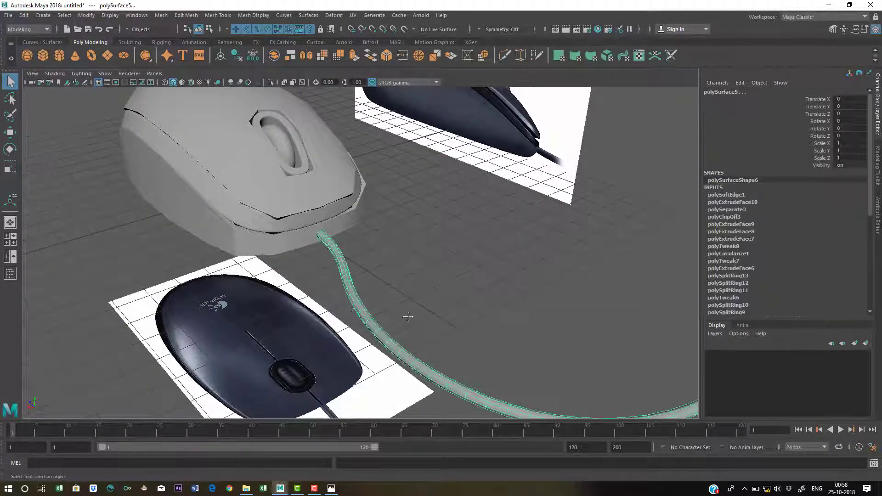
Step: Display the mouse's main body and its side band in smooth mesh preview
{"action": "middle_click_drag", "start_coordinate": [436, 285], "coordinate": [497, 302], "text": "alt"}
{"action": "scroll", "coordinate": [496, 302], "scroll_direction": "up", "scroll_amount": 3}
{"action": "left_click", "coordinate": [496, 305]}
{"action": "left_click", "coordinate": [316, 263]}
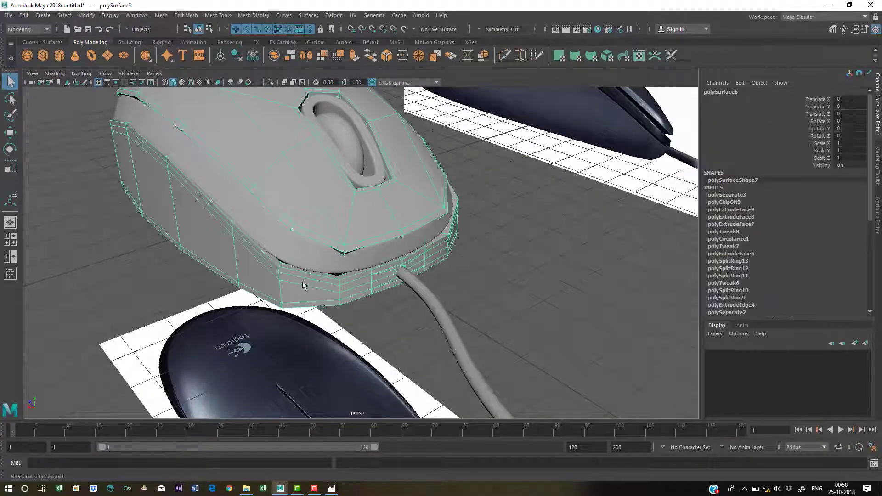
{"action": "left_click", "coordinate": [358, 111]}
{"action": "left_click_drag", "start_coordinate": [363, 221], "coordinate": [368, 267], "text": "alt"}
{"action": "left_click", "coordinate": [559, 279]}
Step: Show the main body unsmoothed again and examine the distorted faces near the front of its underside
{"action": "left_click_drag", "start_coordinate": [559, 279], "coordinate": [406, 224], "text": "alt"}
{"action": "middle_click_drag", "start_coordinate": [406, 224], "coordinate": [442, 174], "text": "alt"}
{"action": "scroll", "coordinate": [340, 327], "scroll_direction": "up", "scroll_amount": 6}
{"action": "left_click_drag", "start_coordinate": [340, 327], "coordinate": [321, 325], "text": "alt"}
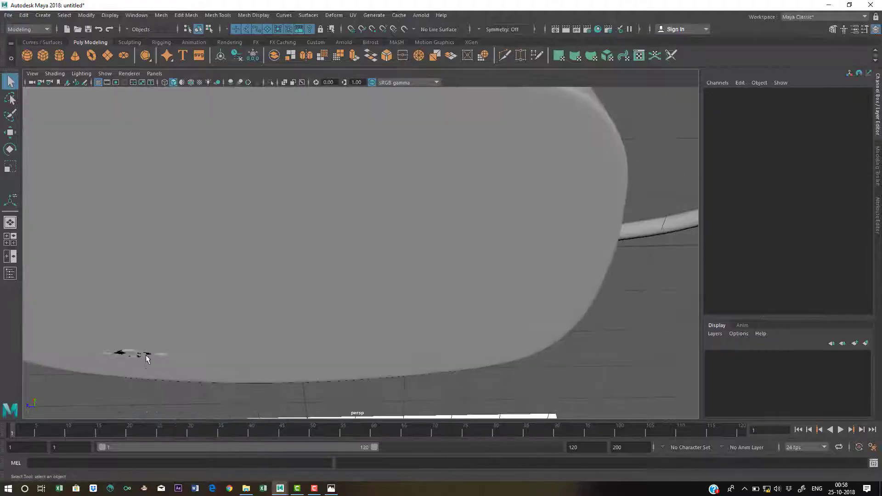
{"action": "left_click", "coordinate": [147, 359]}
{"action": "middle_click_drag", "start_coordinate": [150, 360], "coordinate": [242, 360], "text": "alt"}
{"action": "left_click_drag", "start_coordinate": [242, 360], "coordinate": [195, 239], "text": "alt"}
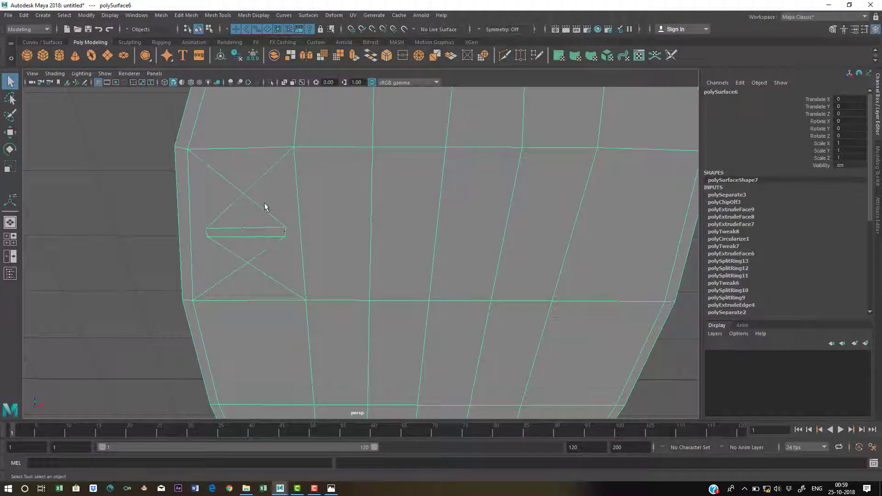
Step: Delete the four overlapping faces and the narrow slot geometry between them near the front of the body's underside
{"action": "right_click_drag", "start_coordinate": [265, 208], "coordinate": [267, 228]}
{"action": "left_click", "coordinate": [247, 222]}
{"action": "left_click_drag", "start_coordinate": [247, 223], "coordinate": [260, 239], "text": "alt"}
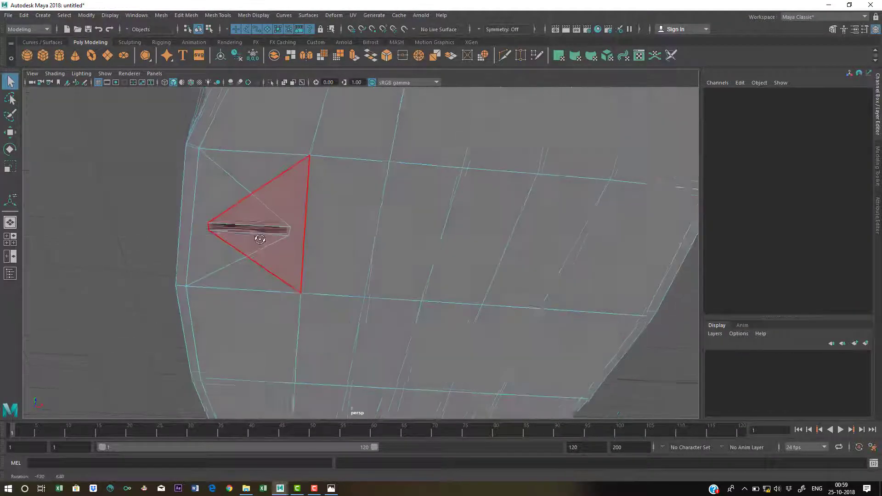
{"action": "left_click", "coordinate": [274, 198]}
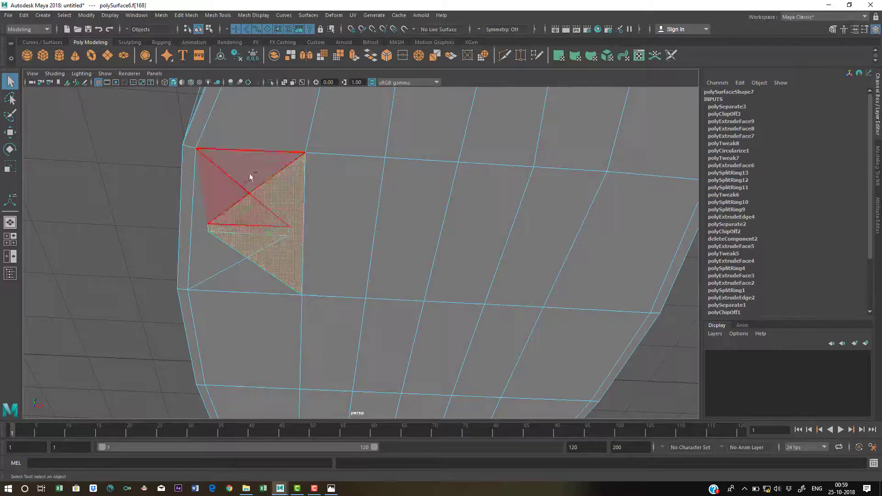
{"action": "left_click", "coordinate": [250, 177], "text": "shift"}
{"action": "left_click", "coordinate": [213, 217], "text": "shift"}
{"action": "left_click", "coordinate": [238, 277], "text": "shift"}
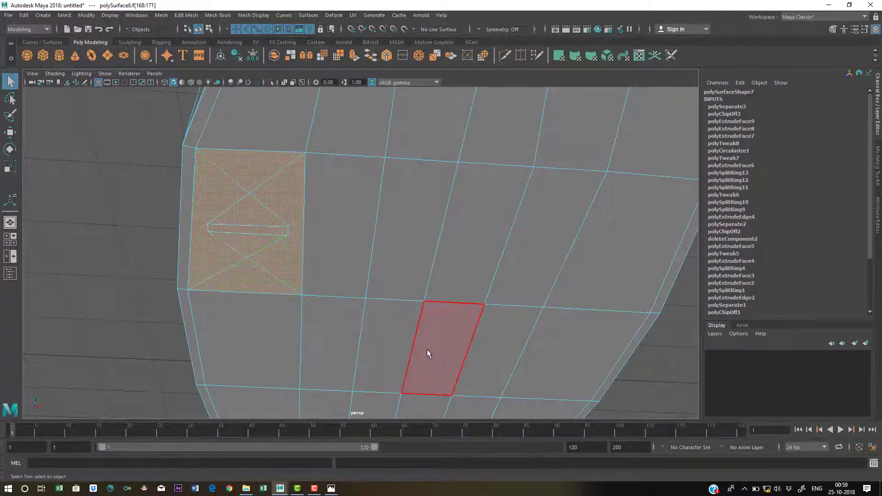
{"action": "key", "text": "Delete"}
{"action": "left_click", "coordinate": [332, 293]}
{"action": "left_click_drag", "start_coordinate": [332, 298], "coordinate": [349, 321], "text": "alt"}
{"action": "key", "text": "Delete"}
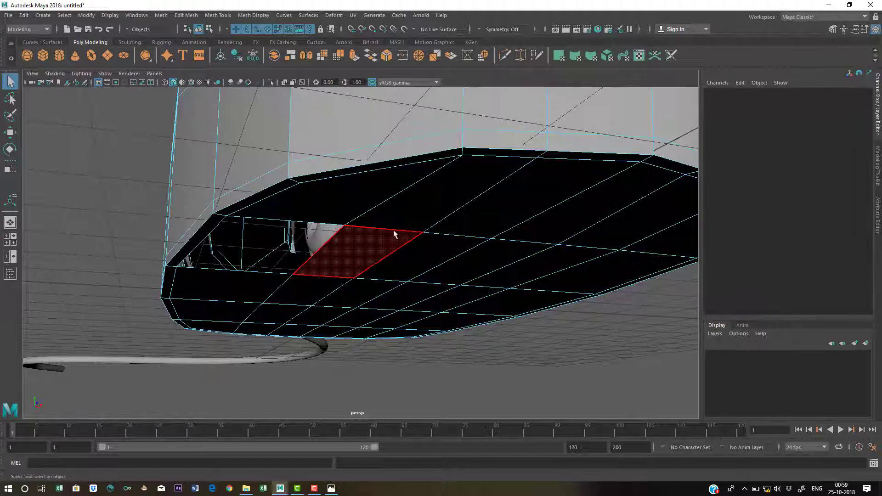
Step: Select the border edges of the underside opening, close it with Fill Hole and return to object mode
{"action": "left_click_drag", "start_coordinate": [395, 234], "coordinate": [359, 193], "text": "alt"}
{"action": "right_click_drag", "start_coordinate": [356, 189], "coordinate": [354, 164]}
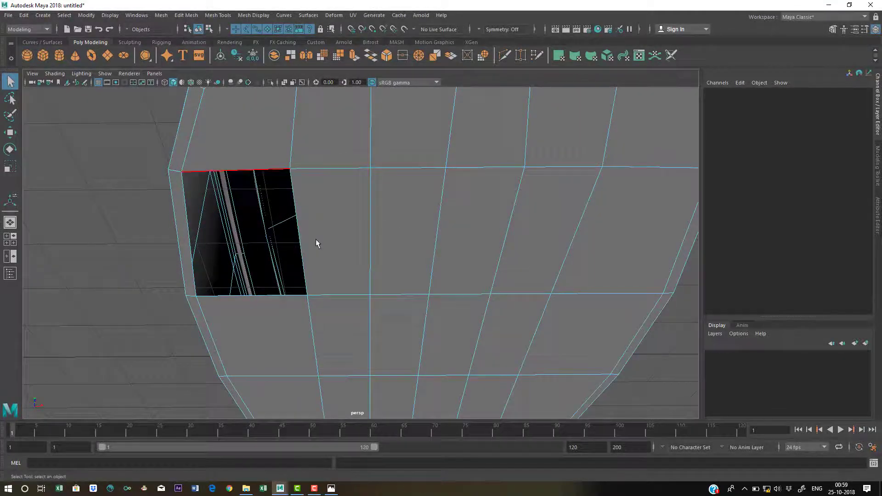
{"action": "left_click", "coordinate": [293, 203]}
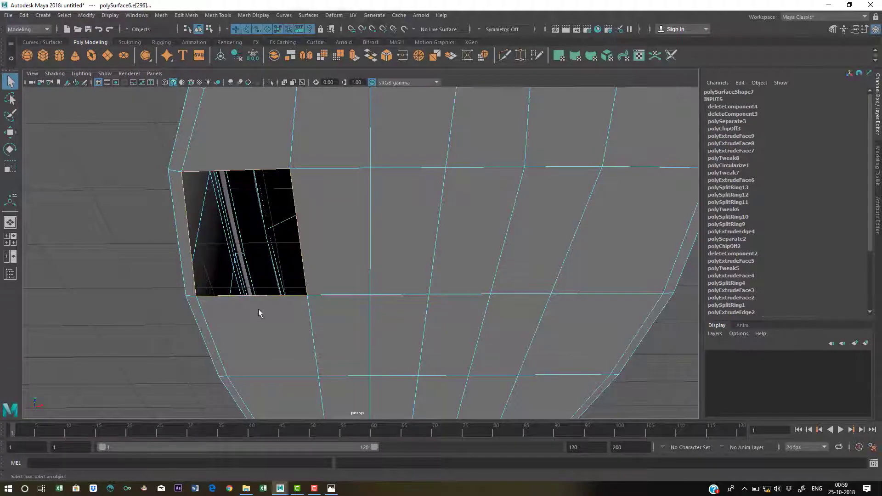
{"action": "left_click_drag", "start_coordinate": [258, 308], "coordinate": [284, 284], "text": "alt"}
{"action": "left_click", "coordinate": [161, 15]}
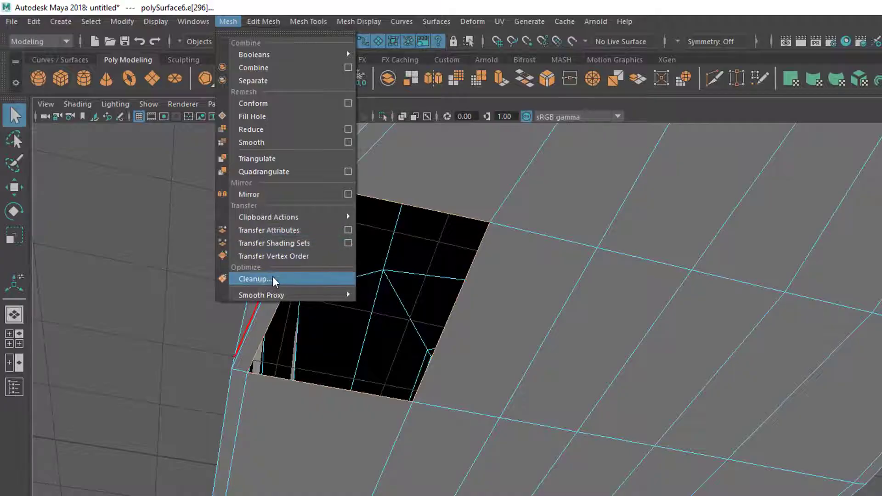
{"action": "left_click", "coordinate": [260, 115]}
{"action": "left_click", "coordinate": [197, 237]}
{"action": "left_click", "coordinate": [633, 407]}
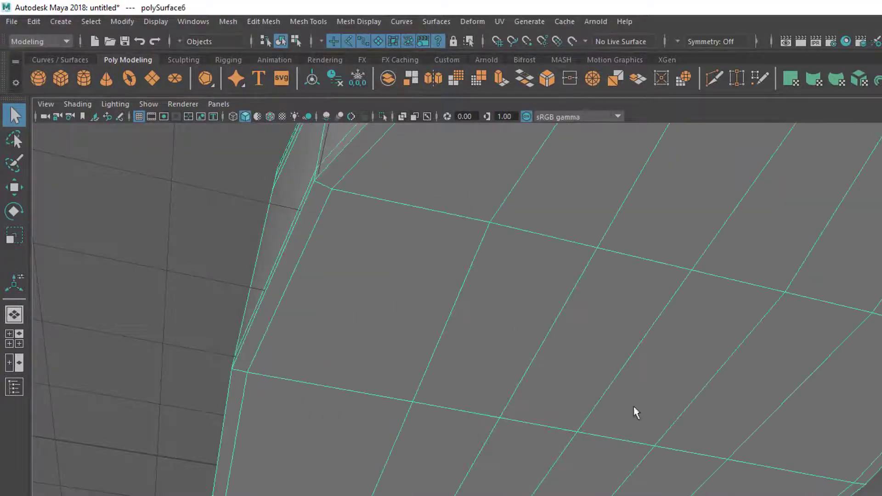
Step: Turn smooth mesh preview back on for the repaired main body
{"action": "right_click_drag", "start_coordinate": [633, 407], "coordinate": [288, 342], "text": "alt"}
{"action": "left_click_drag", "start_coordinate": [288, 342], "coordinate": [463, 343], "text": "alt"}
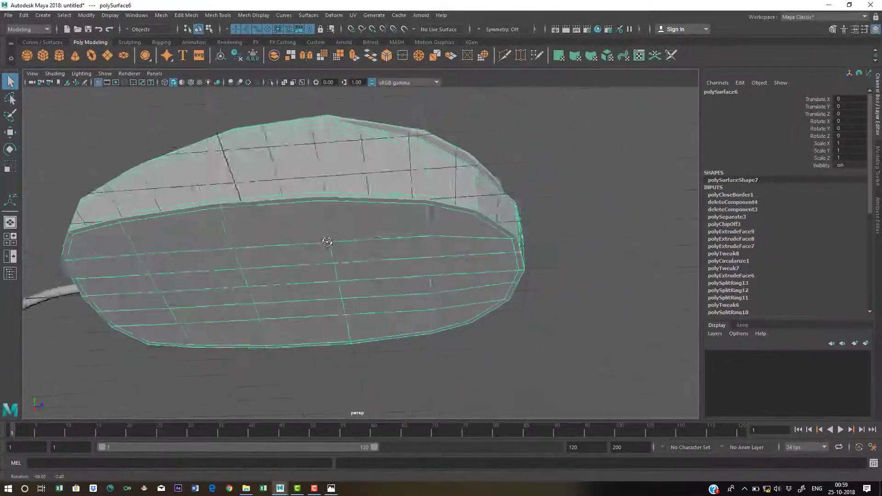
{"action": "left_click_drag", "start_coordinate": [327, 243], "coordinate": [314, 305], "text": "alt"}
{"action": "left_click", "coordinate": [378, 362]}
{"action": "left_click_drag", "start_coordinate": [427, 315], "coordinate": [365, 312], "text": "alt"}
{"action": "left_click", "coordinate": [333, 333]}
Step: Examine the smoothed mouse from several sides, checking the main body, side band, seams and cable connection
{"action": "middle_click_drag", "start_coordinate": [333, 333], "coordinate": [370, 285], "text": "alt"}
{"action": "scroll", "coordinate": [371, 287], "scroll_direction": "up", "scroll_amount": 2}
{"action": "left_click", "coordinate": [373, 293]}
{"action": "left_click", "coordinate": [372, 288]}
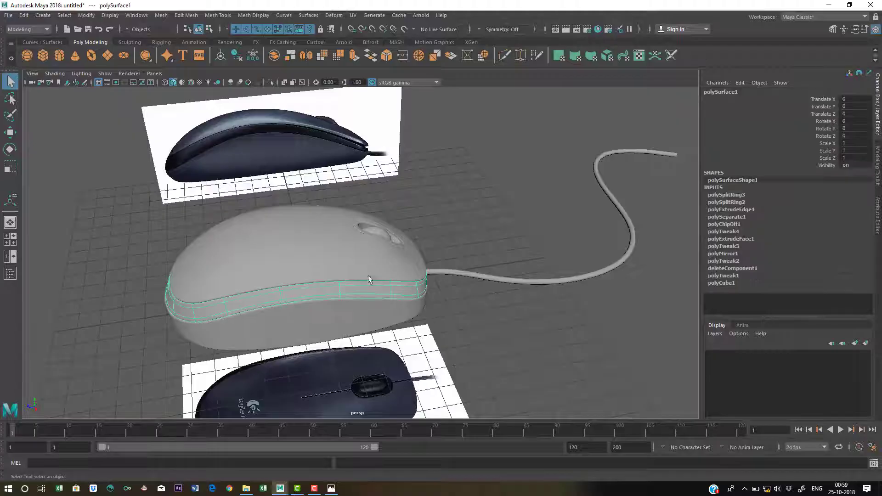
{"action": "left_click", "coordinate": [369, 270]}
{"action": "left_click", "coordinate": [586, 296]}
{"action": "left_click", "coordinate": [383, 285]}
{"action": "left_click", "coordinate": [357, 306]}
{"action": "left_click_drag", "start_coordinate": [357, 305], "coordinate": [384, 252], "text": "alt"}
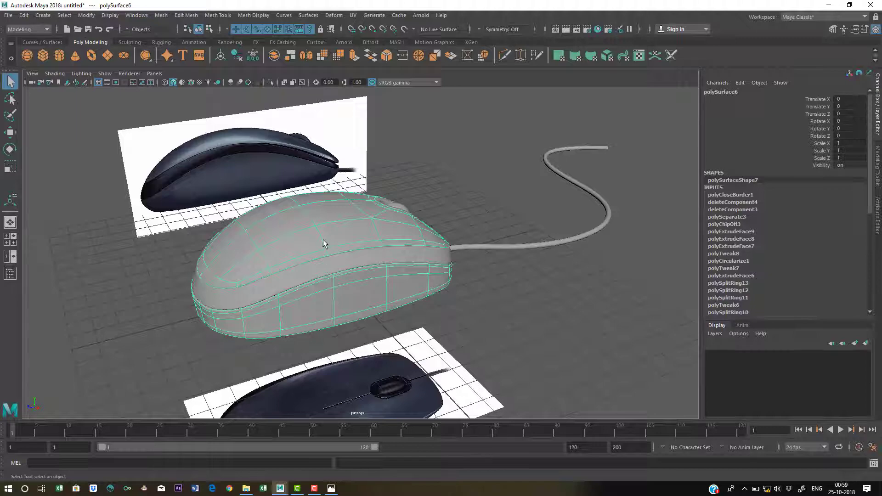
{"action": "left_click", "coordinate": [494, 275]}
{"action": "left_click_drag", "start_coordinate": [503, 270], "coordinate": [250, 250], "text": "alt"}
{"action": "left_click", "coordinate": [250, 250]}
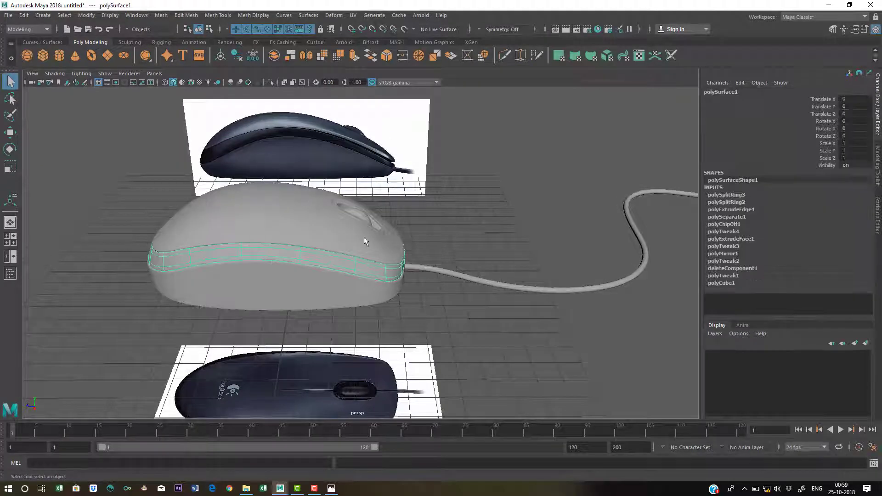
{"action": "left_click", "coordinate": [450, 296]}
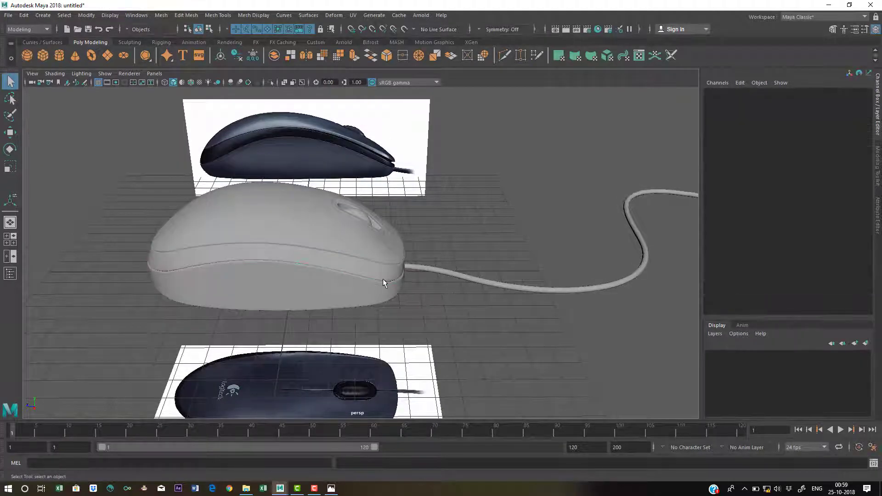
{"action": "left_click", "coordinate": [381, 289]}
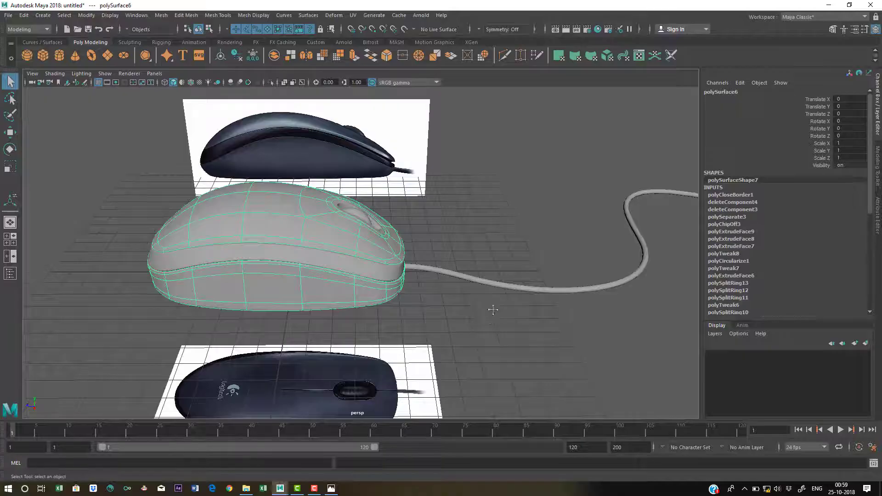
{"action": "middle_click_drag", "start_coordinate": [493, 310], "coordinate": [423, 309], "text": "alt"}
{"action": "left_click_drag", "start_coordinate": [423, 309], "coordinate": [381, 304], "text": "alt"}
{"action": "left_click", "coordinate": [383, 303]}
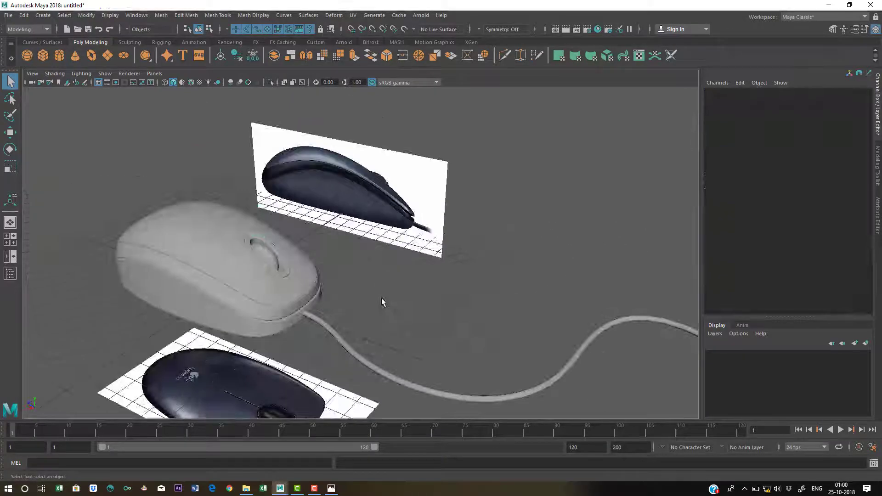